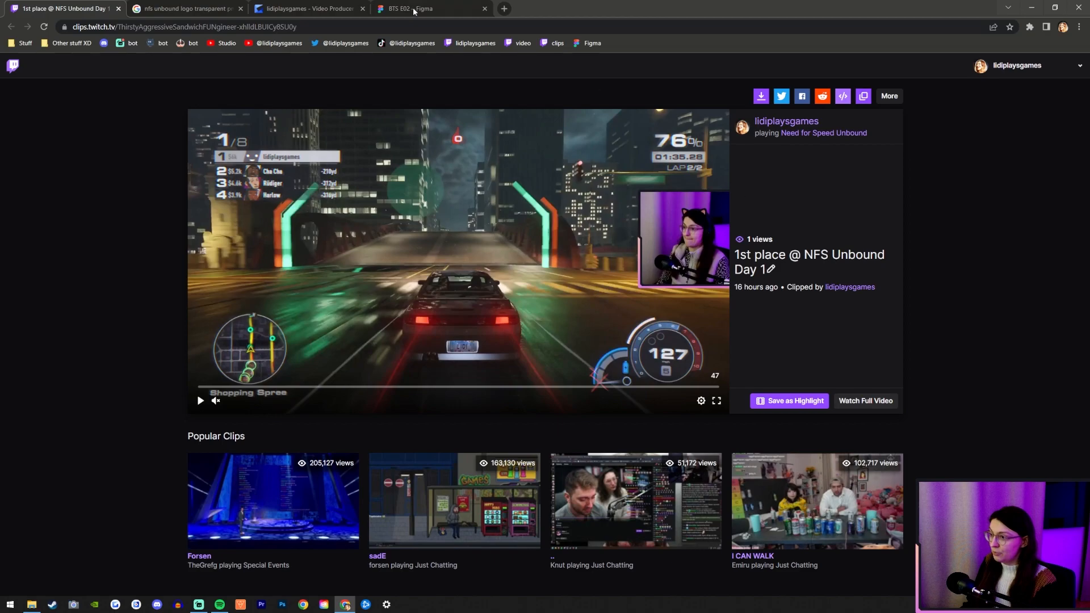
# Skim through the Need for Speed Unbound clip on Twitch to look for frames suitable for a thumbnail.
pyautogui.click(62, 8)
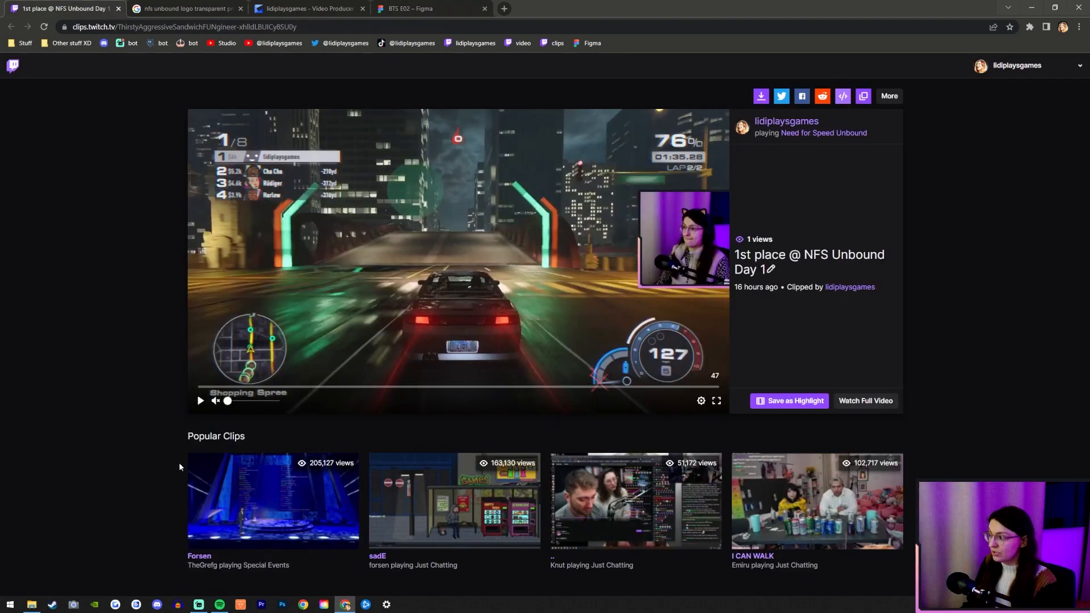
pyautogui.click(201, 401)
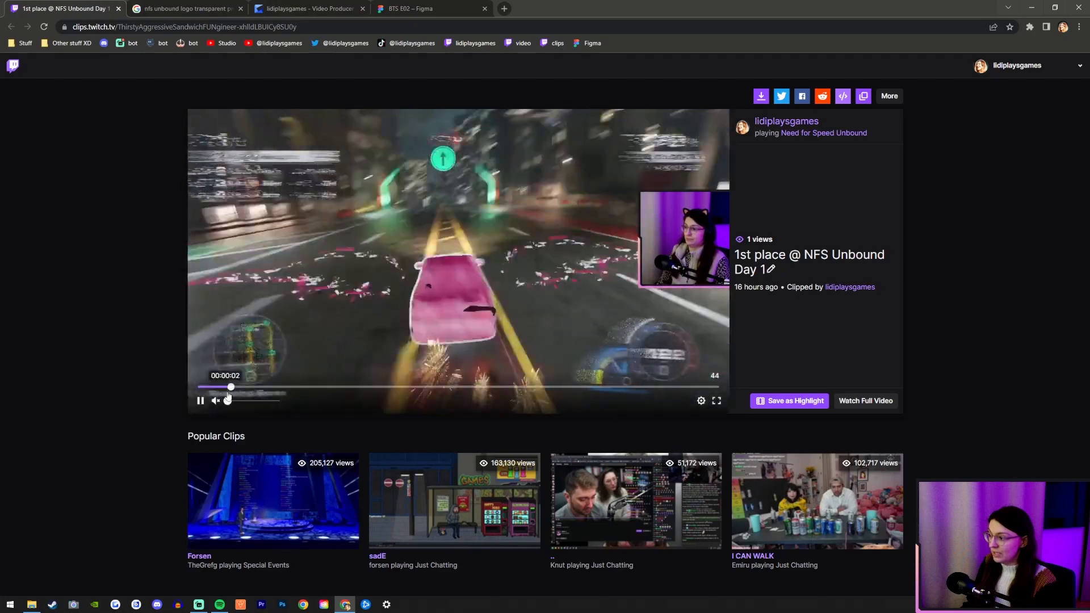
pyautogui.click(286, 387)
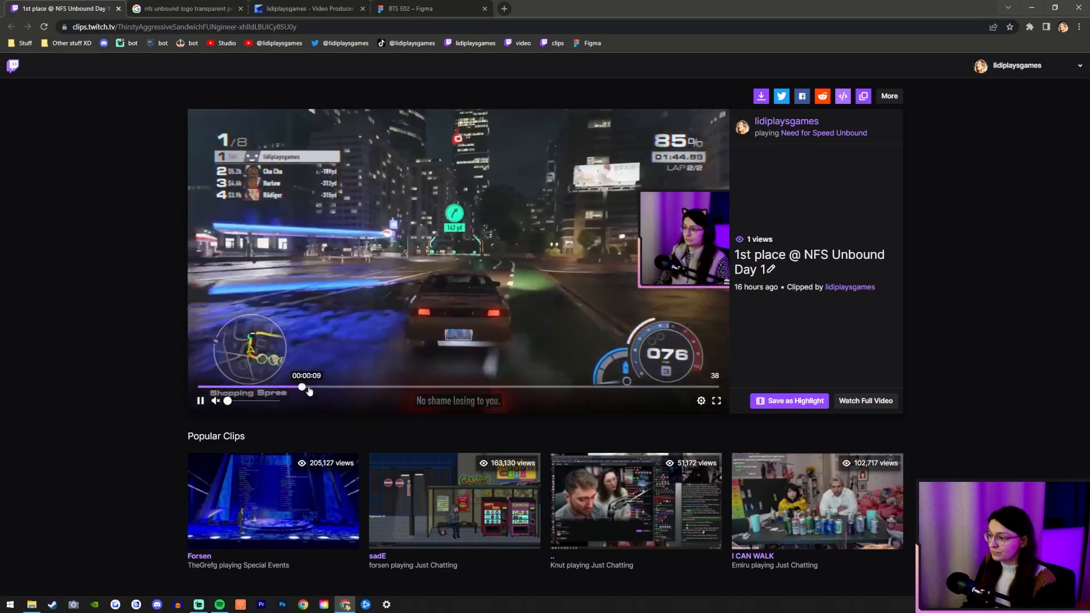
pyautogui.click(330, 388)
pyautogui.click(362, 390)
pyautogui.click(401, 390)
pyautogui.click(454, 390)
pyautogui.click(550, 389)
pyautogui.click(566, 389)
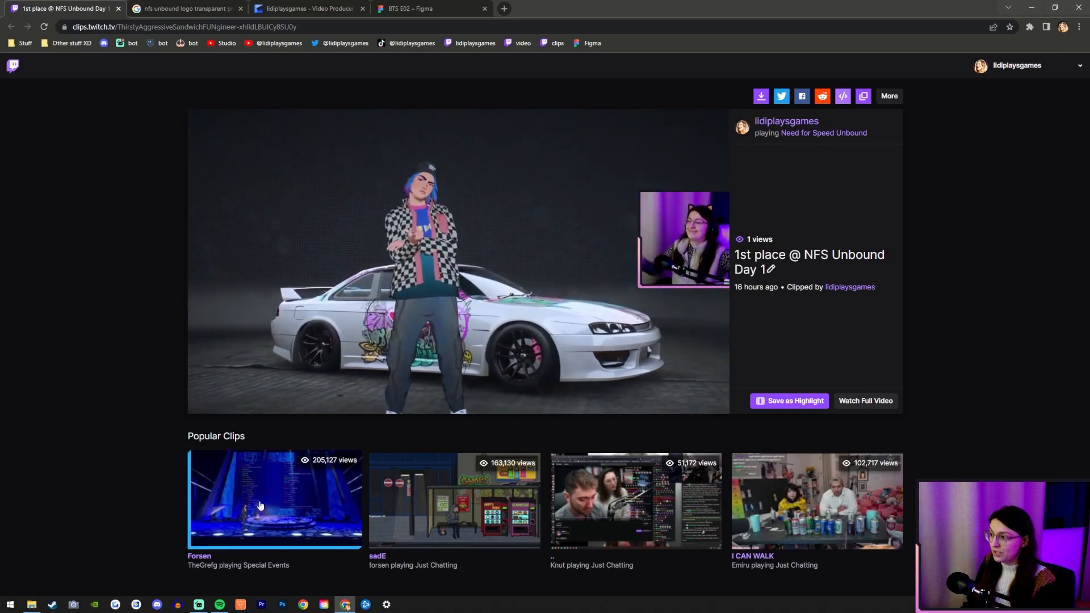
pyautogui.click(199, 400)
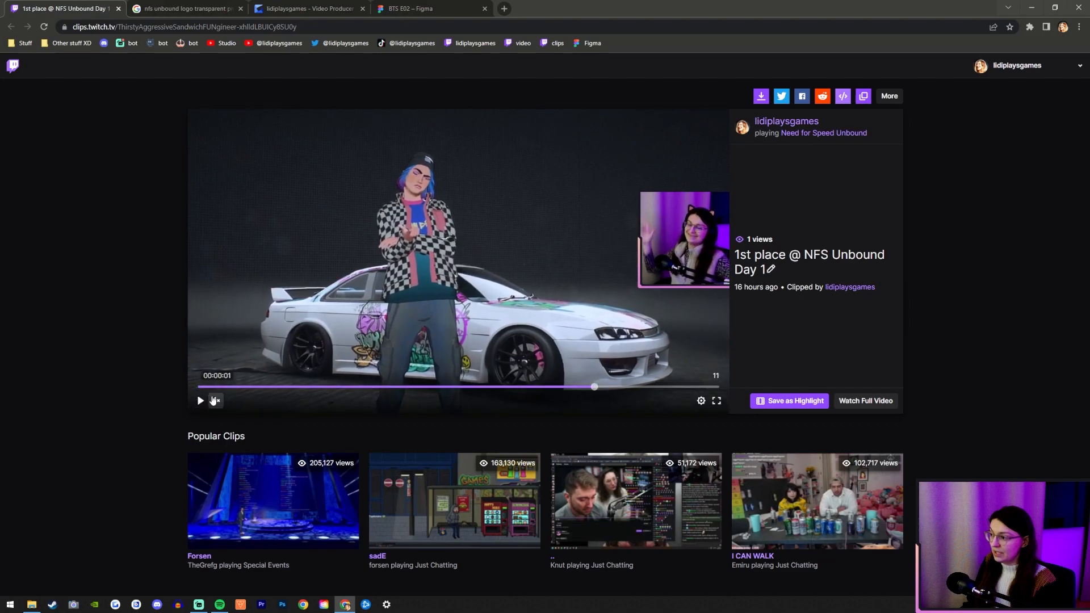
pyautogui.click(200, 400)
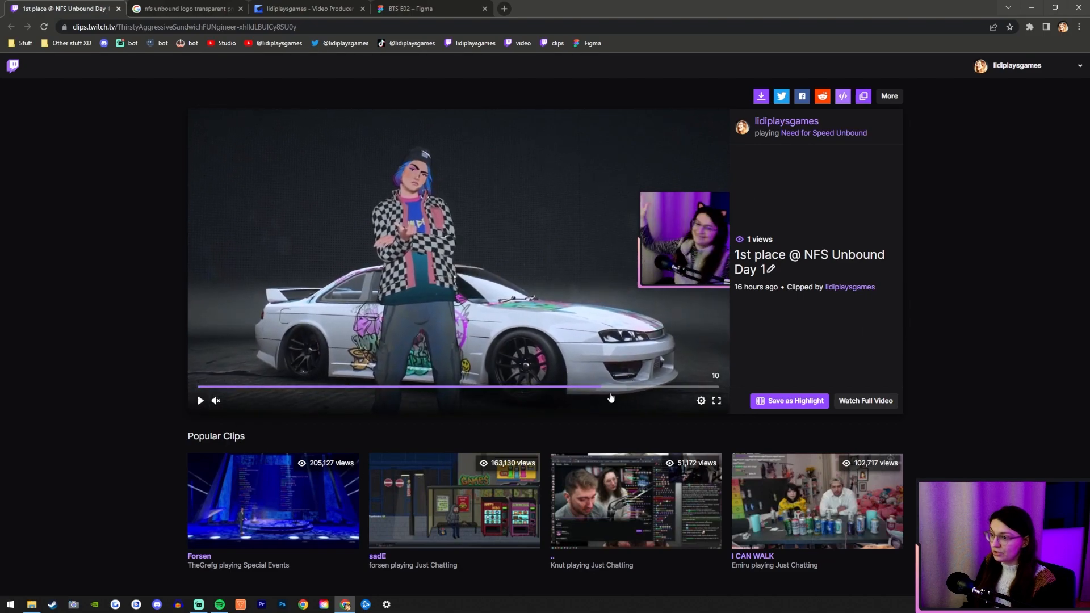
pyautogui.click(458, 387)
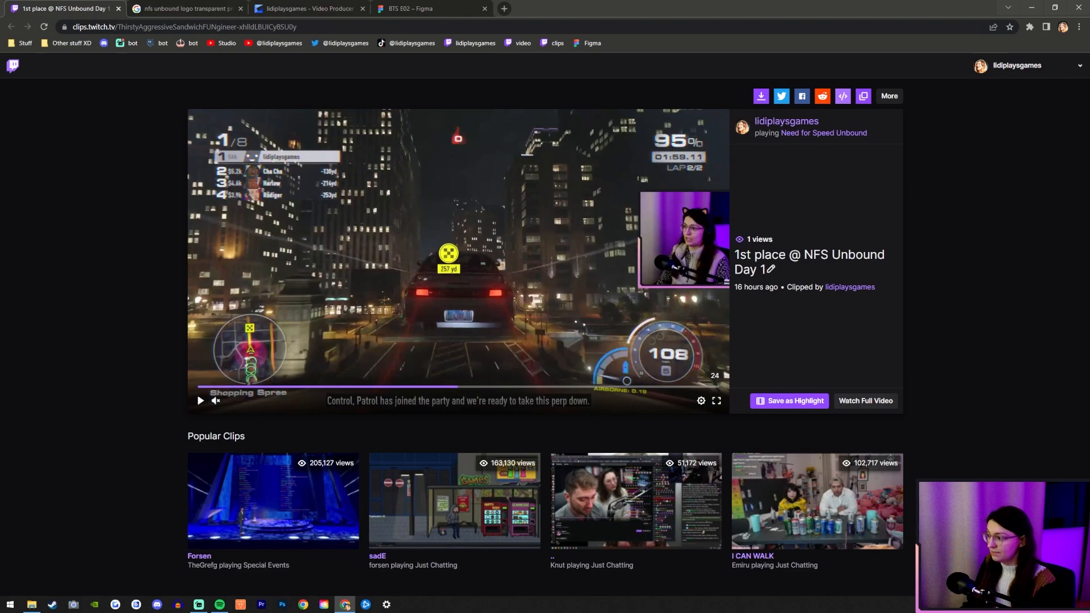
pyautogui.click(286, 387)
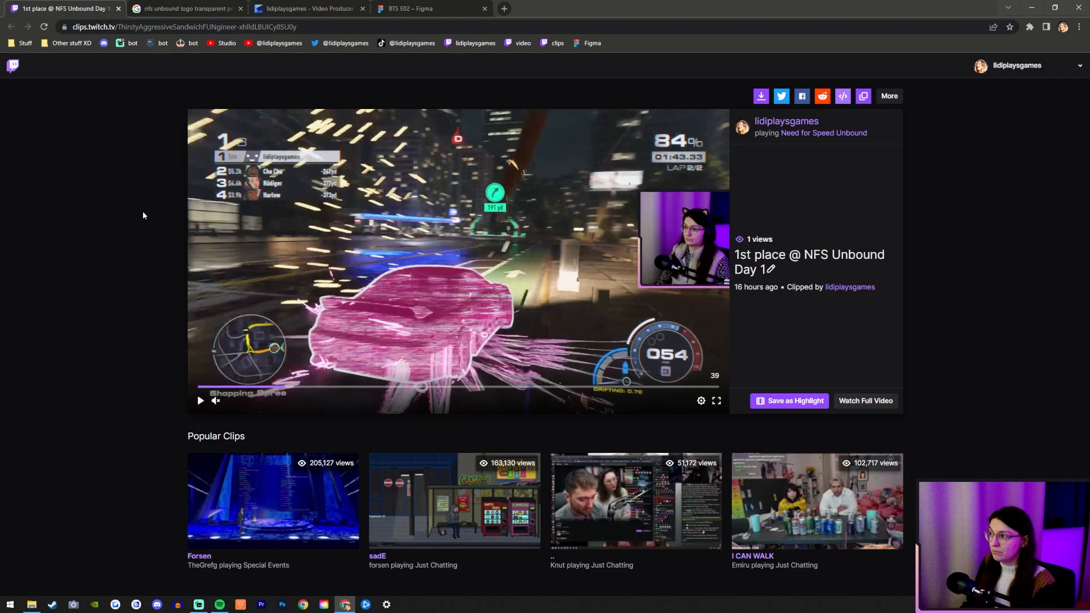
# Review the existing Gyazo capture, the Figma file and the logo search, and return to the Twitch clip.
pyautogui.click(301, 6)
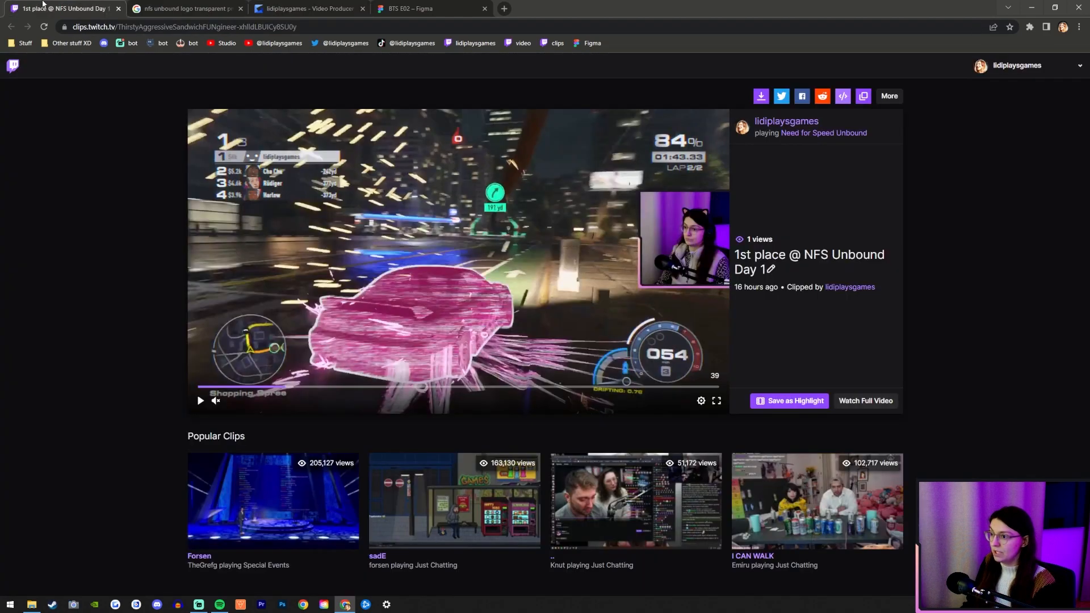
pyautogui.click(62, 8)
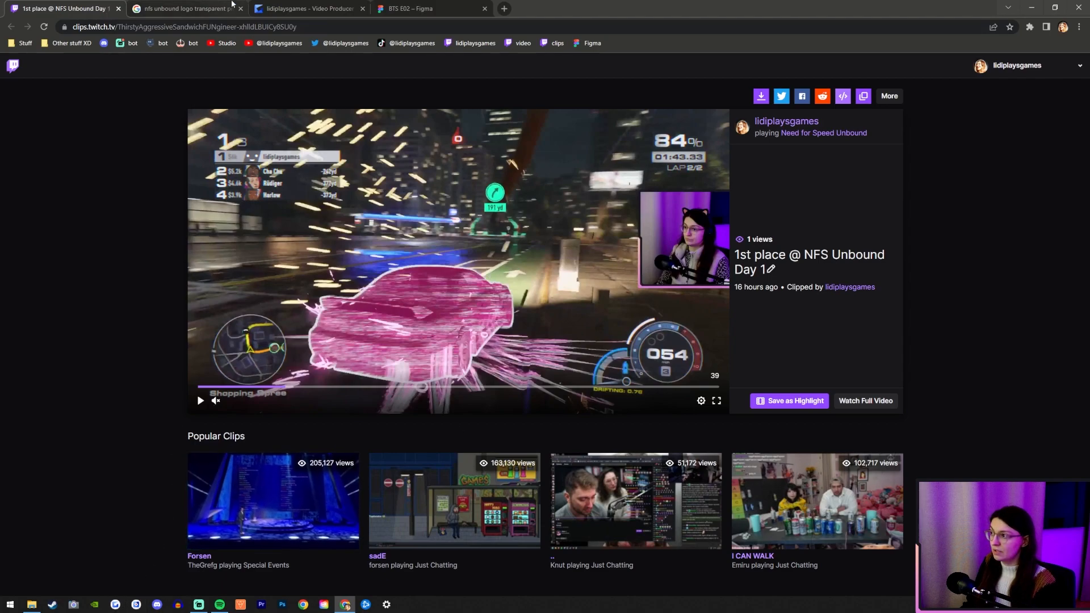
pyautogui.click(453, 4)
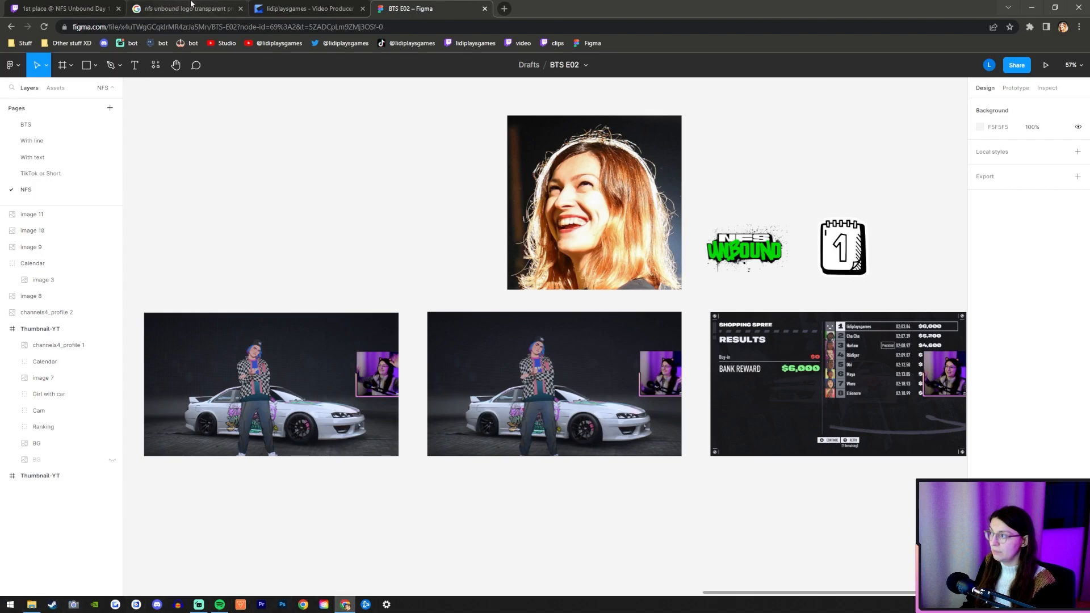
pyautogui.click(190, 8)
pyautogui.click(63, 8)
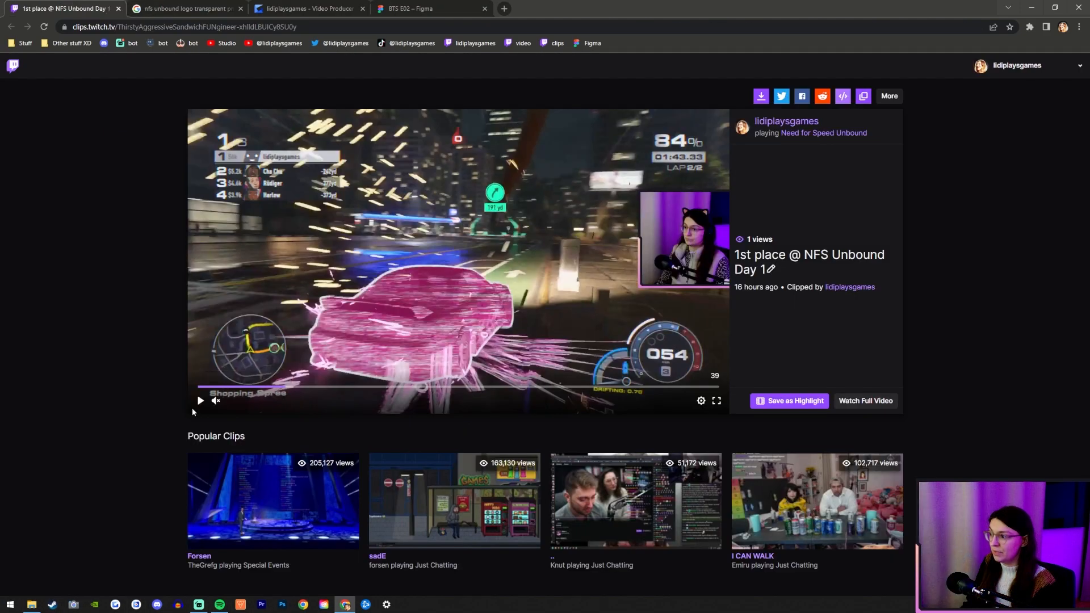
# Play the clip and use Gyazo to capture the full video frame with the character standing in front of the white car.
pyautogui.click(199, 400)
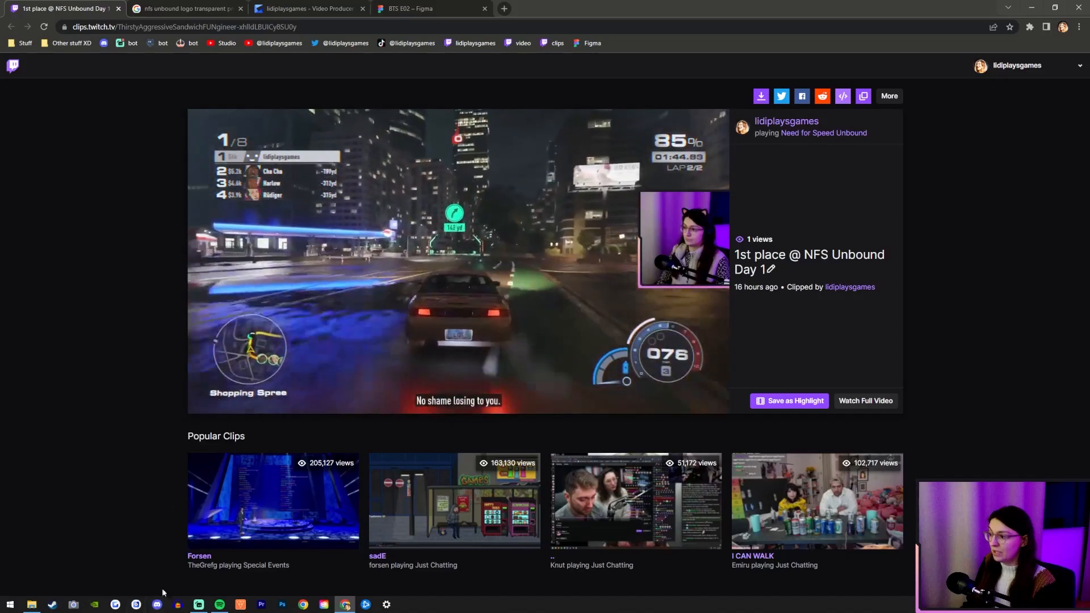
pyautogui.click(117, 604)
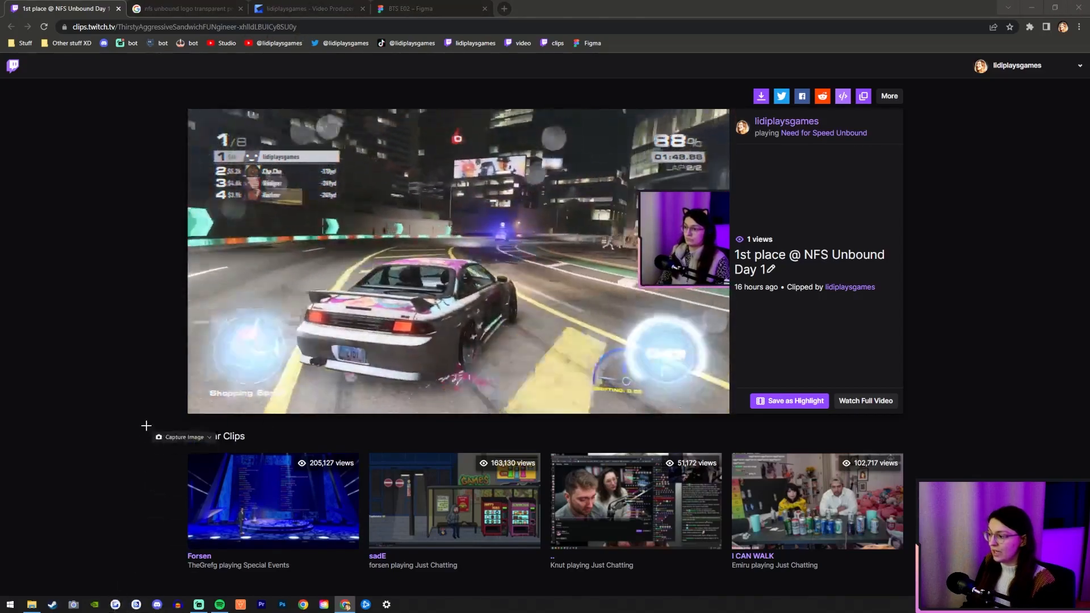
pyautogui.moveTo(188, 108); pyautogui.dragTo(729, 414)
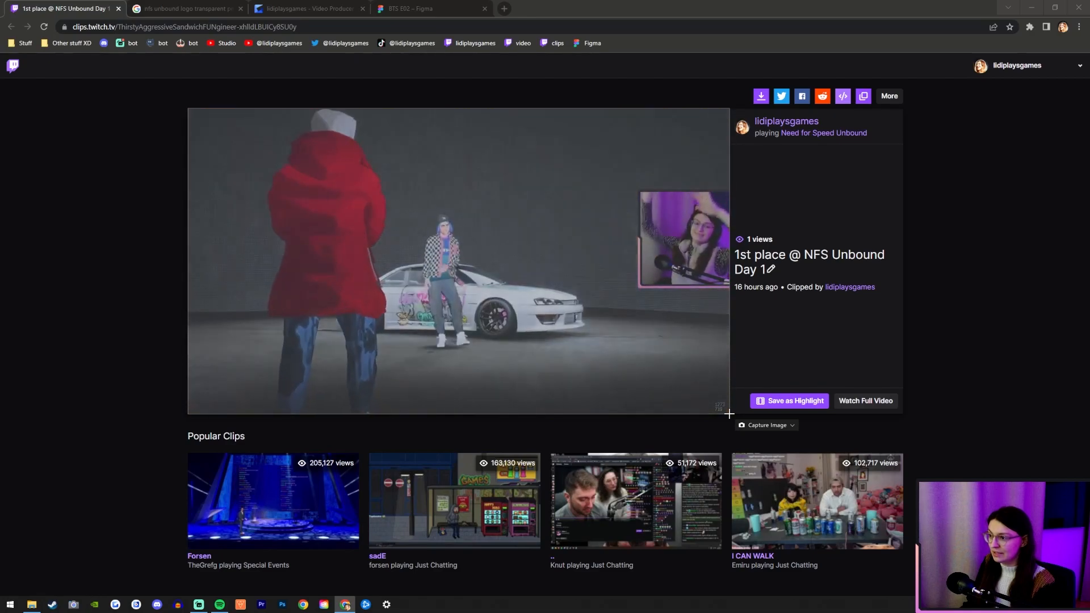
pyautogui.hotkey('ctrl', 'l')
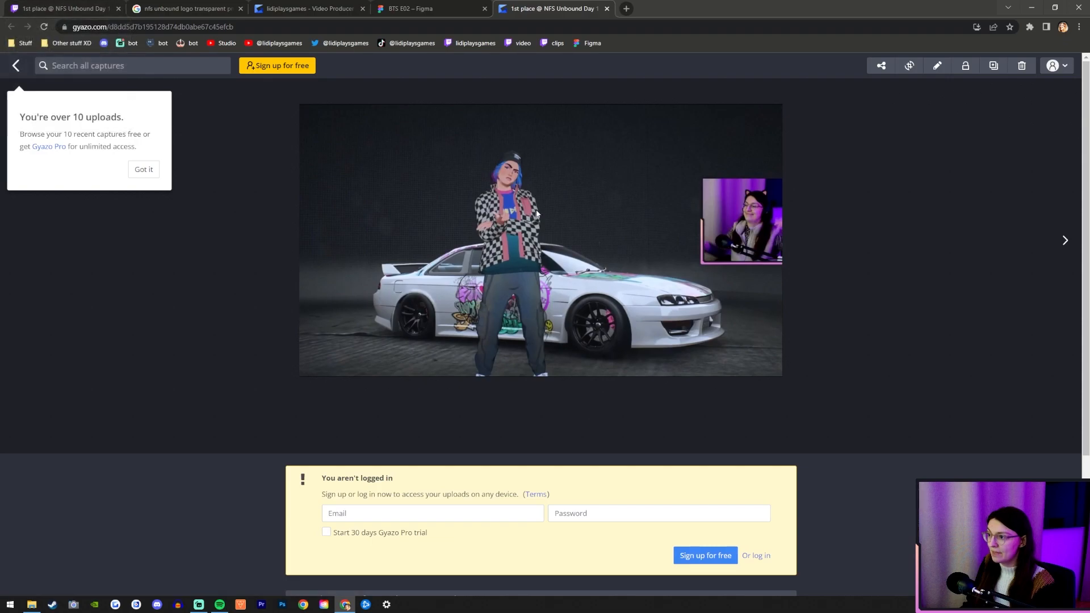
# Compare the earlier Gyazo capture with the new one and go back to the Twitch clip.
pyautogui.click(290, 4)
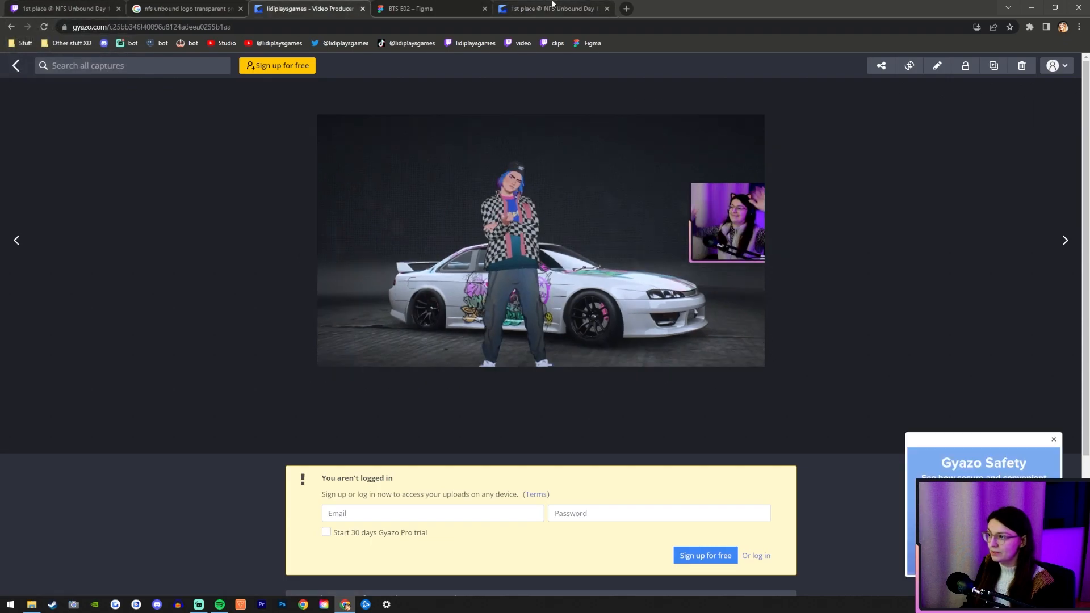
pyautogui.click(552, 5)
pyautogui.click(64, 5)
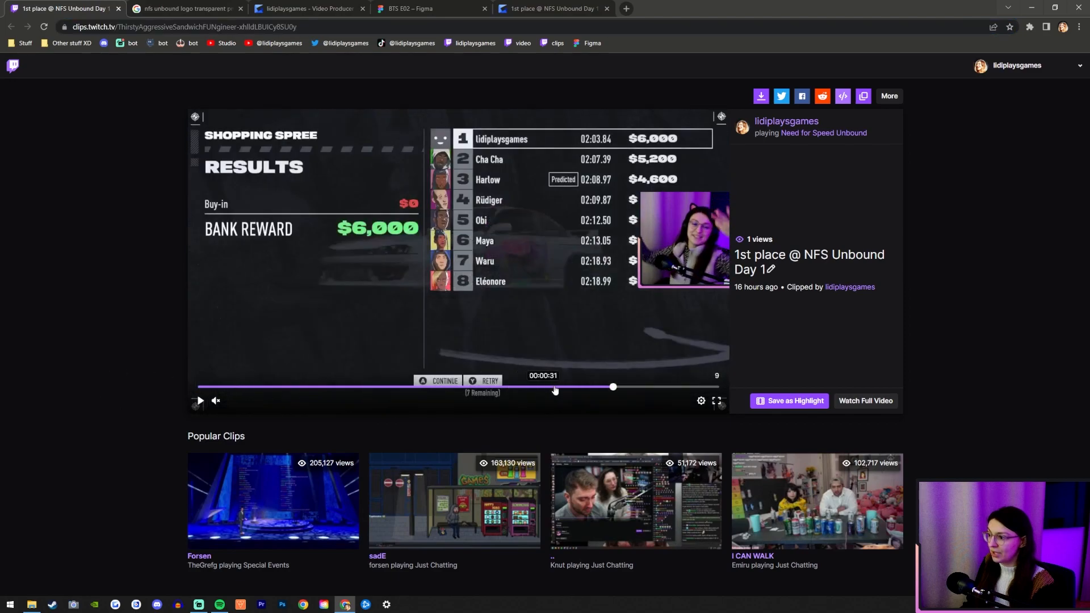
# Check the character-with-car scene in the clip and find the race results screen.
pyautogui.click(575, 387)
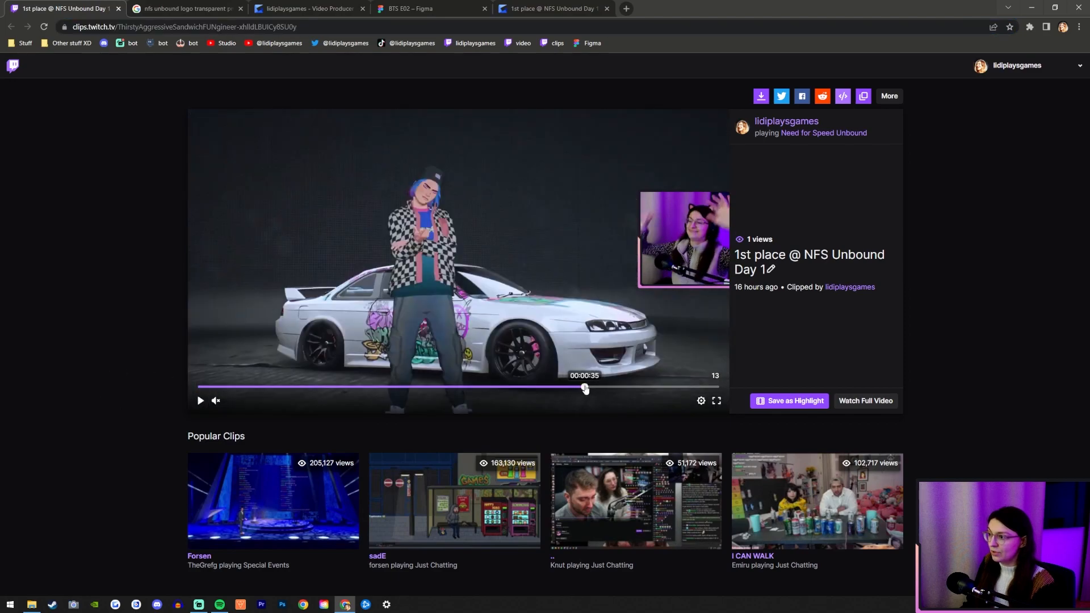
pyautogui.click(584, 388)
pyautogui.click(649, 388)
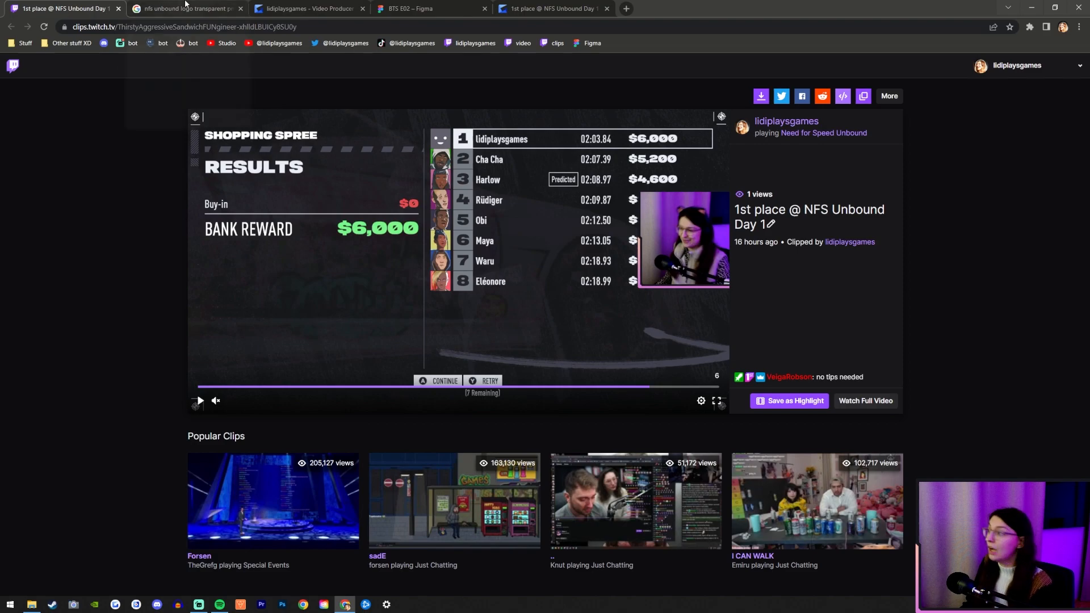
# Switch to the BTS E02 file in Figma and place its browser tab after the new Gyazo capture.
pyautogui.click(304, 5)
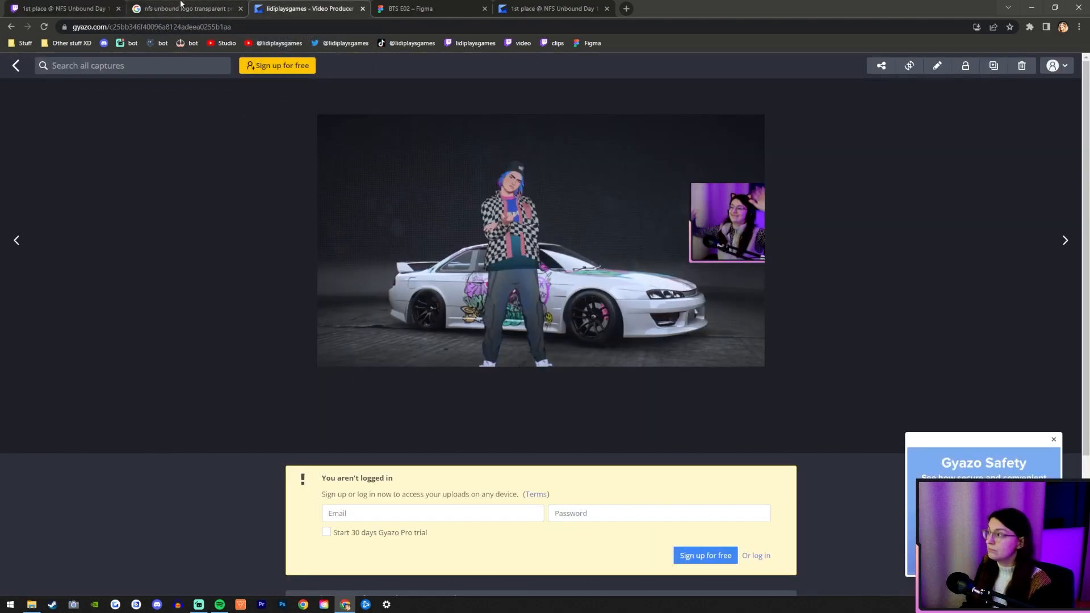
pyautogui.click(435, 10)
pyautogui.moveTo(436, 12); pyautogui.dragTo(554, 10)
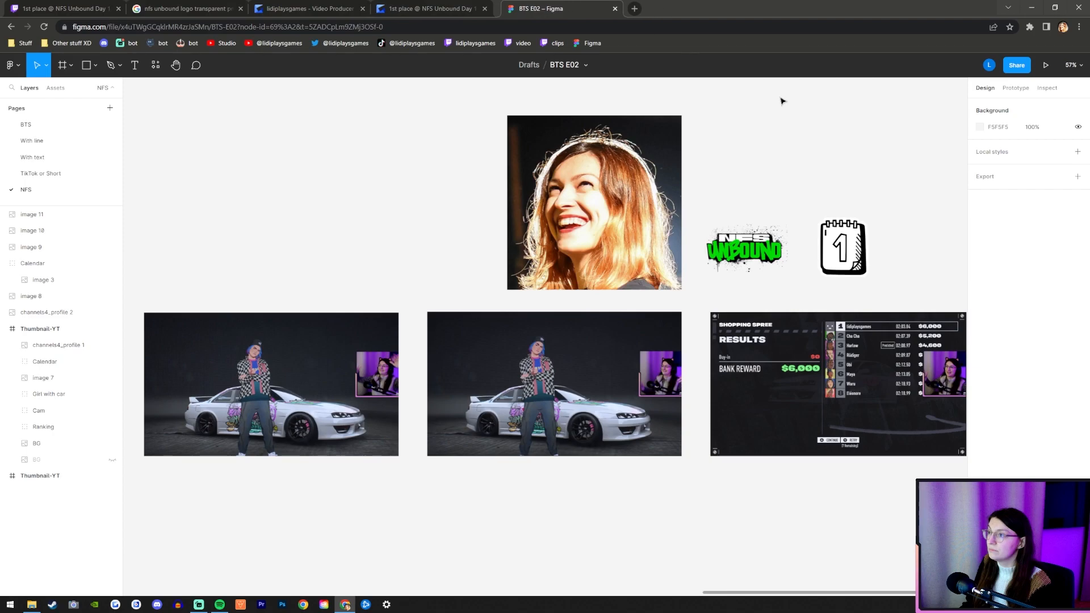
# Examine the logo, calendar, portrait and game screenshots on the NFS page, and the finished thumbnail beside them.
pyautogui.click(753, 252)
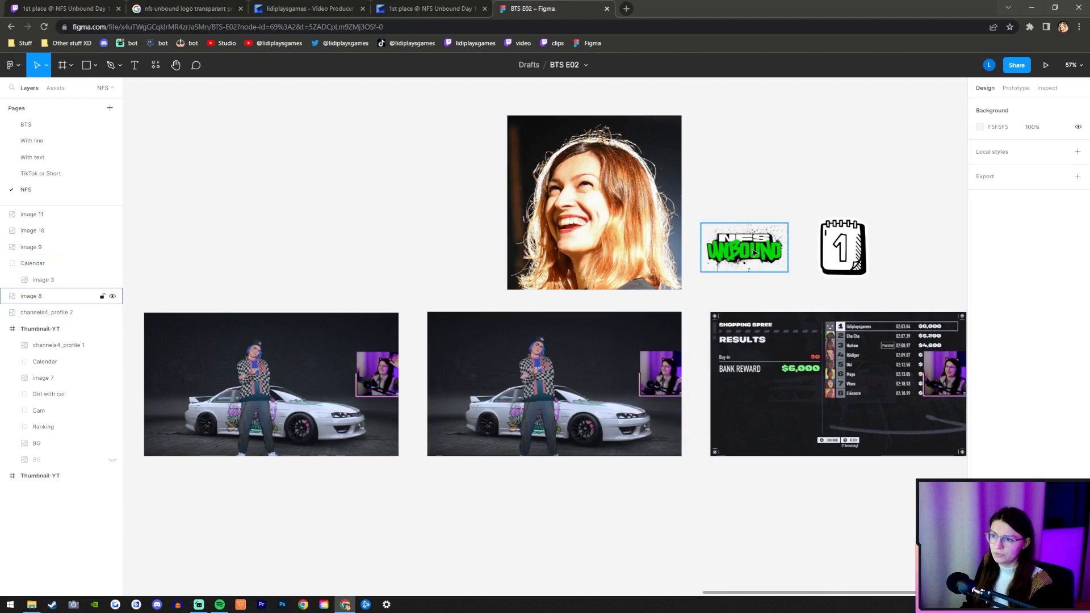
pyautogui.click(859, 256)
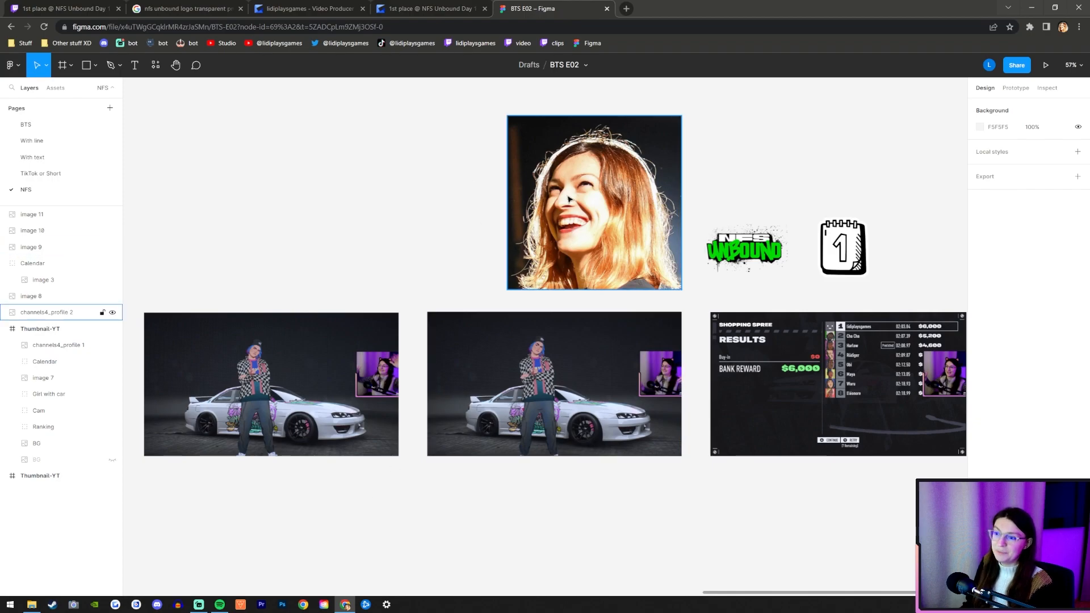
pyautogui.scroll(5, 866, 358)
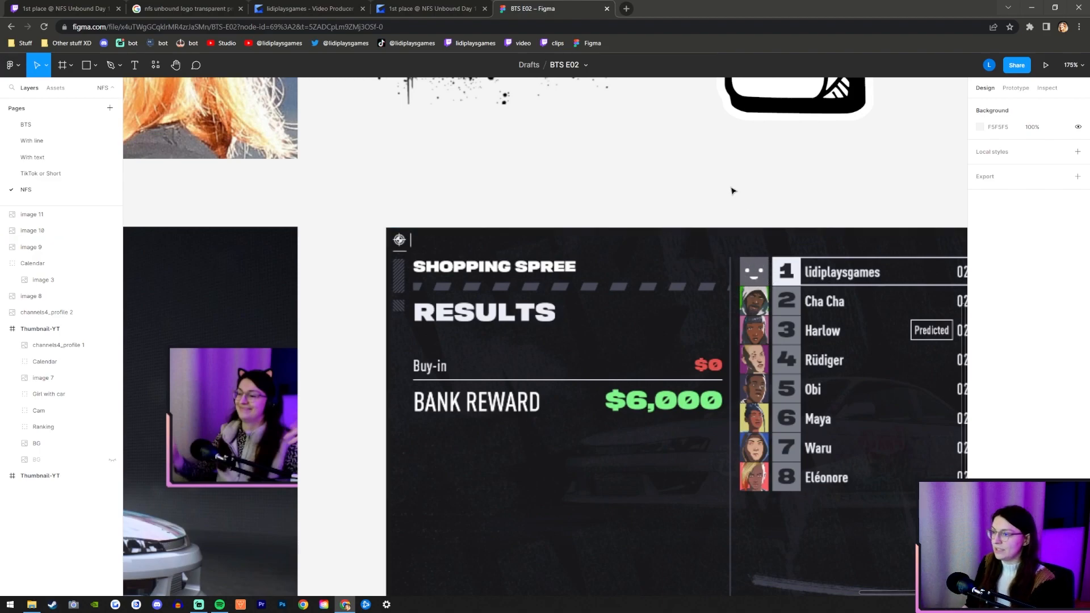
pyautogui.scroll(-4, 746, 289)
pyautogui.scroll(-6, 756, 314)
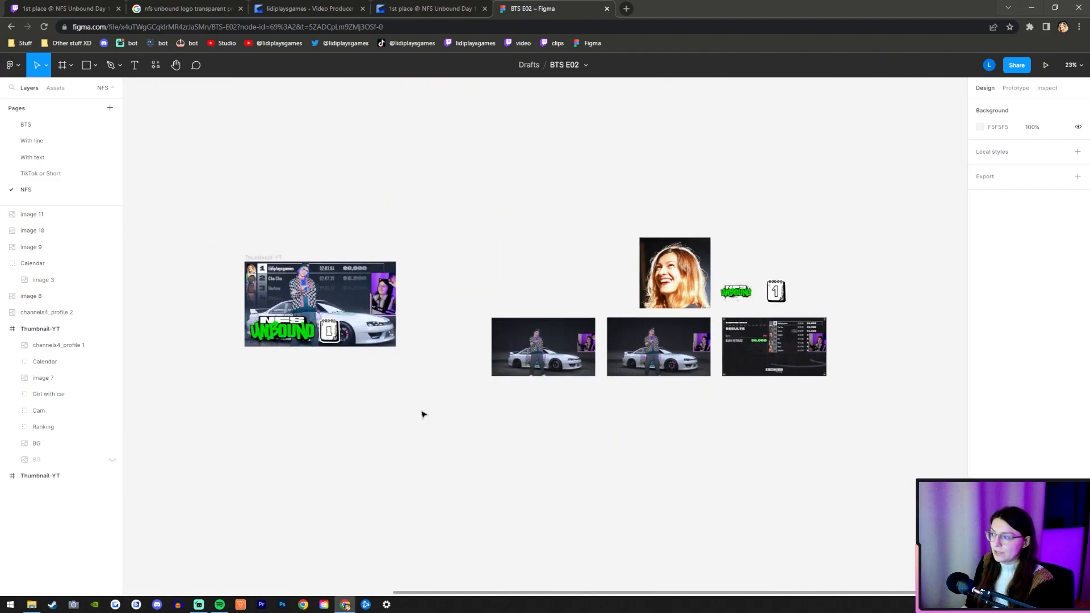
pyautogui.scroll(1, 748, 254)
pyautogui.scroll(-1, 786, 425)
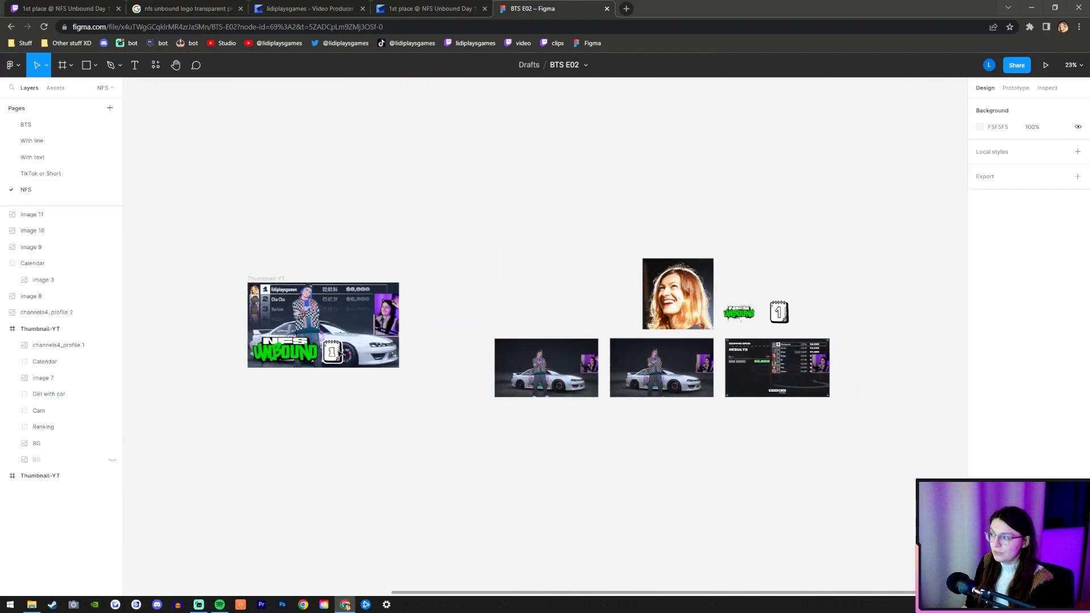
pyautogui.scroll(3, 235, 315)
pyautogui.scroll(2, 273, 327)
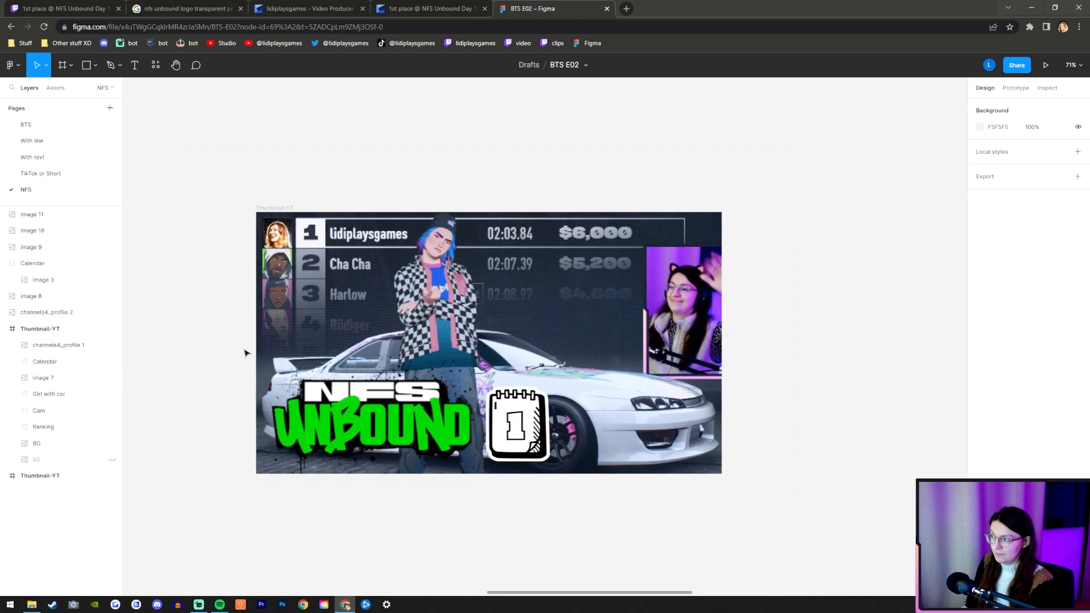
# Select the finished Thumbnail-YT frame and check its width and height.
pyautogui.scroll(-5, 245, 354)
pyautogui.click(216, 281)
pyautogui.click(326, 289)
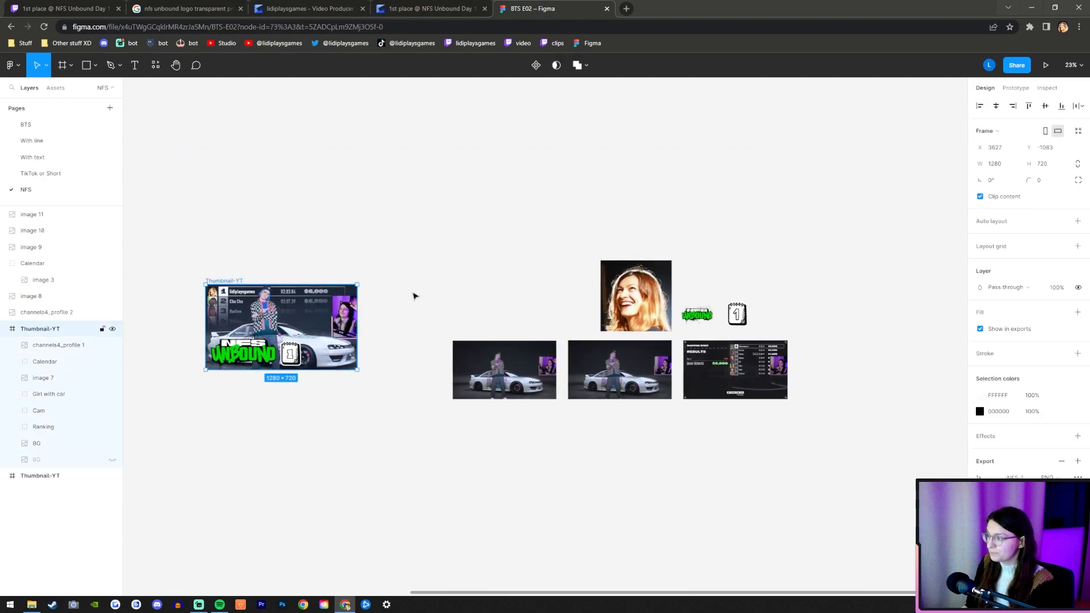
pyautogui.click(1006, 168)
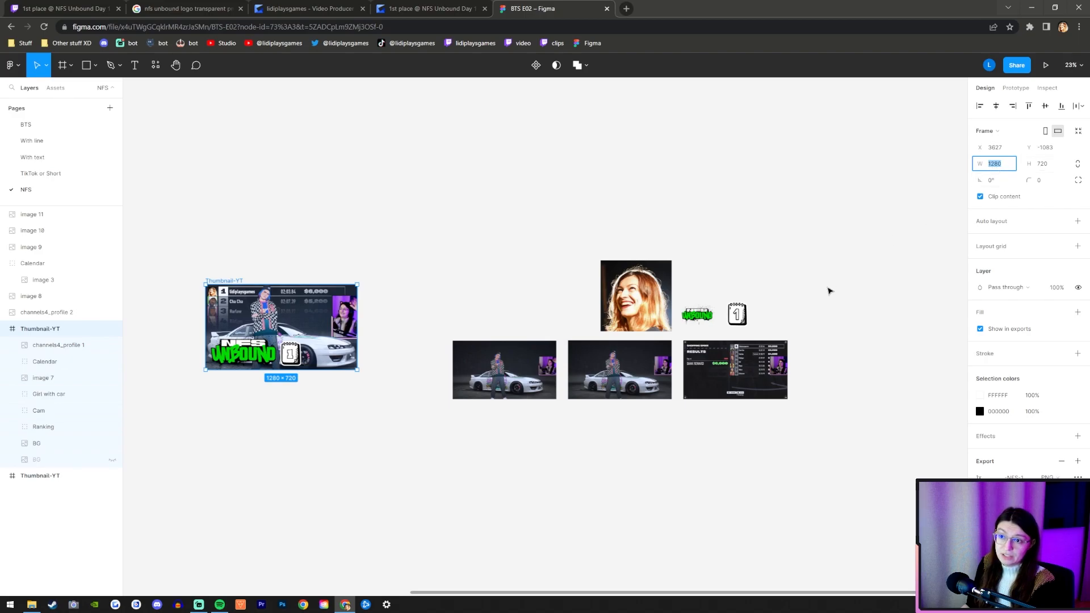
pyautogui.click(816, 451)
# Add a rectangle below the source screenshots and set its size to 1280 by 720.
pyautogui.scroll(-2, 368, 446)
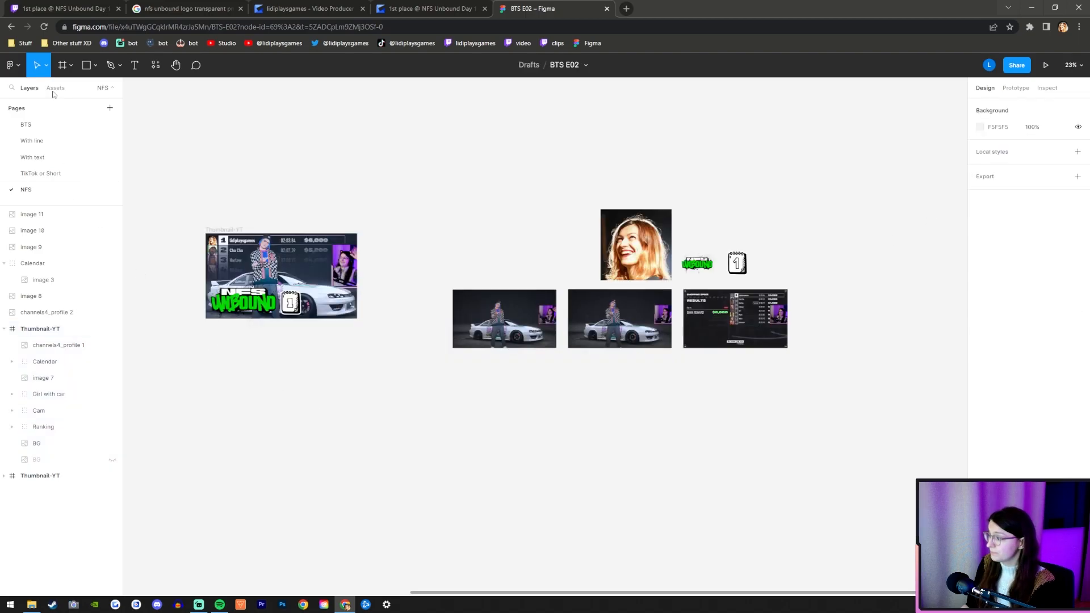
pyautogui.click(87, 64)
pyautogui.click(509, 403)
pyautogui.click(994, 147)
pyautogui.write('12')
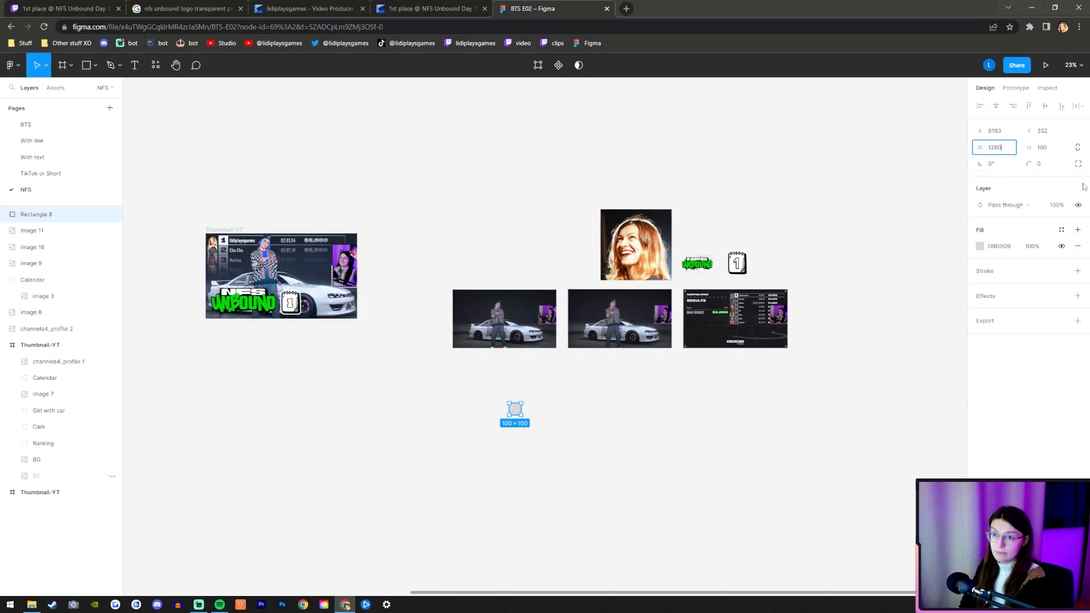
pyautogui.write('80')
pyautogui.press('Tab')
pyautogui.write('720')
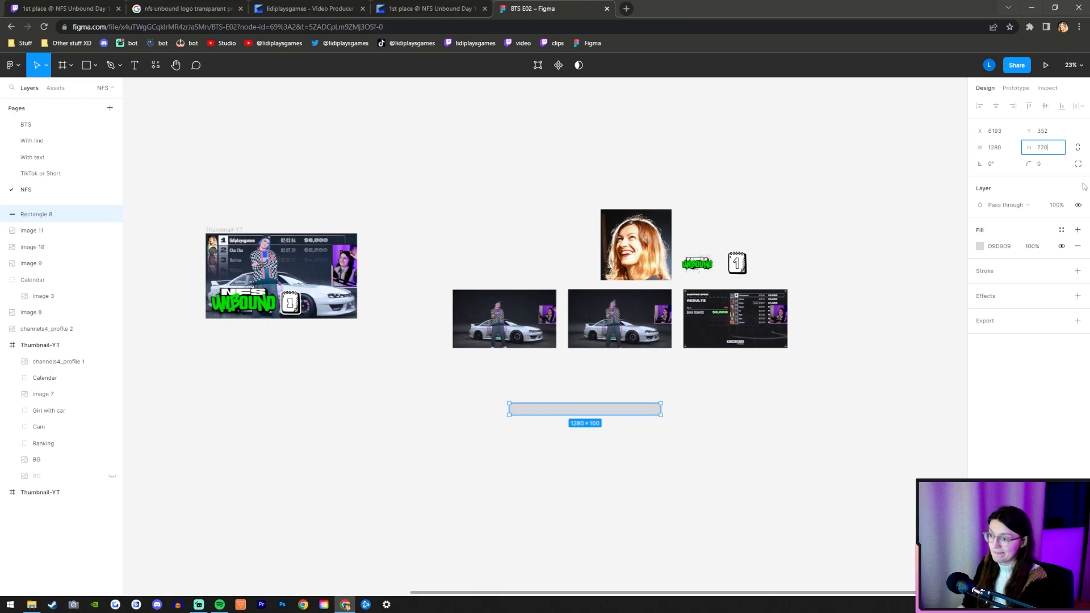
pyautogui.press('Return')
# Move the grey rectangle farther down and to the right, away from the source screenshots.
pyautogui.keyDown('ctrl'); pyautogui.scroll(5, 577, 504); pyautogui.keyUp('ctrl')
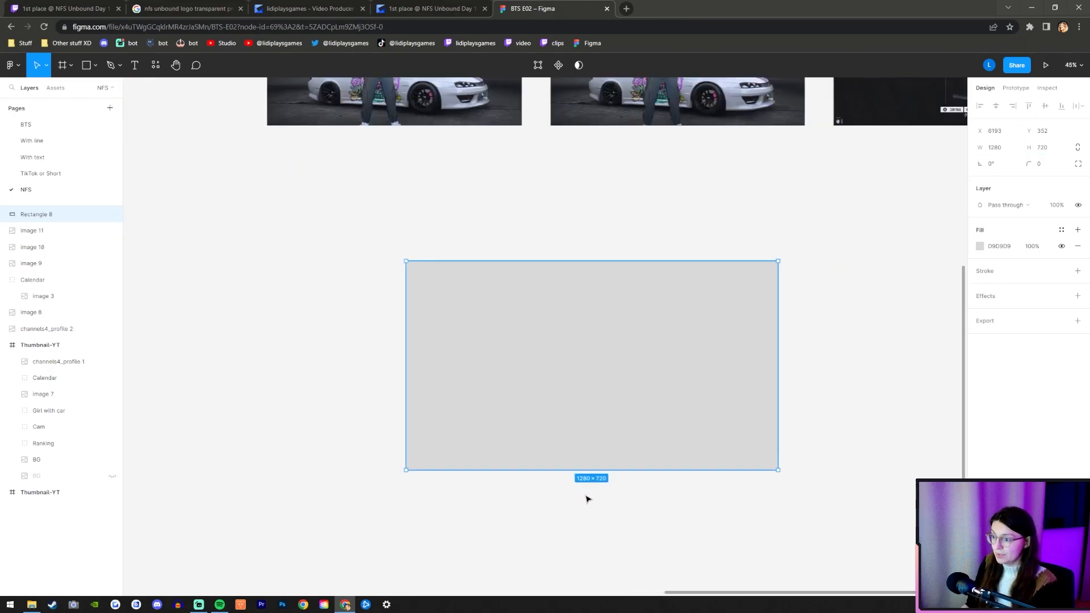
pyautogui.keyDown('ctrl'); pyautogui.scroll(-5, 586, 359); pyautogui.keyUp('ctrl')
pyautogui.moveTo(601, 370); pyautogui.dragTo(644, 433)
pyautogui.keyDown('ctrl'); pyautogui.scroll(4, 645, 504); pyautogui.keyUp('ctrl')
pyautogui.keyDown('ctrl'); pyautogui.scroll(2, 659, 382); pyautogui.keyUp('ctrl')
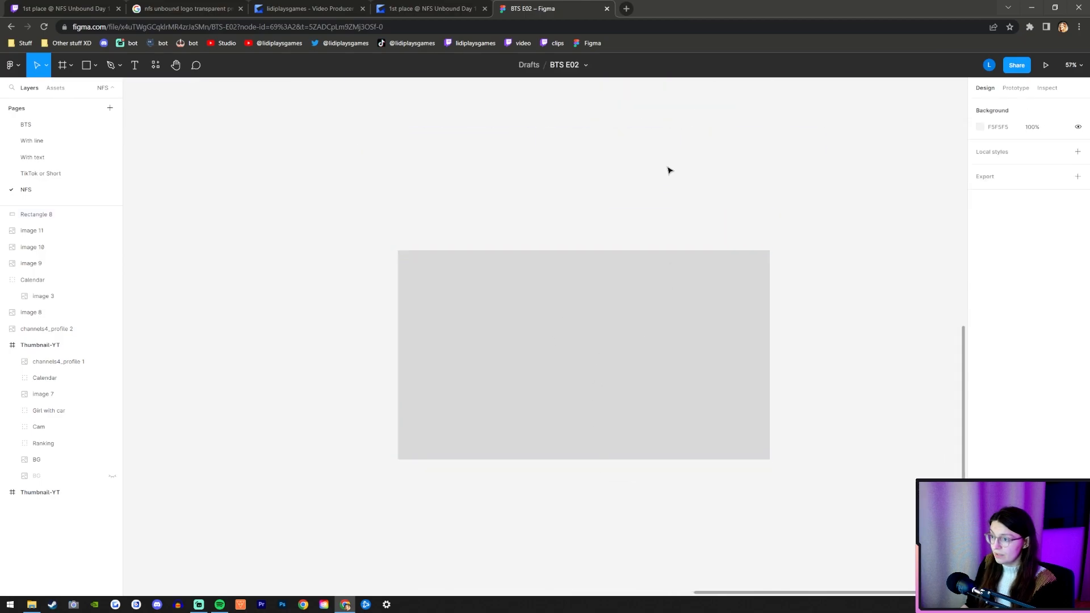
# Wrap the 1280 by 720 grey rectangle in a frame and name the frame Thumbnail-YT.
pyautogui.rightClick(669, 296)
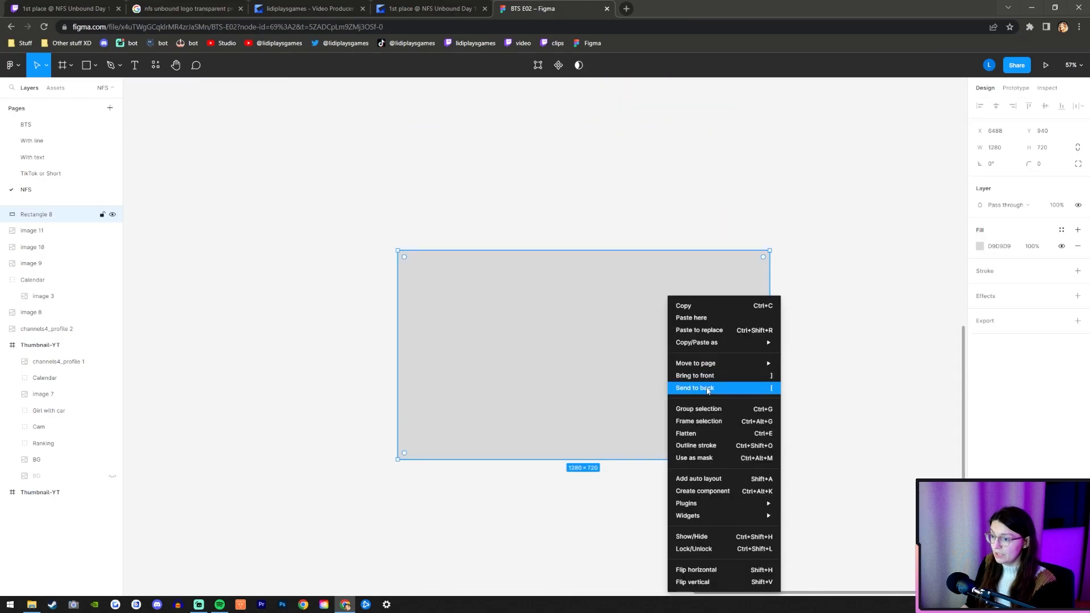
pyautogui.click(712, 422)
pyautogui.click(520, 204)
pyautogui.click(414, 246)
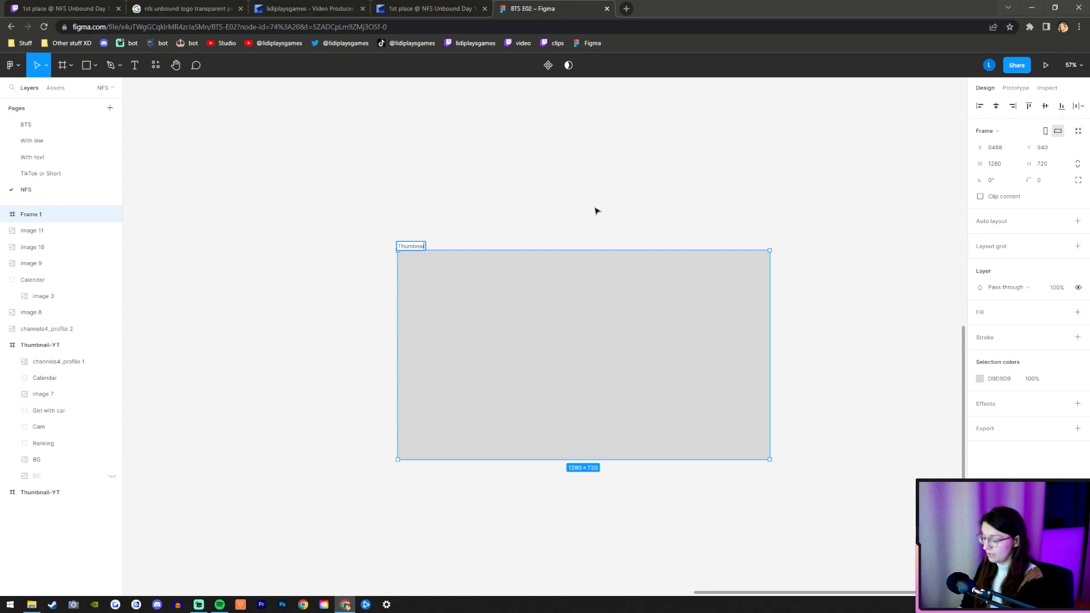
pyautogui.press('Return')
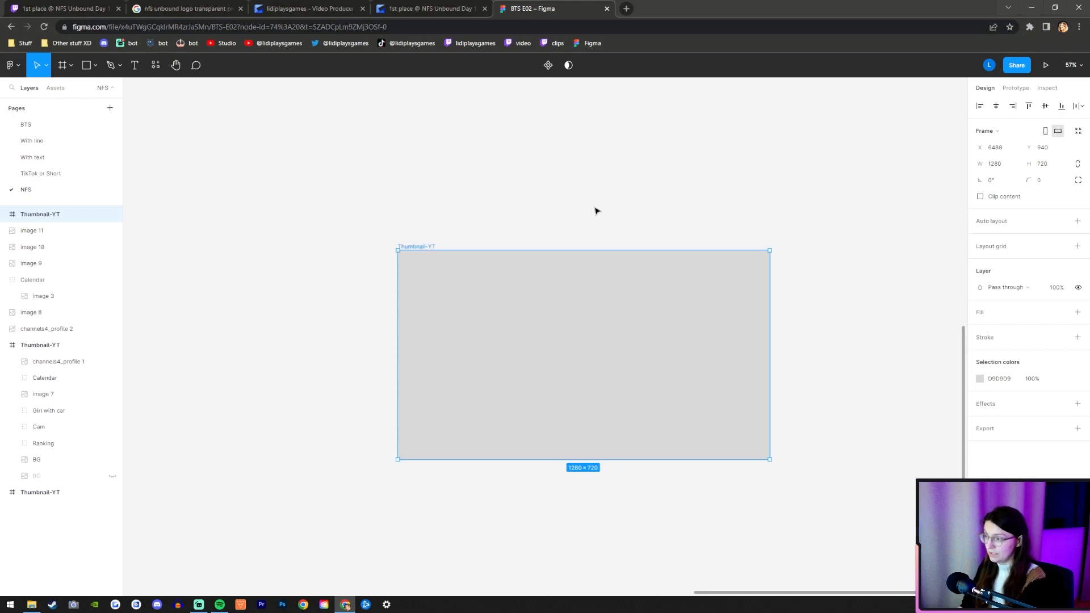
pyautogui.click(568, 207)
# Add a 1x PNG export setting with the suffix -NFS-1 to the new Thumbnail-YT frame.
pyautogui.click(423, 246)
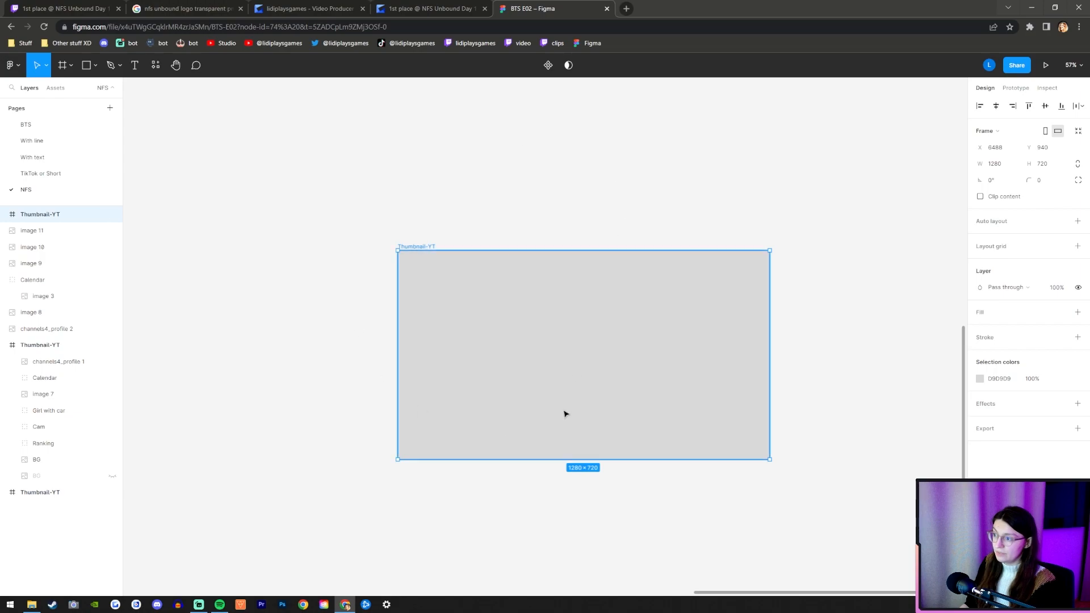
pyautogui.click(1043, 432)
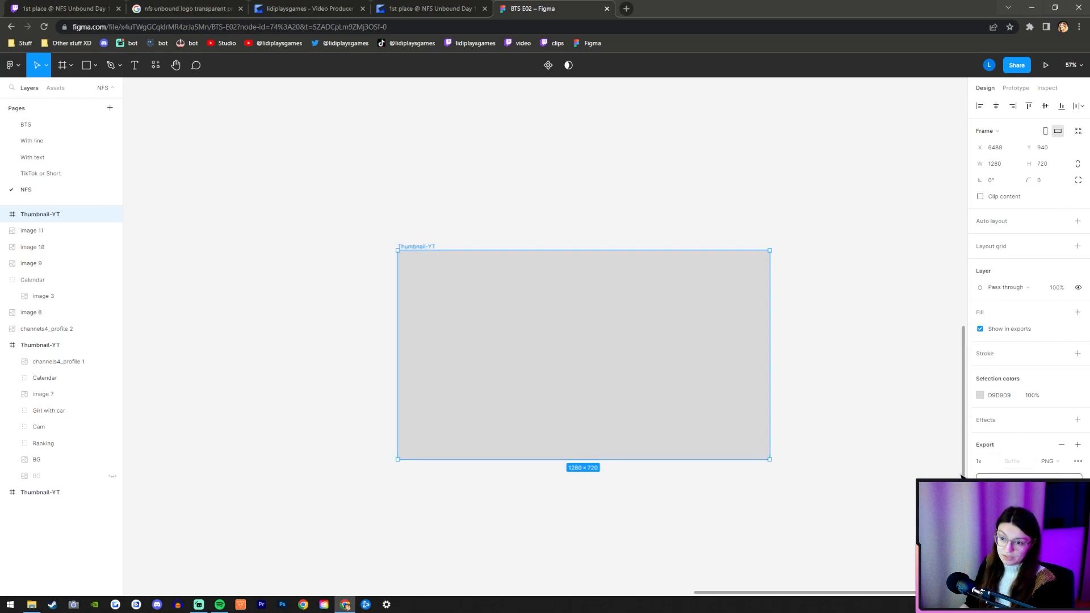
pyautogui.click(989, 460)
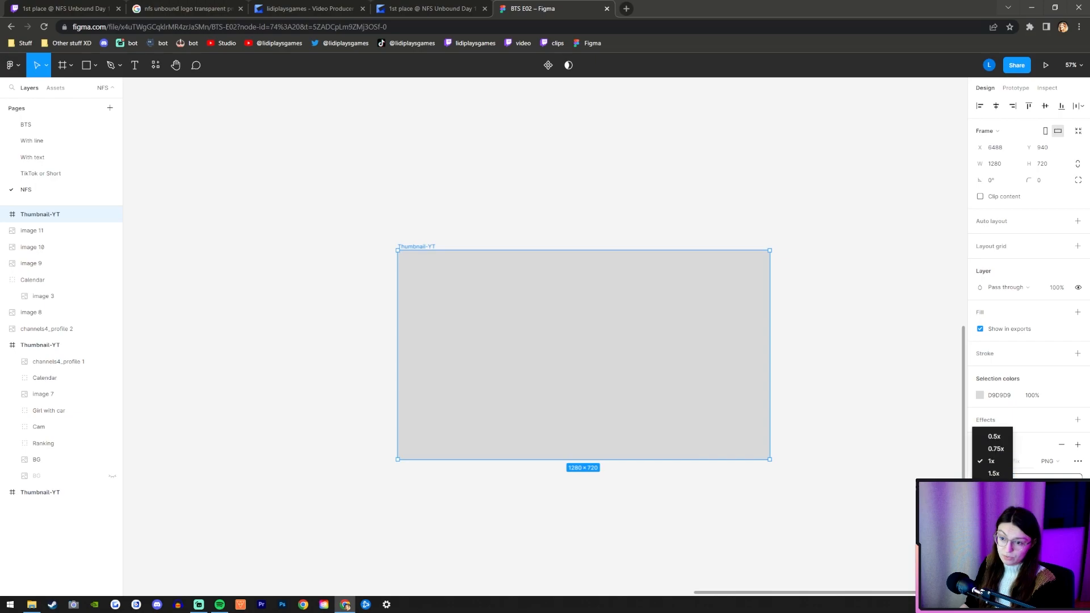
pyautogui.press('Escape')
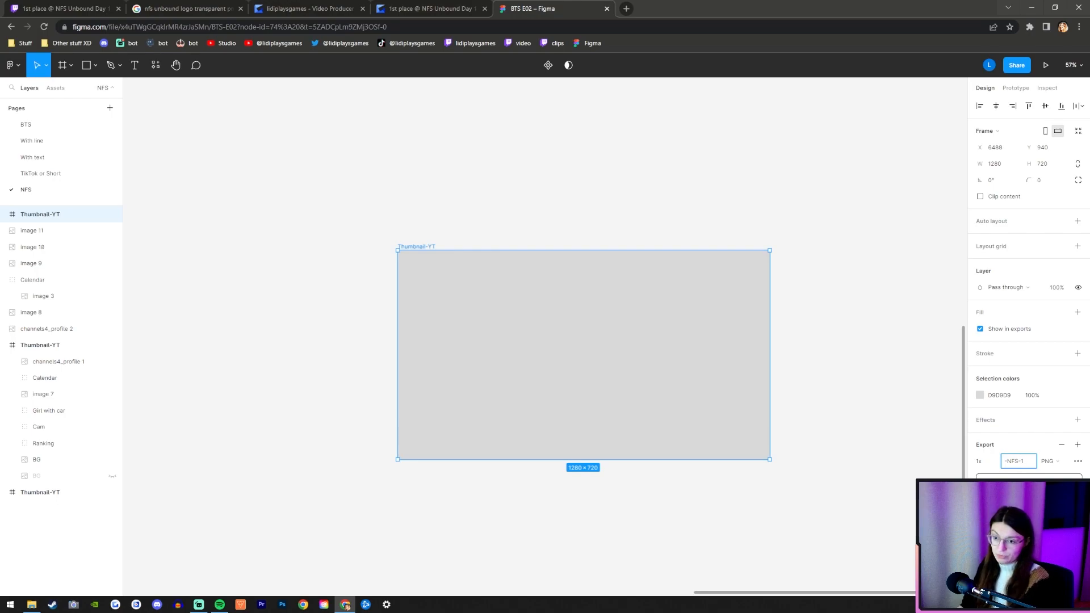
pyautogui.click(823, 497)
pyautogui.click(430, 247)
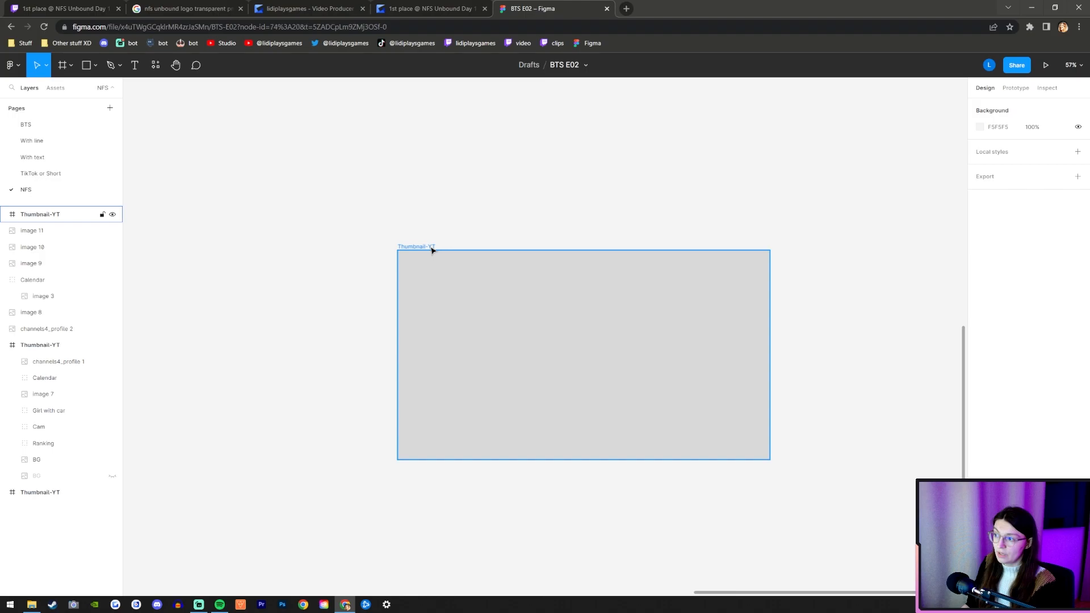
pyautogui.click(877, 453)
# Examine the two car screenshots and the race results screenshot, including the webcam image in each.
pyautogui.scroll(-5, 453, 307)
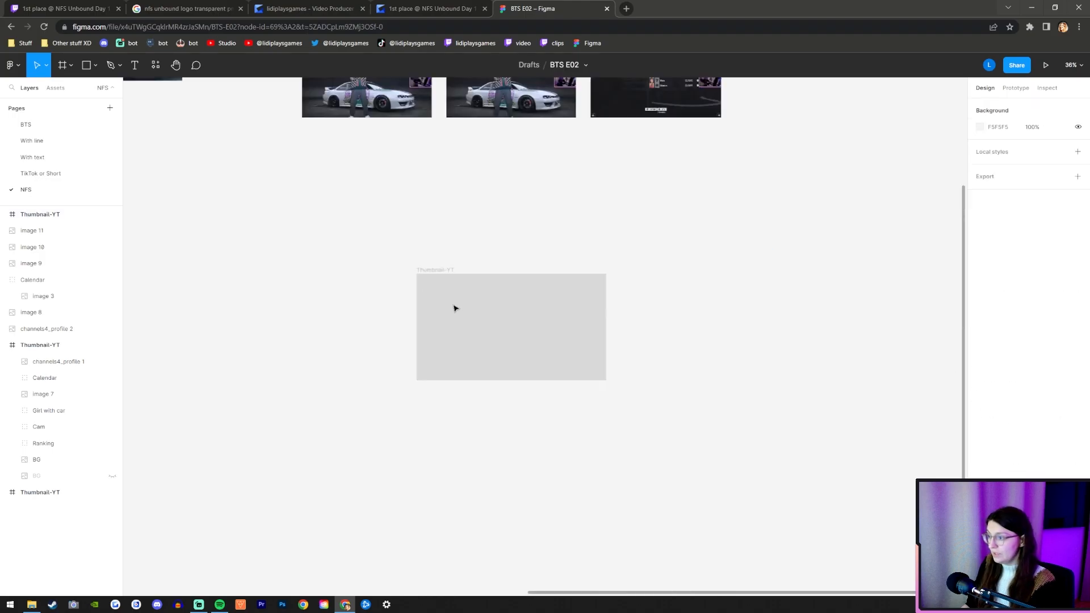
pyautogui.scroll(5, 402, 136)
pyautogui.click(402, 143)
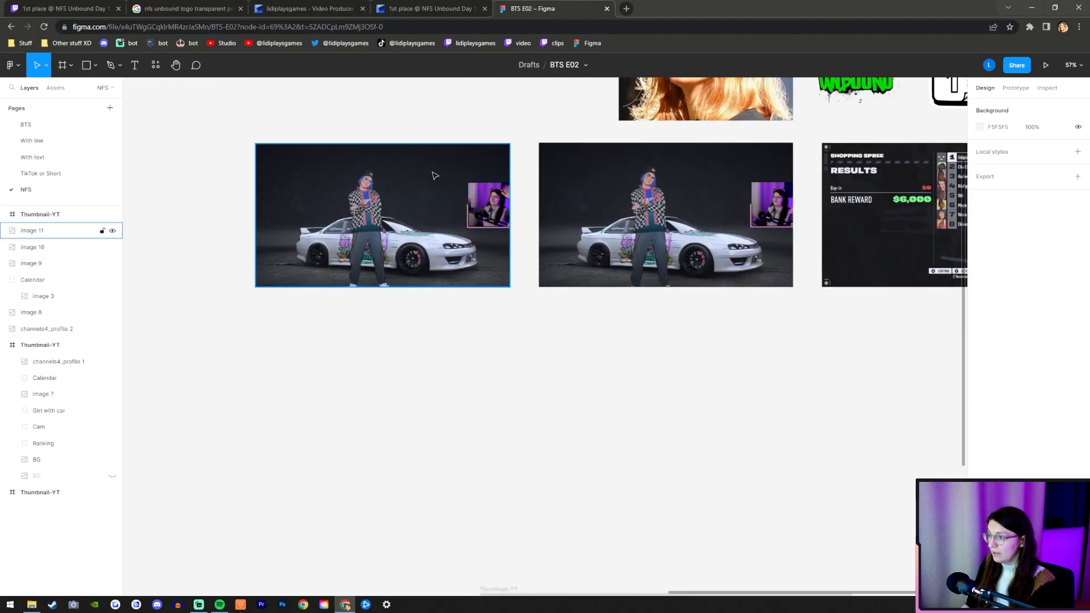
pyautogui.scroll(3, 349, 167)
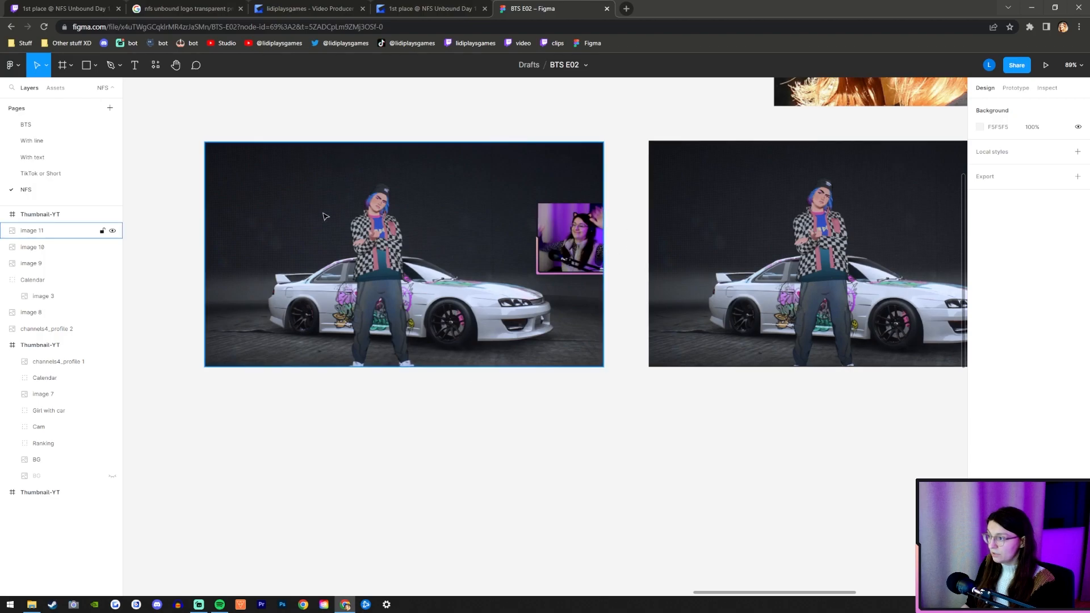
pyautogui.scroll(-2, 327, 306)
pyautogui.scroll(3, 777, 293)
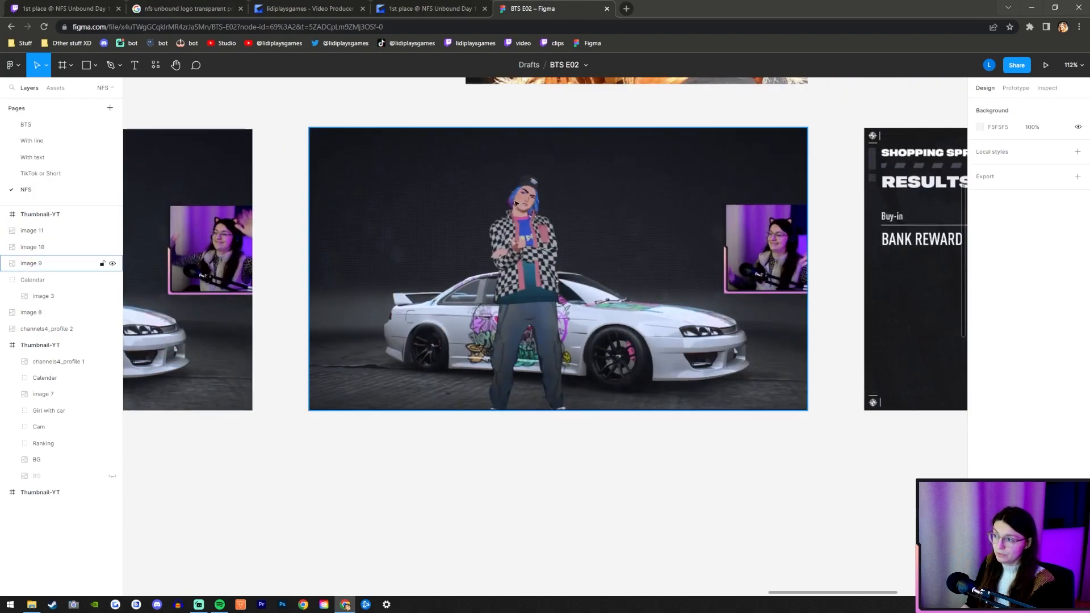
pyautogui.scroll(-3, 565, 358)
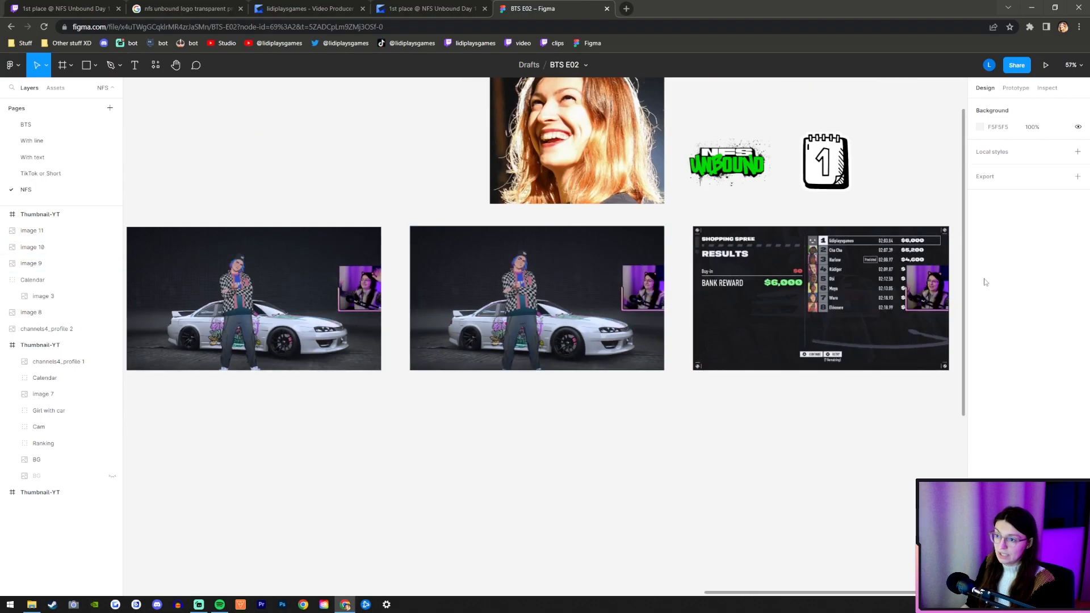
pyautogui.scroll(3, 902, 296)
pyautogui.scroll(-4, 802, 316)
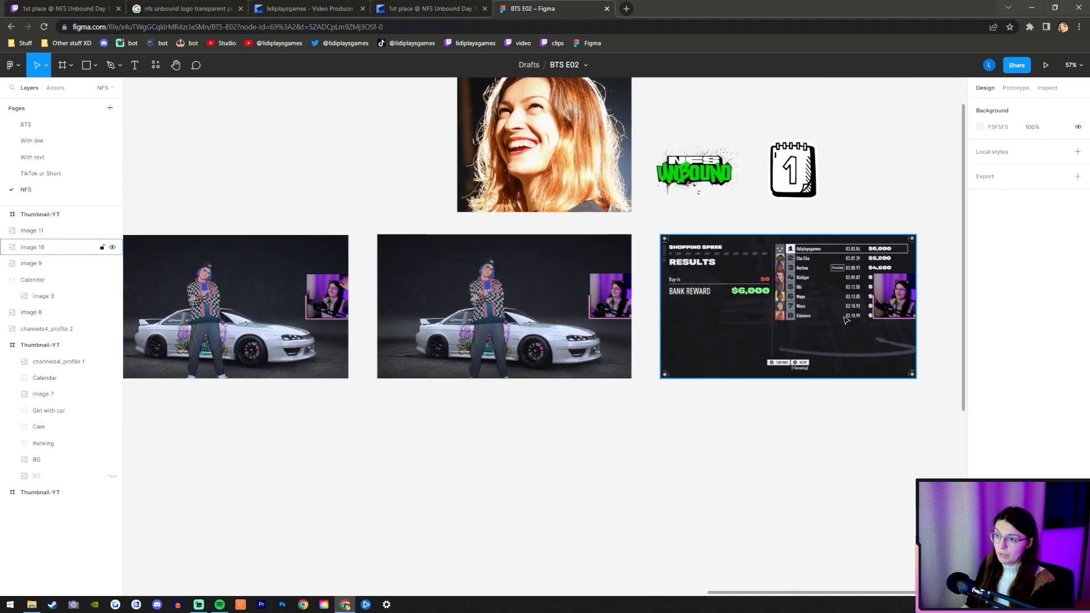
pyautogui.scroll(2, 562, 306)
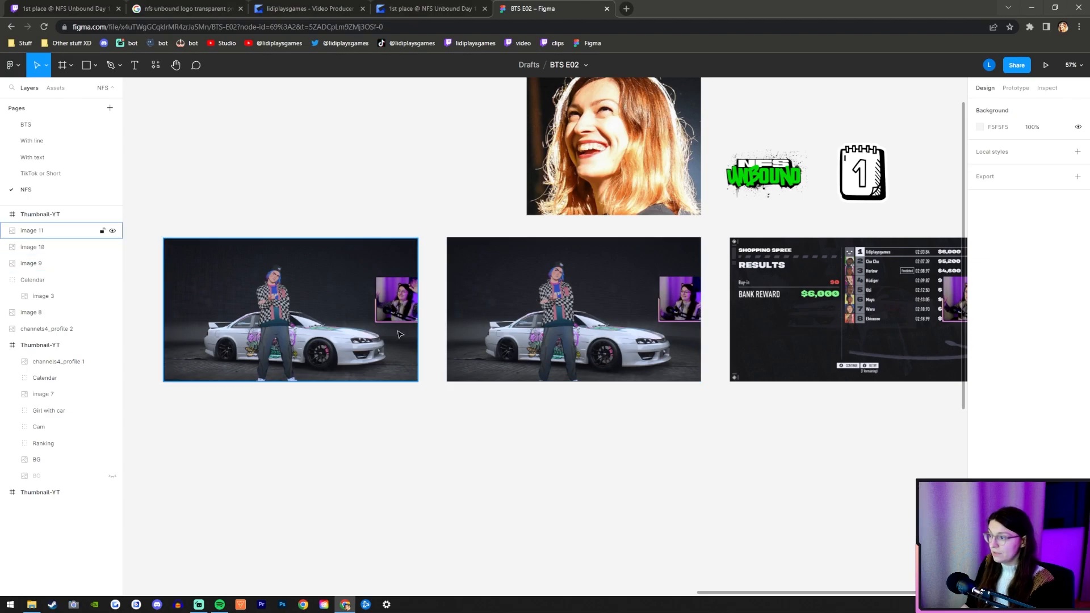
# Copy the three game screenshots stacked by aligning their horizontal centres, and undo the alignment of the originals.
pyautogui.scroll(-2, 400, 334)
pyautogui.click(332, 334)
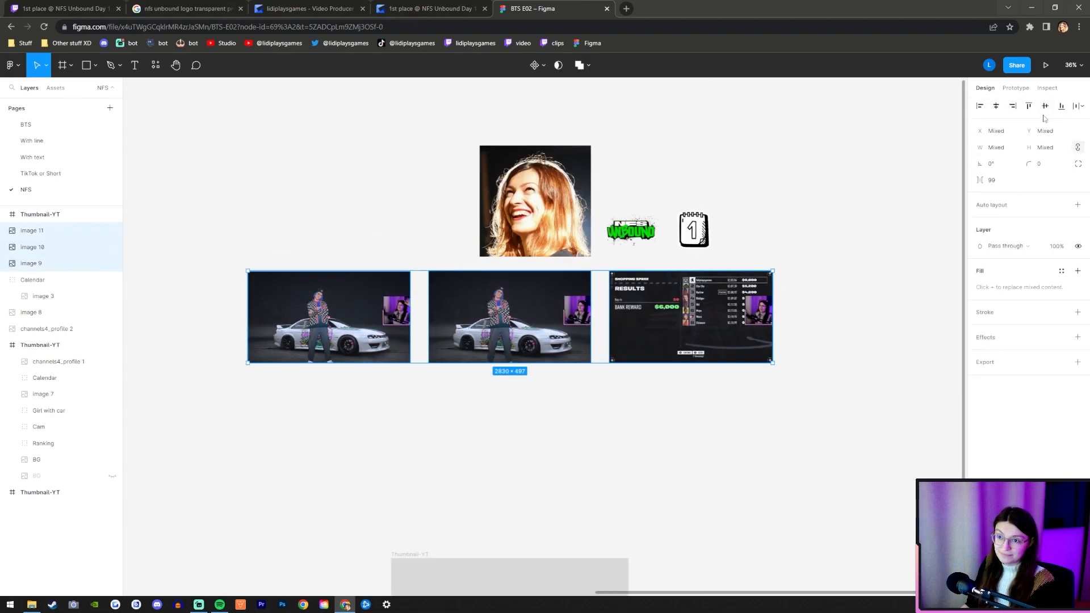
pyautogui.click(995, 107)
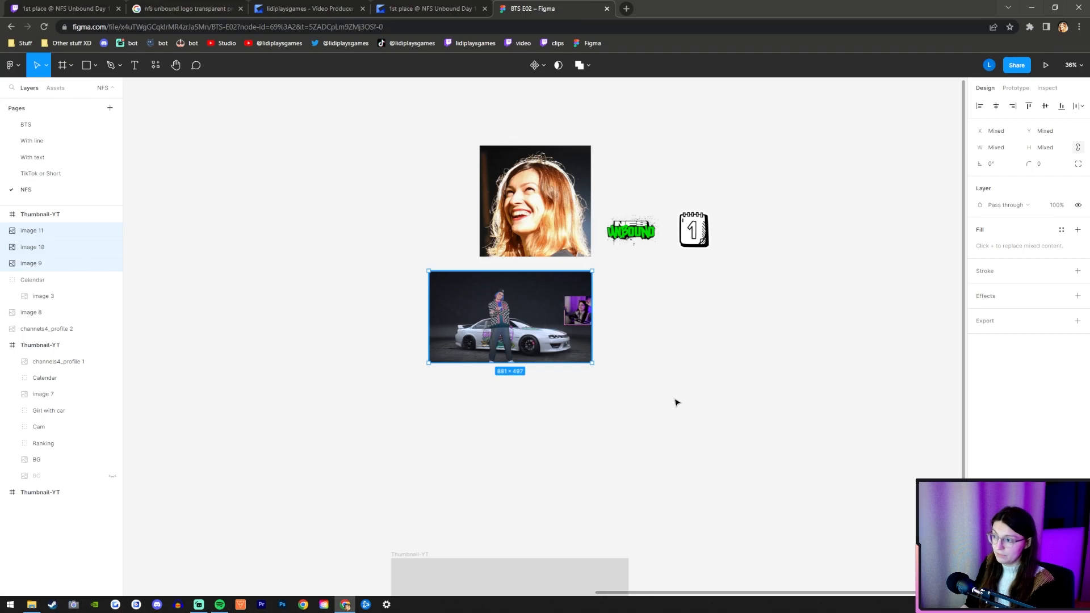
pyautogui.click(604, 438)
pyautogui.hotkey('ctrl', 'z')
pyautogui.hotkey('ctrl', 'z')
pyautogui.click(545, 453)
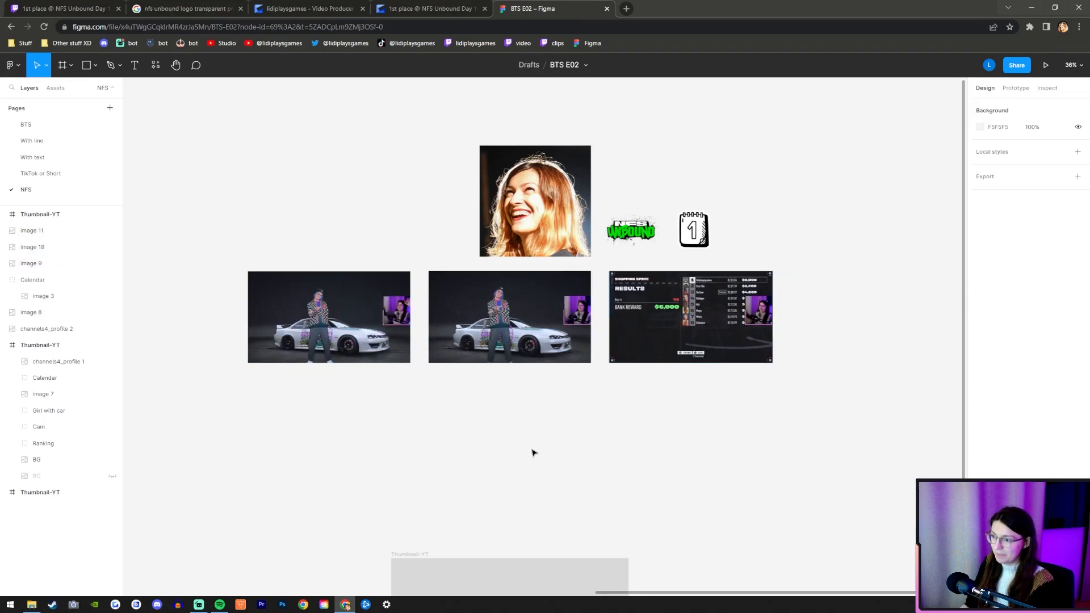
# Paste the stack of three game screenshots into the new Thumbnail-YT frame.
pyautogui.scroll(-3, 510, 456)
pyautogui.scroll(5, 510, 457)
pyautogui.click(318, 265)
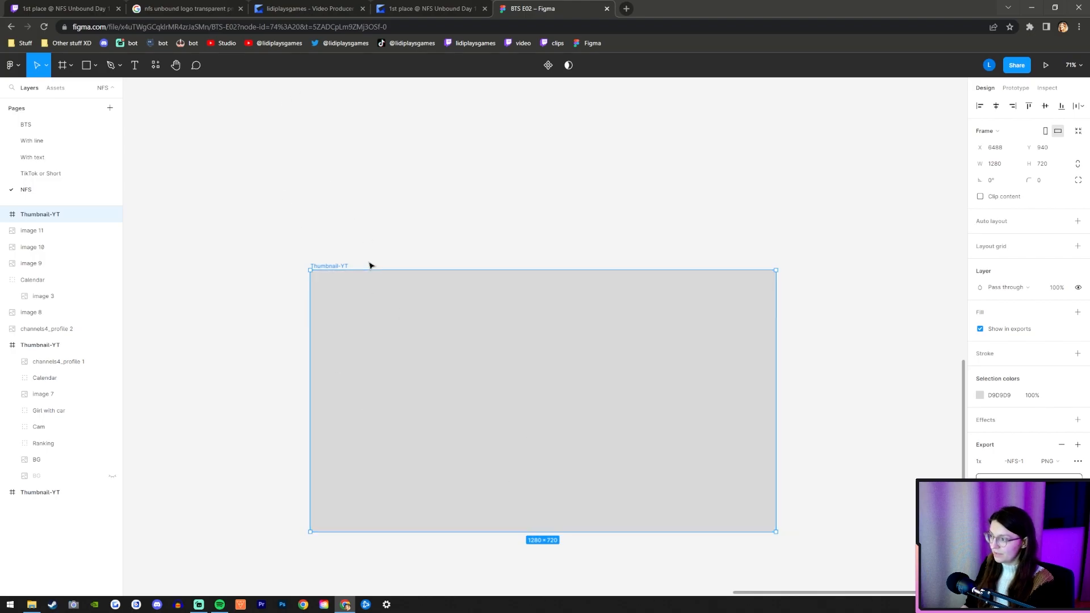
pyautogui.hotkey('ctrl', 'v')
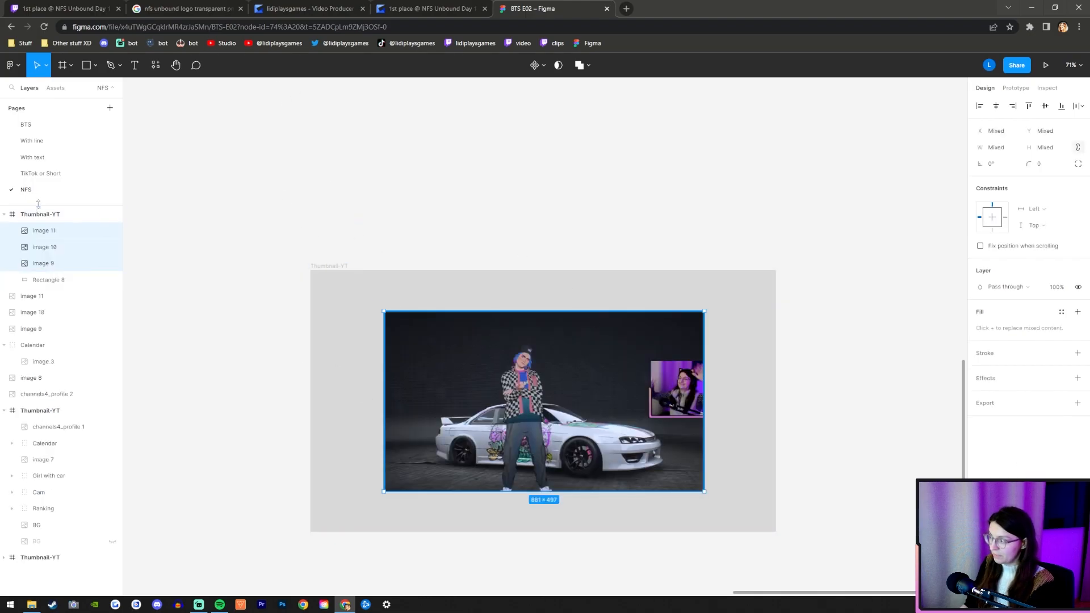
# Enlarge the pasted screenshots to about 1280 by 723 to fill the frame, and align their horizontal centres.
pyautogui.moveTo(385, 438); pyautogui.dragTo(310, 431)
pyautogui.moveTo(700, 430); pyautogui.dragTo(776, 429)
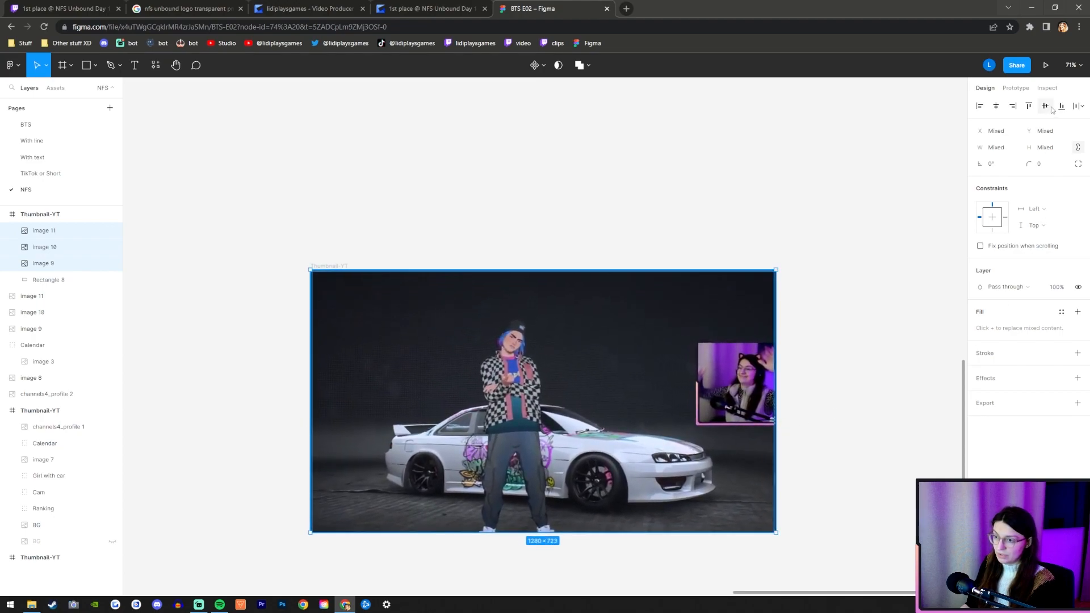
pyautogui.click(991, 107)
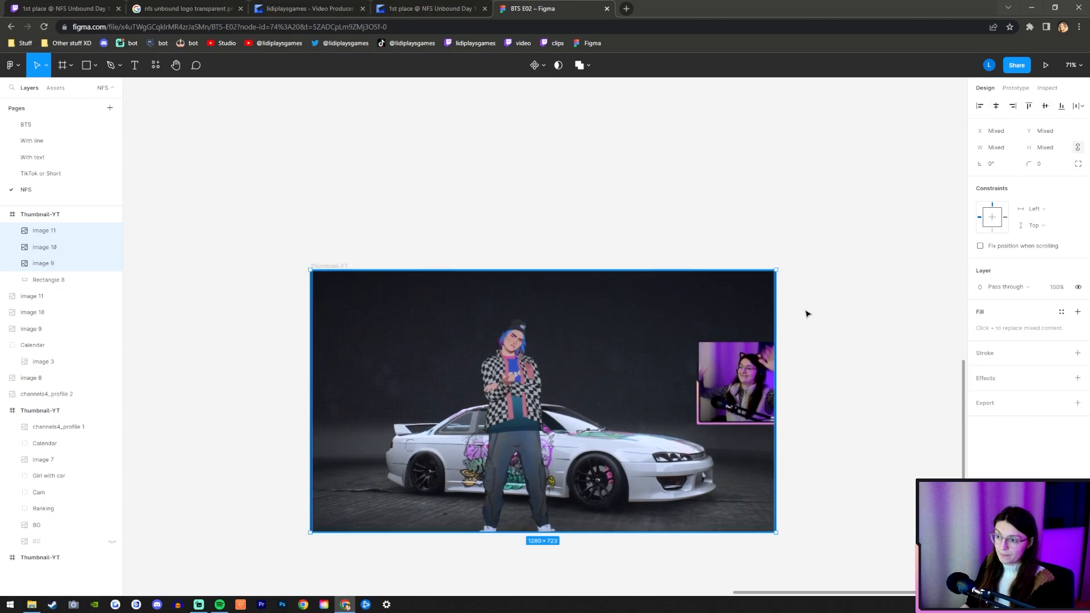
pyautogui.click(187, 365)
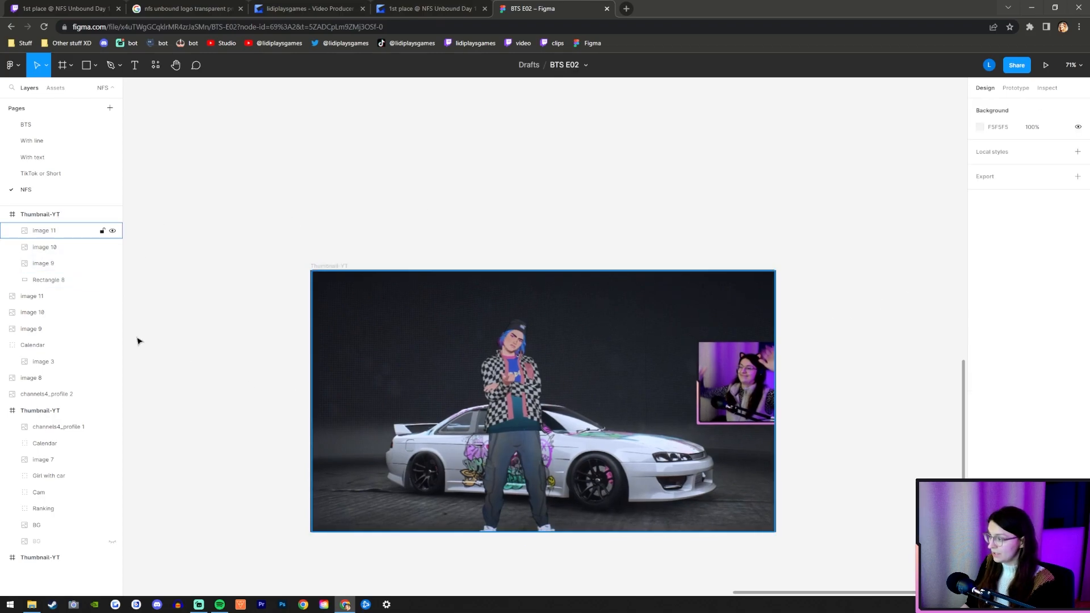
# Hide image 10 and image 9 inside the new Thumbnail-YT frame, keeping image 11 shown.
pyautogui.click(40, 233)
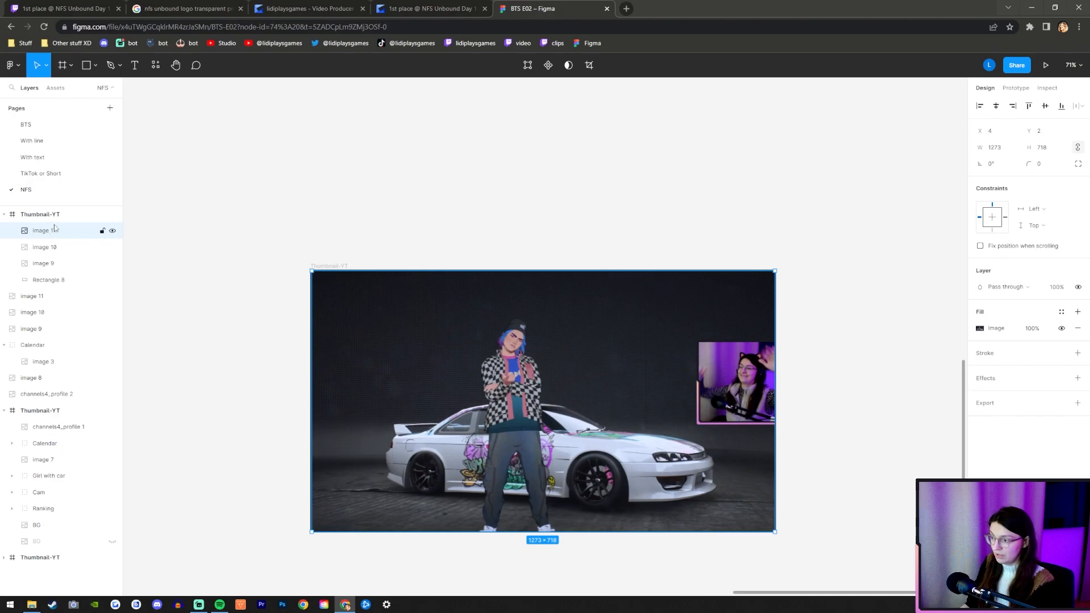
pyautogui.click(113, 231)
pyautogui.click(113, 232)
pyautogui.click(113, 231)
pyautogui.click(113, 232)
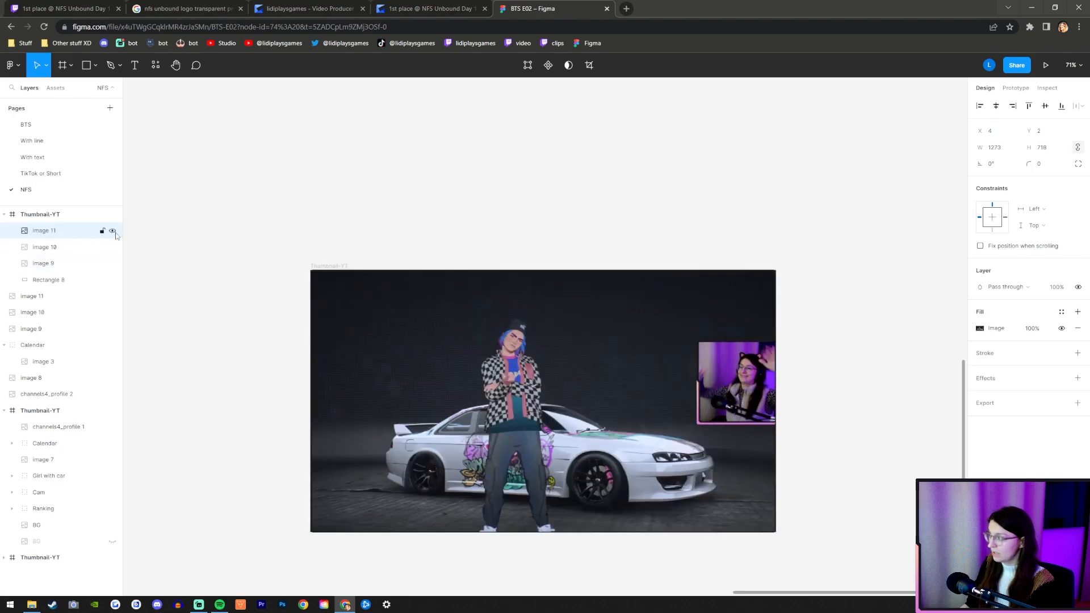
pyautogui.click(113, 247)
pyautogui.click(113, 263)
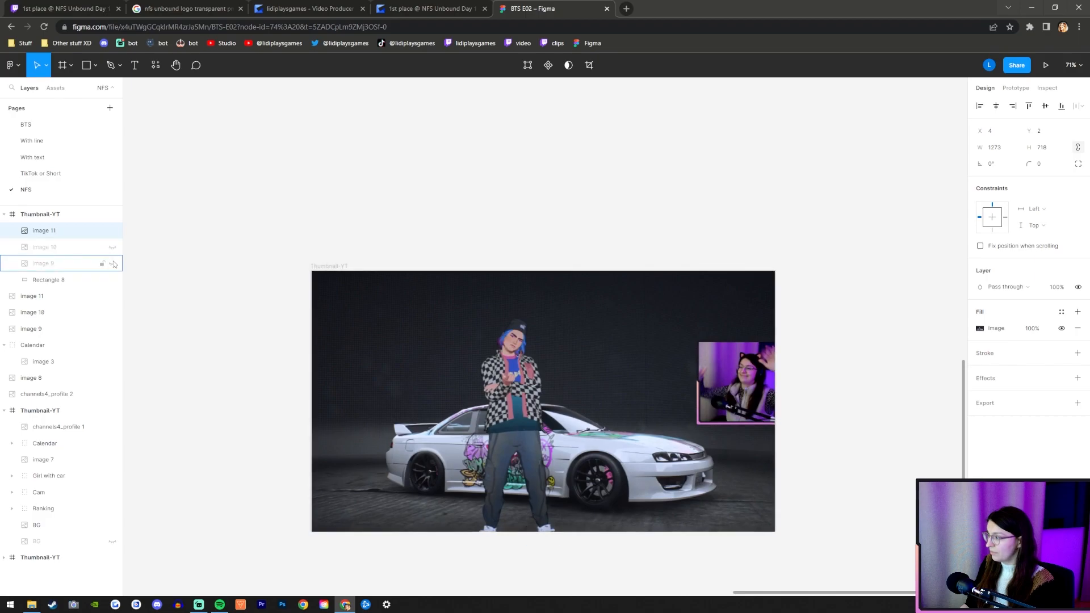
pyautogui.click(113, 232)
pyautogui.click(112, 232)
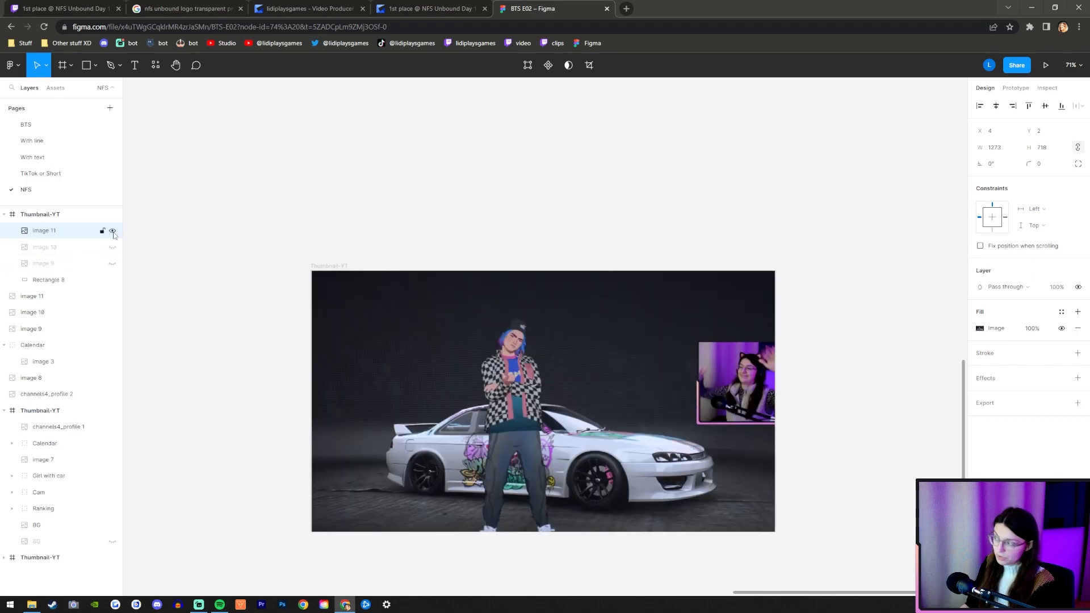
# Draw a rectangle of about 238 by 232 over the webcam area of image 11.
pyautogui.scroll(5, 815, 414)
pyautogui.click(86, 66)
pyautogui.scroll(2, 466, 216)
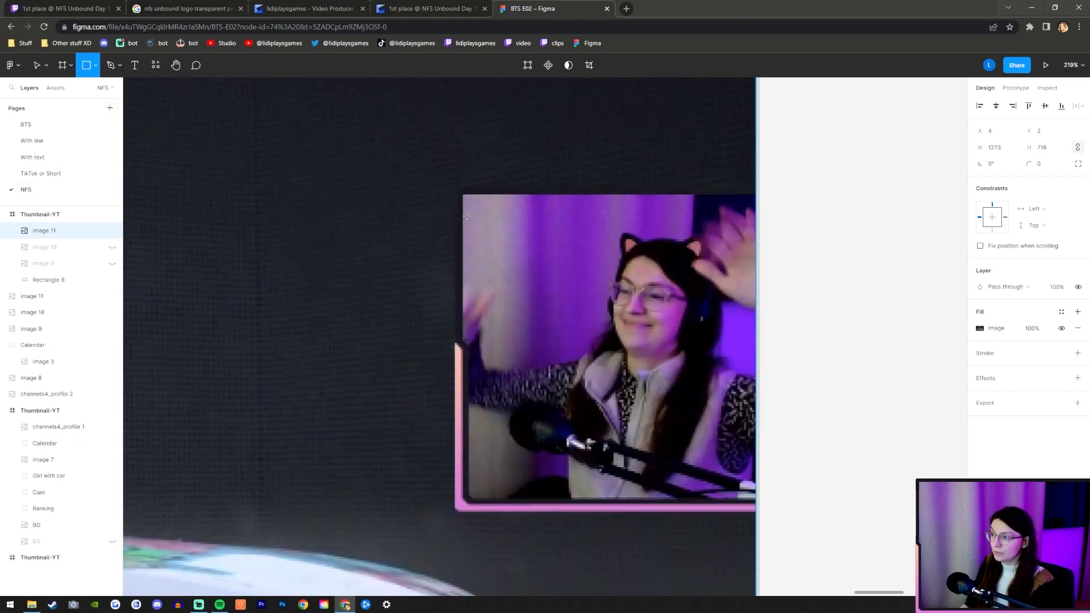
pyautogui.moveTo(455, 189)
pyautogui.mouseDown()
pyautogui.moveTo(754, 504)
pyautogui.moveTo(789, 514)
pyautogui.mouseUp()
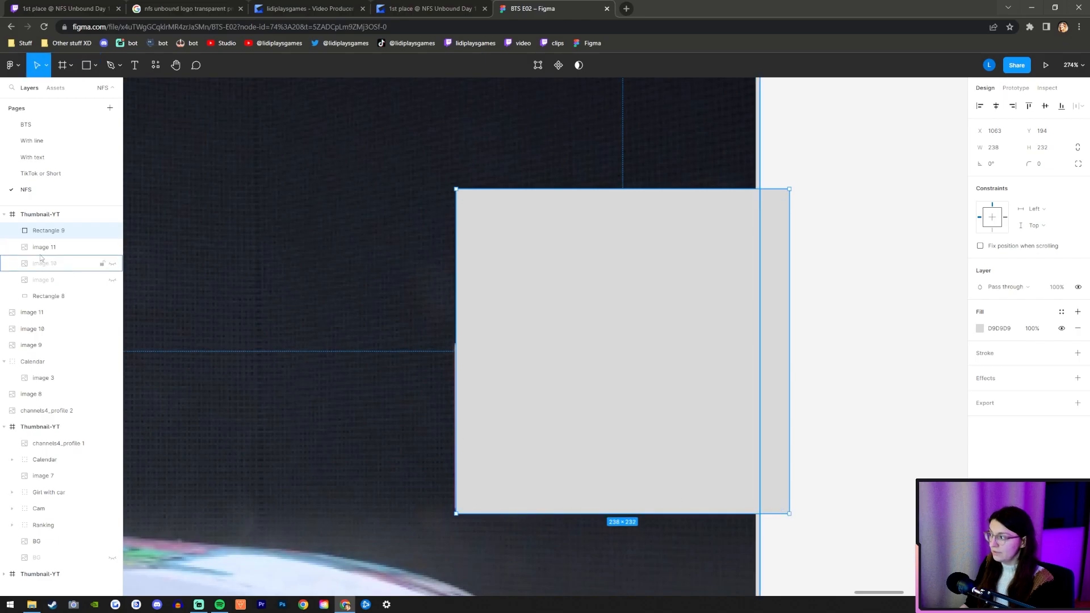
# Place the new rectangle beneath image 11 and use it as a mask to crop the image to the webcam.
pyautogui.moveTo(47, 232); pyautogui.dragTo(49, 252)
pyautogui.keyDown('shift'); pyautogui.click(56, 232); pyautogui.keyUp('shift')
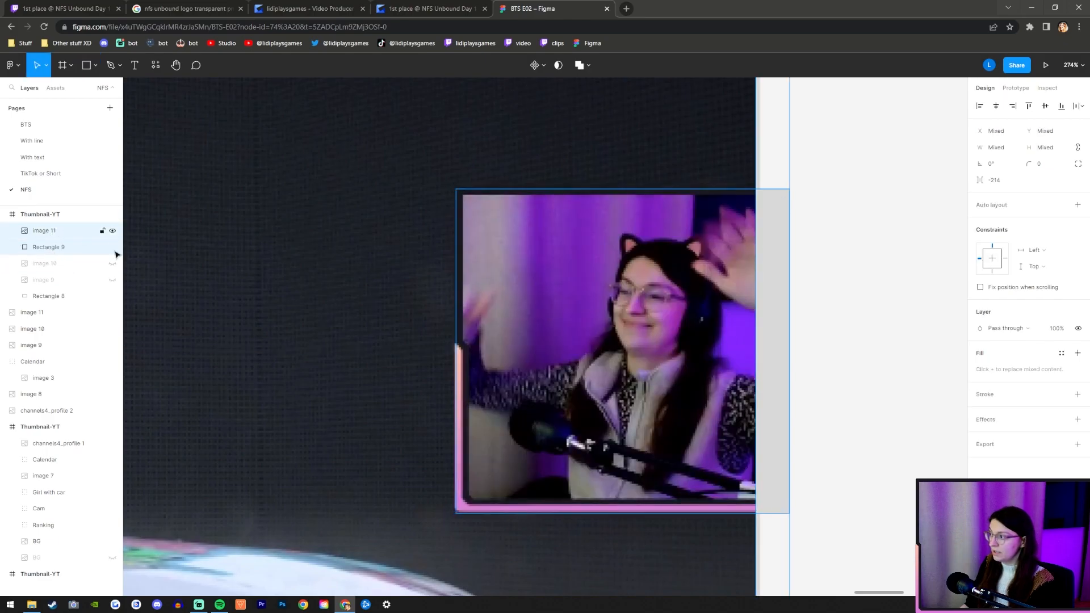
pyautogui.click(558, 66)
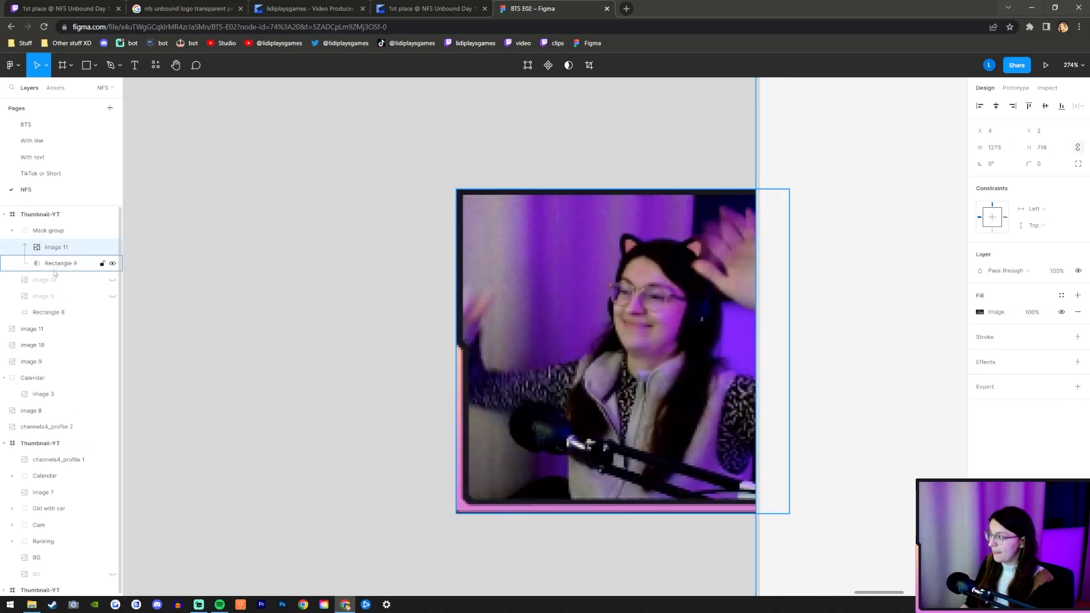
# Shorten the webcam mask rectangle from below to a height of 230 and set its corner radius to 4.
pyautogui.scroll(1, 691, 562)
pyautogui.scroll(2, 527, 527)
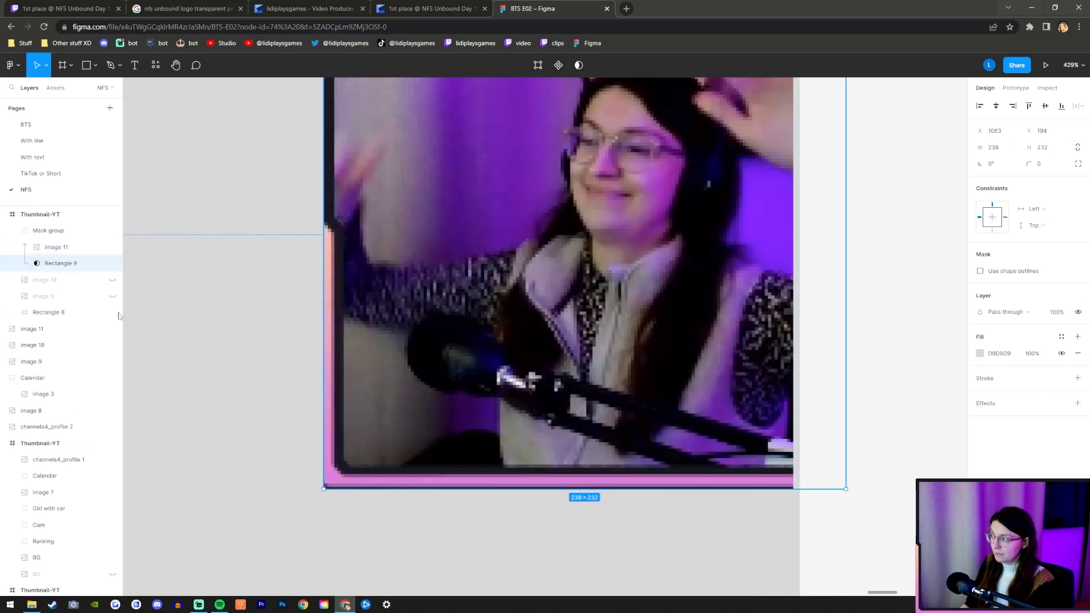
pyautogui.click(59, 263)
pyautogui.moveTo(605, 489); pyautogui.dragTo(605, 485)
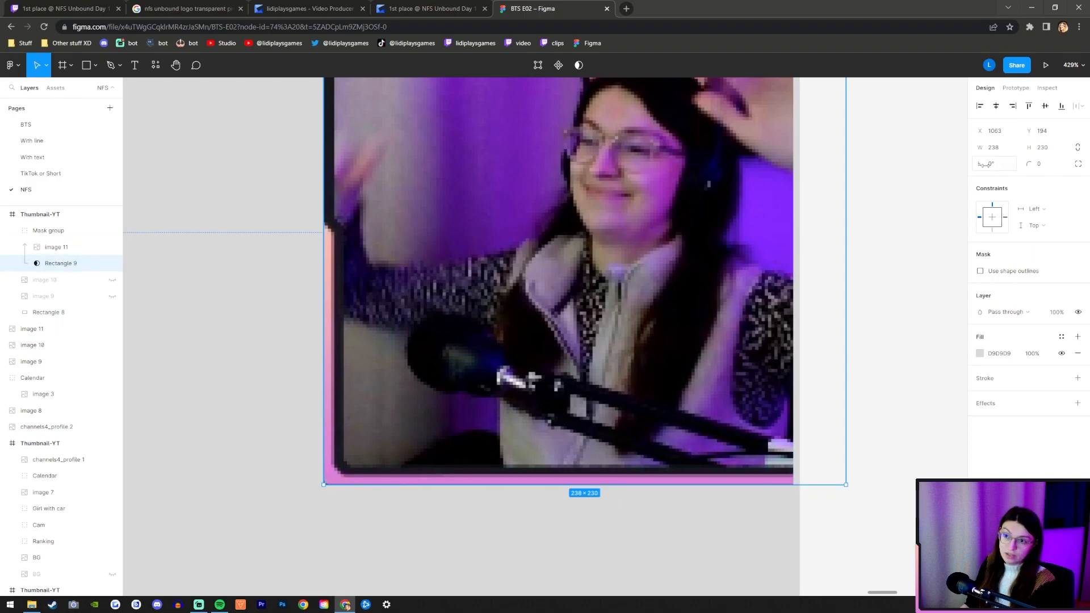
pyautogui.moveTo(1031, 164); pyautogui.dragTo(1070, 168)
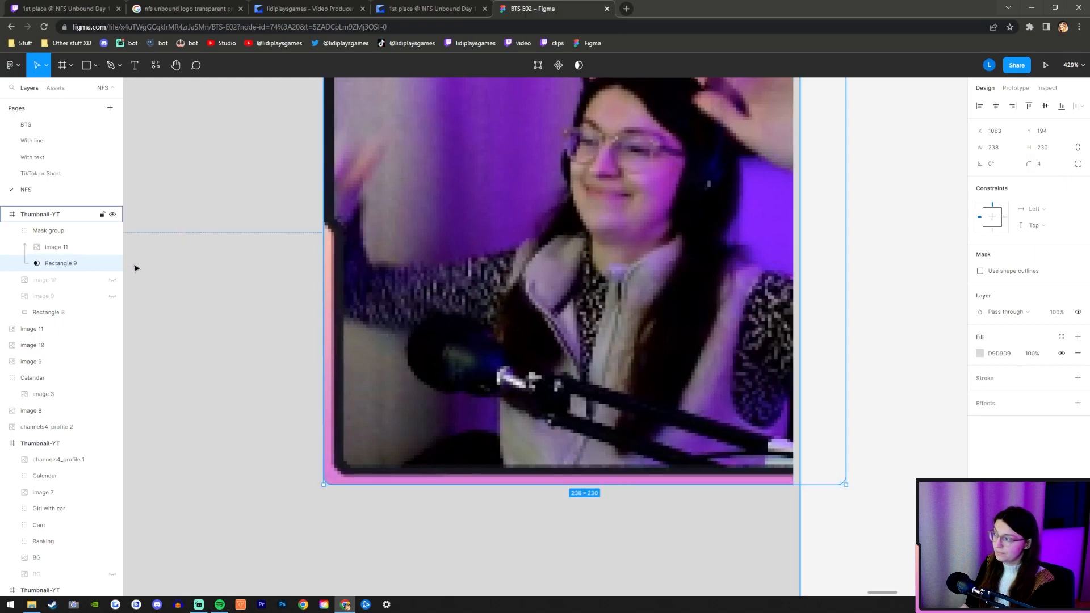
pyautogui.click(111, 264)
pyautogui.click(111, 264)
pyautogui.click(111, 263)
# Check the fit of the masked webcam crop by toggling the mask rectangle's visibility and inspecting the crop's edges.
pyautogui.click(112, 264)
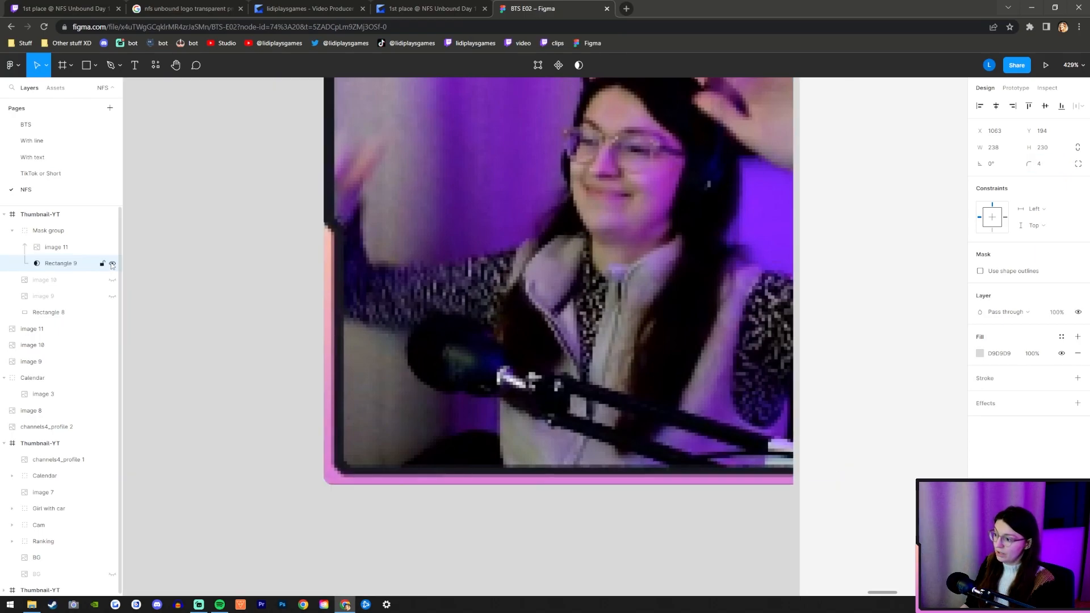
pyautogui.click(112, 264)
pyautogui.click(112, 264)
pyautogui.click(112, 264)
pyautogui.click(111, 264)
pyautogui.click(113, 265)
pyautogui.click(113, 265)
pyautogui.scroll(2, 534, 367)
pyautogui.scroll(-1, 533, 367)
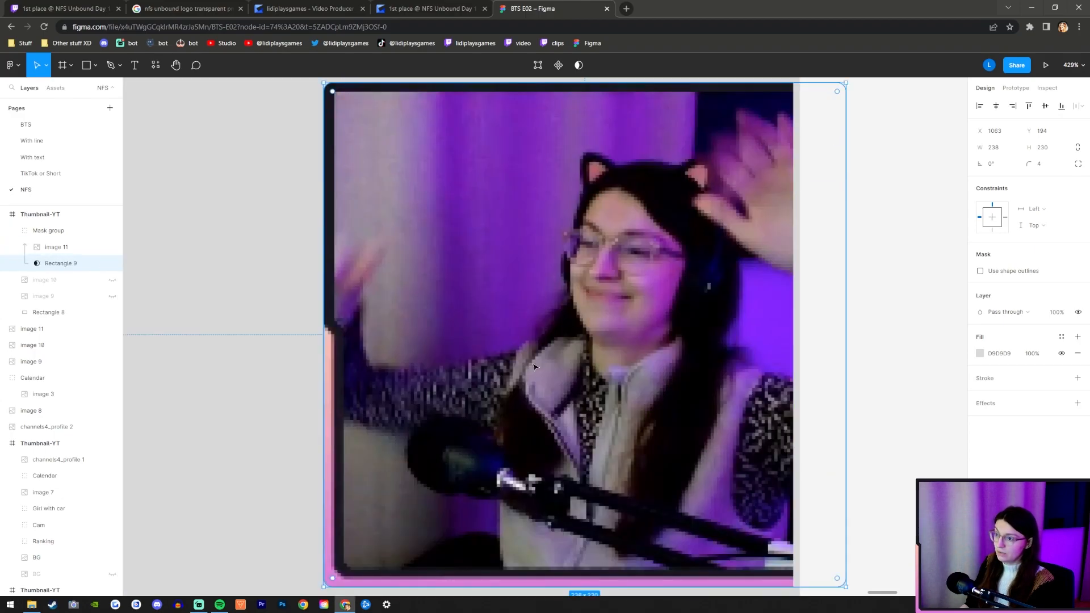
pyautogui.scroll(-6, 583, 370)
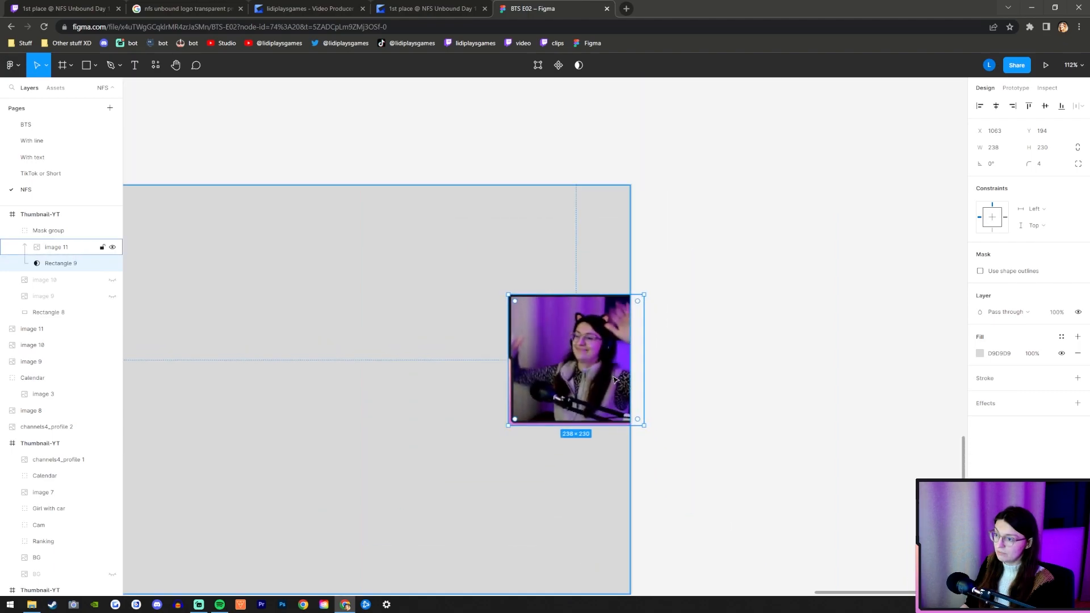
pyautogui.scroll(6, 684, 284)
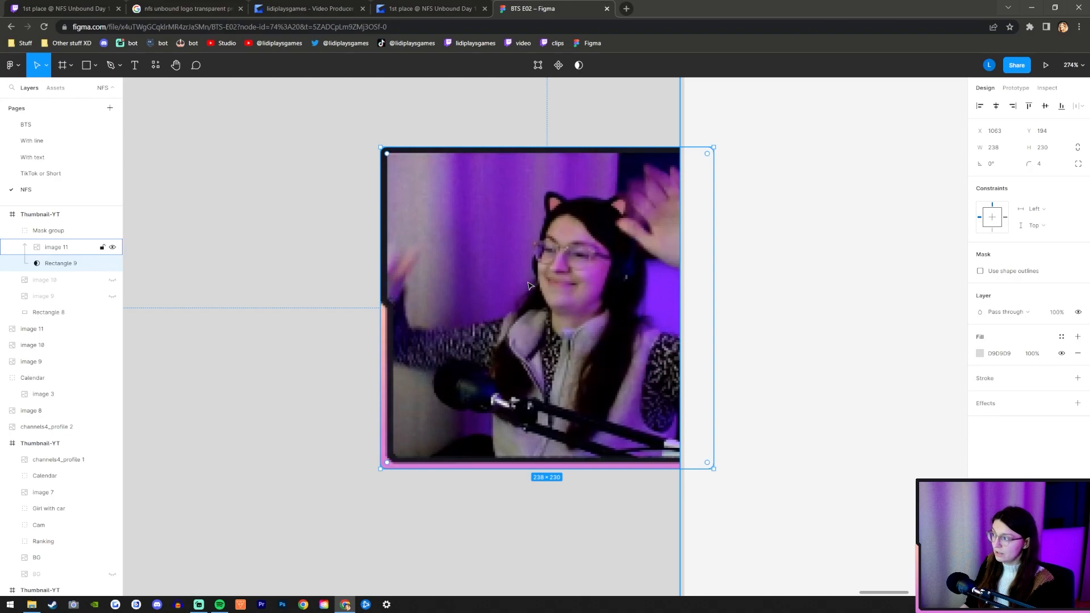
pyautogui.scroll(1, 528, 286)
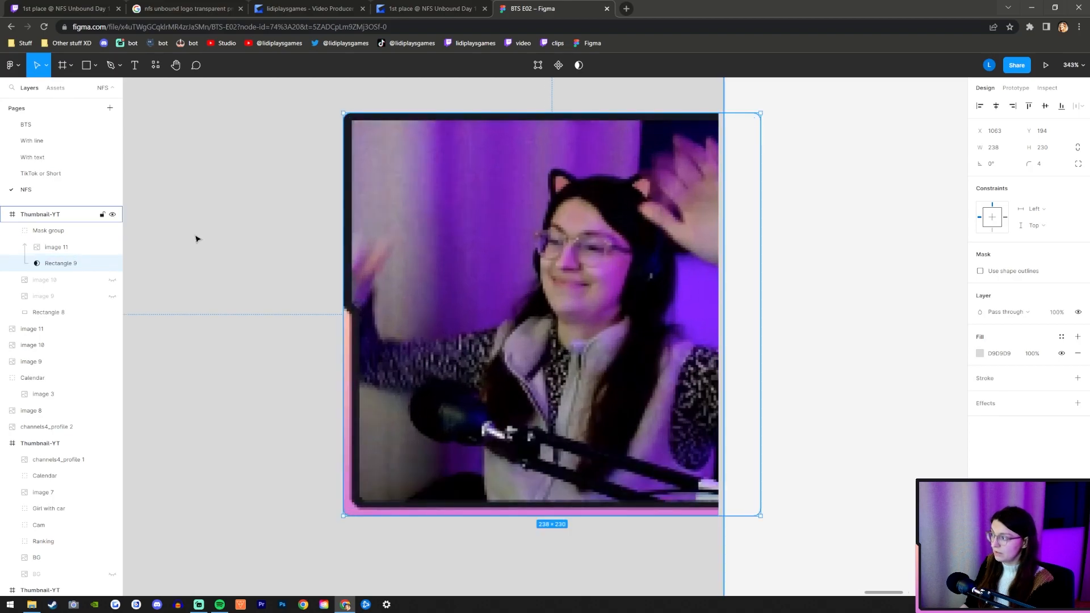
# Rename the mask group containing the webcam crop to Camera.
pyautogui.click(56, 247)
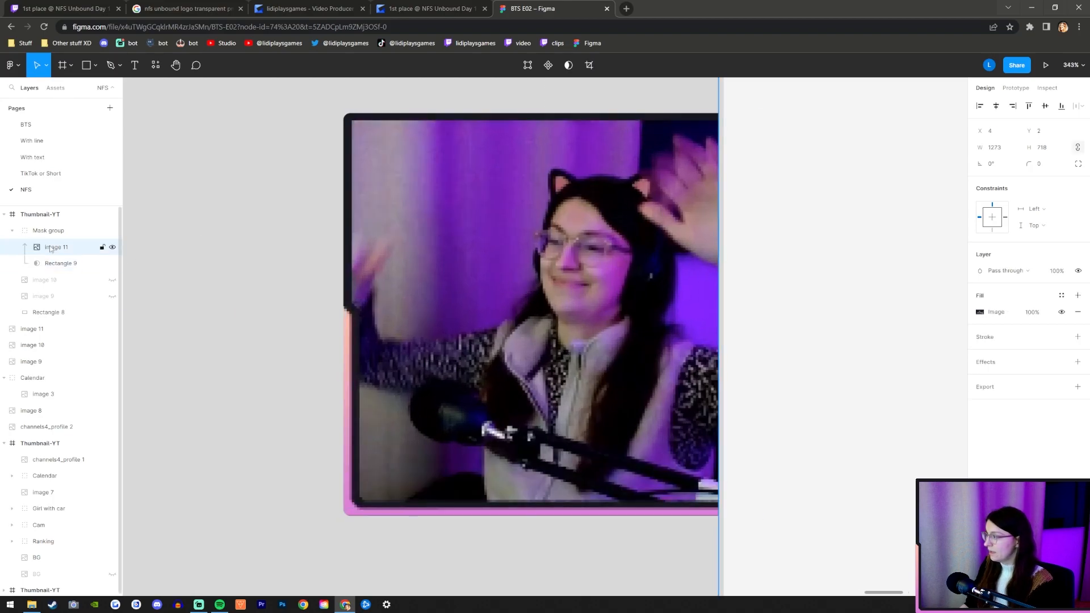
pyautogui.click(11, 231)
pyautogui.click(38, 230)
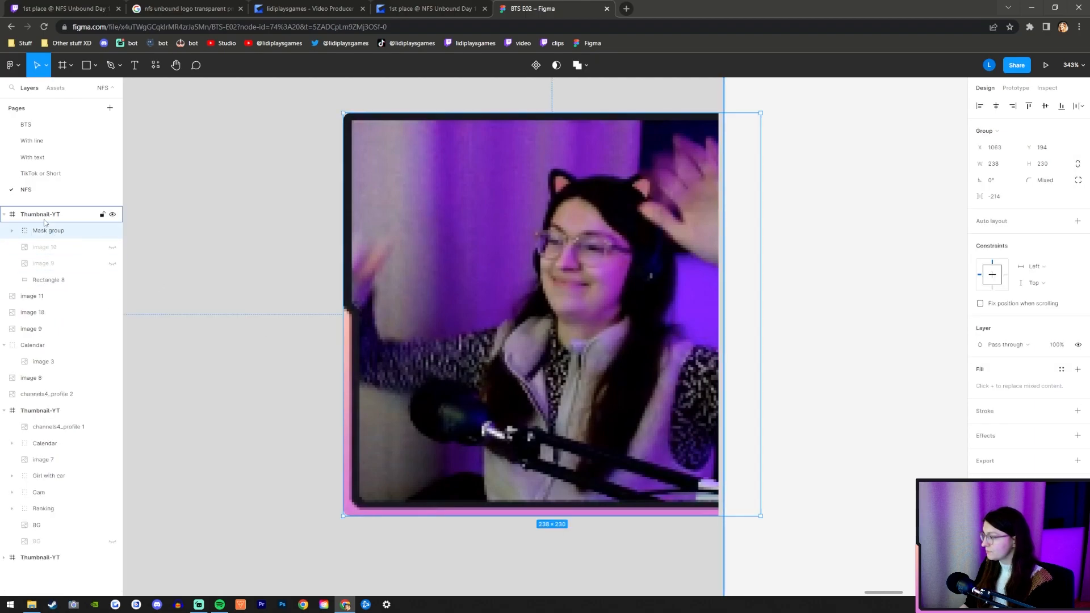
pyautogui.doubleClick(24, 233)
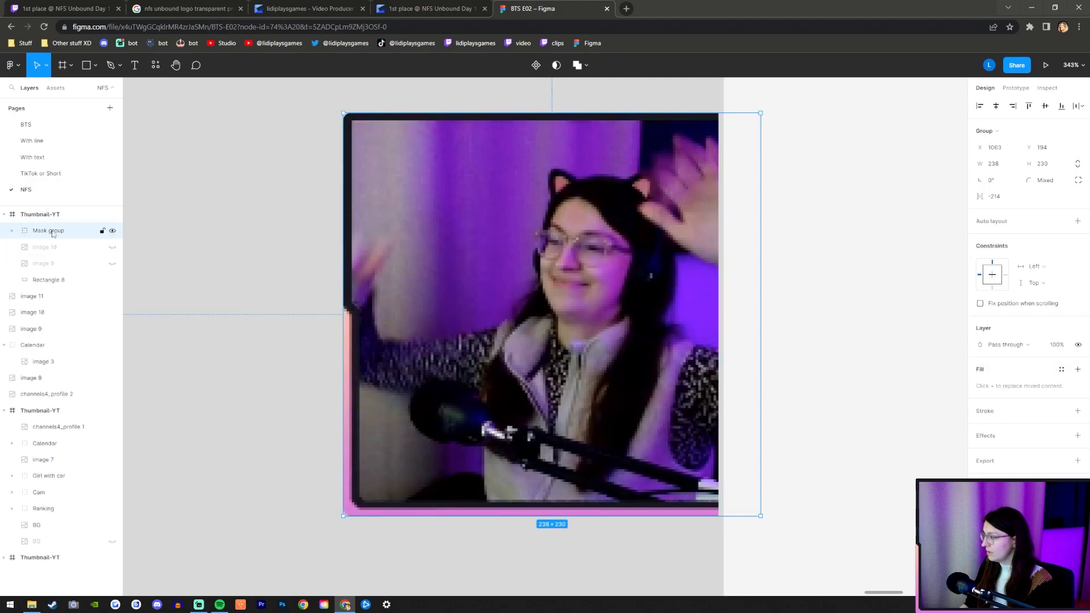
pyautogui.write('Camera')
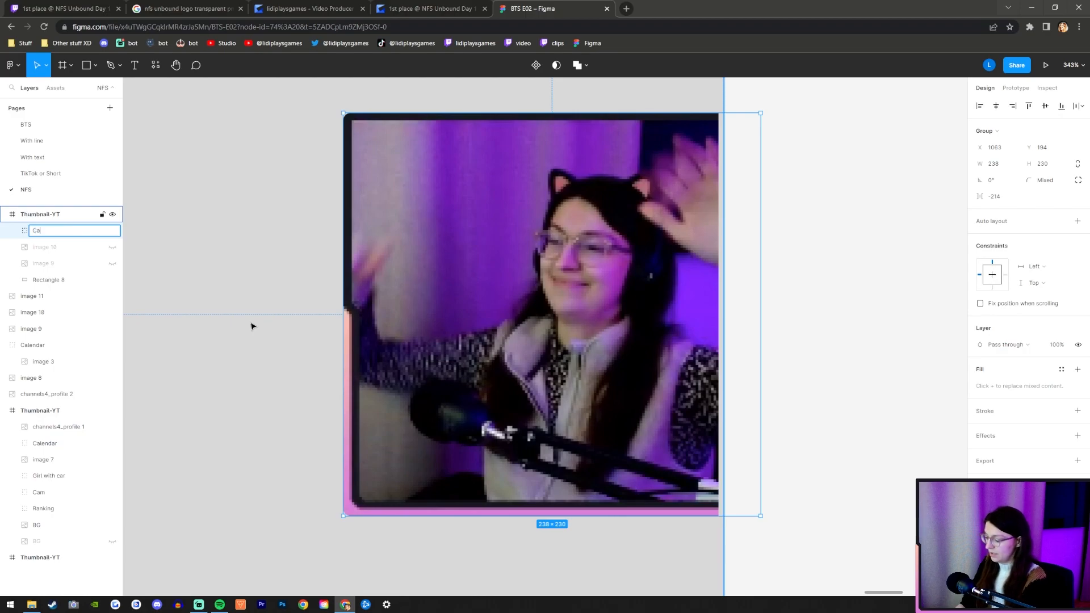
pyautogui.press('Return')
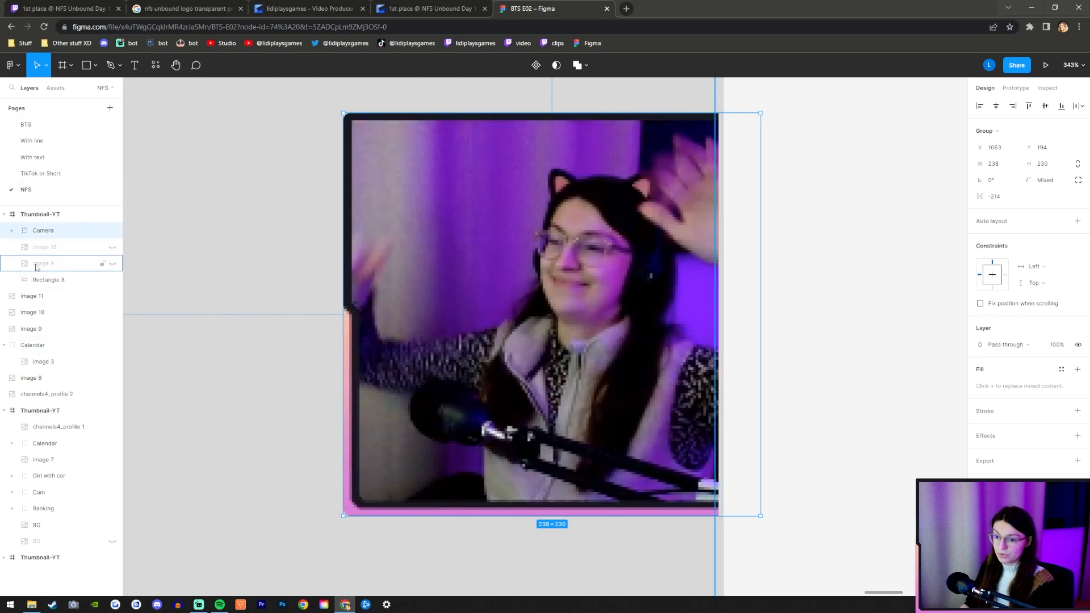
# Duplicate the Camera group and look at the copy's masked contents.
pyautogui.hotkey('ctrl', 'd')
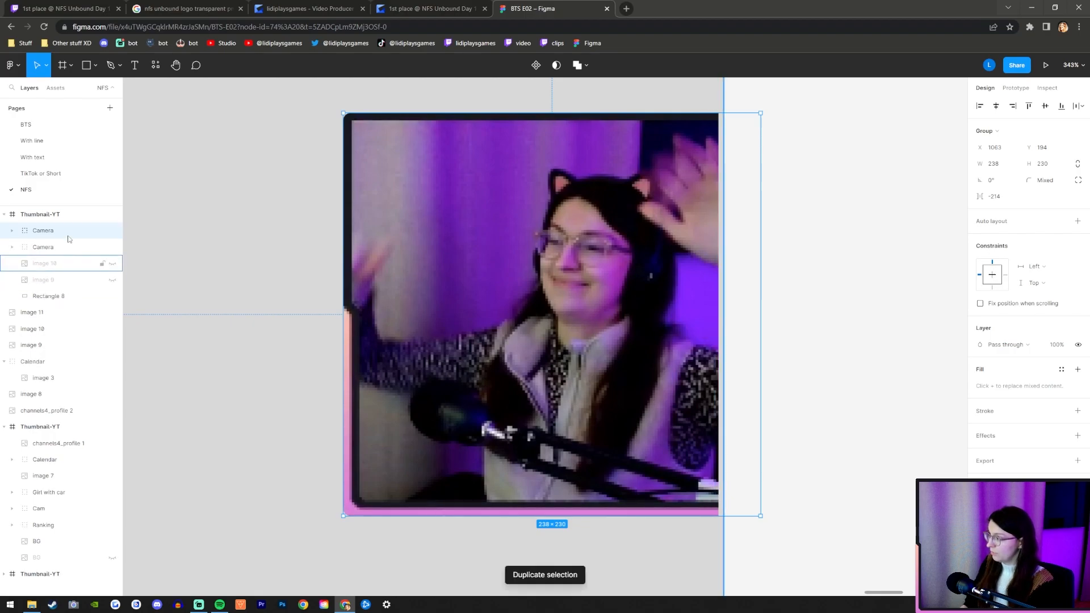
pyautogui.click(12, 230)
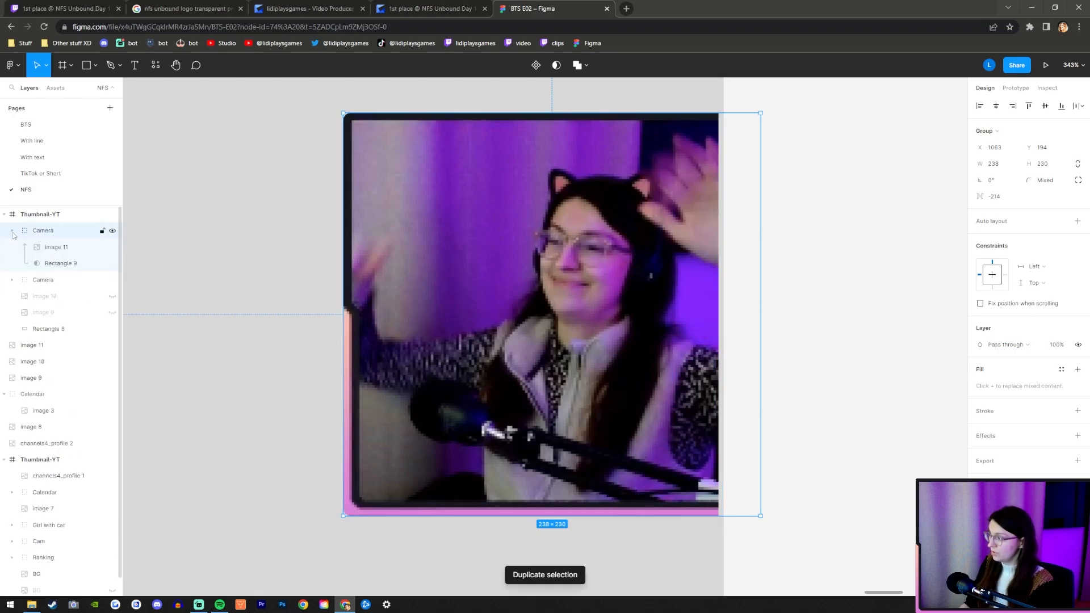
pyautogui.click(64, 250)
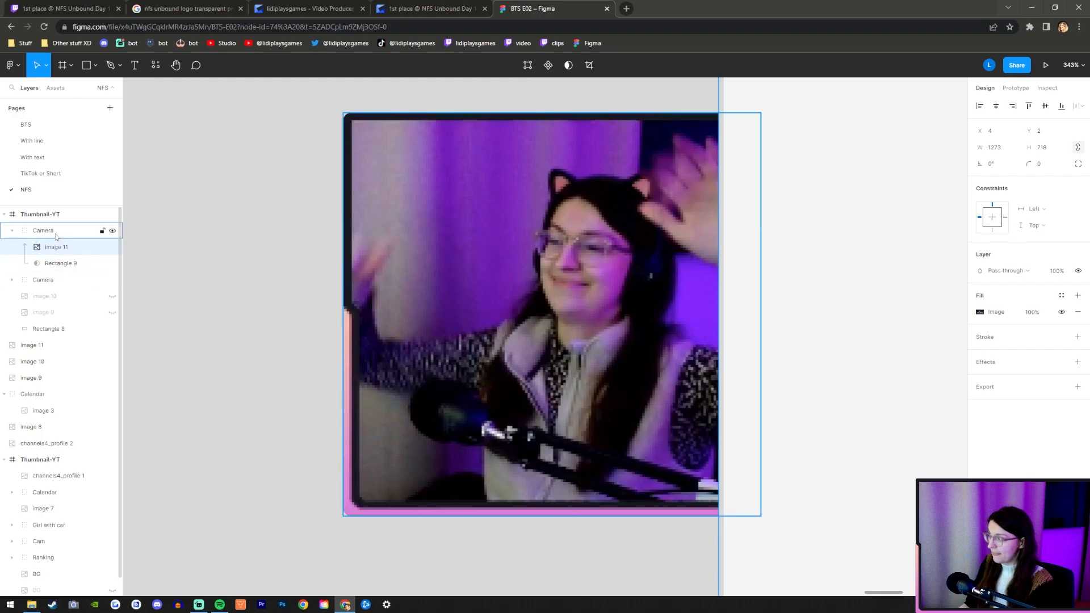
pyautogui.click(12, 231)
# Hide the upper Camera group and shift the lower one horizontally to X 1115.
pyautogui.click(39, 247)
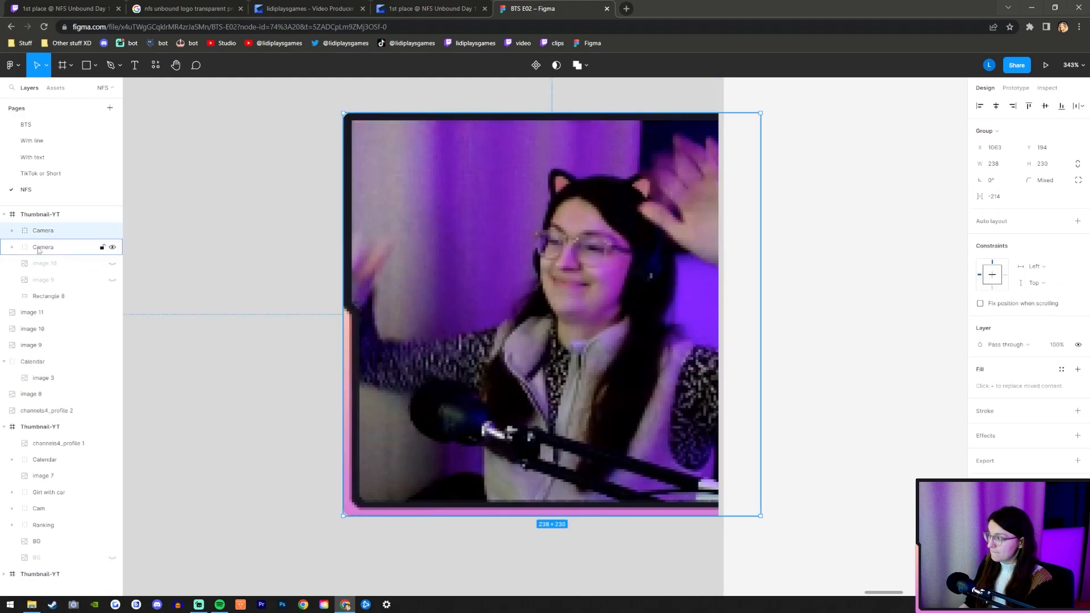
pyautogui.click(112, 230)
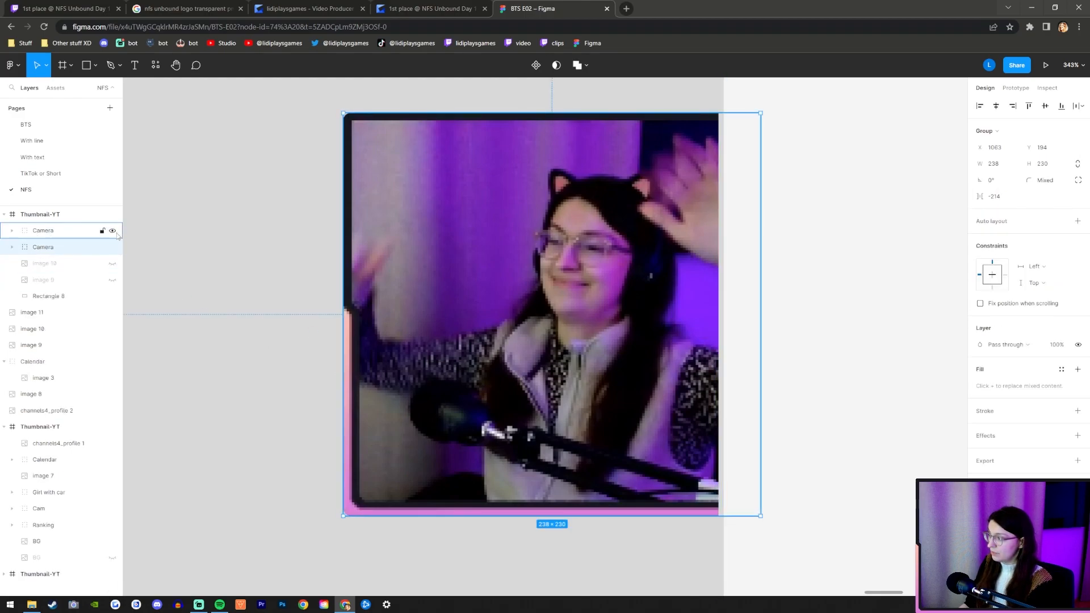
pyautogui.press('Right')
pyautogui.press('Right')
pyautogui.press('Right')
pyautogui.press('Right')
pyautogui.press('Right')
pyautogui.press('Right')
pyautogui.press('Right')
pyautogui.press('Right')
pyautogui.press('Right')
pyautogui.press('Right')
pyautogui.press('Right')
pyautogui.press('Right')
pyautogui.press('Right')
pyautogui.press('Right')
pyautogui.press('Right')
pyautogui.press('Right')
pyautogui.press('Right')
pyautogui.press('Right')
pyautogui.press('Right')
pyautogui.press('Right')
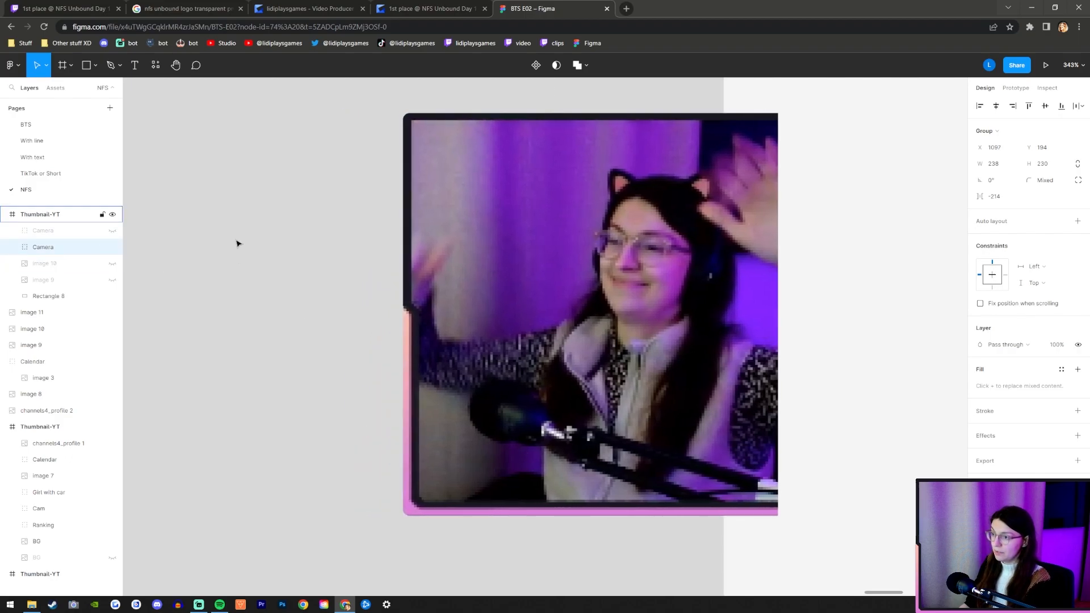
pyautogui.press('Right')
pyautogui.press('Right')
pyautogui.press('Right')
pyautogui.press('Right')
pyautogui.press('Right')
pyautogui.press('Right')
pyautogui.press('Right')
pyautogui.press('Right')
pyautogui.press('Right')
pyautogui.press('Right')
pyautogui.press('Right')
pyautogui.press('Right')
pyautogui.press('Right')
pyautogui.press('Right')
pyautogui.press('Right')
pyautogui.press('Right')
pyautogui.press('Right')
pyautogui.press('Right')
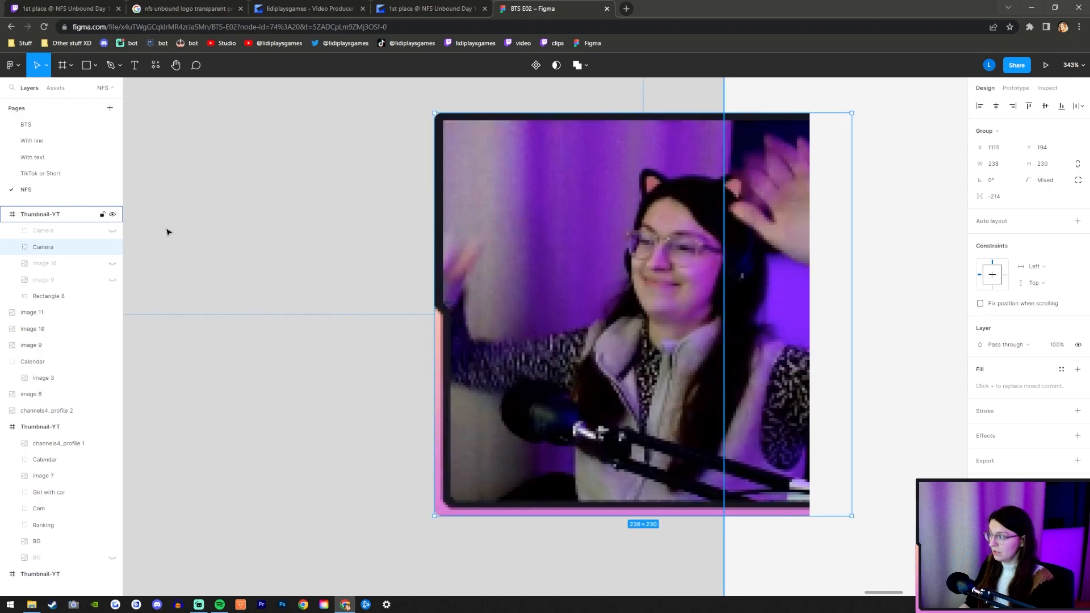
# Show the upper Camera group again and nudge it left to X 1058.
pyautogui.click(112, 231)
pyautogui.click(63, 235)
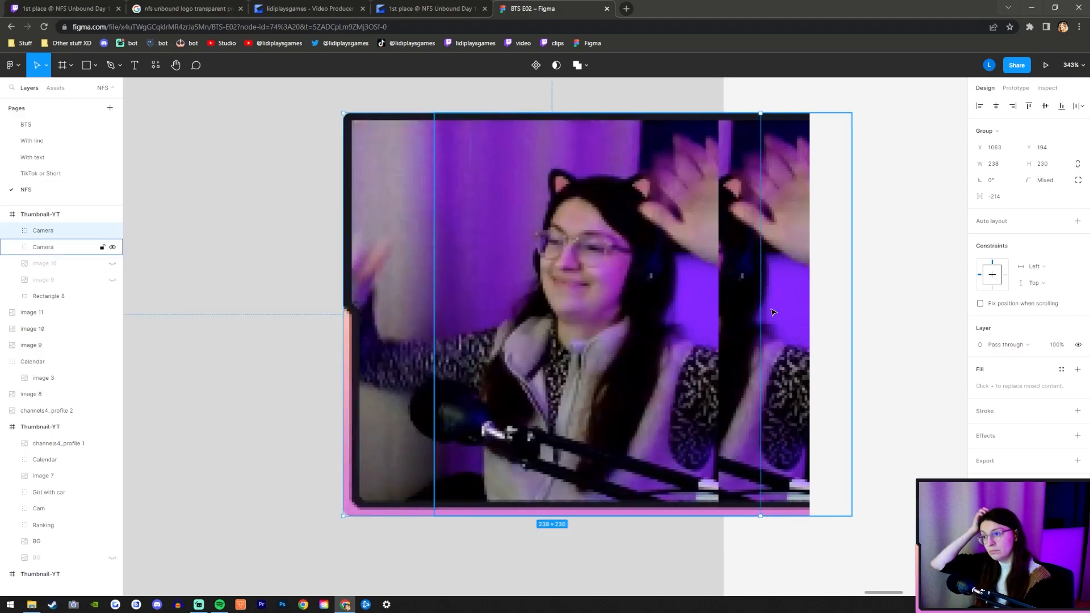
pyautogui.press('Left')
pyautogui.press('Left')
pyautogui.press('Left')
pyautogui.press('Left')
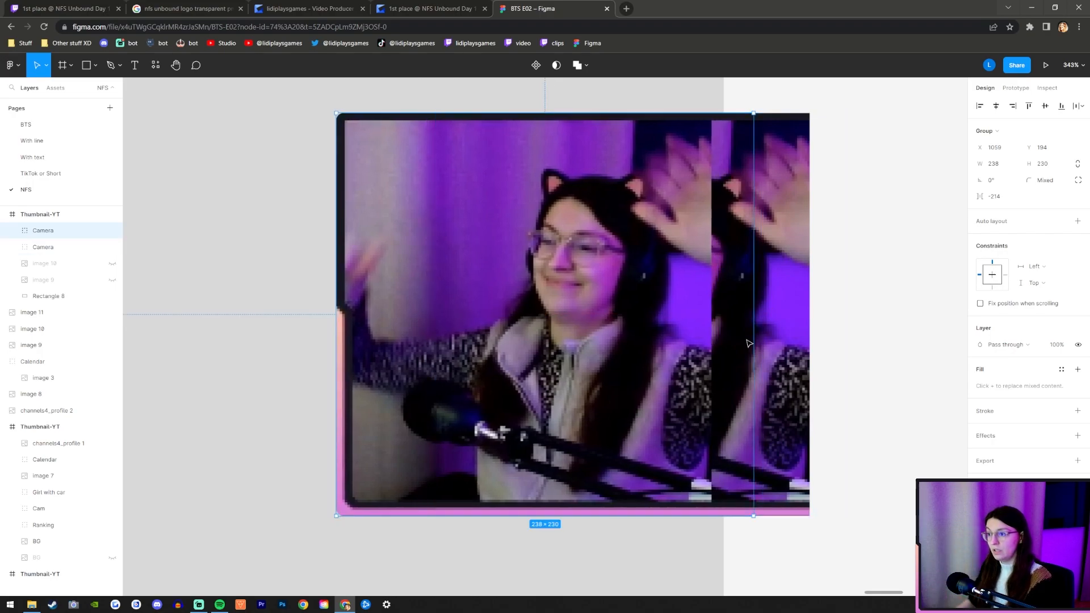
pyautogui.press('Left')
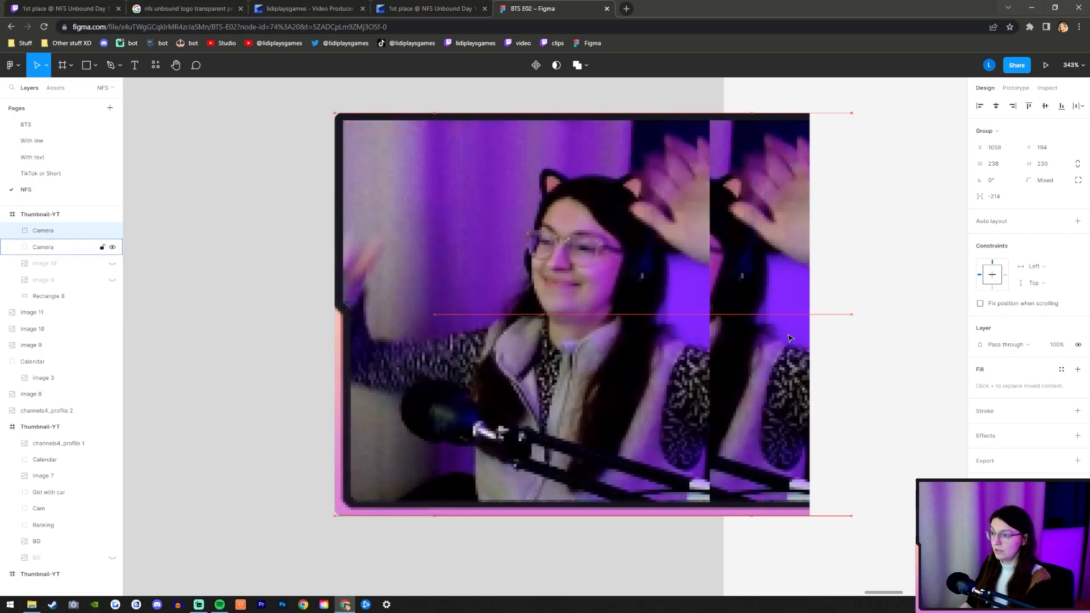
# Trim the upper Camera group's mask rectangle from its left side to a width of 172 and set its top-left corner radius to 0.
pyautogui.click(12, 231)
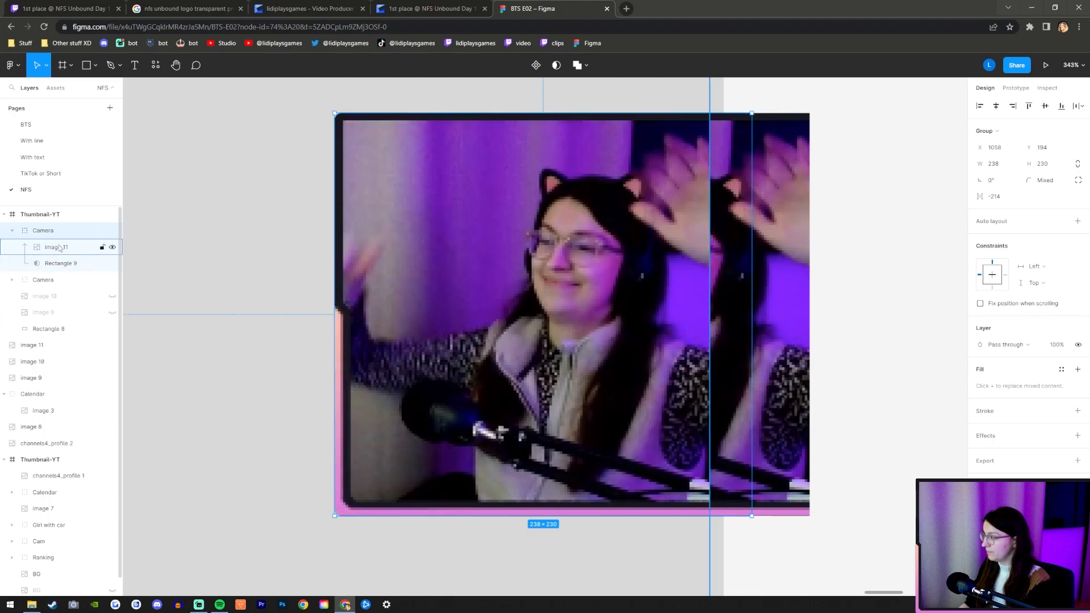
pyautogui.click(57, 262)
pyautogui.moveTo(334, 310); pyautogui.dragTo(450, 318)
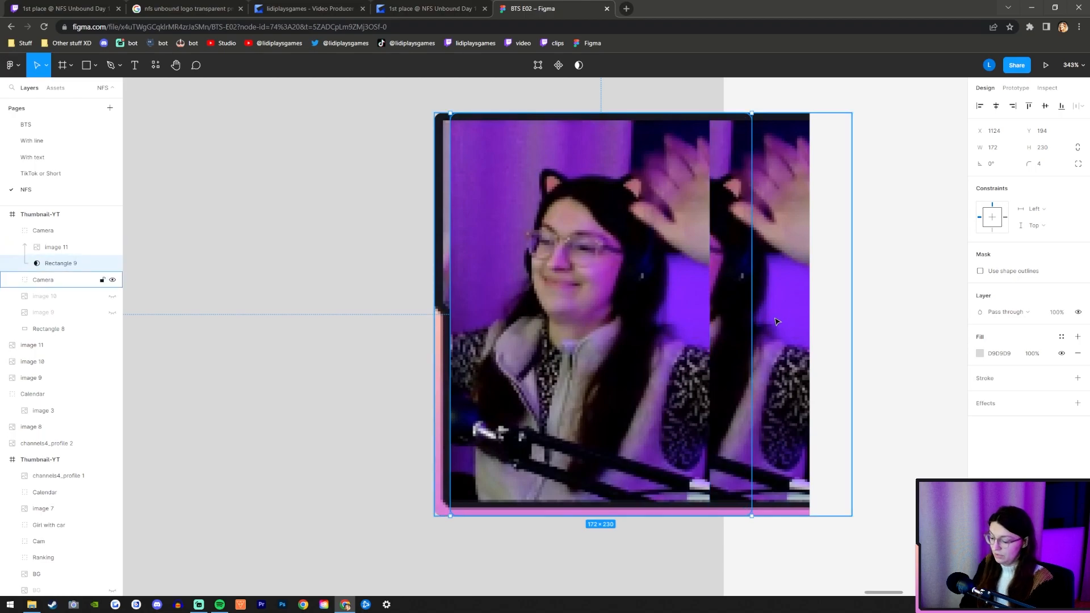
pyautogui.press('Return')
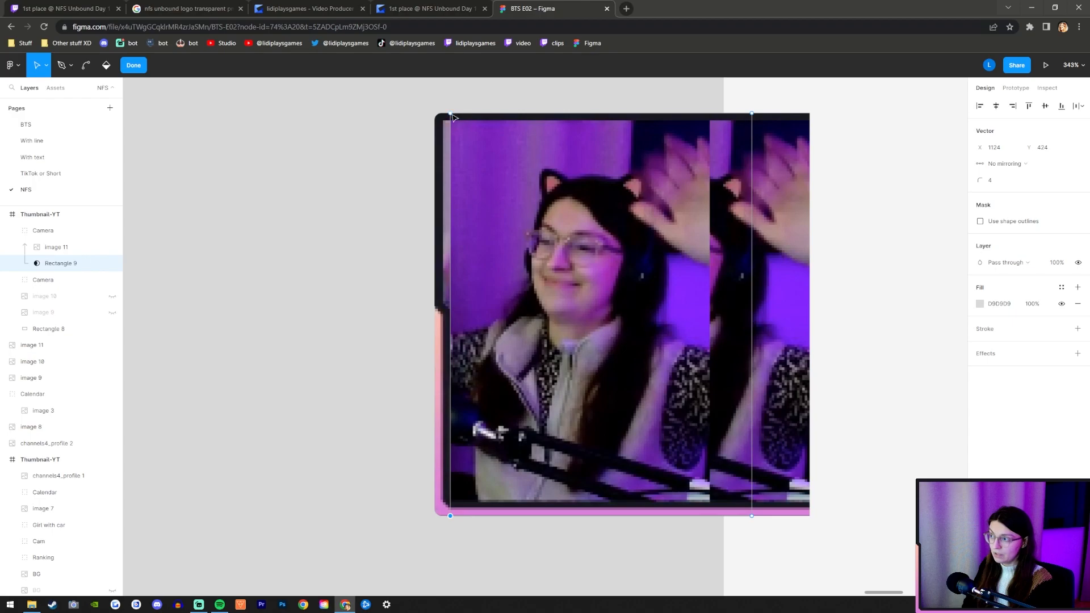
pyautogui.write('0')
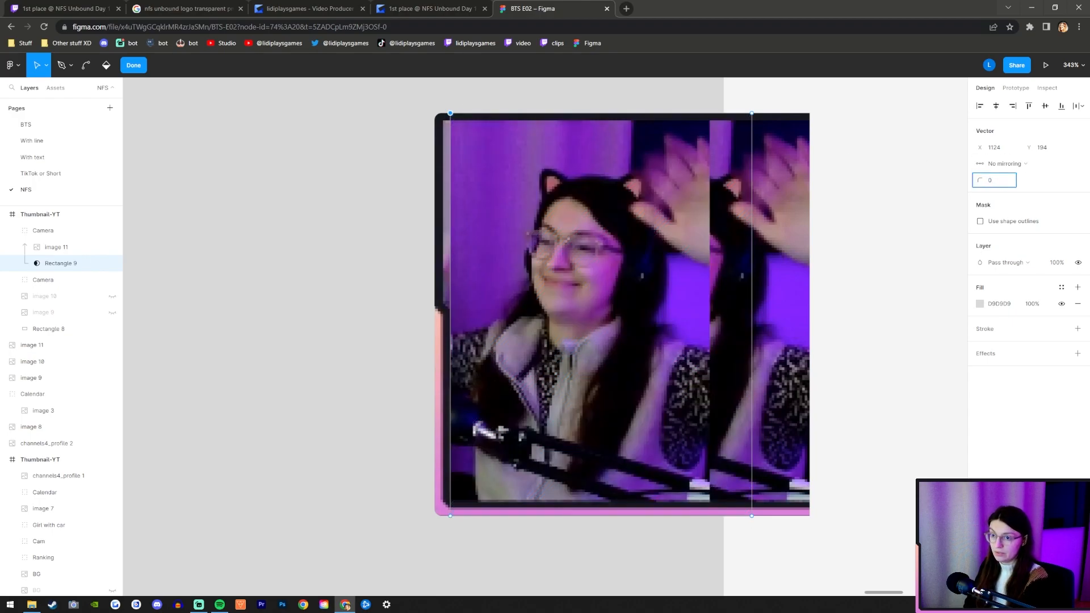
# Add two points on the mask's left edge, at Y 309 near the webcam border's notch and at Y 251.5 above it.
pyautogui.scroll(2, 457, 208)
pyautogui.scroll(-2, 449, 244)
pyautogui.keyDown('ctrl'); pyautogui.scroll(5, 453, 447); pyautogui.keyUp('ctrl')
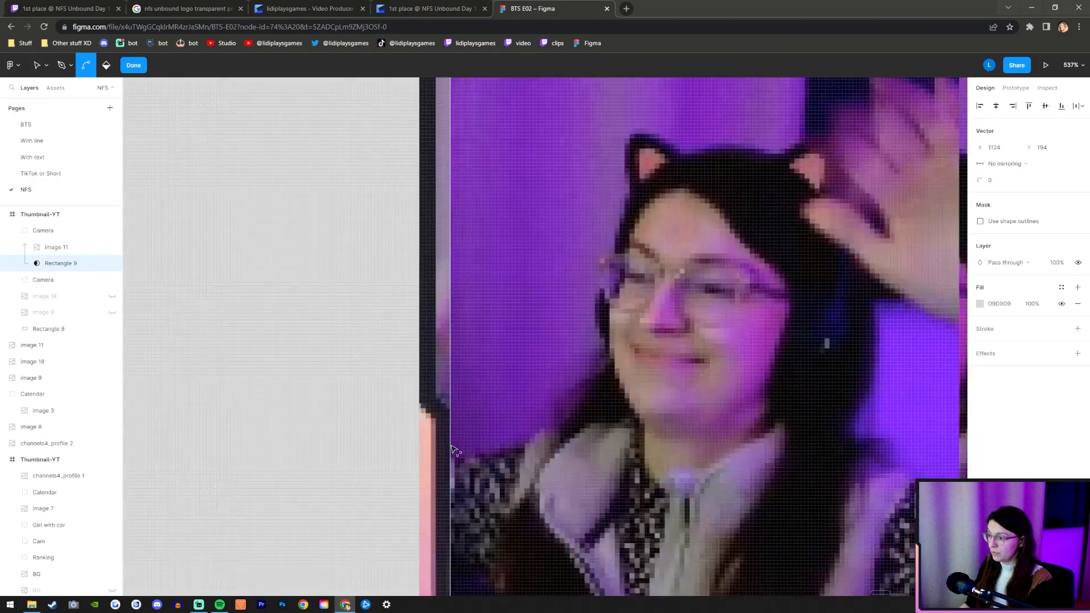
pyautogui.keyDown('ctrl'); pyautogui.scroll(-2, 449, 422); pyautogui.keyUp('ctrl')
pyautogui.keyDown('ctrl'); pyautogui.scroll(2, 448, 341); pyautogui.keyUp('ctrl')
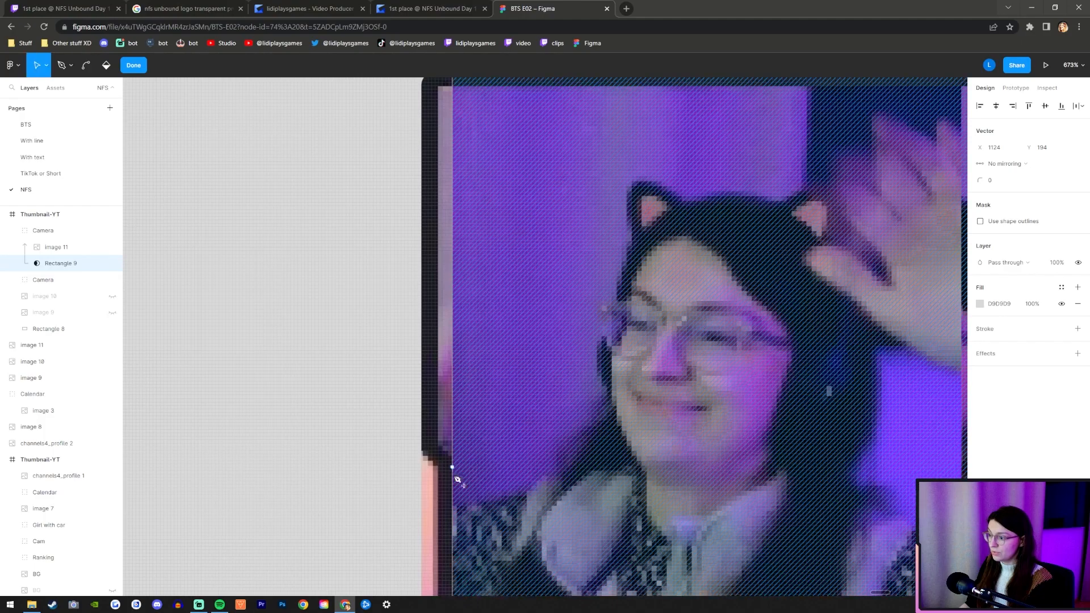
pyautogui.click(453, 467)
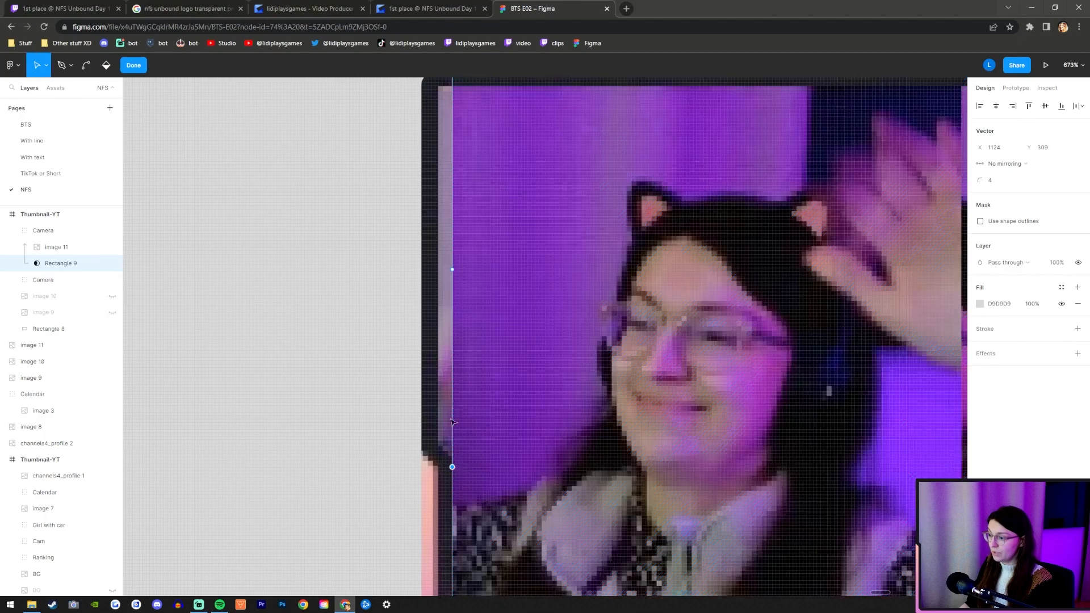
pyautogui.click(452, 271)
pyautogui.scroll(2, 456, 278)
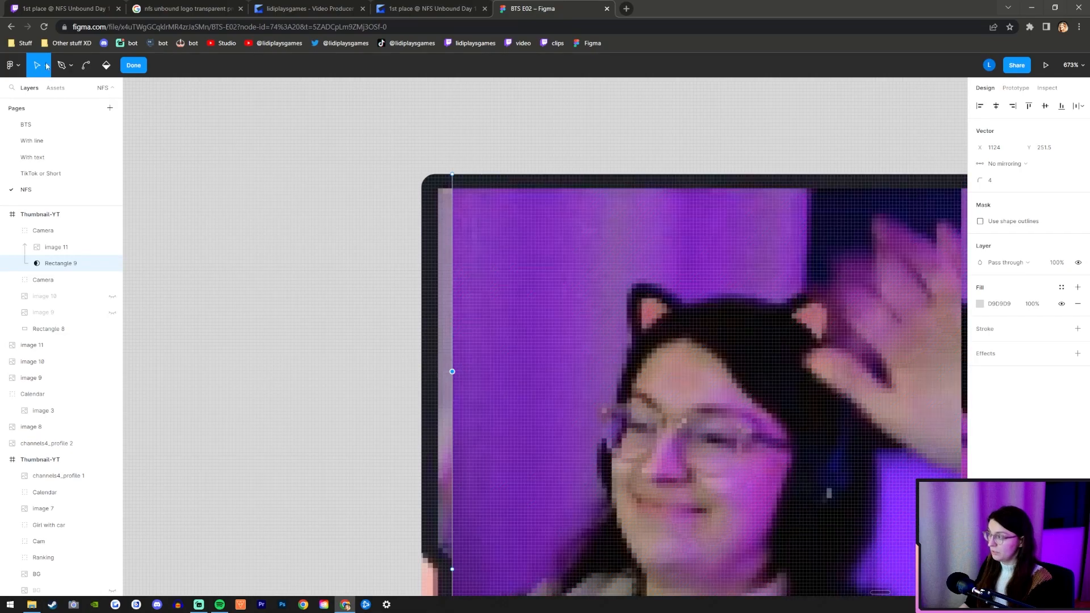
# Move the mask's top-left point and the upper added point left together to X 1119.5.
pyautogui.click(451, 174)
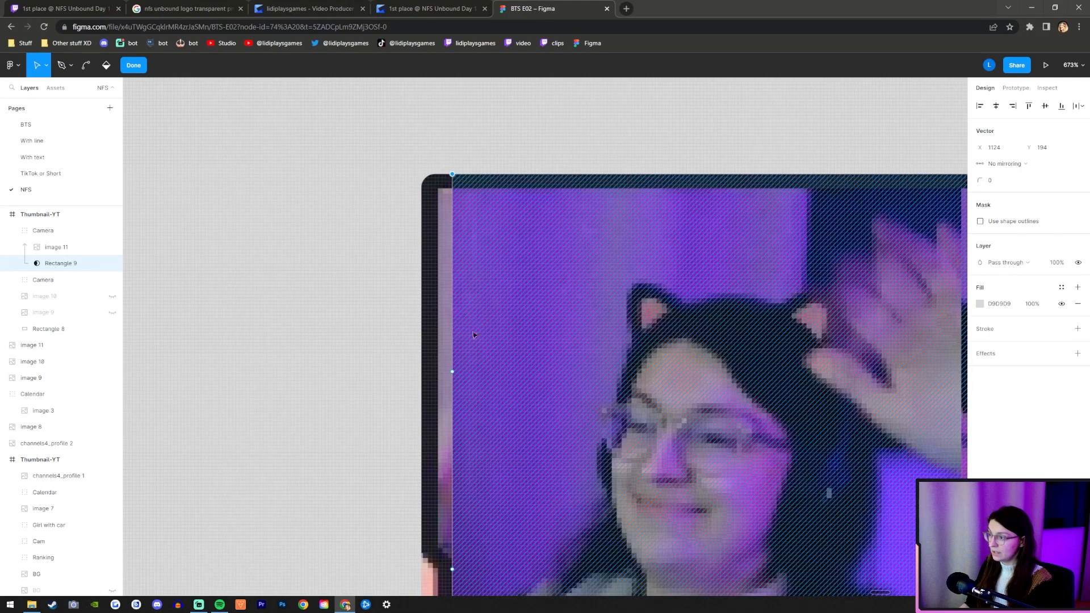
pyautogui.moveTo(453, 375); pyautogui.dragTo(438, 372)
pyautogui.press('Escape')
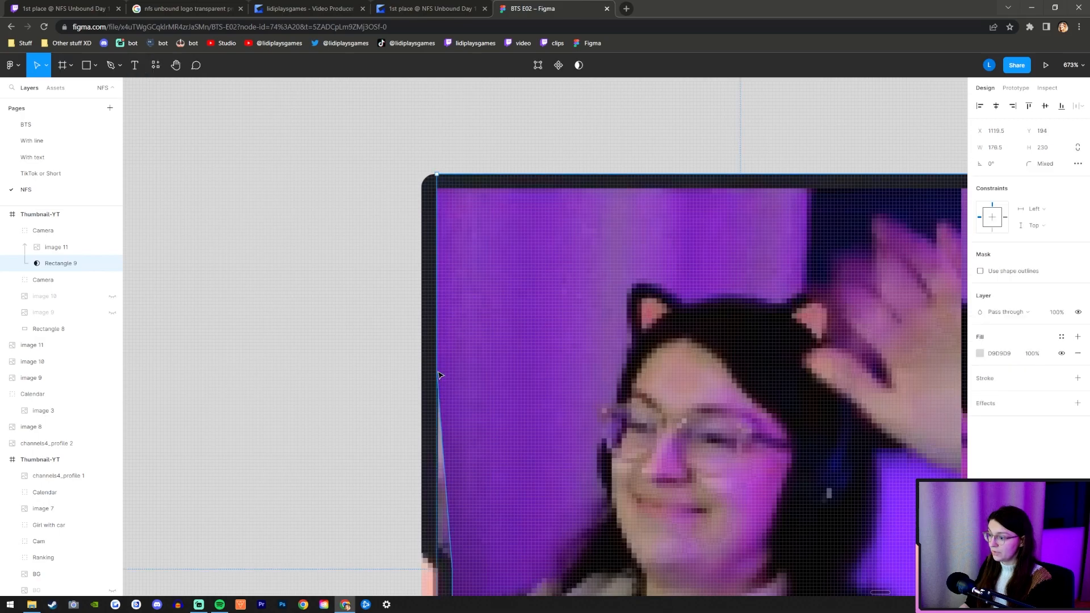
# Lower the upper added point of the mask to about Y 302.5, beside the notch in the webcam border.
pyautogui.doubleClick(454, 370)
pyautogui.click(51, 263)
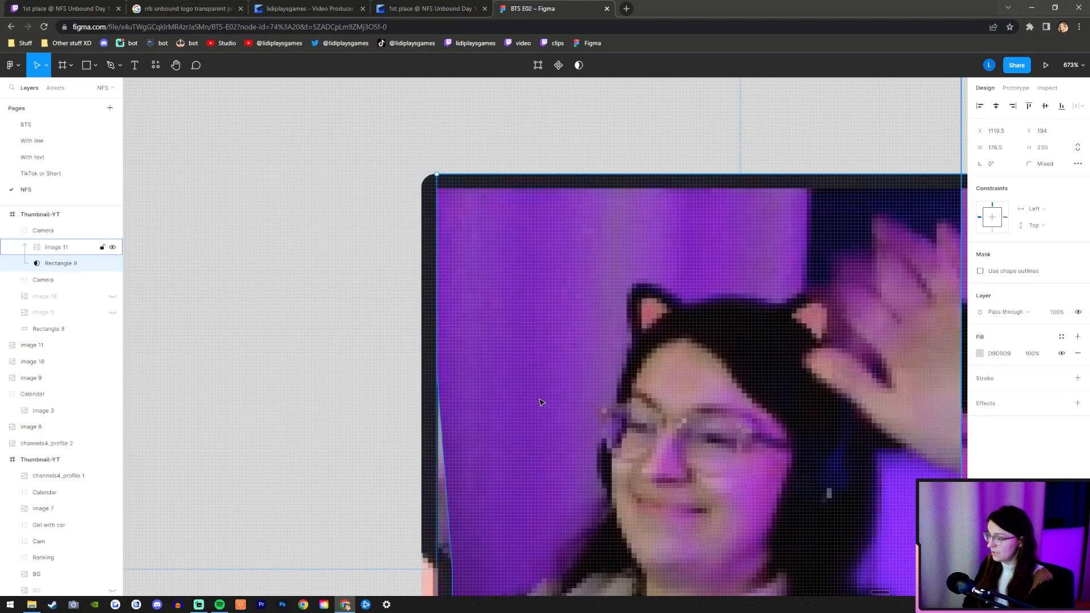
pyautogui.press('Return')
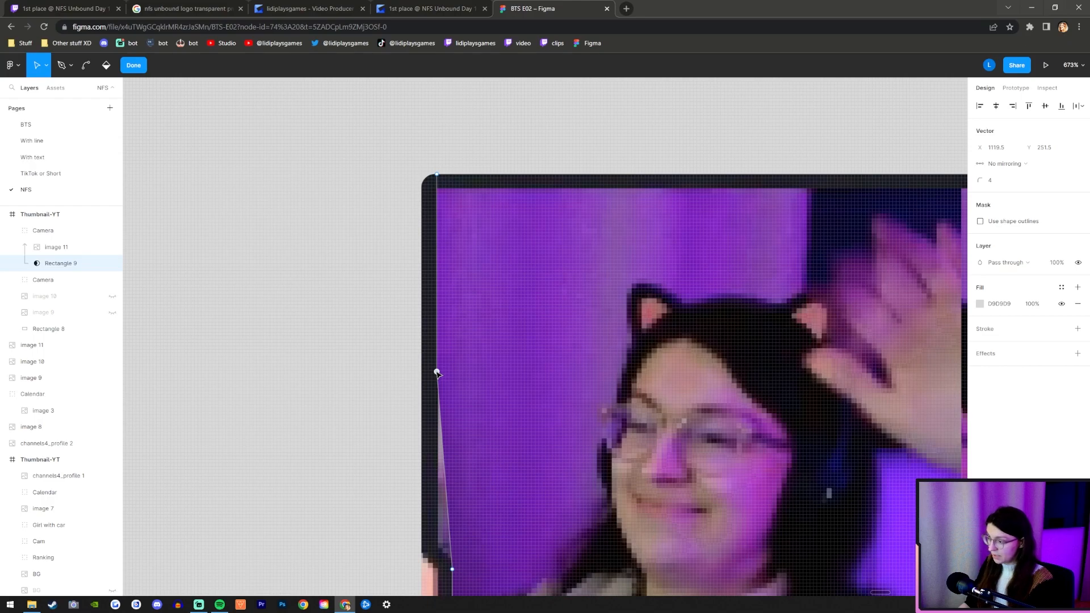
pyautogui.moveTo(437, 374); pyautogui.dragTo(438, 541)
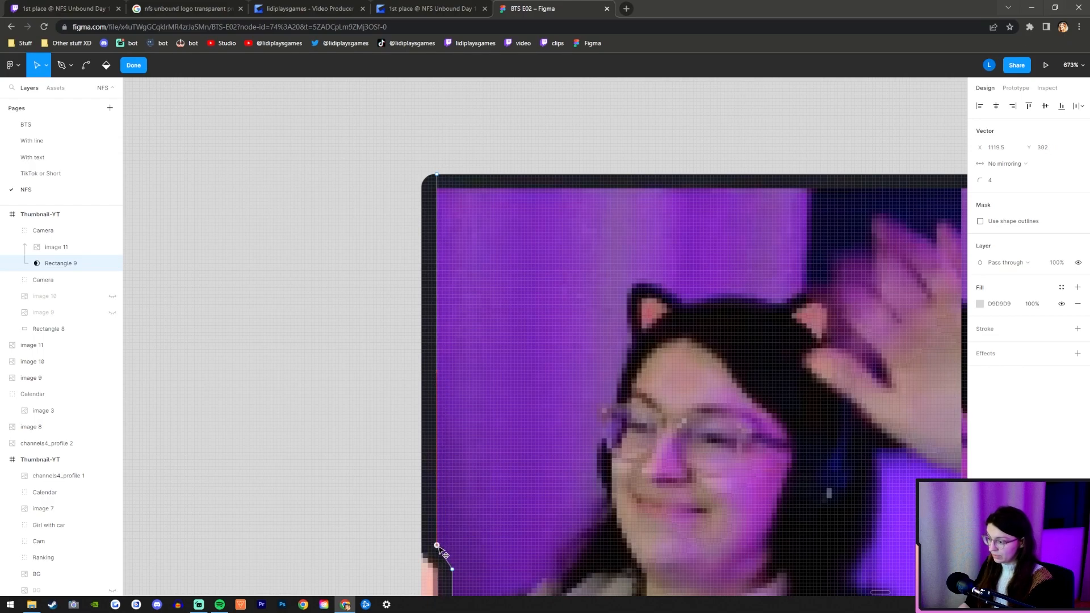
pyautogui.scroll(-5, 336, 518)
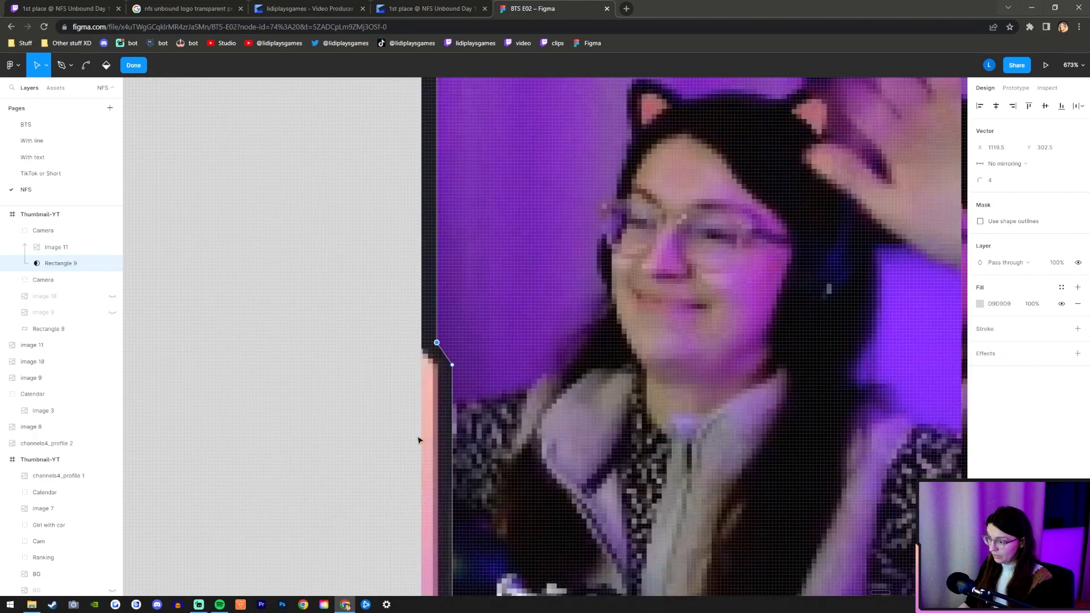
# Nudge the mask's two notch points slightly upward to match the webcam border and finish editing the mask shape.
pyautogui.click(452, 366)
pyautogui.click(437, 342)
pyautogui.press('Up')
pyautogui.click(290, 366)
pyautogui.scroll(-3, 331, 409)
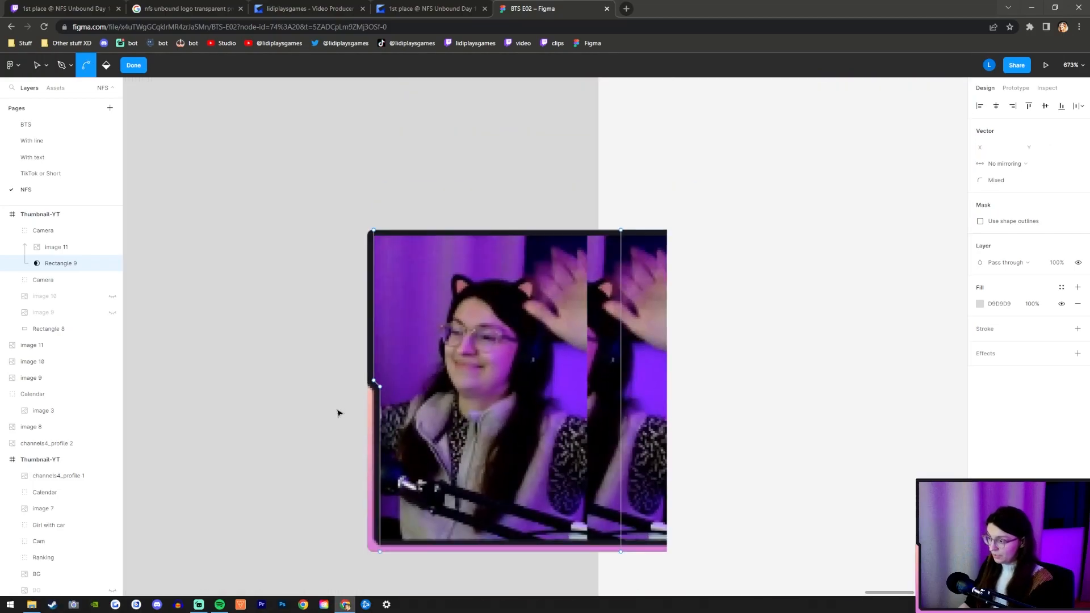
pyautogui.click(62, 287)
pyautogui.click(851, 420)
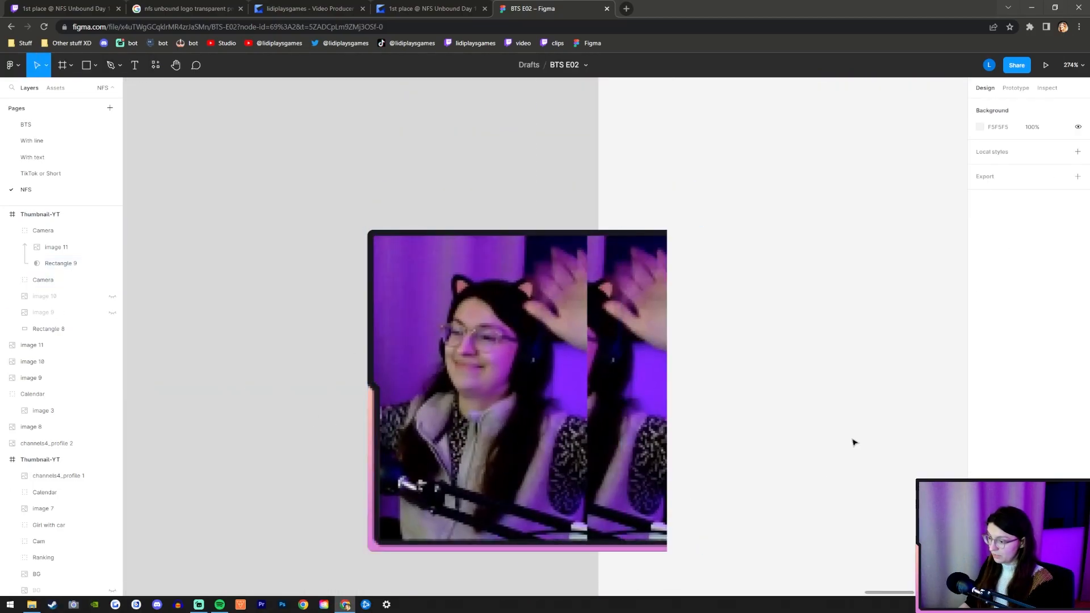
# Turn on content clipping for the 1280 × 720 Thumbnail-YT frame so the webcam overhang is cut off.
pyautogui.scroll(-8, 845, 443)
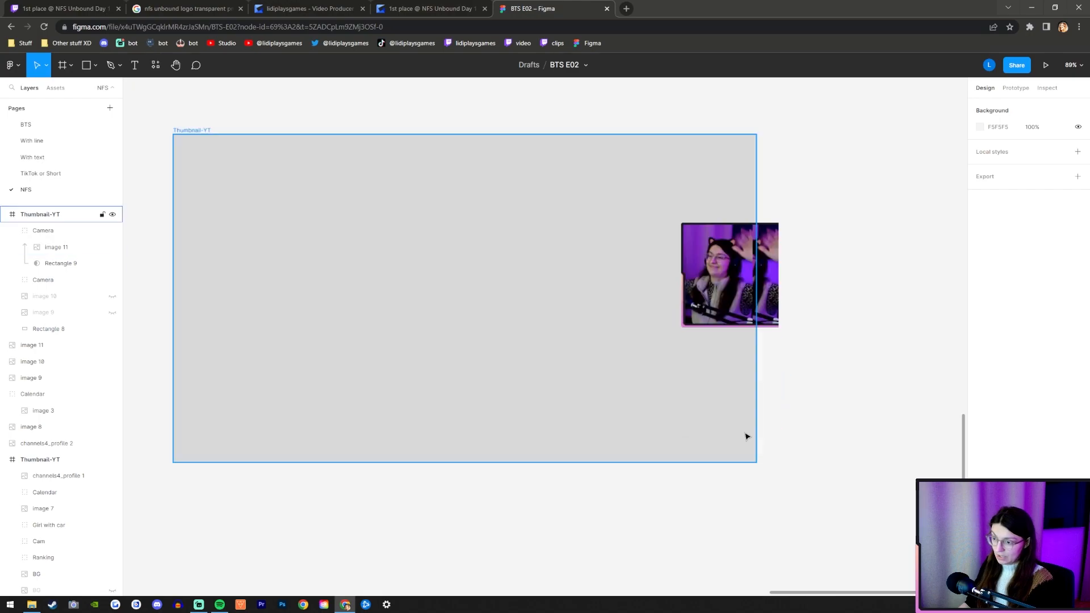
pyautogui.scroll(1, 746, 438)
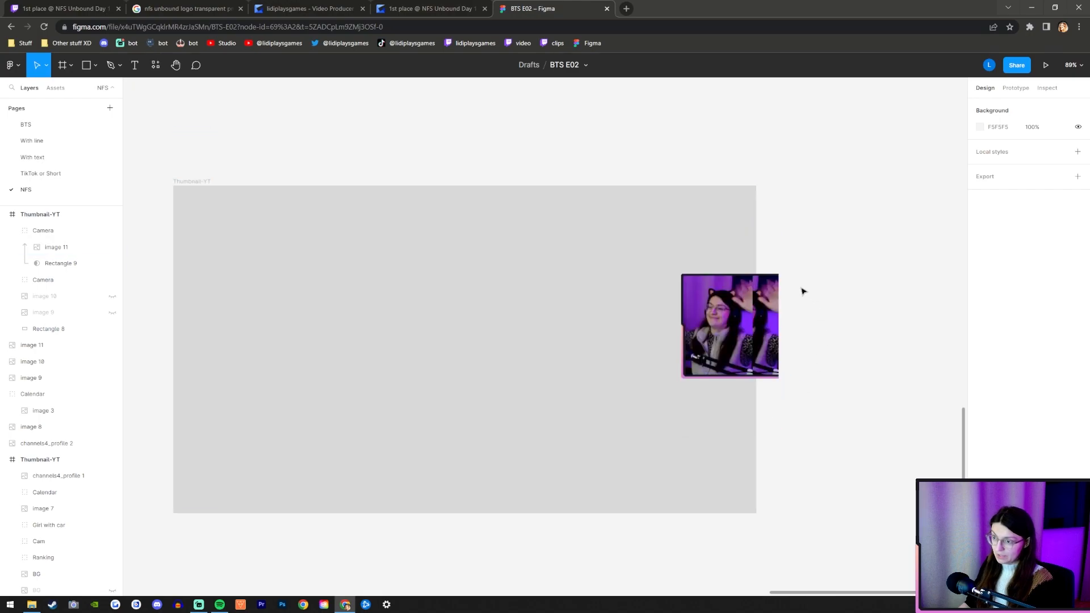
pyautogui.click(205, 182)
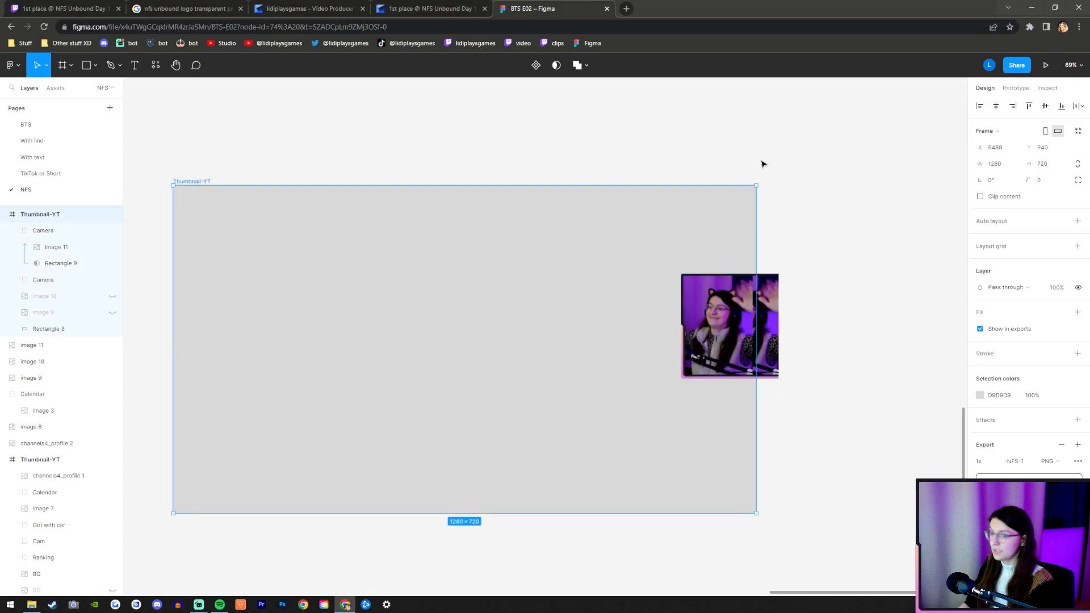
pyautogui.click(980, 196)
pyautogui.click(891, 318)
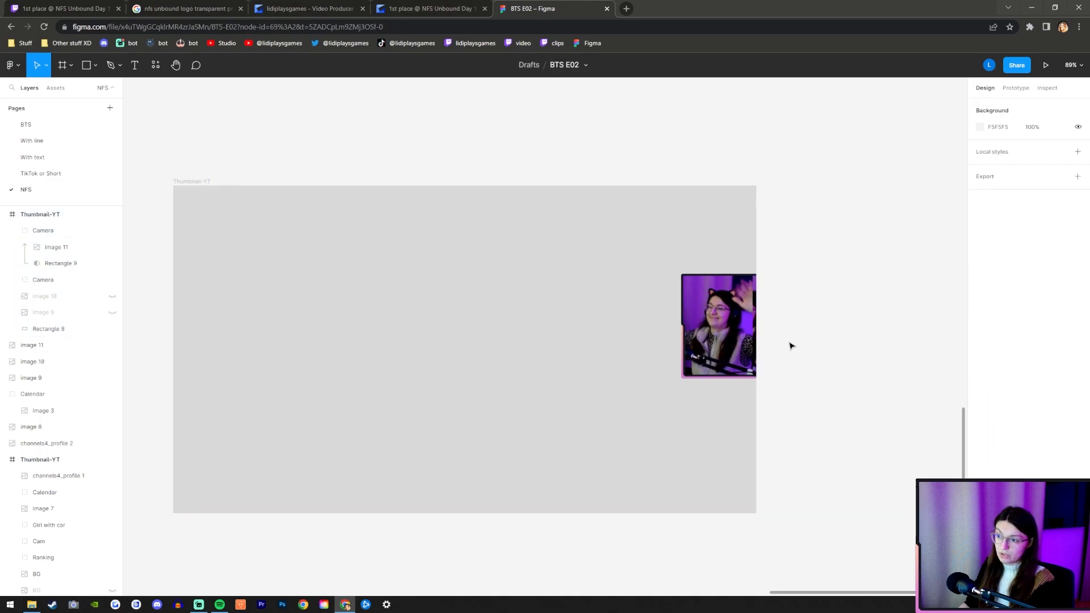
# Combine the two Camera groups into one group and name it Camera.
pyautogui.scroll(5, 792, 346)
pyautogui.click(33, 231)
pyautogui.click(33, 231)
pyautogui.scroll(-4, 704, 415)
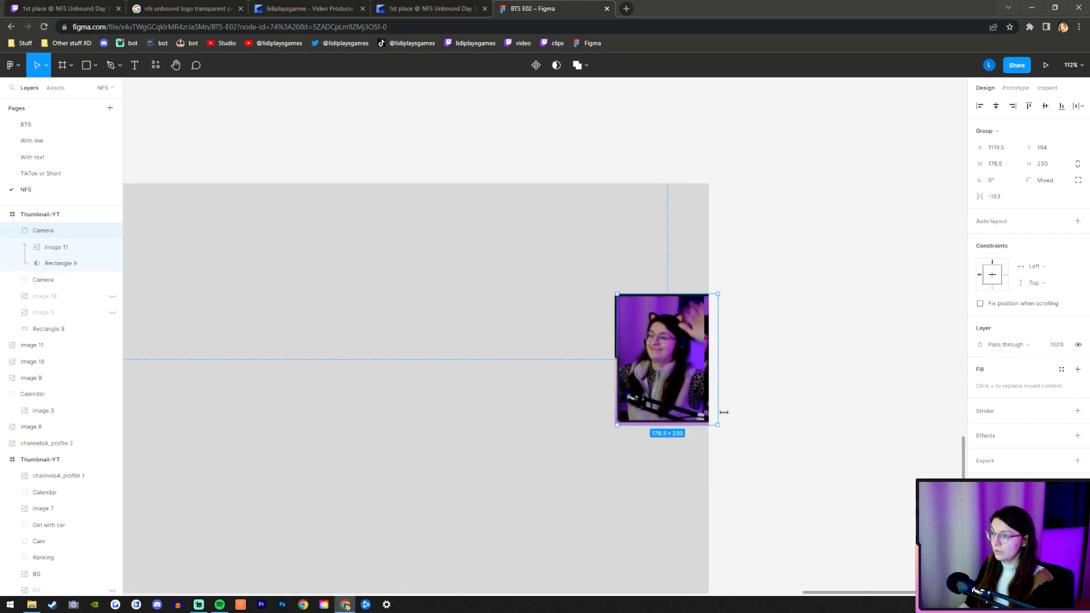
pyautogui.scroll(-2, 792, 451)
pyautogui.scroll(-2, 537, 443)
pyautogui.click(54, 247)
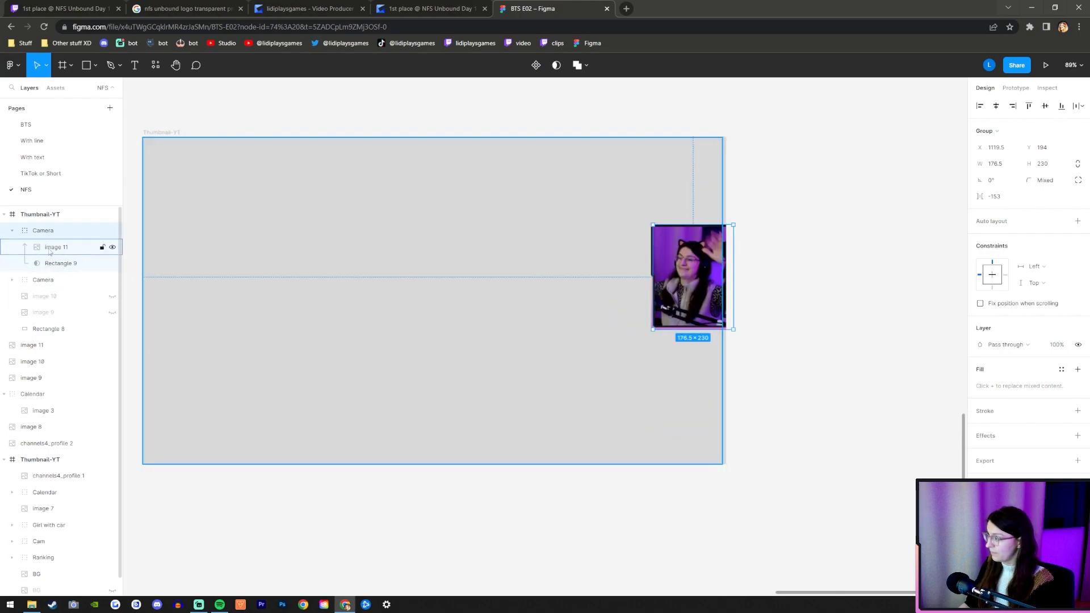
pyautogui.click(50, 230)
pyautogui.click(12, 230)
pyautogui.keyDown('shift'); pyautogui.click(51, 247); pyautogui.keyUp('shift')
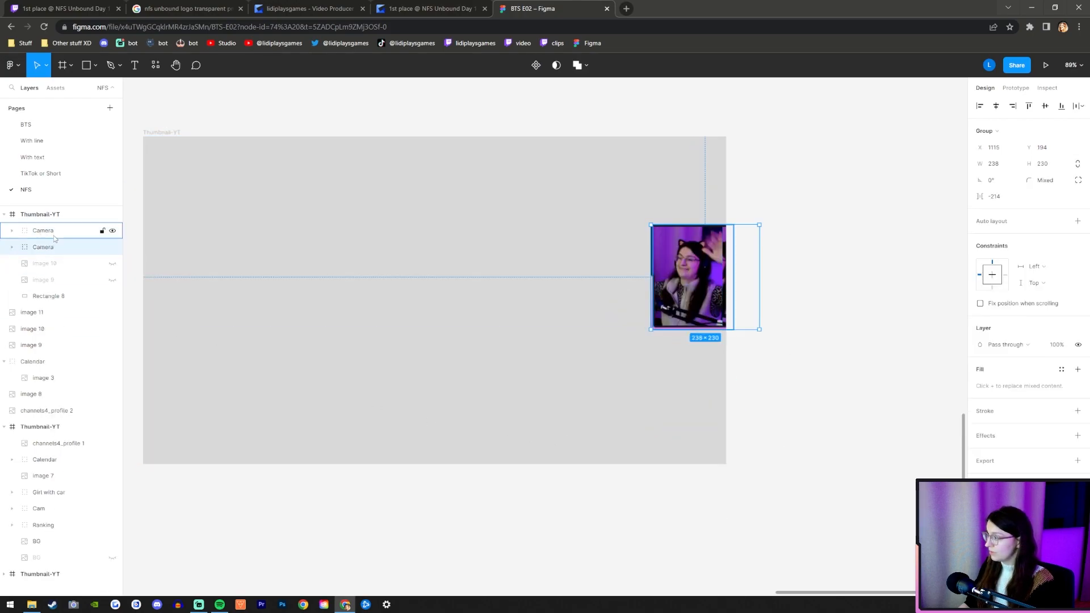
pyautogui.hotkey('ctrl', 'g')
pyautogui.doubleClick(40, 231)
pyautogui.write('Camera')
pyautogui.press('Return')
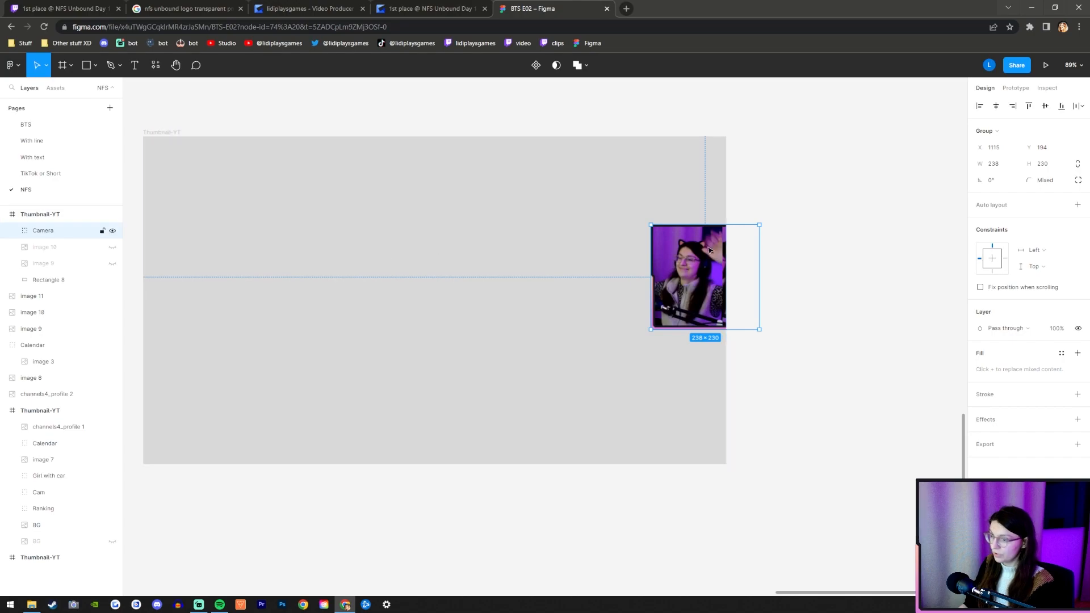
# Scale the outer Camera group to about 312 × 301.5 and position it at X 1076, Y 158.24.
pyautogui.moveTo(758, 272); pyautogui.dragTo(793, 268)
pyautogui.moveTo(704, 281); pyautogui.dragTo(685, 281)
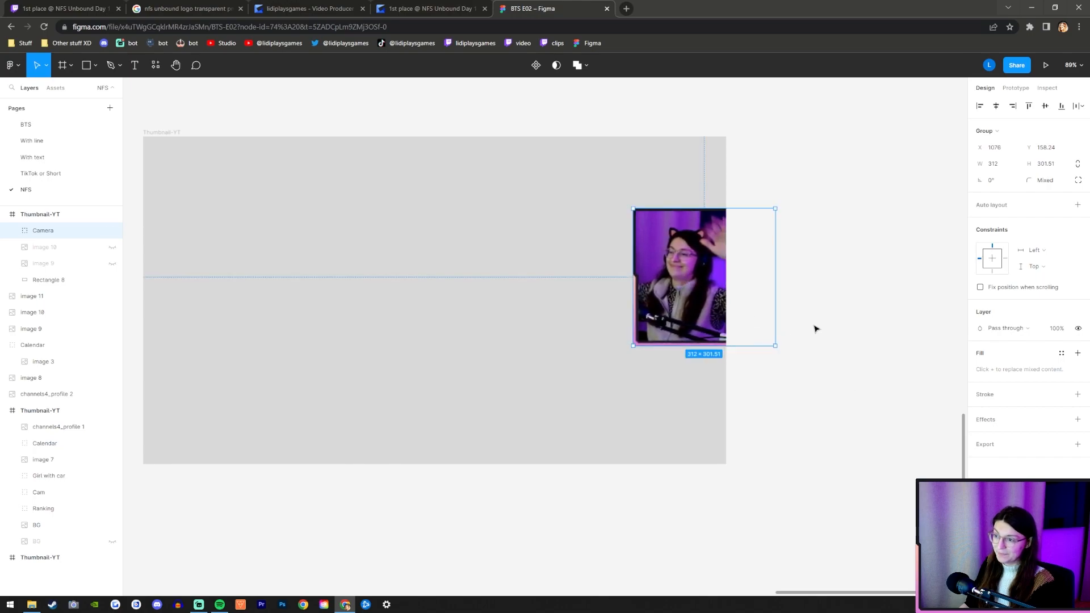
# Identify the lower nested Camera group by toggling its visibility and rename it Frame.
pyautogui.scroll(3, 754, 280)
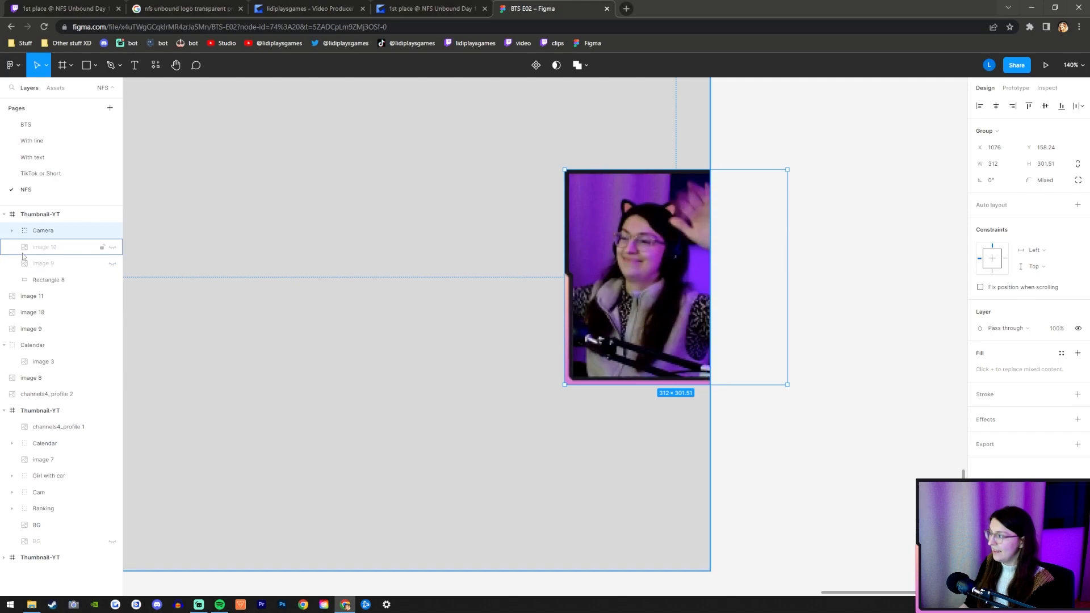
pyautogui.click(12, 230)
pyautogui.click(48, 248)
pyautogui.click(24, 263)
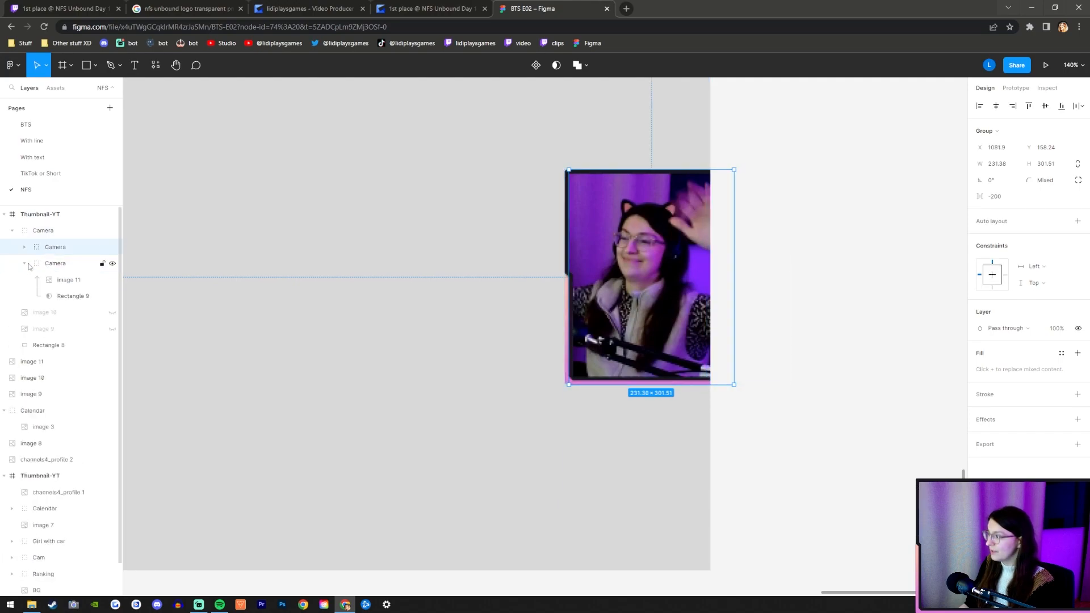
pyautogui.click(38, 265)
pyautogui.click(25, 263)
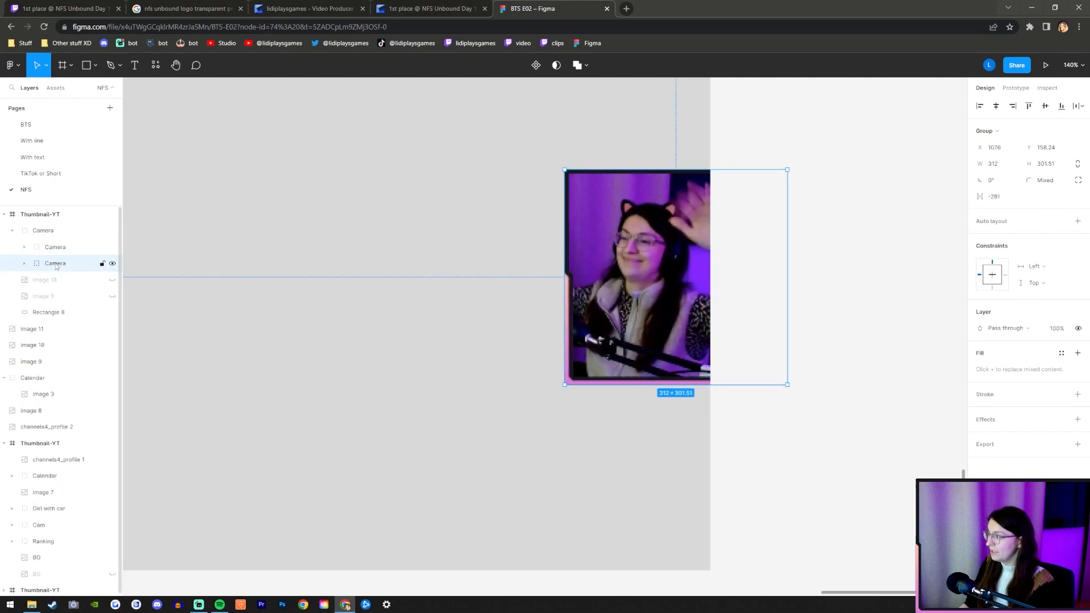
pyautogui.click(112, 264)
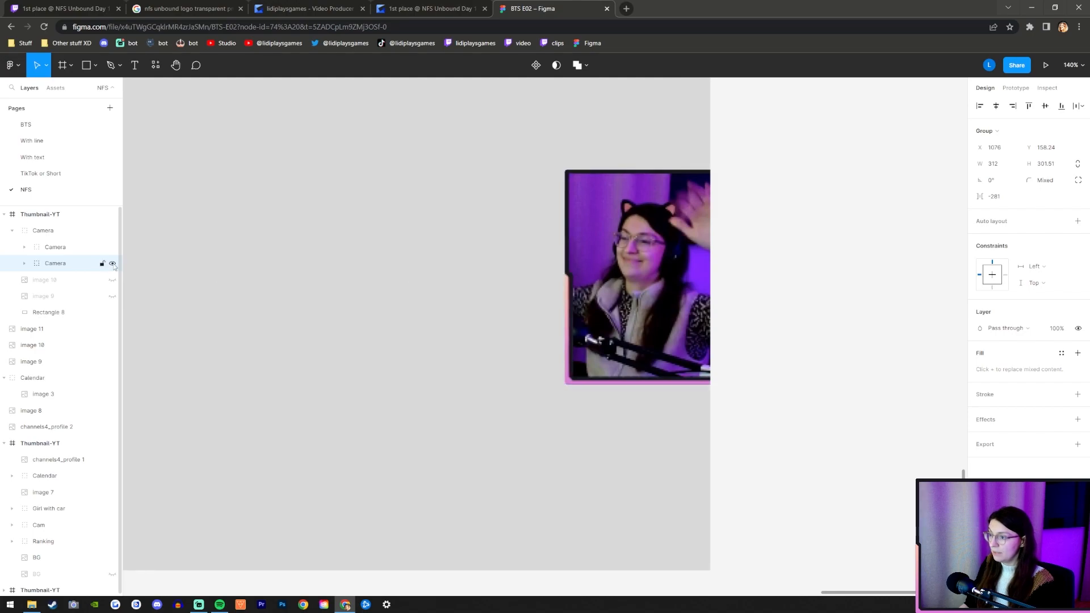
pyautogui.doubleClick(54, 263)
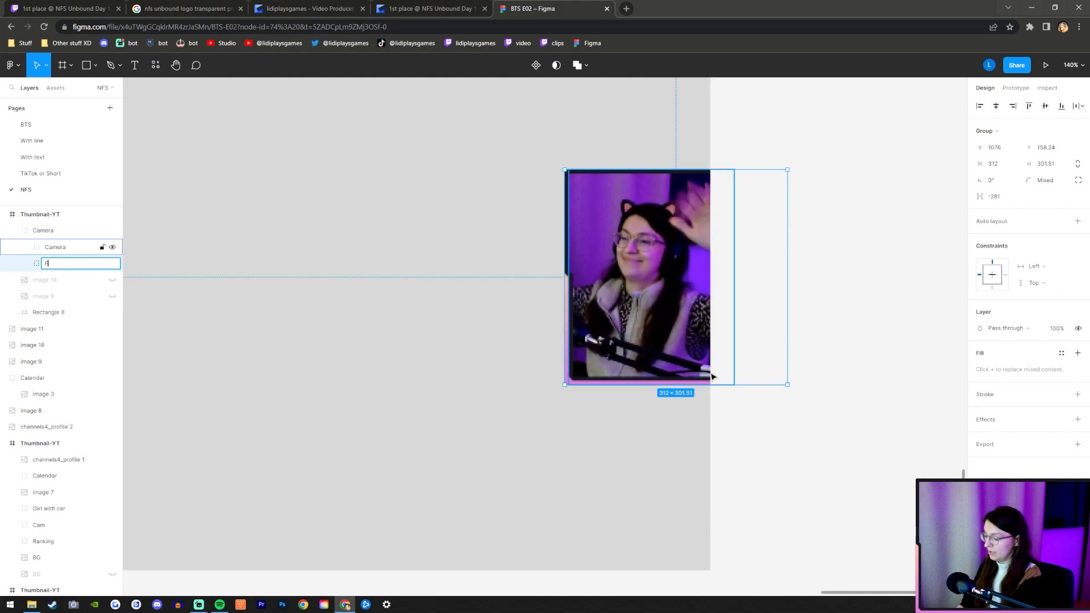
pyautogui.write('Frame')
pyautogui.press('Return')
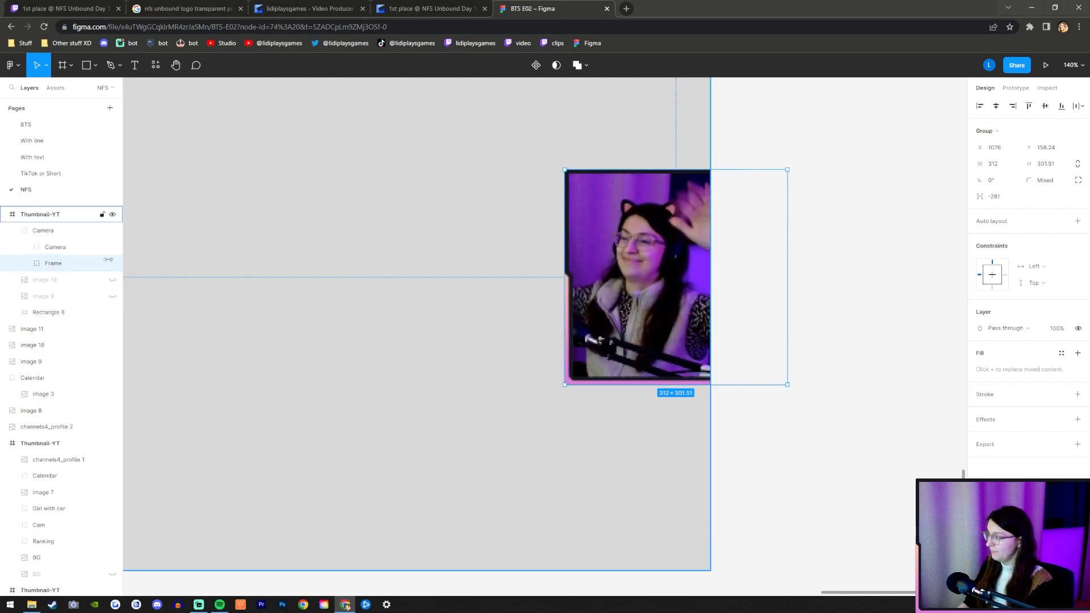
# Nudge the nested Camera group slightly left to X 1080.9 within the webcam border.
pyautogui.click(61, 250)
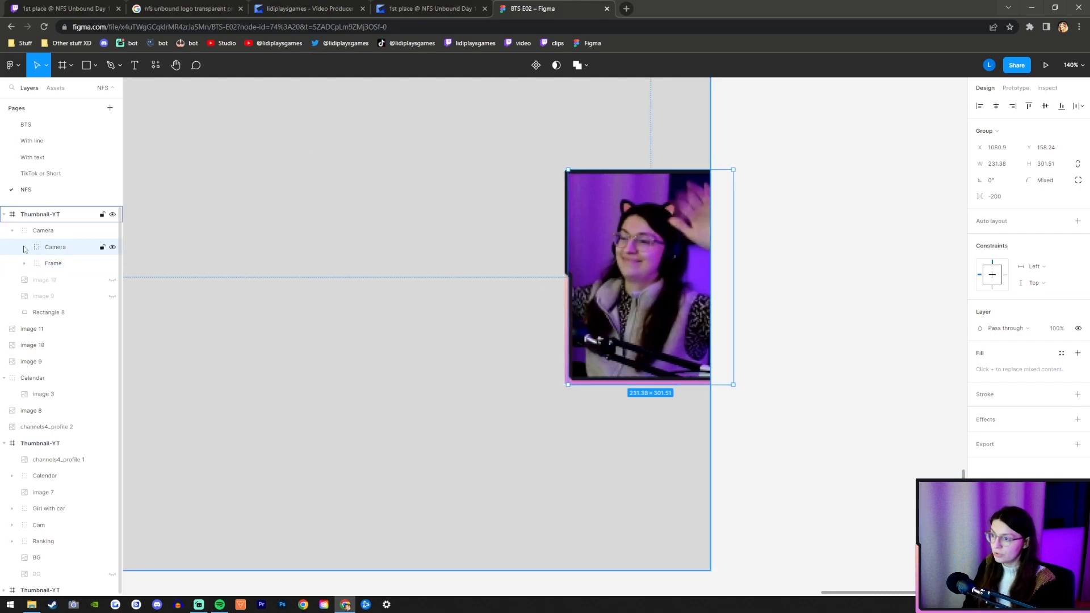
pyautogui.press('Left')
pyautogui.press('Left')
pyautogui.press('Left')
pyautogui.press('Left')
pyautogui.press('Left')
pyautogui.press('Left')
pyautogui.press('Left')
pyautogui.press('Left')
pyautogui.press('Right')
pyautogui.press('Right')
pyautogui.press('Right')
pyautogui.press('Right')
pyautogui.press('Right')
pyautogui.press('Right')
pyautogui.press('Right')
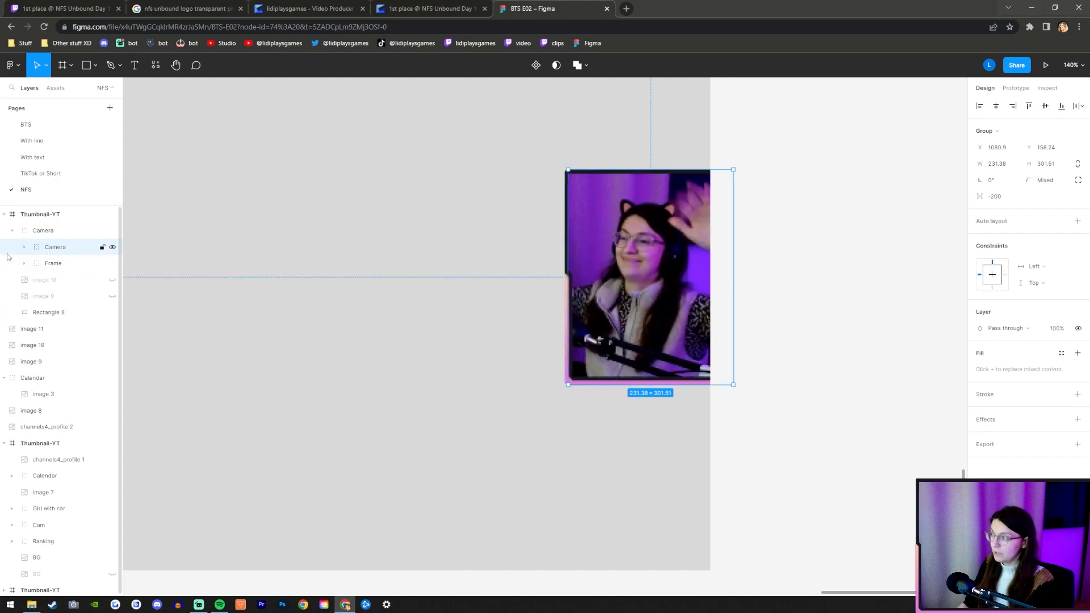
# Nudge image 11 inside the nested Camera group's mask horizontally to X -391.99.
pyautogui.click(23, 246)
pyautogui.click(65, 262)
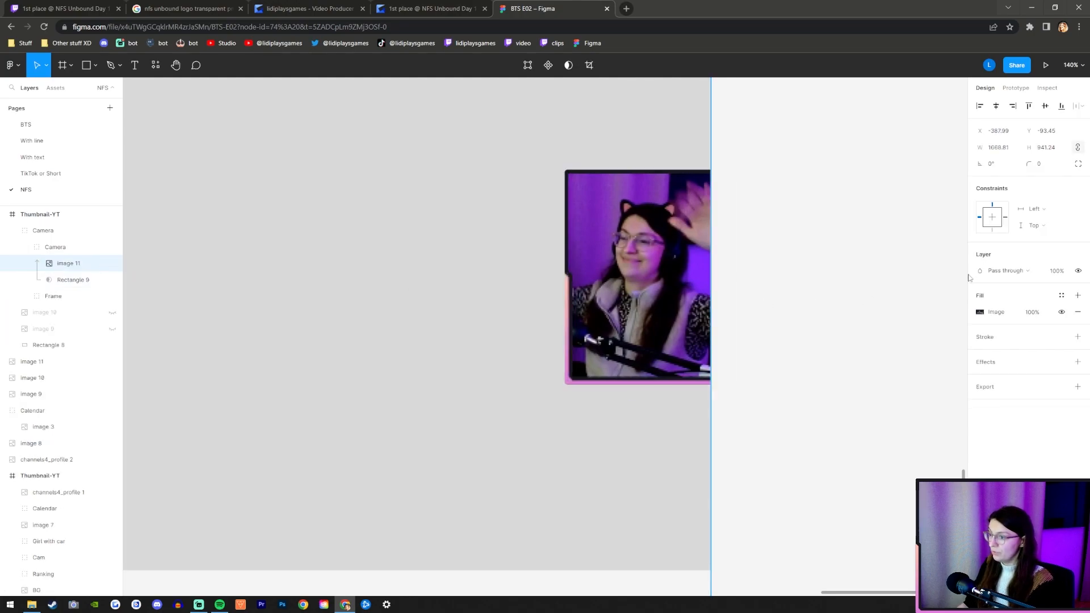
pyautogui.press('Left')
pyautogui.press('Left')
pyautogui.press('Left')
pyautogui.press('Left')
pyautogui.press('Left')
pyautogui.press('Left')
pyautogui.press('Left')
pyautogui.press('Left')
pyautogui.press('Left')
pyautogui.press('Left')
pyautogui.press('Left')
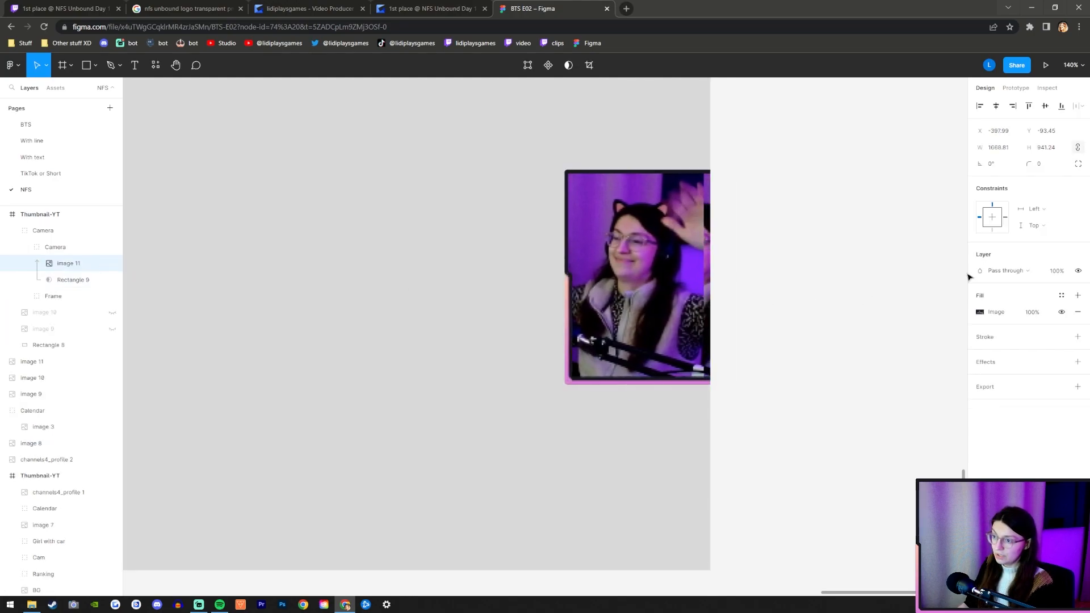
pyautogui.press('Right')
pyautogui.press('Right')
pyautogui.press('Right')
pyautogui.press('Right')
pyautogui.press('Right')
pyautogui.press('Right')
pyautogui.press('Right')
pyautogui.press('Right')
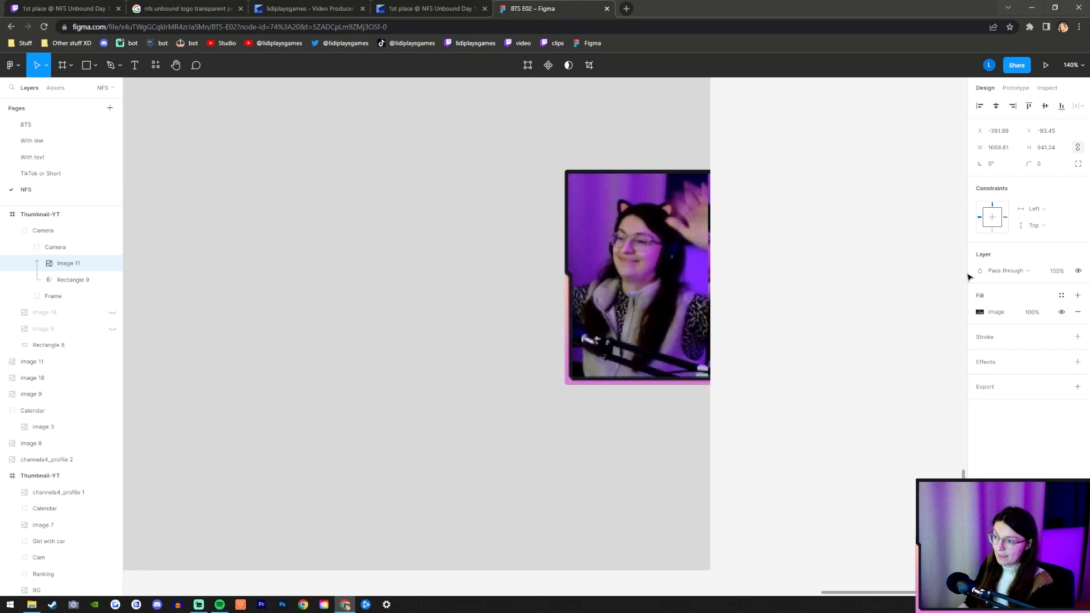
pyautogui.press('Right')
pyautogui.press('Right')
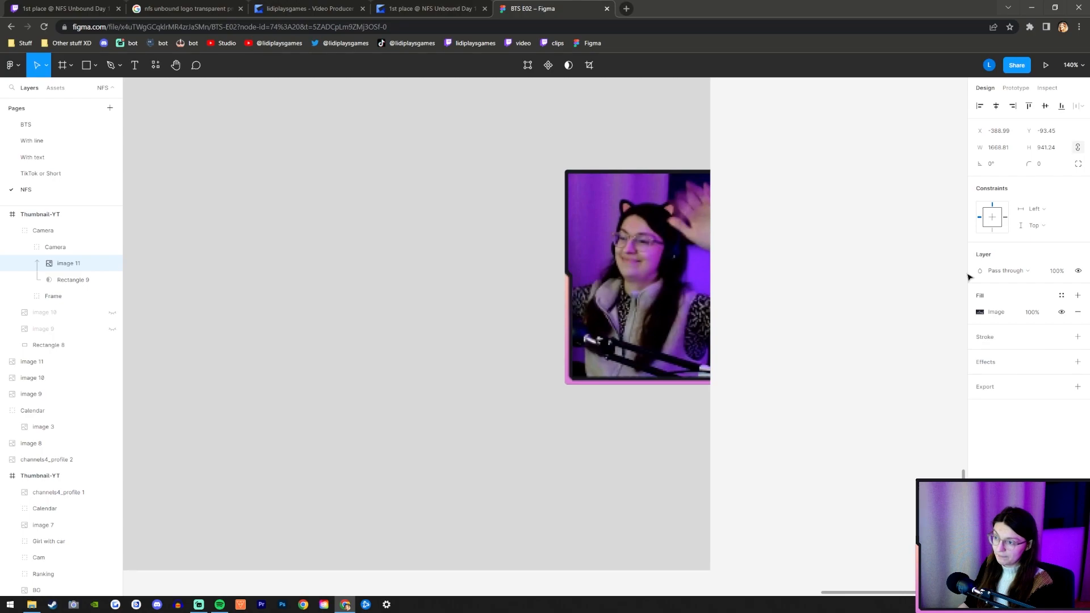
pyautogui.press('Left')
pyautogui.press('Left')
pyautogui.press('Left')
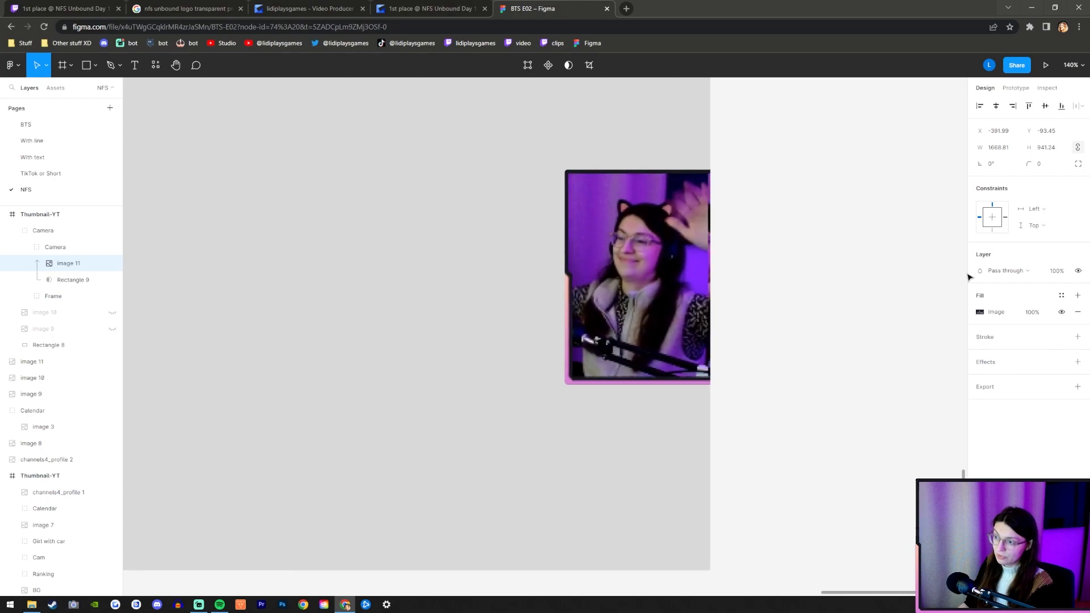
# Nudge the outer Camera group right to X 1079 and deselect it.
pyautogui.click(66, 231)
pyautogui.press('Right')
pyautogui.press('Right')
pyautogui.press('Right')
pyautogui.press('Right')
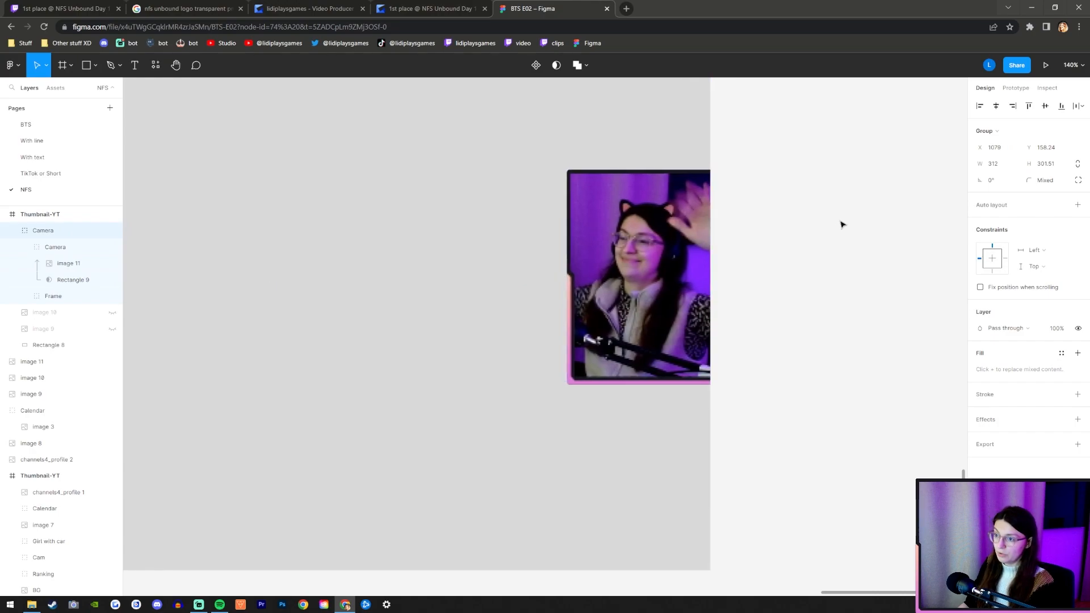
pyautogui.click(838, 223)
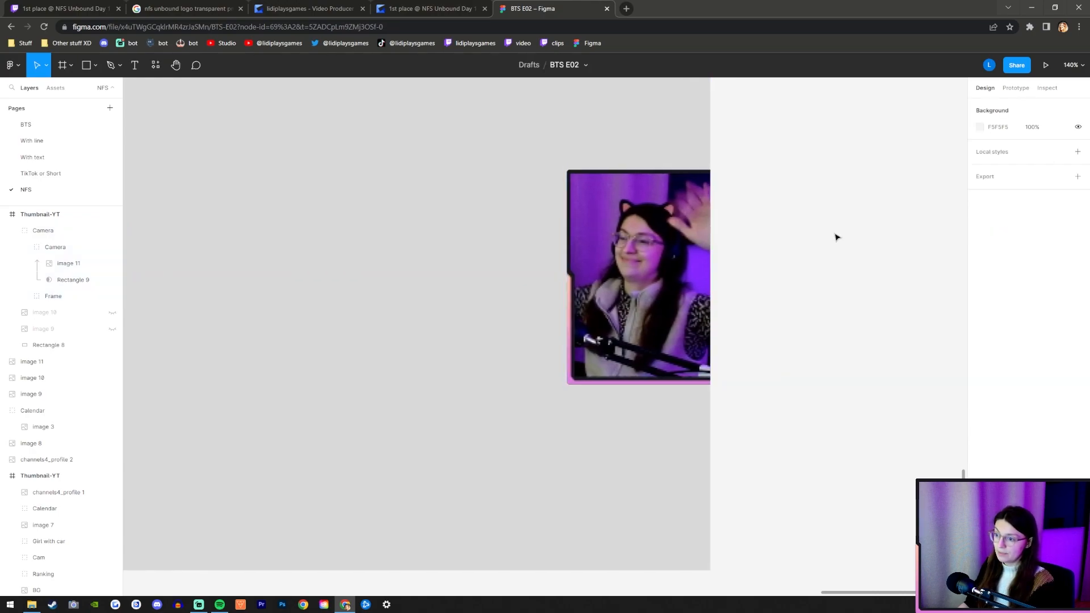
# Collapse and hide the outer Camera group, and show the image 10 race results still.
pyautogui.scroll(-5, 849, 384)
pyautogui.scroll(3, 665, 388)
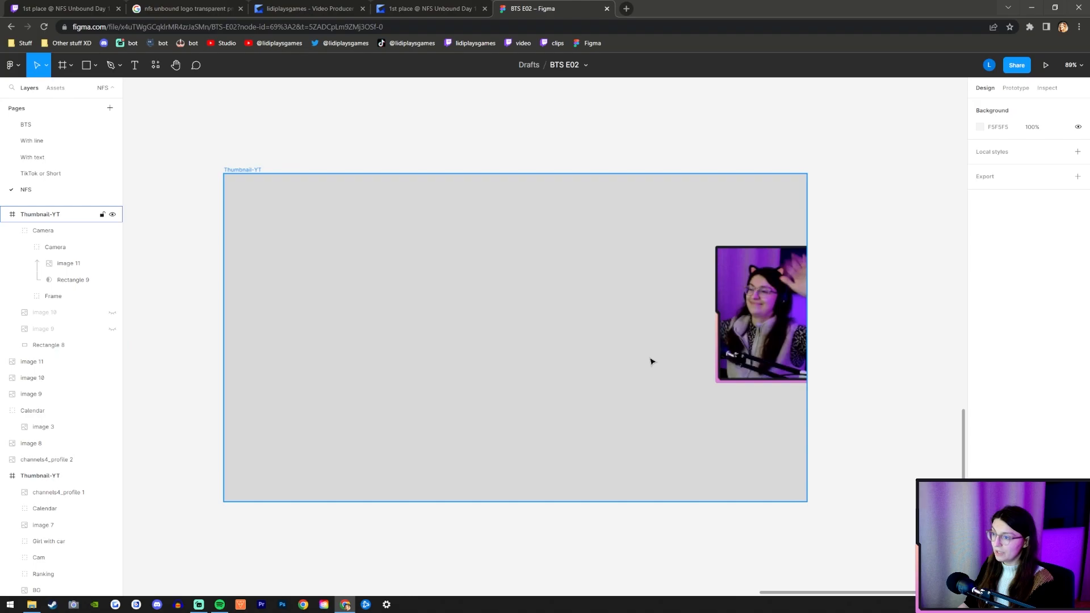
pyautogui.click(12, 231)
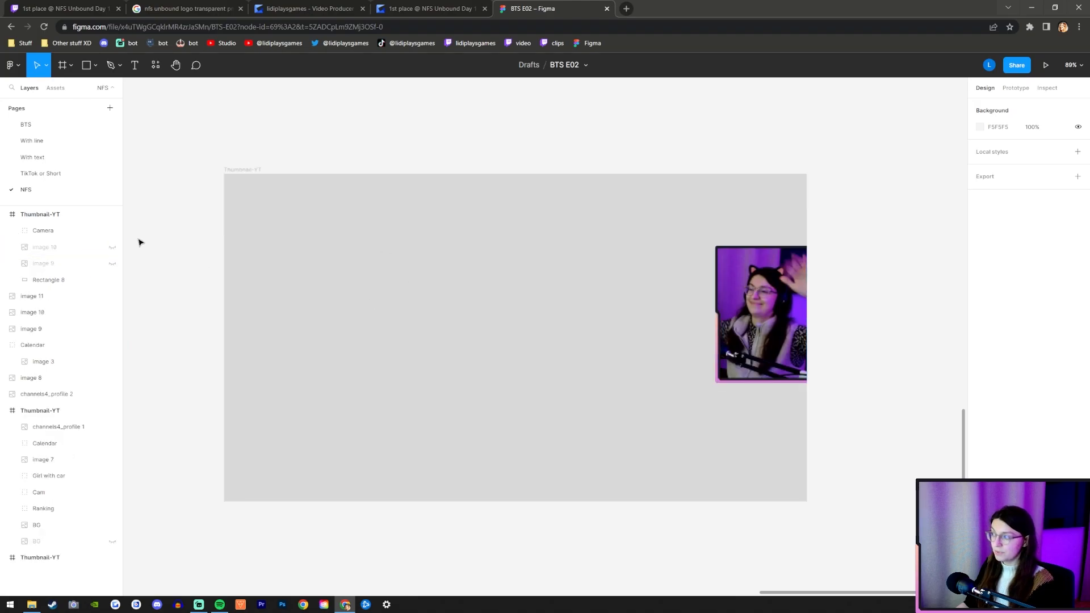
pyautogui.click(113, 230)
pyautogui.click(113, 247)
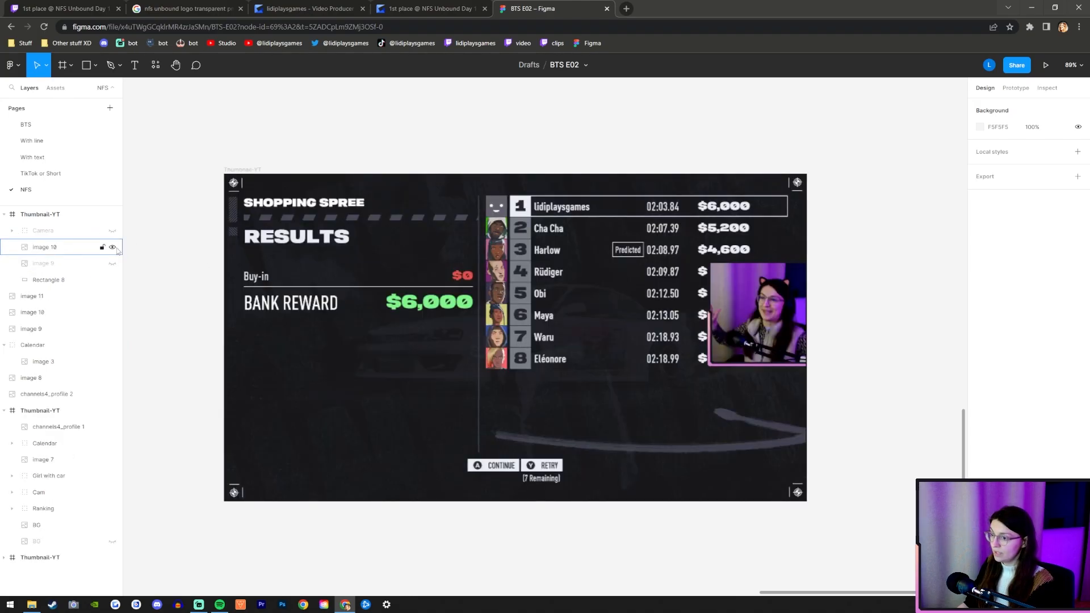
# Move image 10 below image 9 in the layer order and switch visibility from image 10 to image 9.
pyautogui.moveTo(70, 255); pyautogui.dragTo(48, 269)
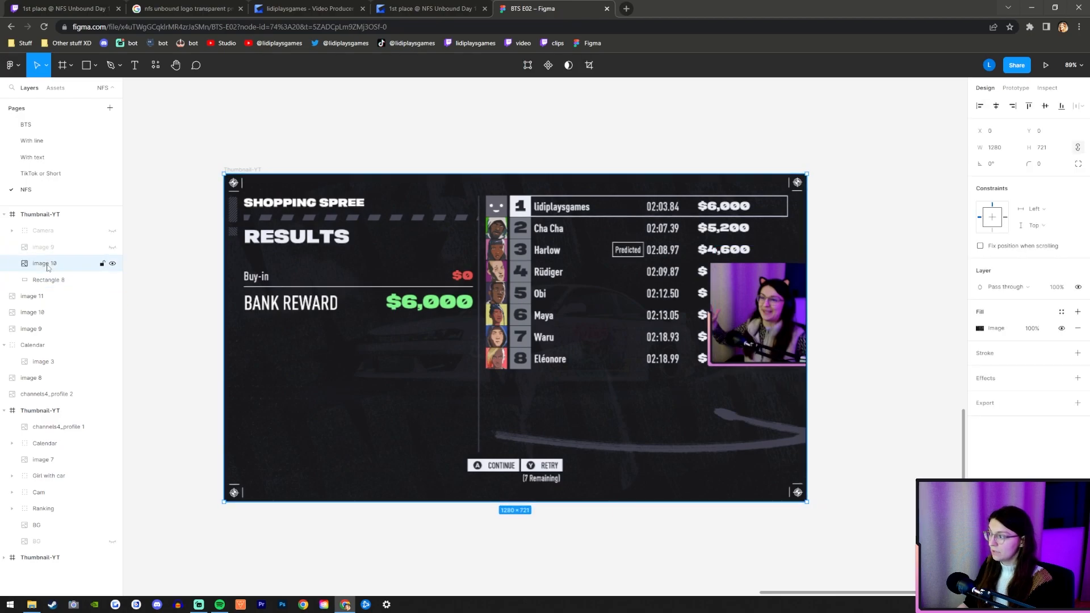
pyautogui.click(112, 264)
pyautogui.click(112, 247)
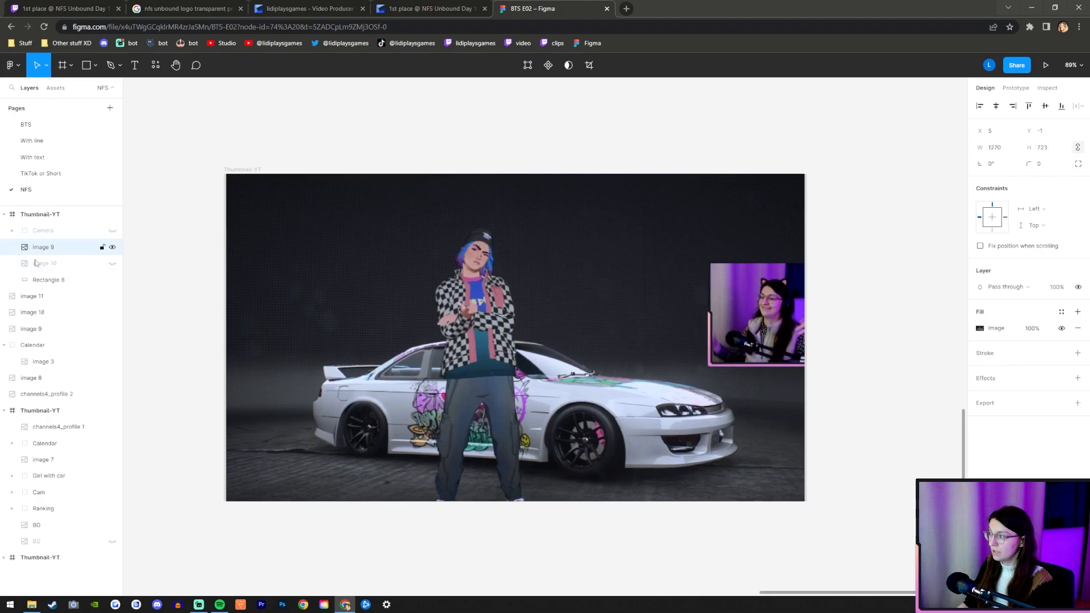
pyautogui.click(50, 248)
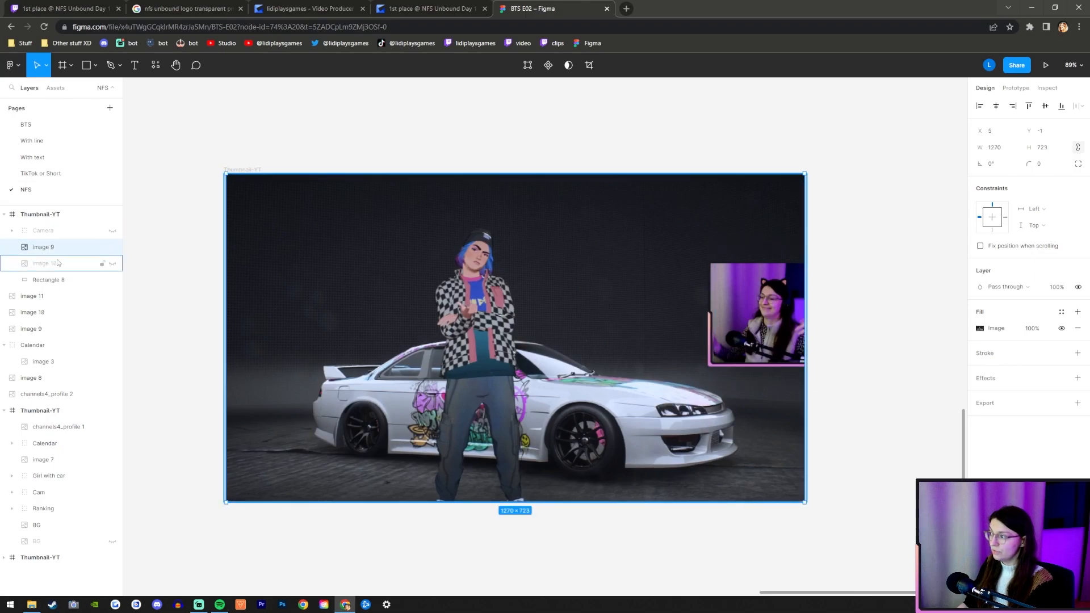
pyautogui.moveTo(57, 249); pyautogui.dragTo(56, 272)
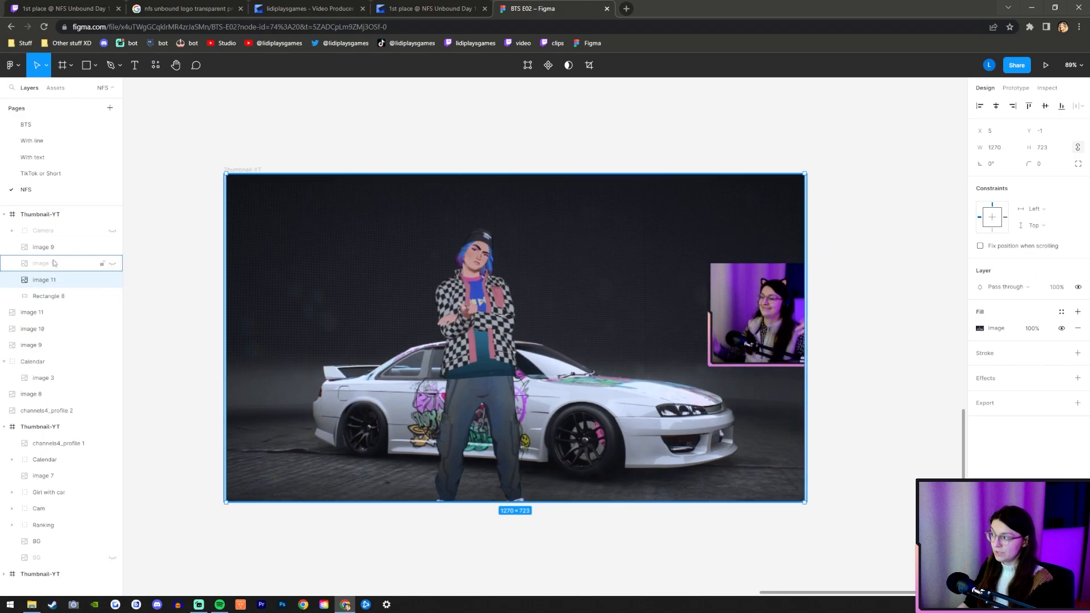
pyautogui.hotkey('ctrl', 'z')
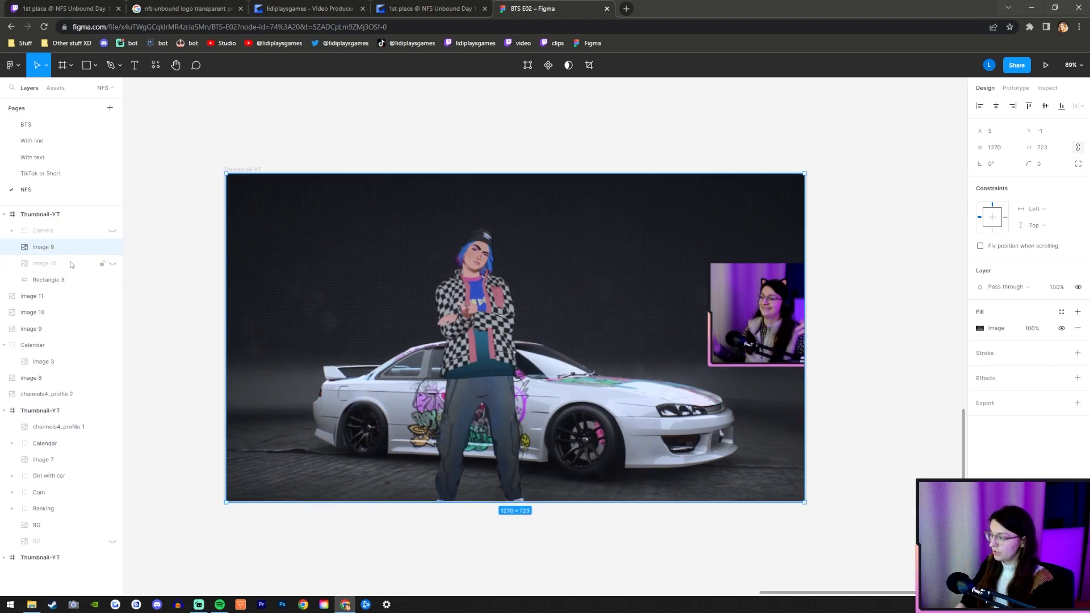
# Duplicate image 9, place the copy between image 10 and Rectangle 8 in the layer order, and select the copy.
pyautogui.hotkey('ctrl', 'd')
pyautogui.moveTo(56, 250); pyautogui.dragTo(56, 287)
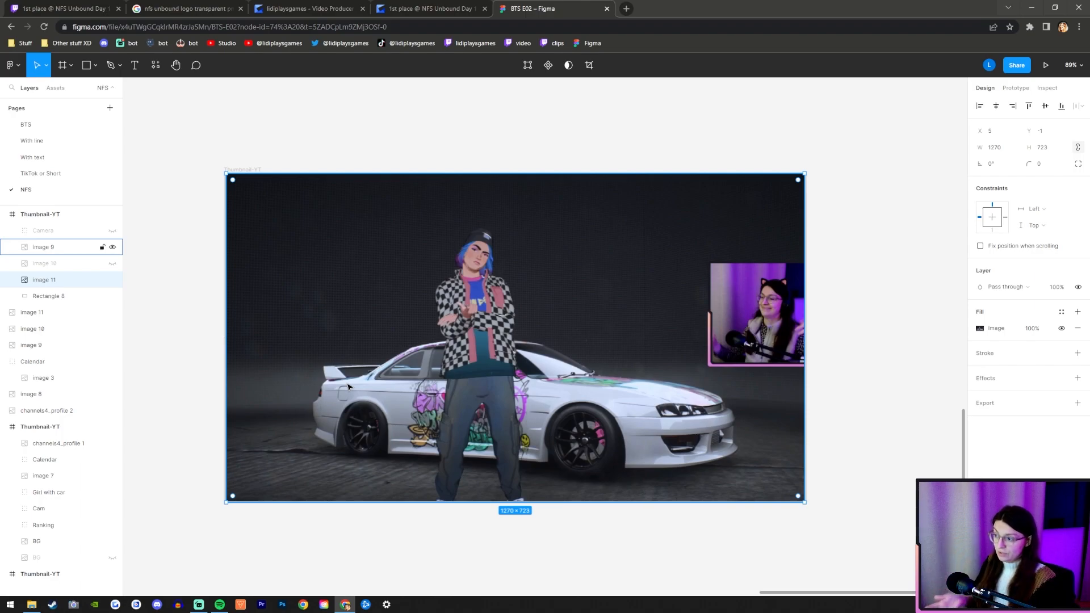
pyautogui.click(55, 263)
pyautogui.click(55, 248)
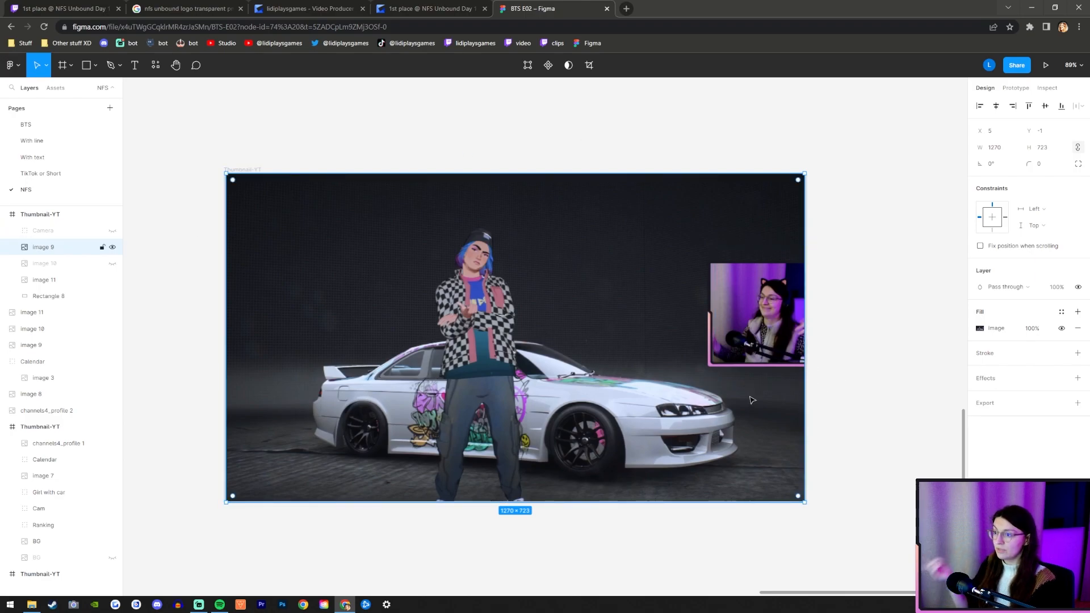
pyautogui.click(42, 285)
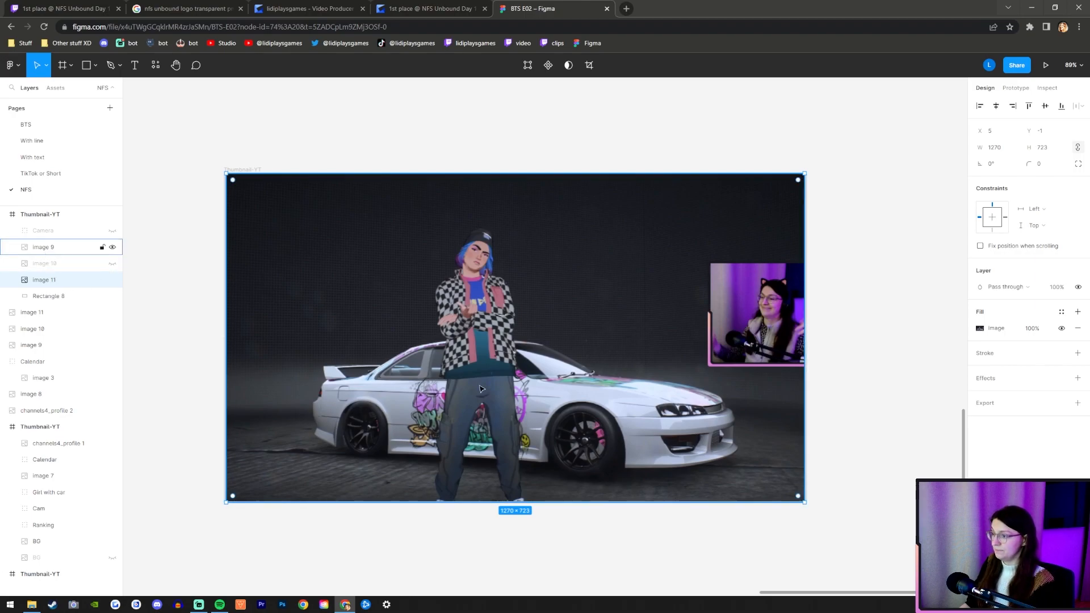
# Place image 9 in its own group and name the group Girl.
pyautogui.click(52, 248)
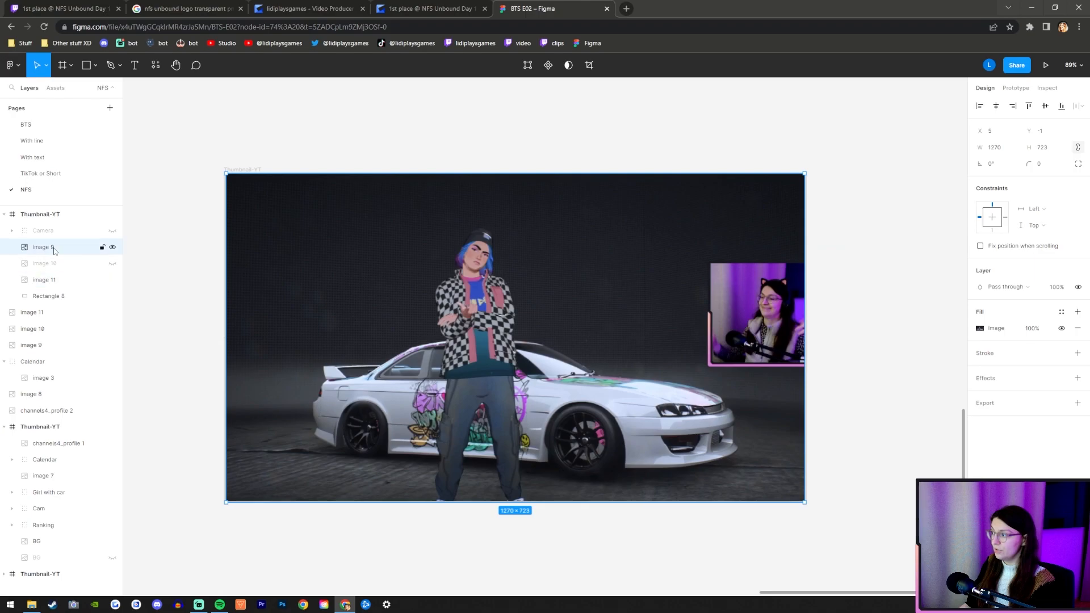
pyautogui.click(54, 284)
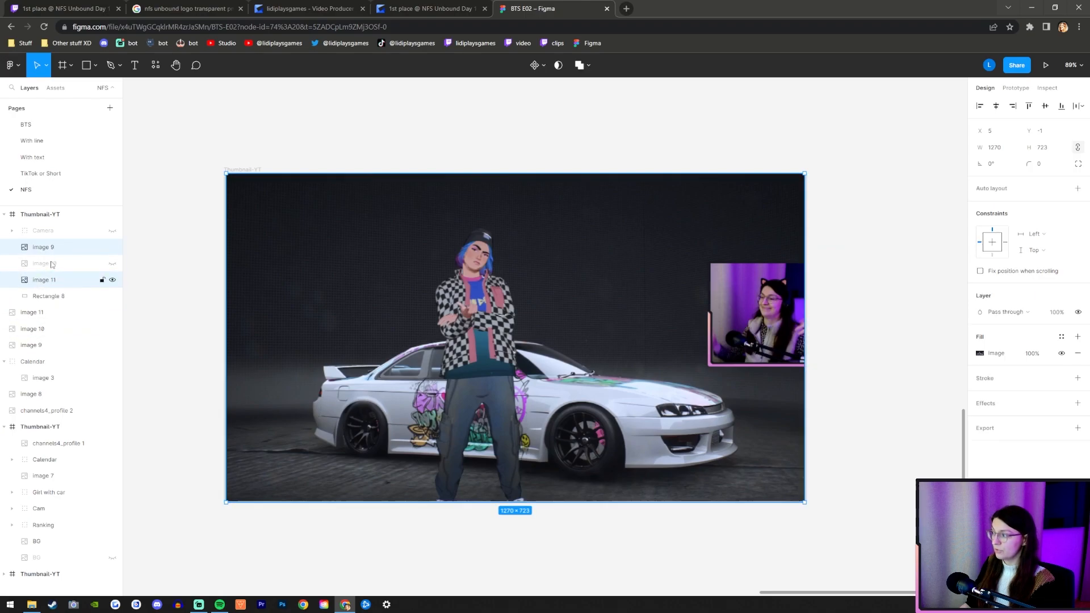
pyautogui.click(34, 249)
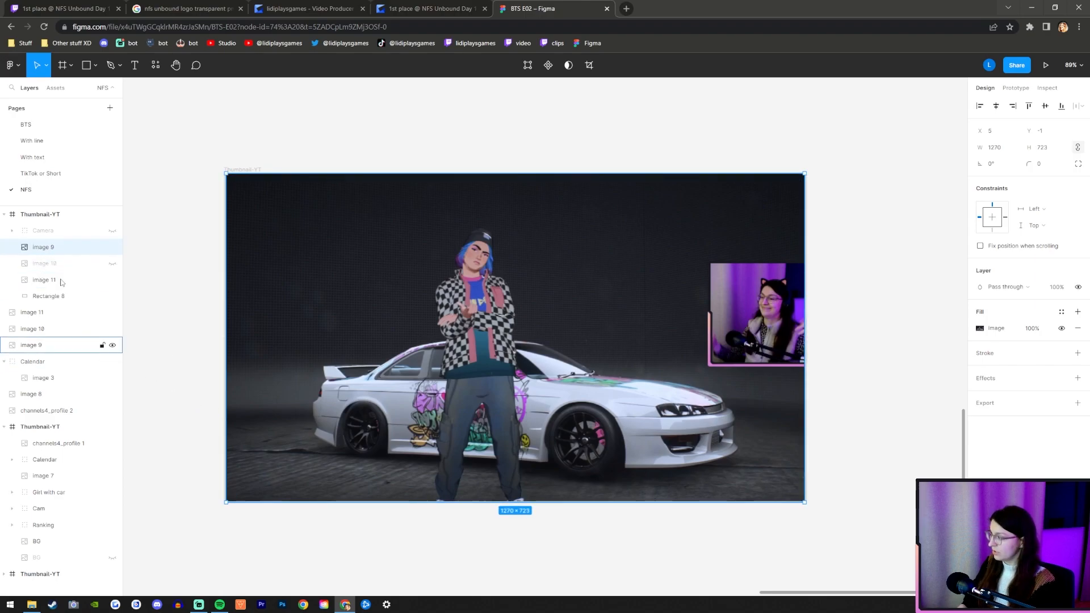
pyautogui.hotkey('ctrl', 'g')
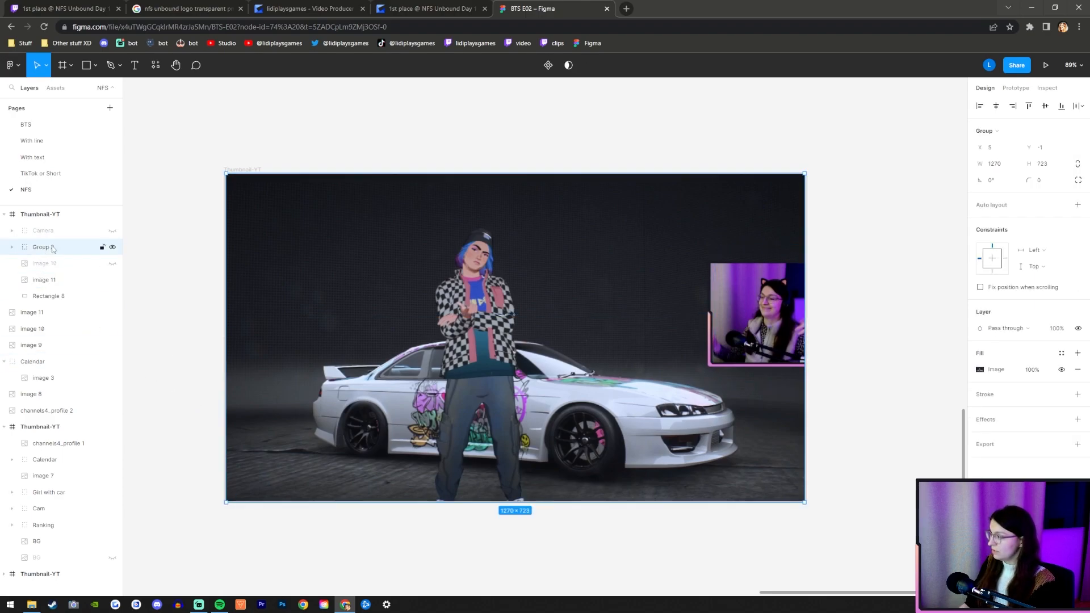
pyautogui.doubleClick(49, 248)
pyautogui.write('Girl')
pyautogui.press('Return')
# Place the hidden image 10 in its own group and name the group Rank.
pyautogui.click(42, 266)
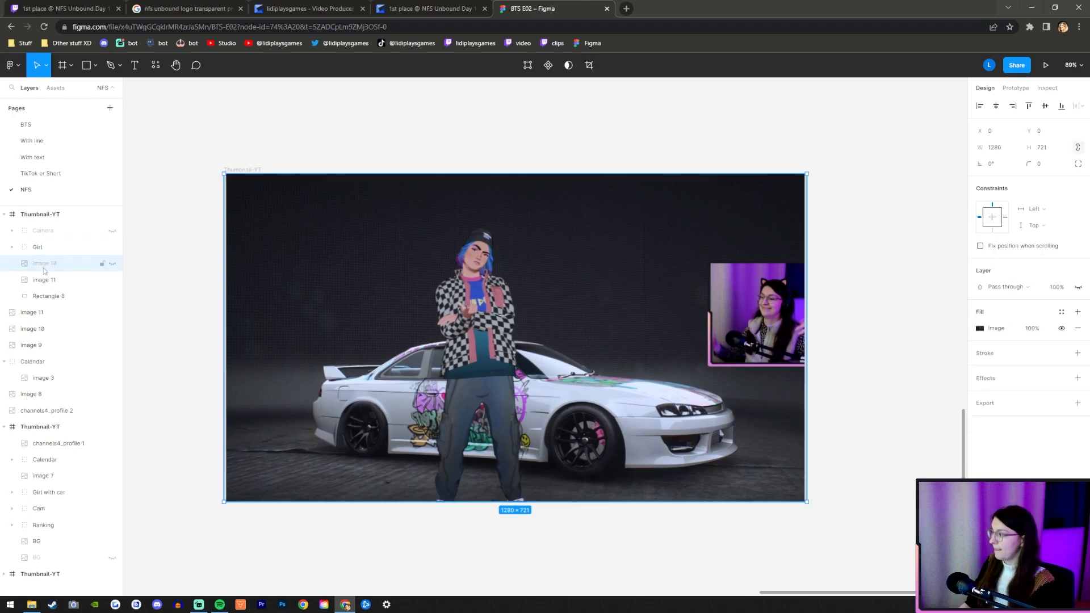
pyautogui.hotkey('ctrl', 'g')
pyautogui.doubleClick(41, 265)
pyautogui.press('Return')
# Group image 11 under the name BG and delete Rectangle 8 from the thumbnail frame.
pyautogui.click(342, 388)
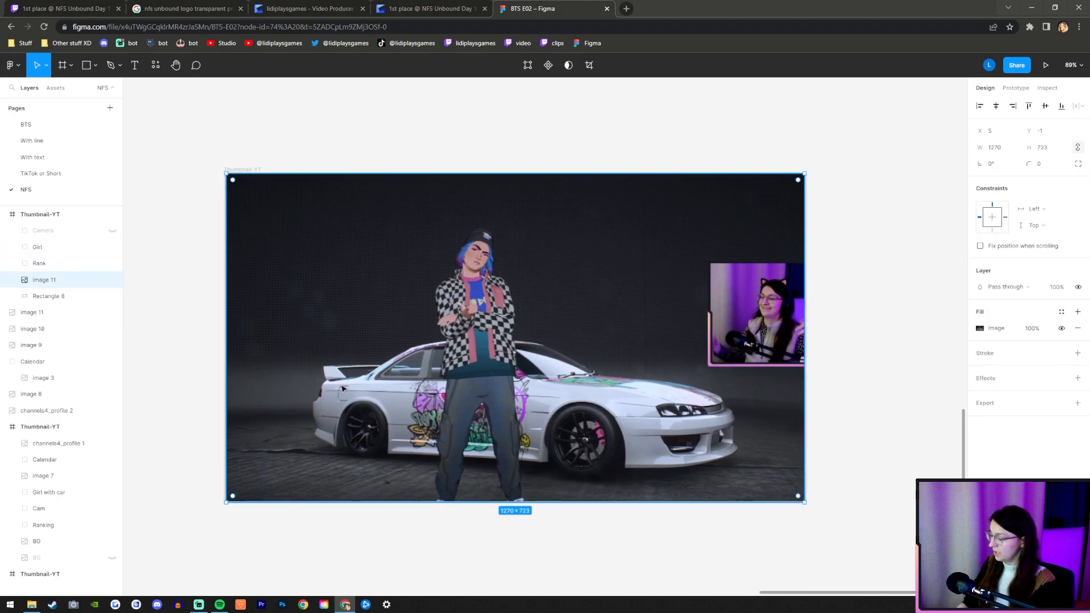
pyautogui.hotkey('ctrl', 'g')
pyautogui.doubleClick(42, 279)
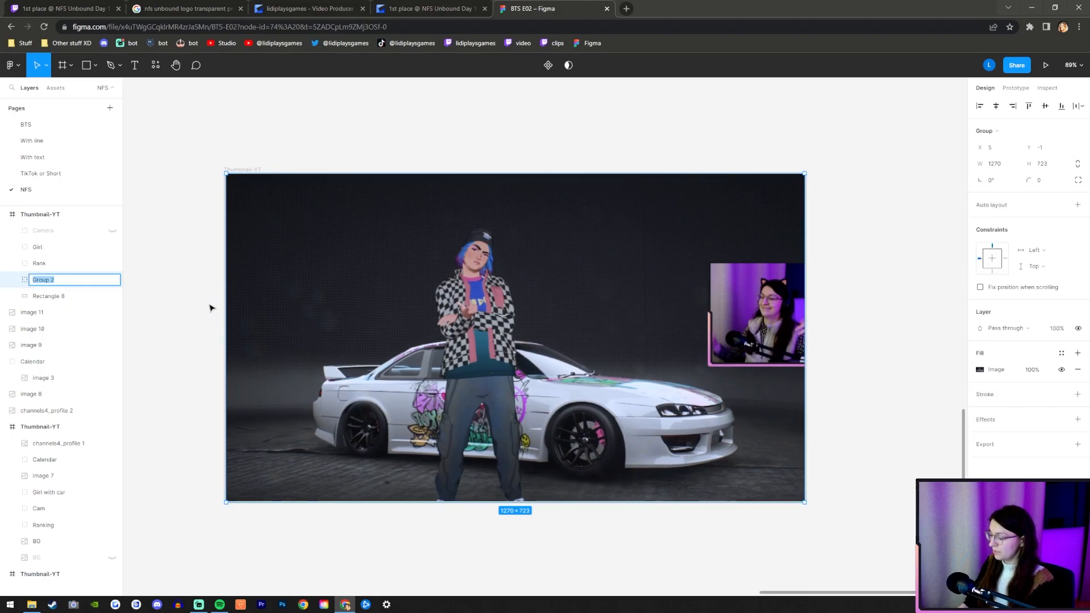
pyautogui.press('Return')
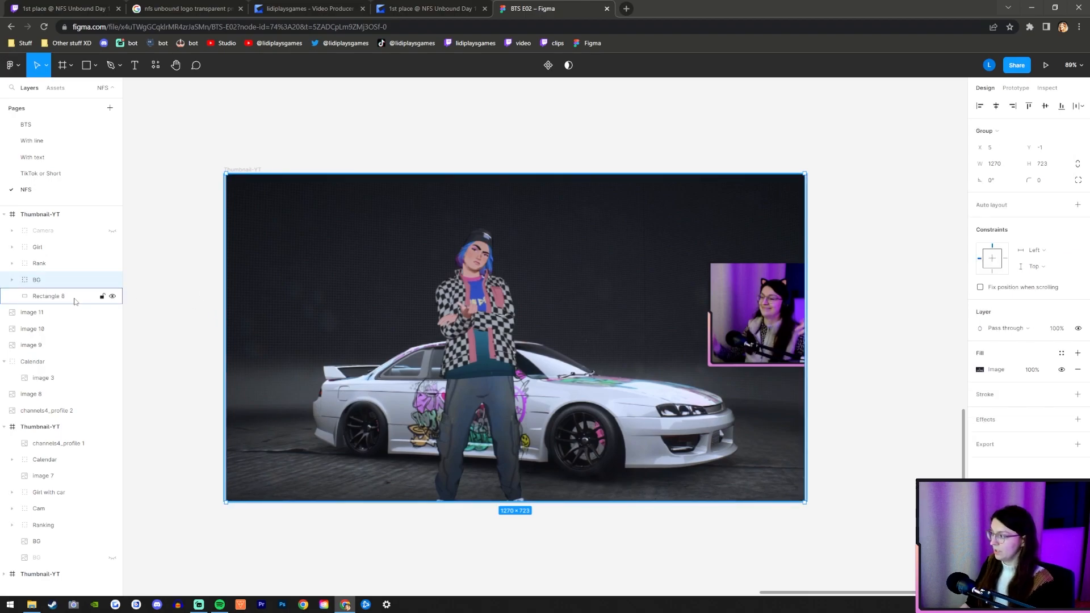
pyautogui.click(152, 296)
pyautogui.press('Delete')
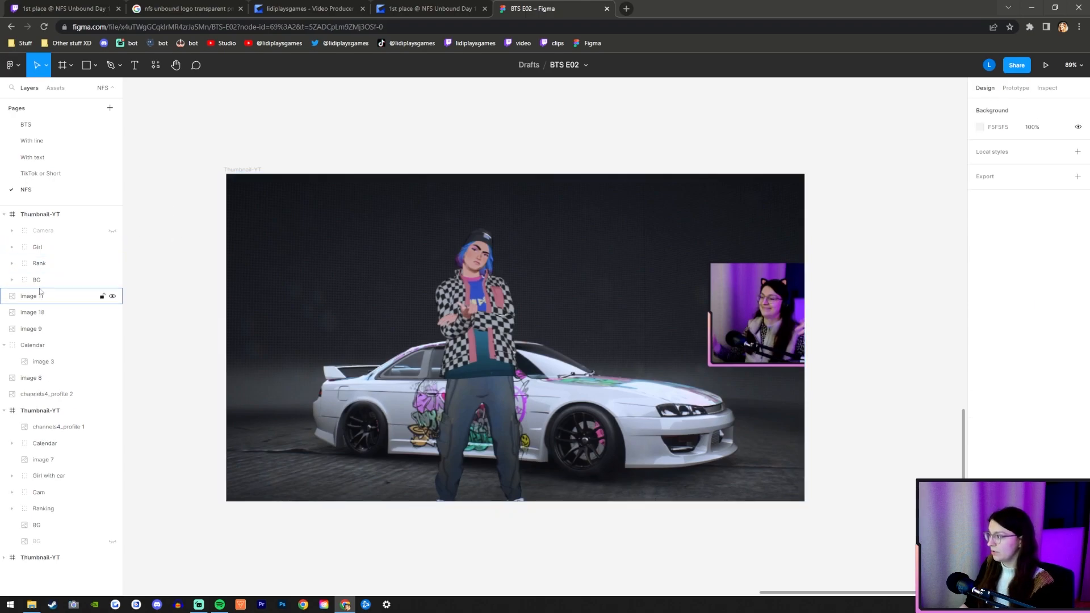
# Check the Girl, BG and Camera groups by switching their visibility back and forth.
pyautogui.click(111, 247)
pyautogui.click(112, 280)
pyautogui.click(111, 280)
pyautogui.click(112, 247)
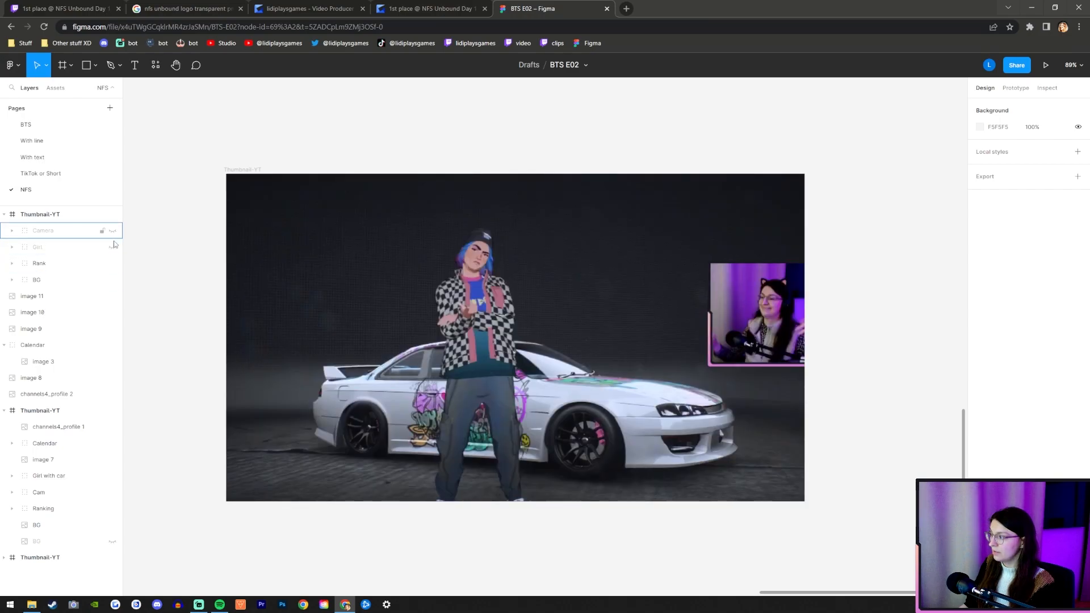
pyautogui.click(112, 230)
pyautogui.click(112, 230)
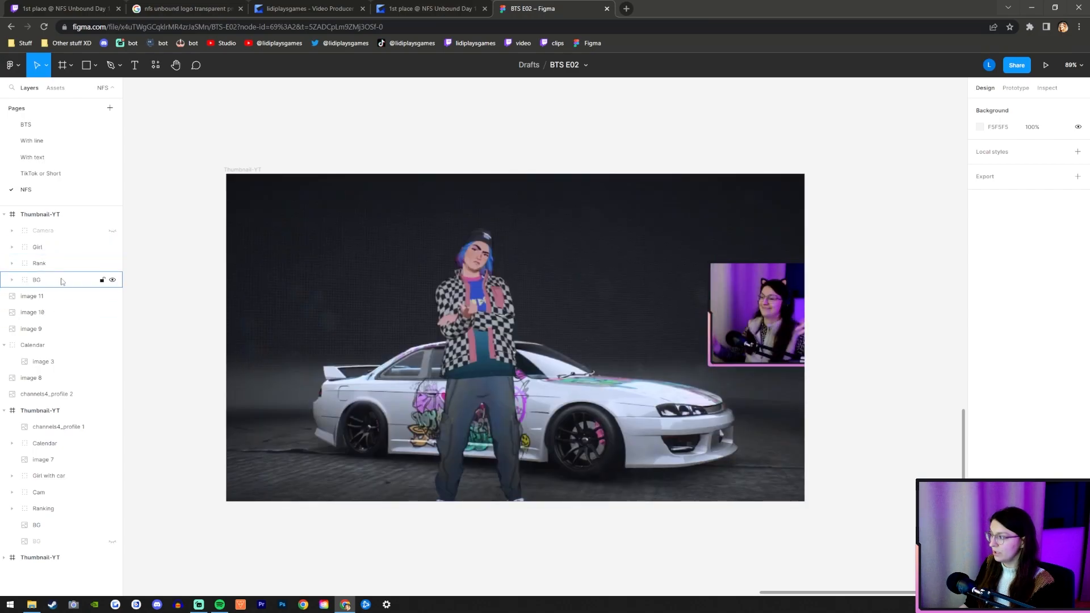
# Select the BG and Girl groups and enlarge them together proportionally around their centre to 1642.39 × 935.
pyautogui.click(91, 279)
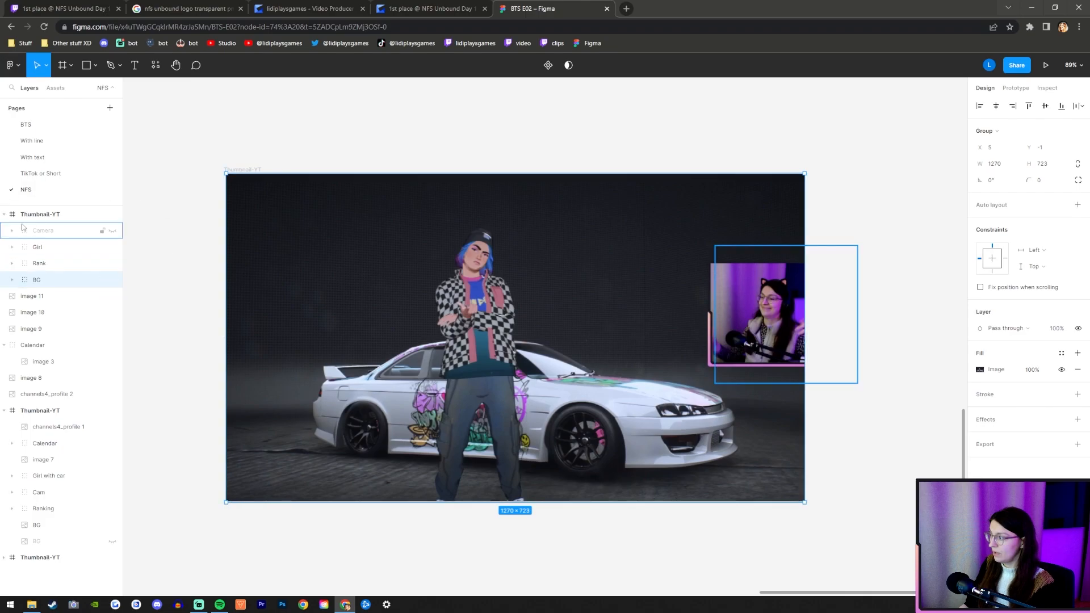
pyautogui.click(6, 216)
pyautogui.click(6, 216)
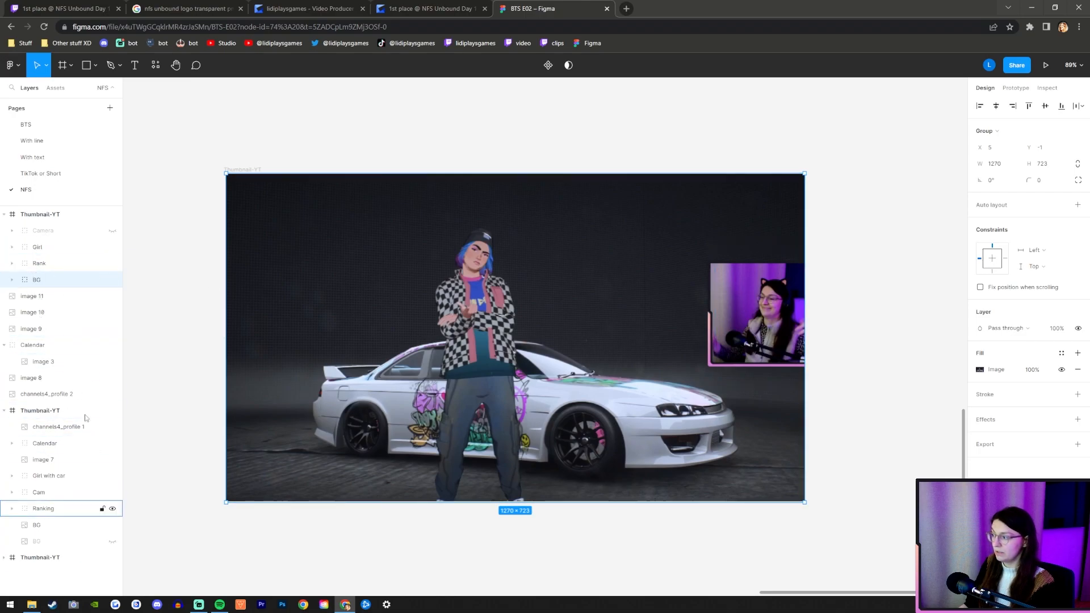
pyautogui.keyDown('shift'); pyautogui.click(57, 248); pyautogui.keyUp('shift')
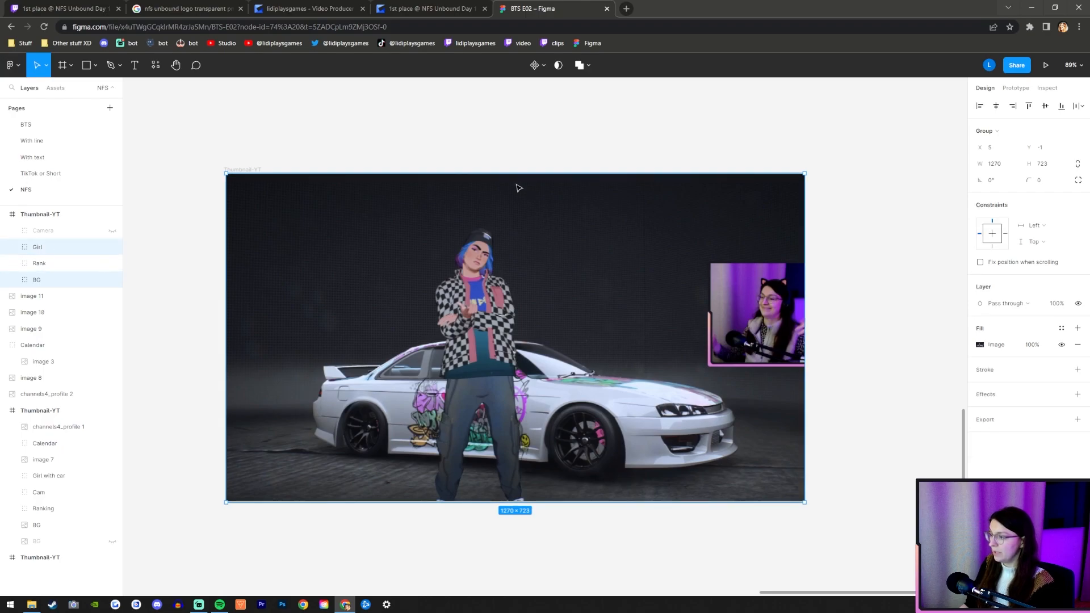
pyautogui.moveTo(510, 177); pyautogui.dragTo(536, 114)
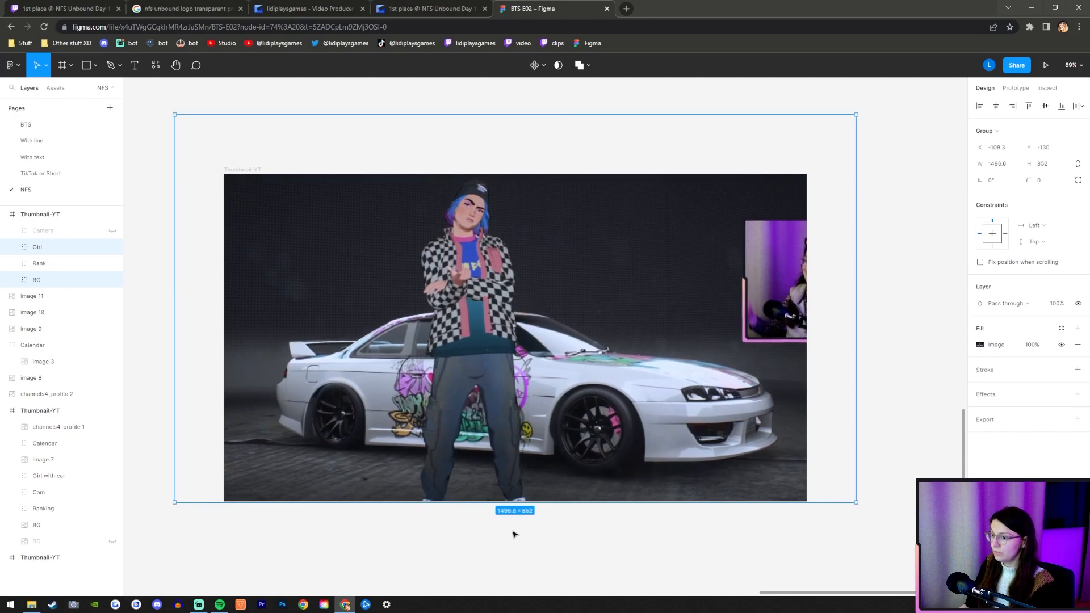
pyautogui.moveTo(501, 503); pyautogui.dragTo(500, 535)
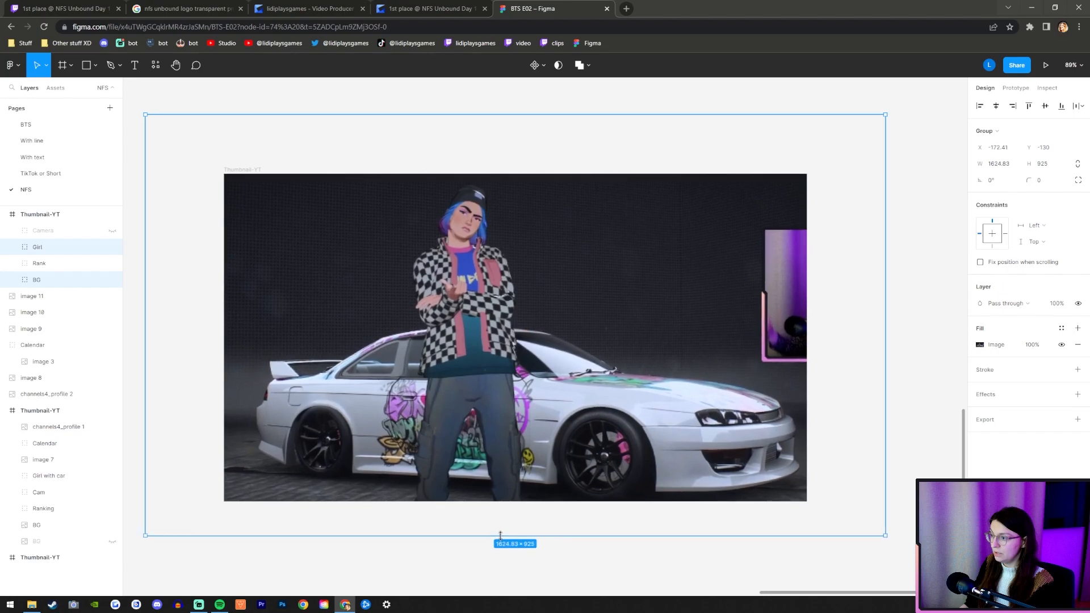
pyautogui.moveTo(519, 112); pyautogui.dragTo(523, 109)
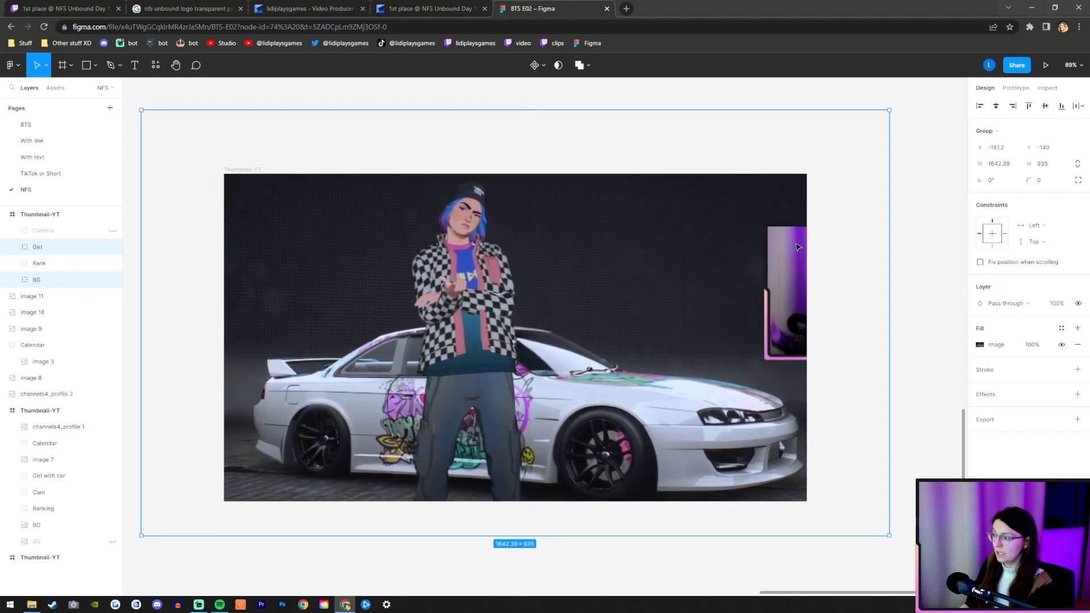
# Nudge the selected Girl and BG groups left to X -205.2.
pyautogui.press('Left')
pyautogui.press('Left')
pyautogui.press('Left')
pyautogui.press('Left')
pyautogui.press('Left')
pyautogui.press('Left')
pyautogui.press('Left')
pyautogui.press('Left')
pyautogui.press('Left')
pyautogui.press('Left')
pyautogui.press('Left')
pyautogui.press('Left')
pyautogui.press('Left')
pyautogui.press('Left')
pyautogui.press('Left')
pyautogui.press('Left')
pyautogui.press('Left')
pyautogui.press('Left')
pyautogui.press('Left')
pyautogui.press('Left')
pyautogui.press('Left')
pyautogui.press('Left')
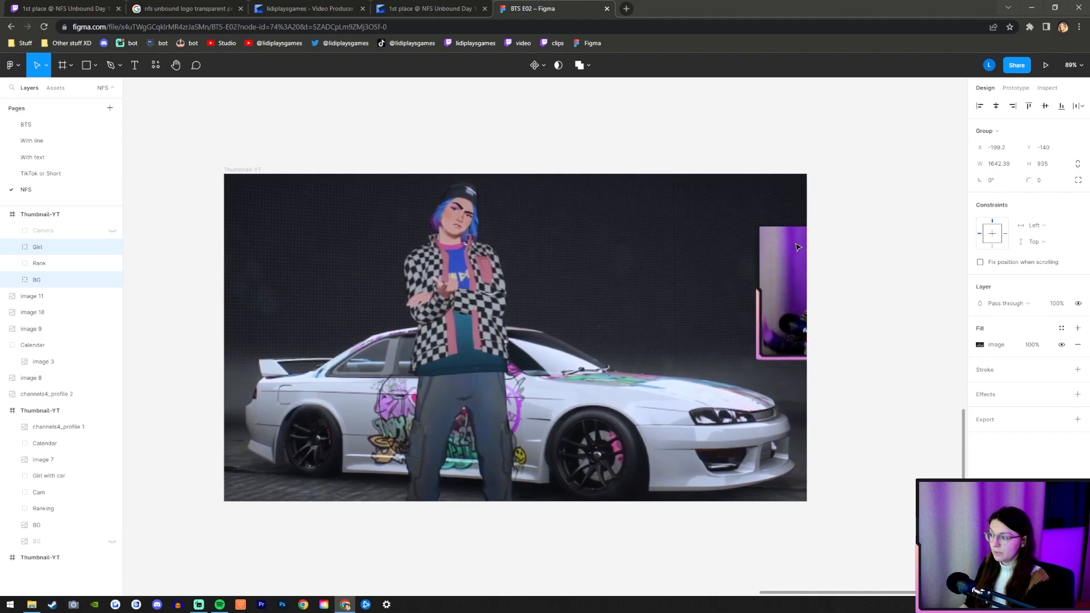
pyautogui.press('Left')
pyautogui.press('Left')
# Brighten the image fill of the Girl and BG groups by slightly raising Exposure, Contrast and Highlights.
pyautogui.click(978, 345)
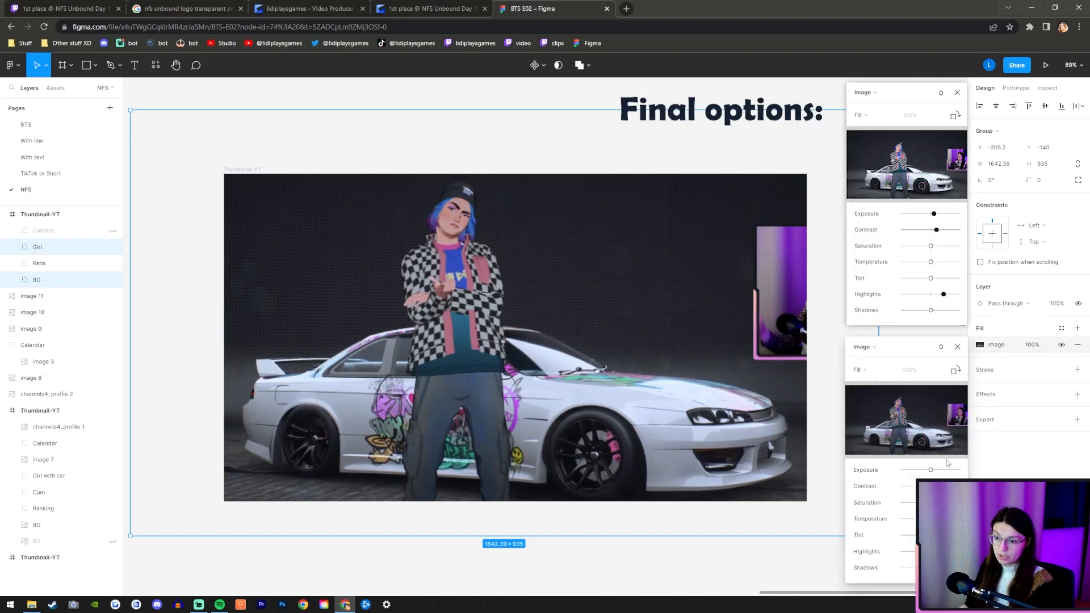
pyautogui.moveTo(935, 472); pyautogui.dragTo(935, 472)
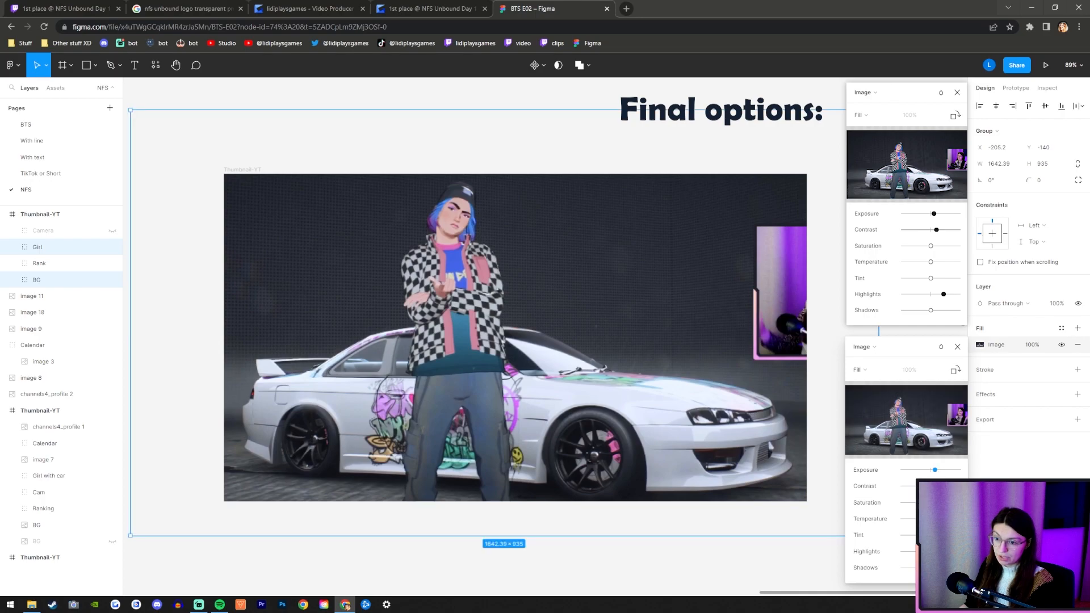
pyautogui.moveTo(936, 470); pyautogui.dragTo(940, 470)
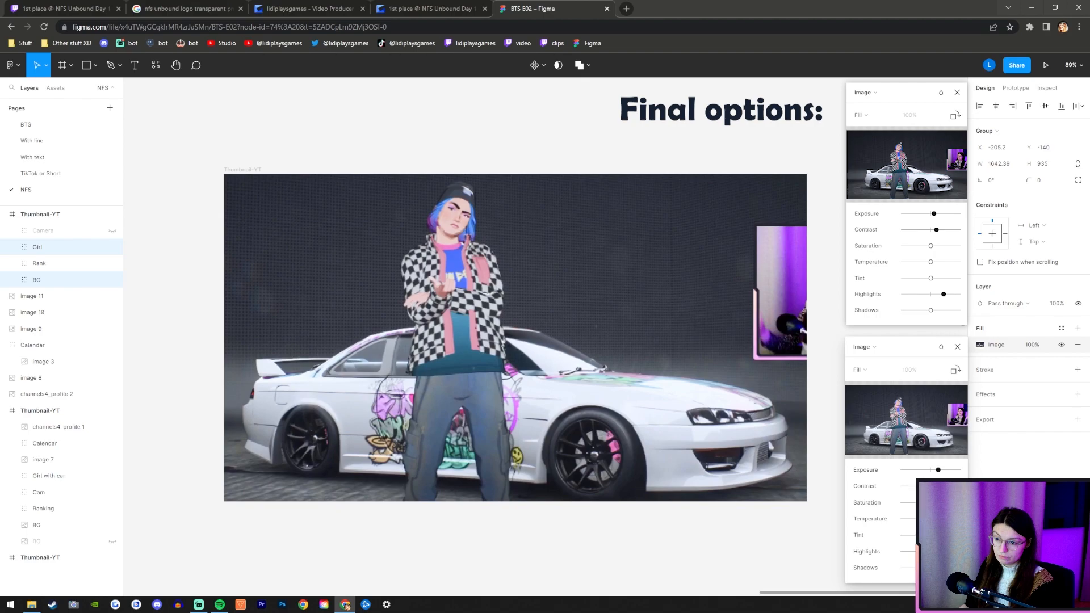
pyautogui.moveTo(938, 470); pyautogui.dragTo(934, 472)
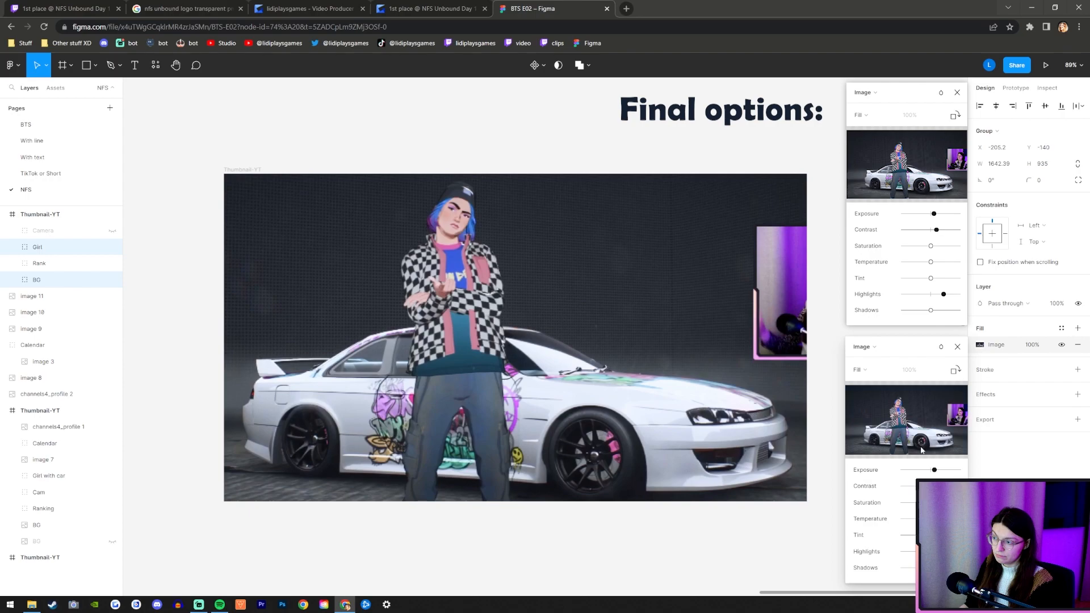
pyautogui.click(957, 347)
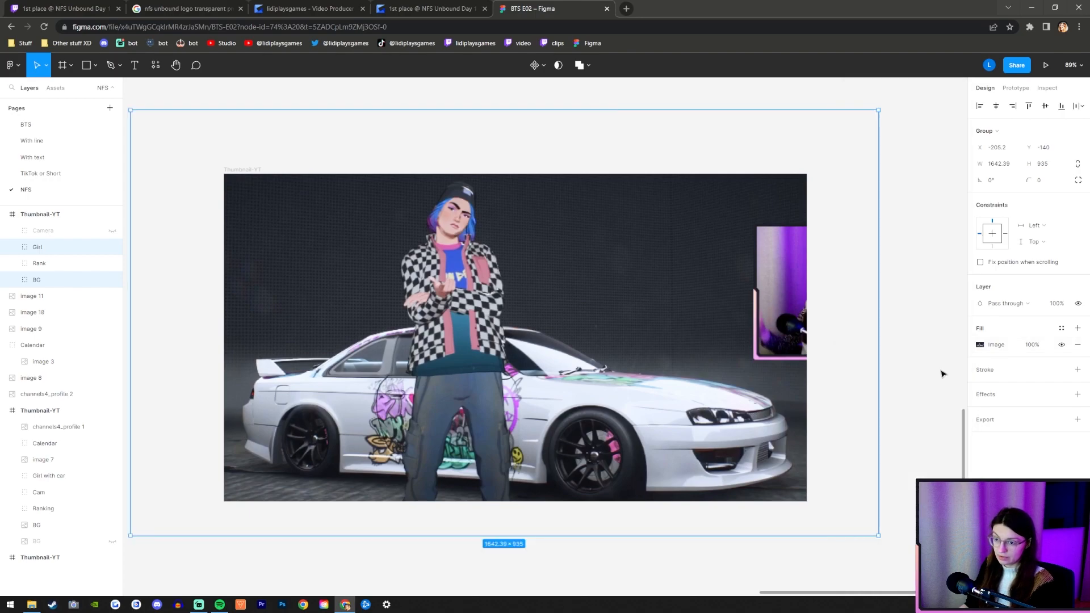
# Expand the thumbnail's layer groups to expose their images and make the Camera group visible.
pyautogui.click(12, 280)
pyautogui.click(12, 247)
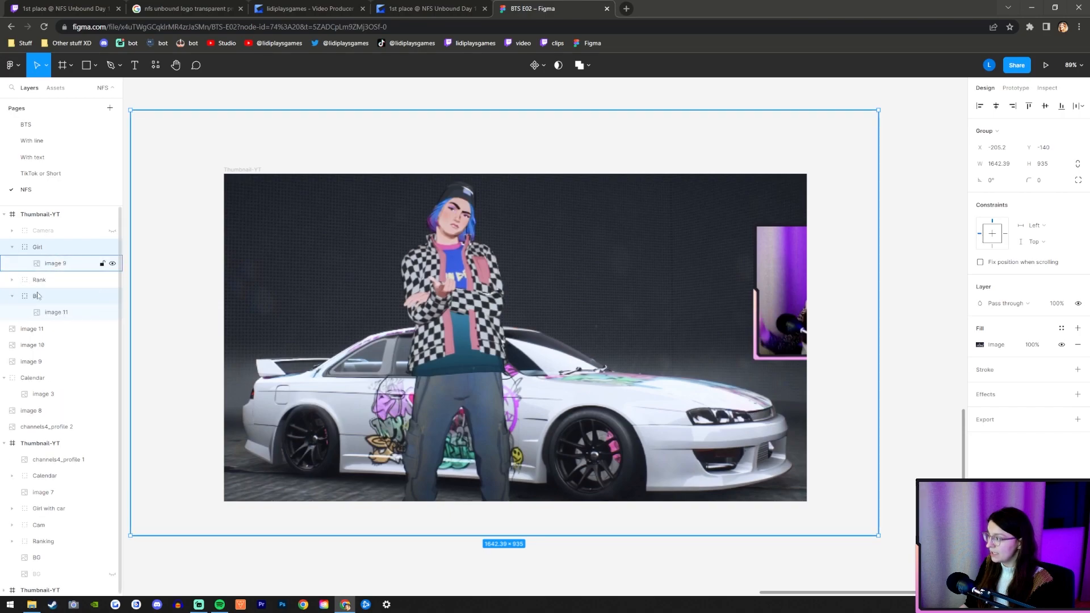
pyautogui.click(45, 248)
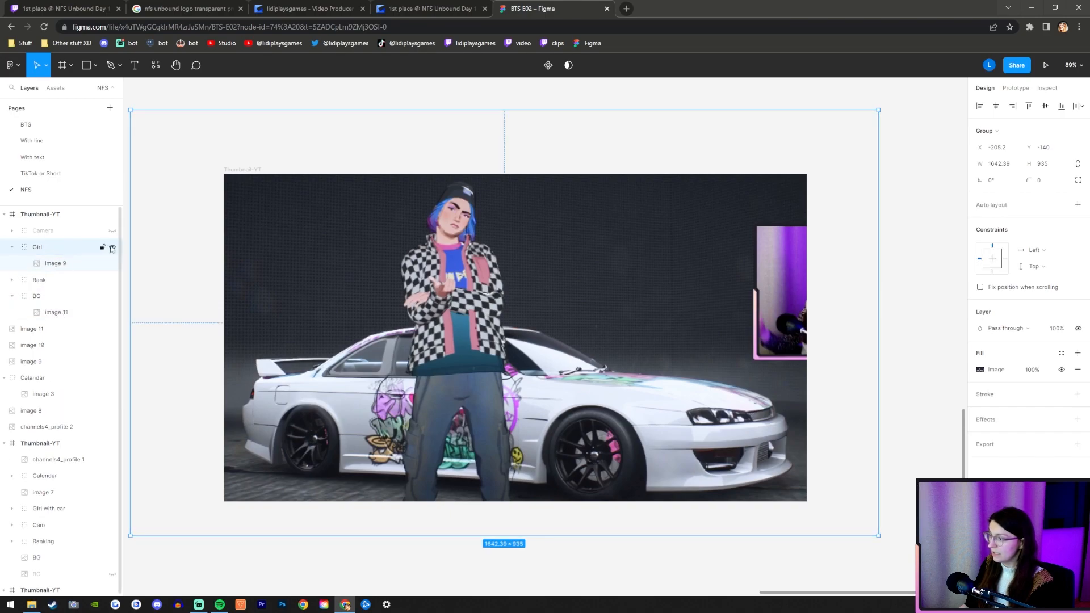
pyautogui.click(112, 247)
pyautogui.keyDown('shift'); pyautogui.click(37, 296); pyautogui.keyUp('shift')
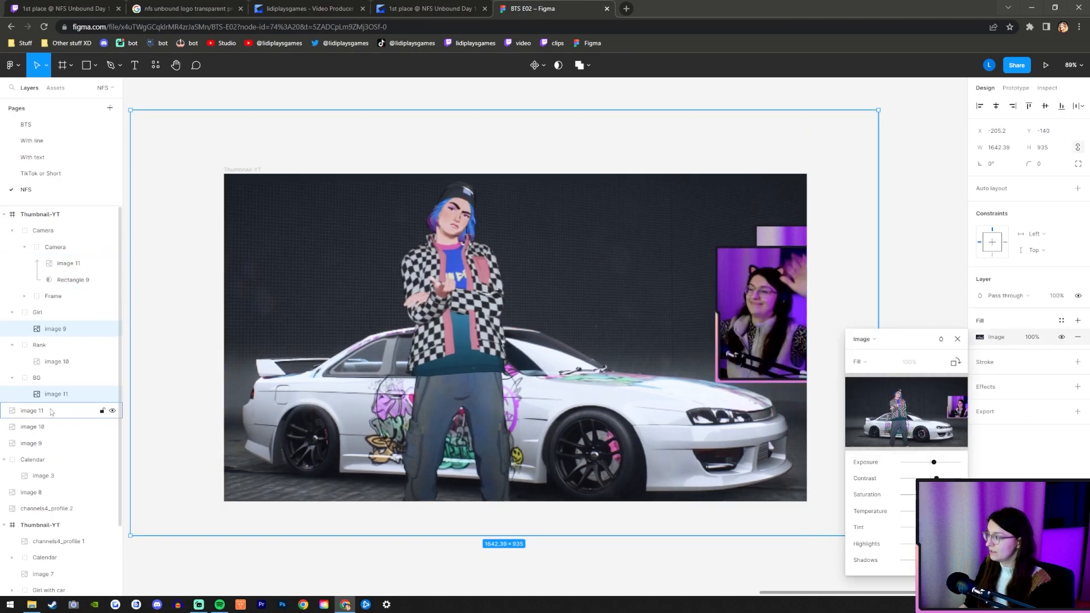
# Raise the Exposure, Contrast and Highlights of the image 10 fill in the Rank group.
pyautogui.click(66, 363)
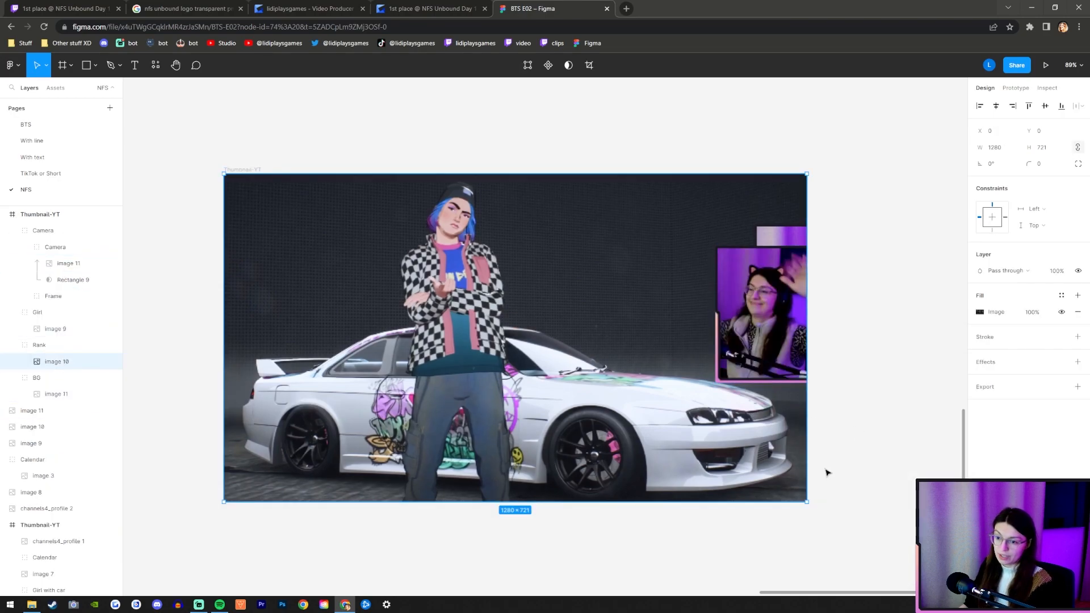
pyautogui.click(979, 312)
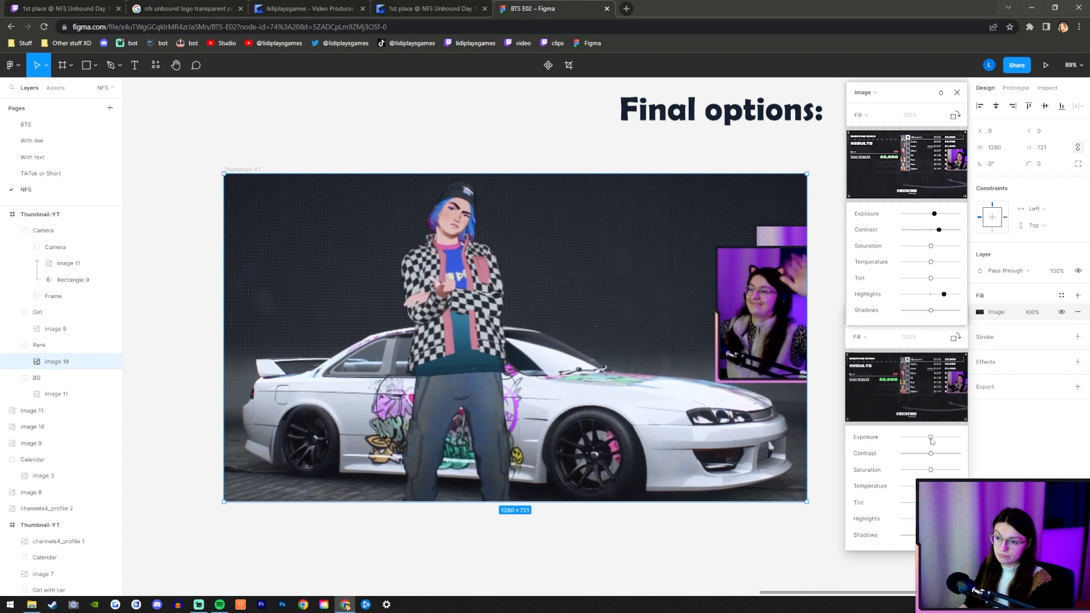
pyautogui.moveTo(931, 437); pyautogui.dragTo(939, 453)
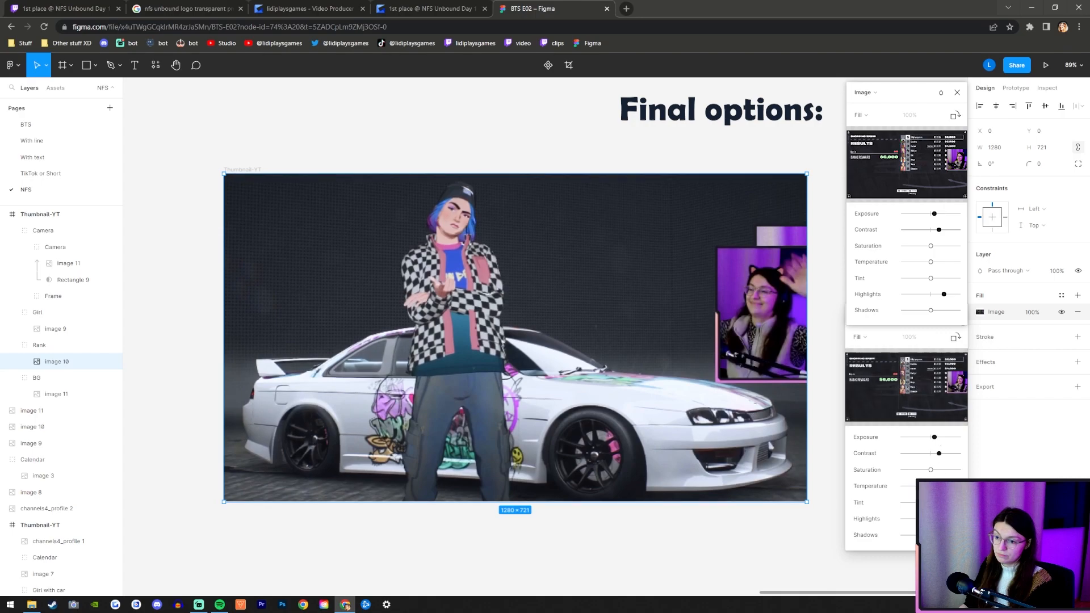
# Review the fill settings of image 9 and raise Exposure, Contrast and Highlights on image 11 in the Camera group.
pyautogui.click(47, 330)
pyautogui.click(980, 312)
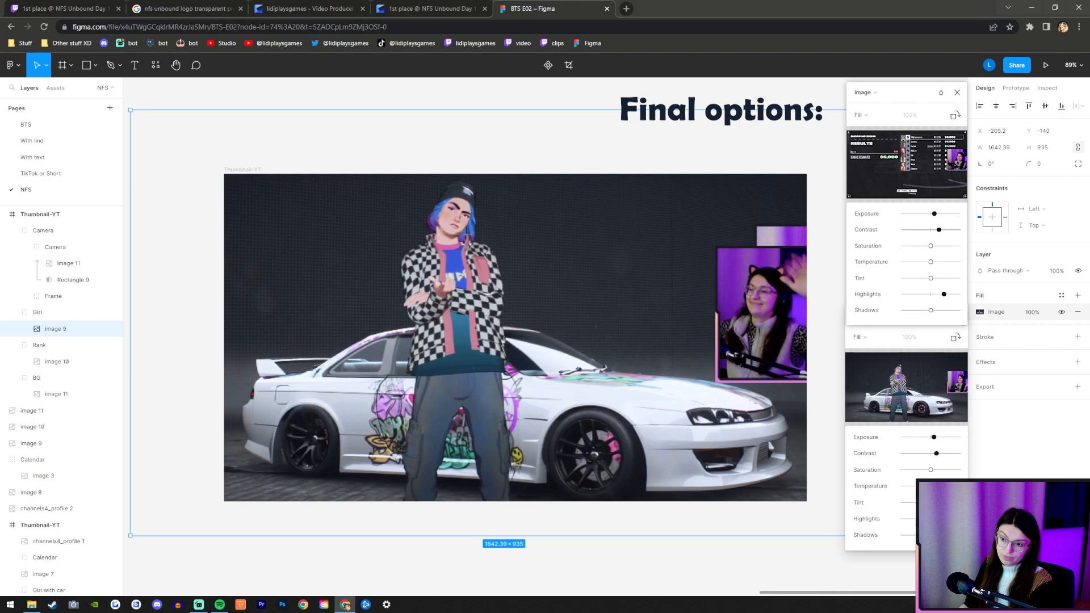
pyautogui.click(65, 263)
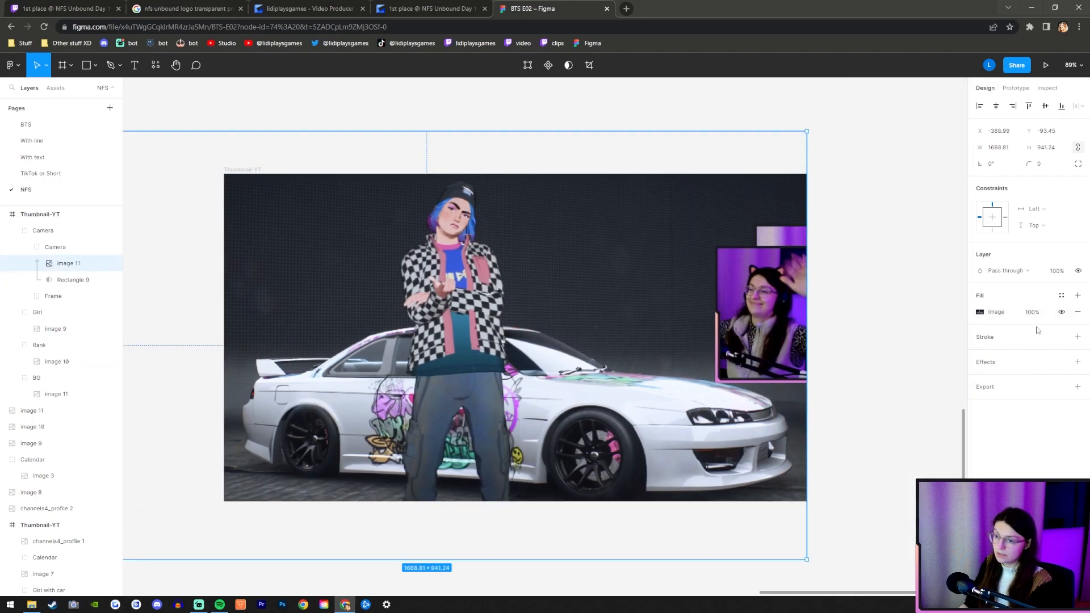
pyautogui.click(980, 312)
pyautogui.moveTo(931, 438); pyautogui.dragTo(940, 454)
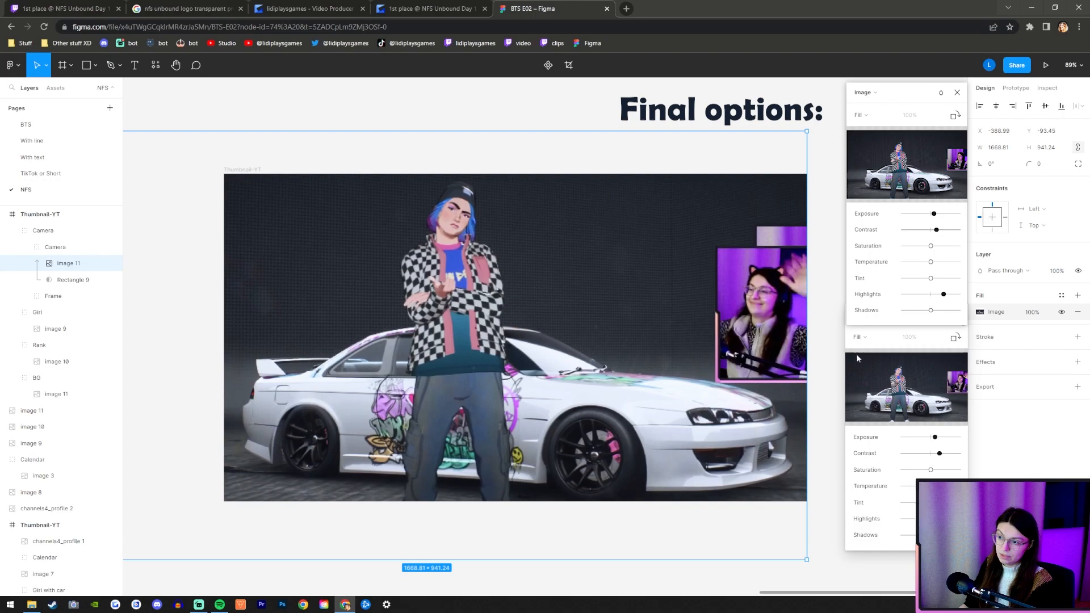
pyautogui.click(957, 314)
pyautogui.click(889, 417)
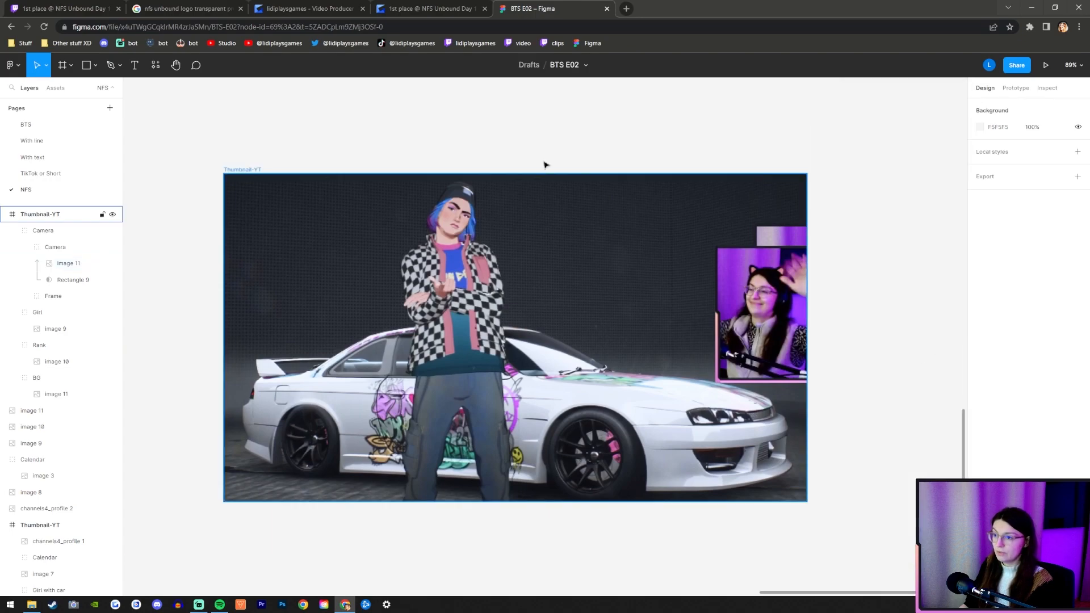
# Enlarge the Camera group to 401 × 387.52 and position it at X 1028, Y 103 on the thumbnail's right edge.
pyautogui.click(12, 230)
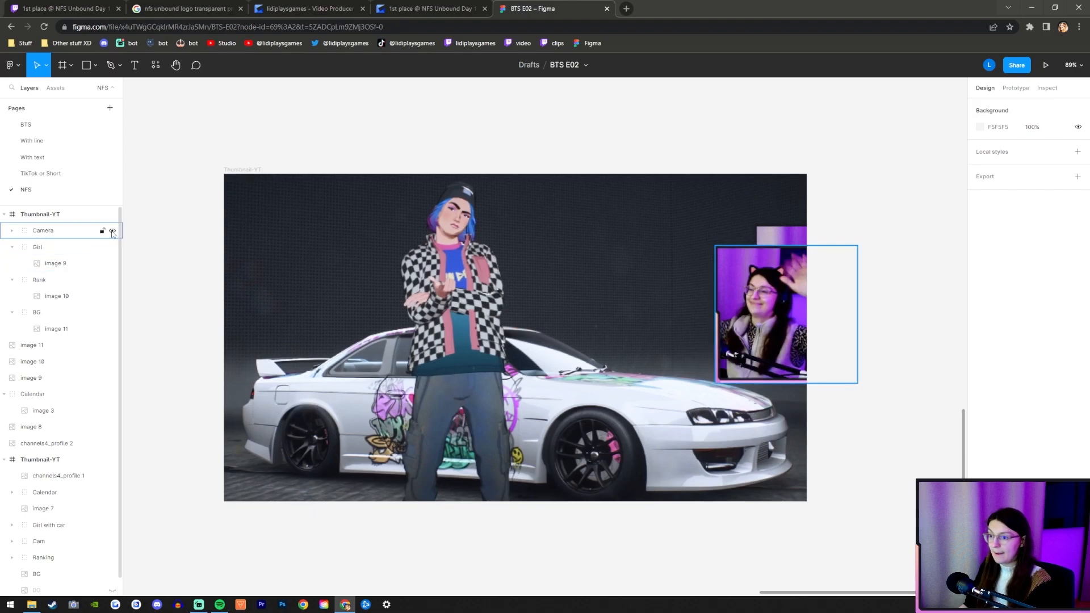
pyautogui.click(67, 237)
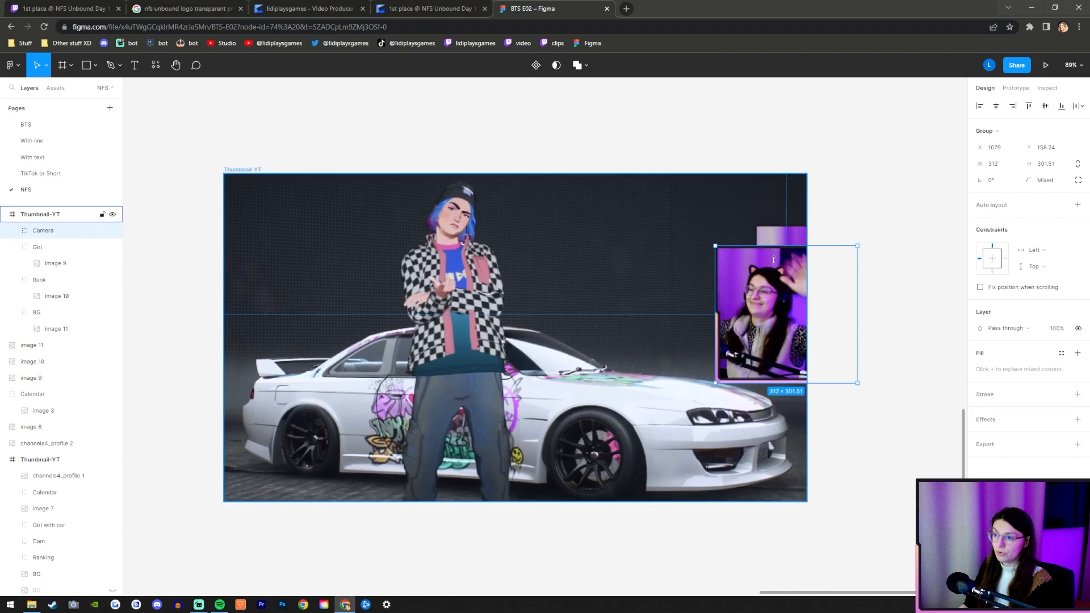
pyautogui.moveTo(715, 329); pyautogui.dragTo(750, 332)
pyautogui.click(905, 435)
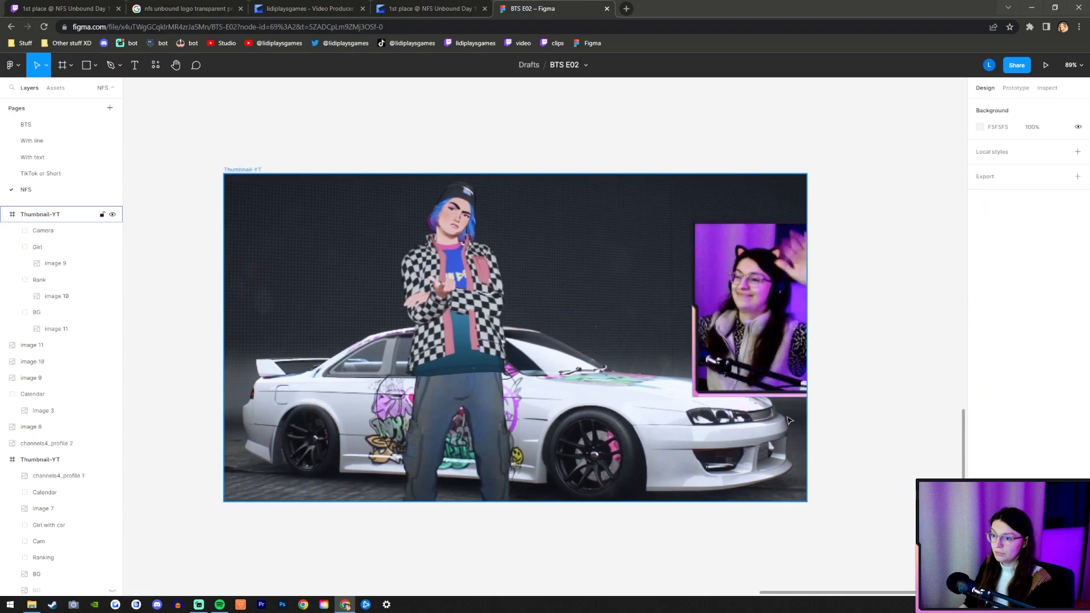
# Move the Girl group above Camera and hide it, keeping the Girl, Rank and BG groups collapsed.
pyautogui.click(12, 248)
pyautogui.moveTo(35, 248); pyautogui.dragTo(34, 226)
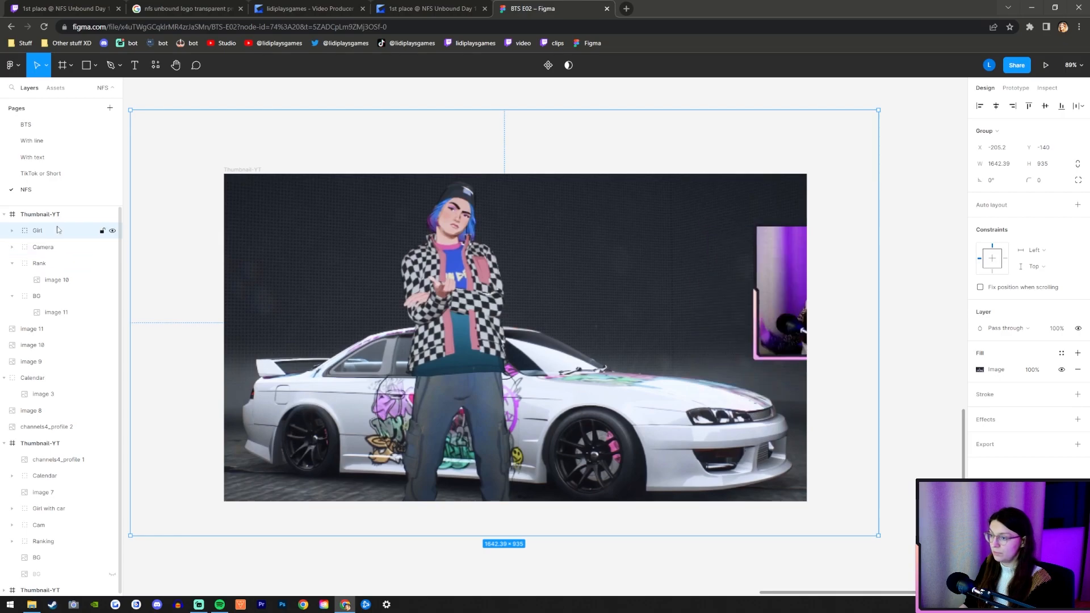
pyautogui.click(13, 265)
pyautogui.click(11, 281)
pyautogui.click(43, 263)
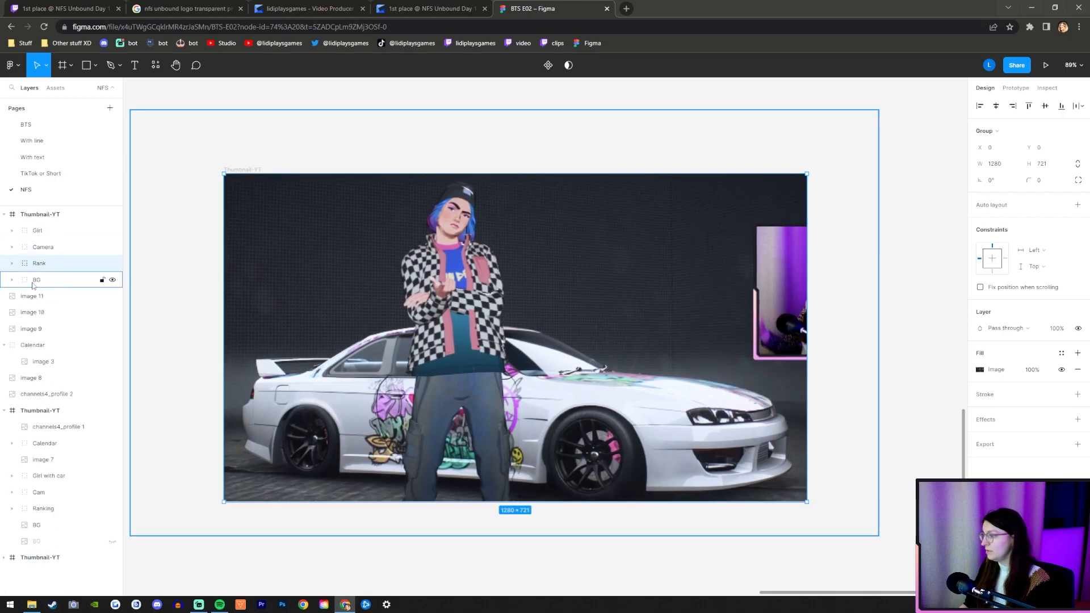
pyautogui.click(112, 231)
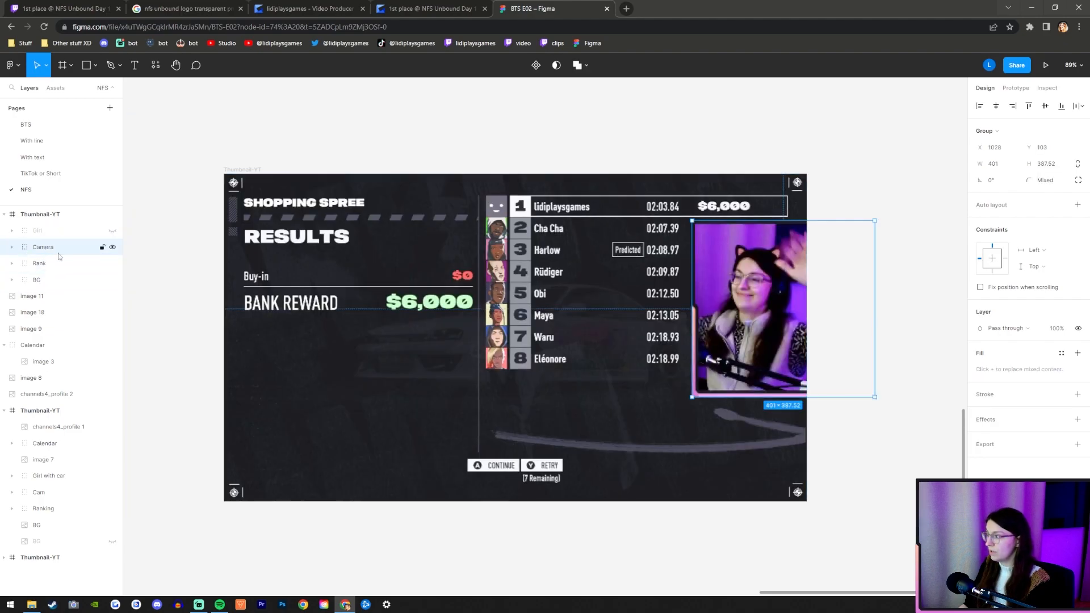
# Scale the Rank group up to 1968 × 1108.54 and shift it to X -868, Y -56 to bring the ranking table forward.
pyautogui.scroll(-3, 680, 417)
pyautogui.moveTo(389, 395); pyautogui.dragTo(189, 400)
pyautogui.moveTo(524, 333); pyautogui.dragTo(483, 372)
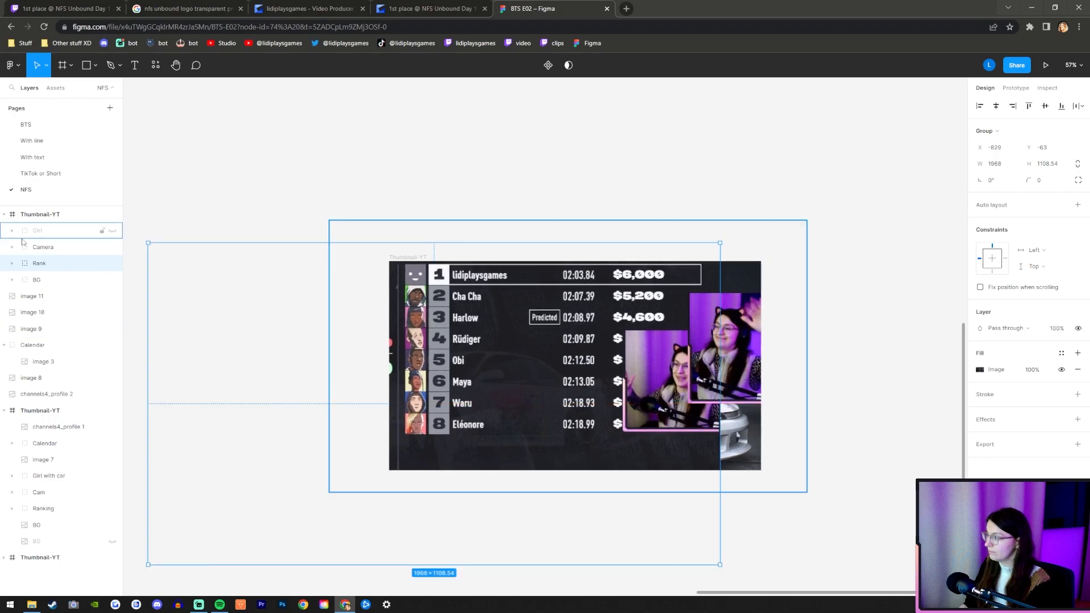
pyautogui.click(12, 264)
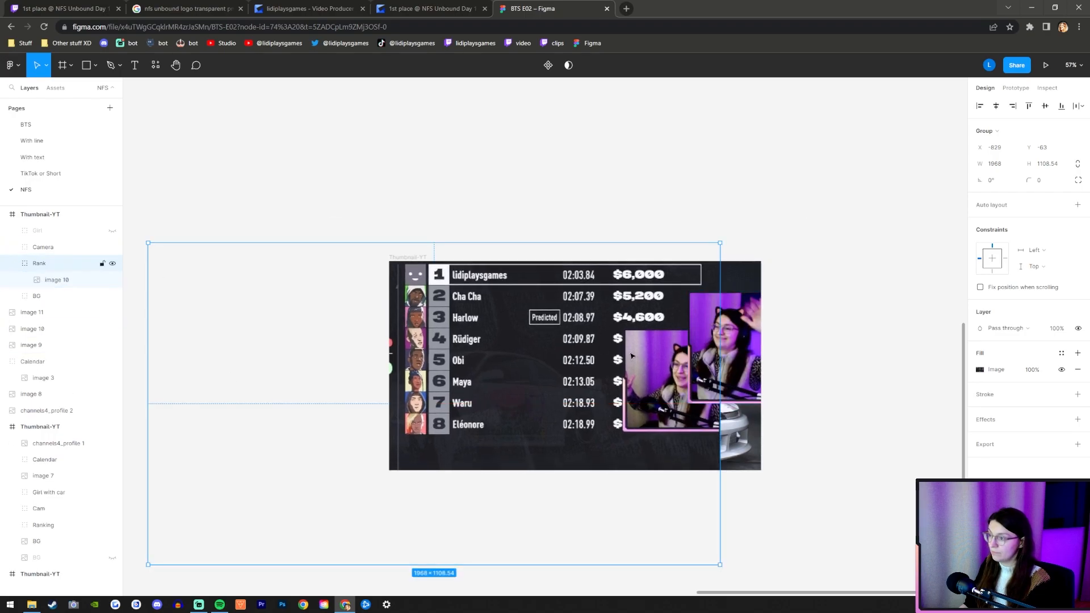
pyautogui.moveTo(538, 334); pyautogui.dragTo(527, 337)
pyautogui.press('Up')
pyautogui.press('Up')
pyautogui.press('Up')
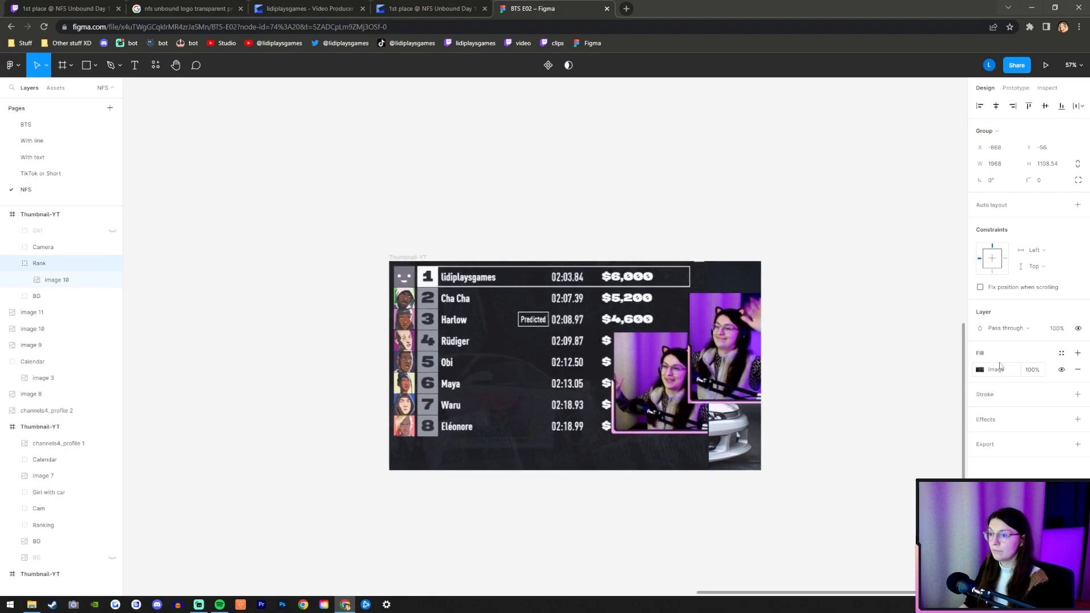
# Enlarge the Rank group further to 2148 × 1209.93 and place it at X -949, Y -62.
pyautogui.moveTo(709, 435); pyautogui.dragTo(761, 440)
pyautogui.moveTo(599, 359); pyautogui.dragTo(576, 371)
pyautogui.click(46, 280)
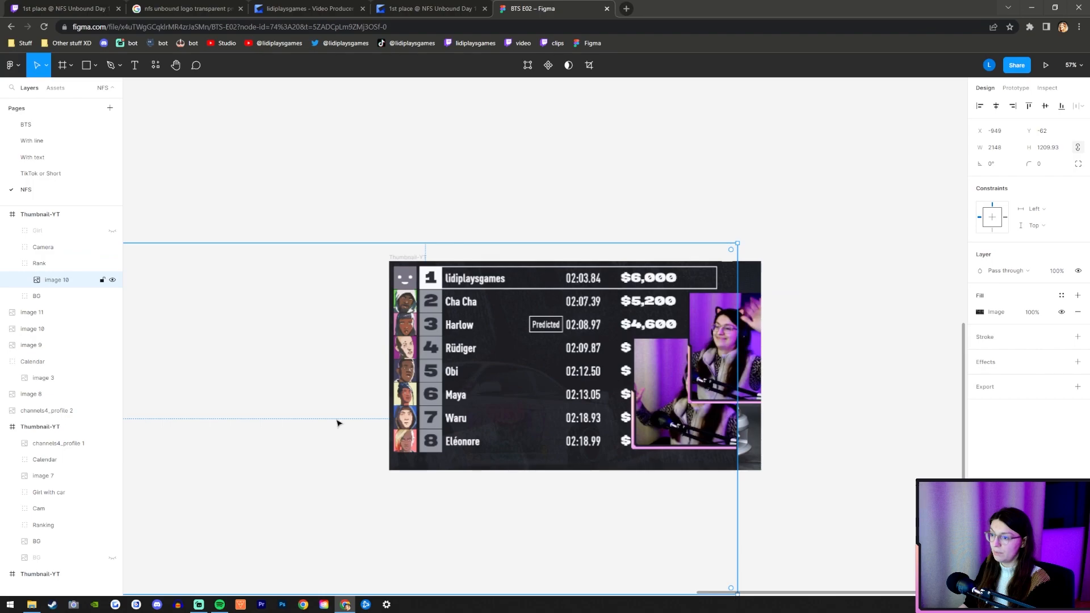
pyautogui.click(51, 264)
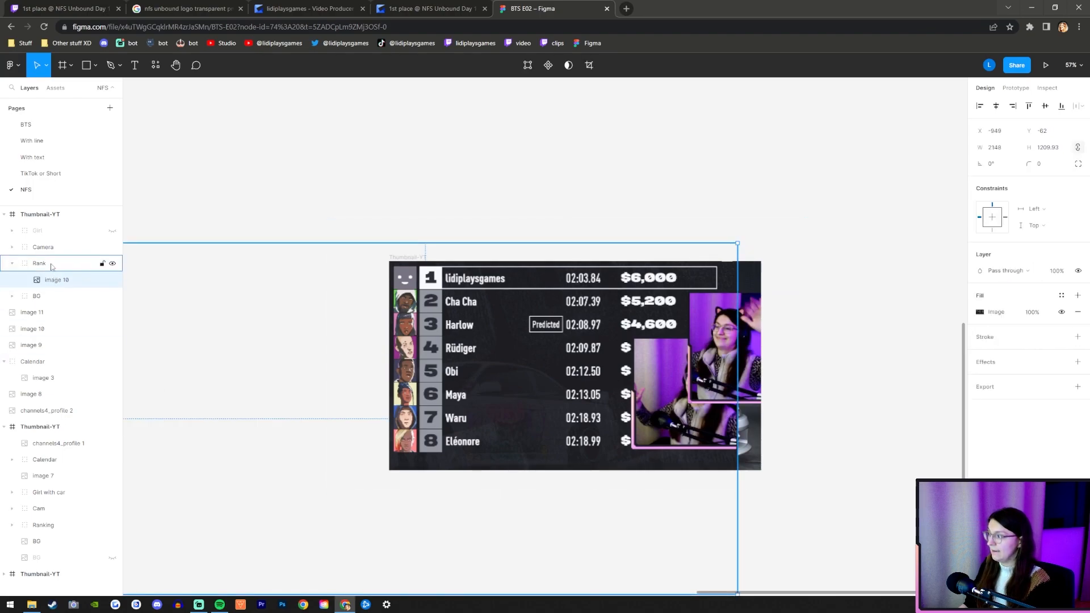
pyautogui.click(258, 227)
# Draw a rectangle about 1416 × 823 covering the thumbnail and place it below image 10 in the Rank group.
pyautogui.click(86, 65)
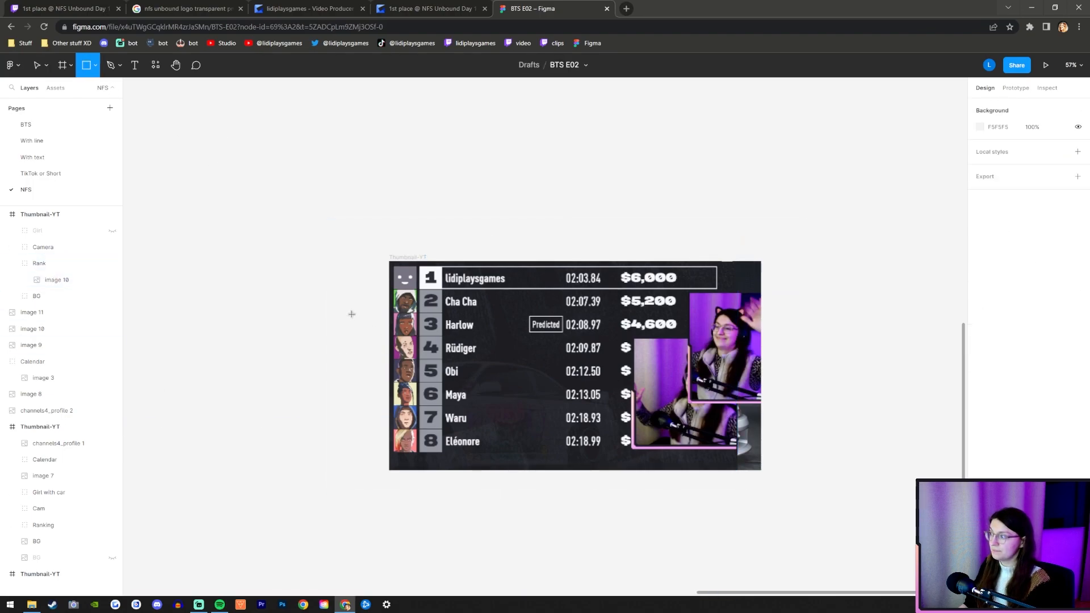
pyautogui.moveTo(378, 253)
pyautogui.mouseDown()
pyautogui.moveTo(798, 489)
pyautogui.moveTo(789, 492)
pyautogui.mouseUp()
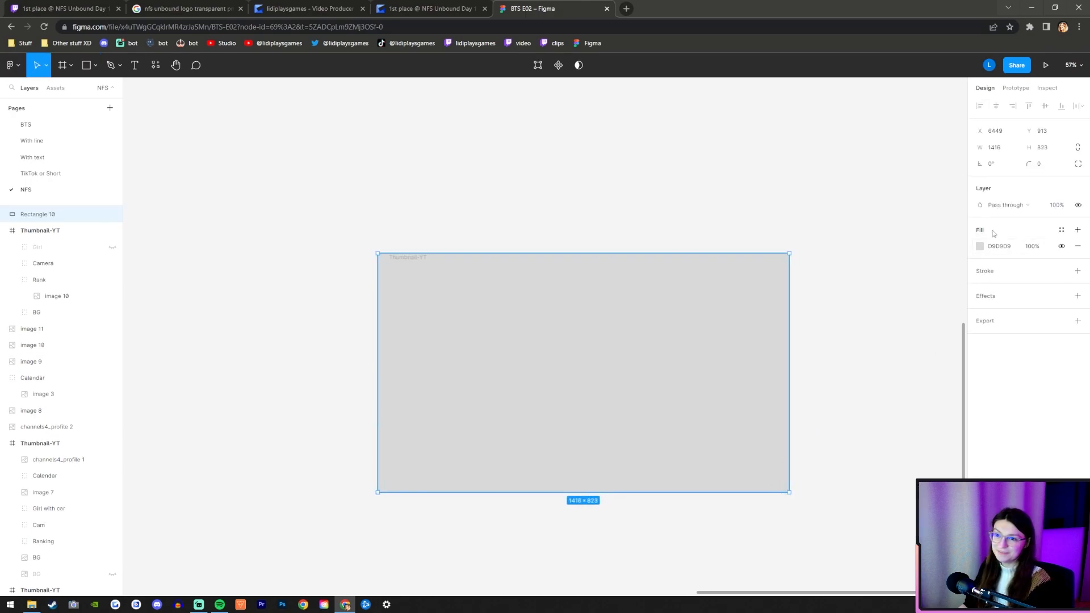
pyautogui.click(979, 247)
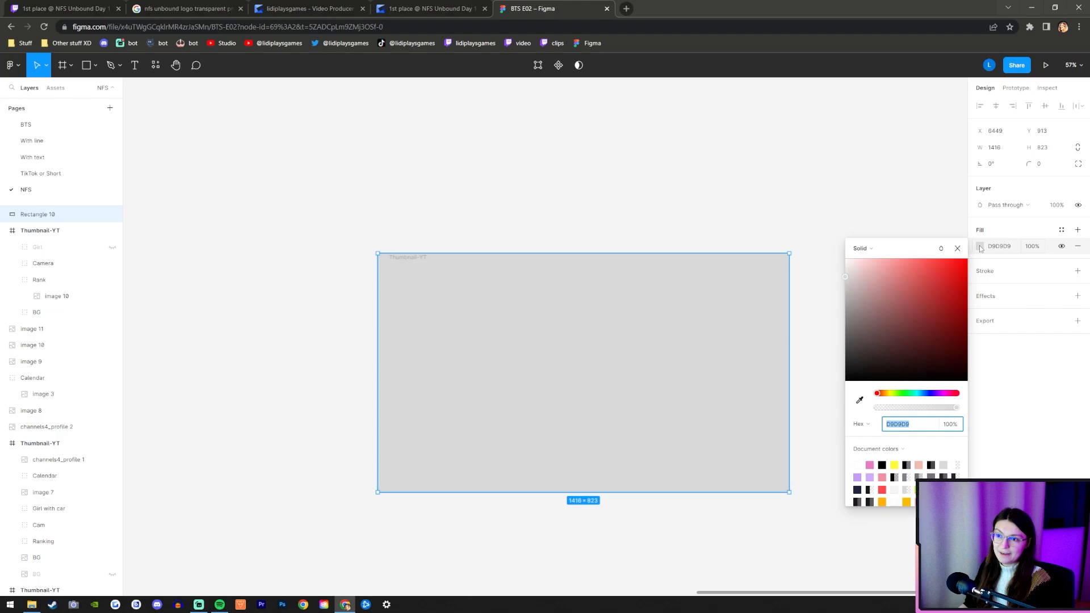
pyautogui.click(980, 249)
pyautogui.moveTo(42, 215); pyautogui.dragTo(56, 280)
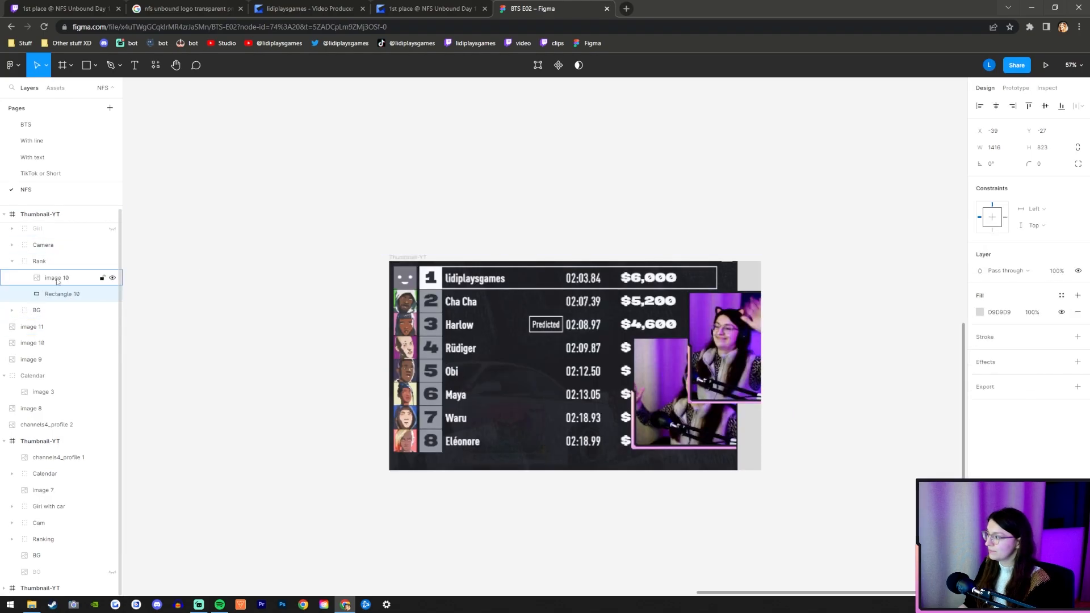
# Mask image 10 with the new rectangle inside the Rank group.
pyautogui.click(56, 279)
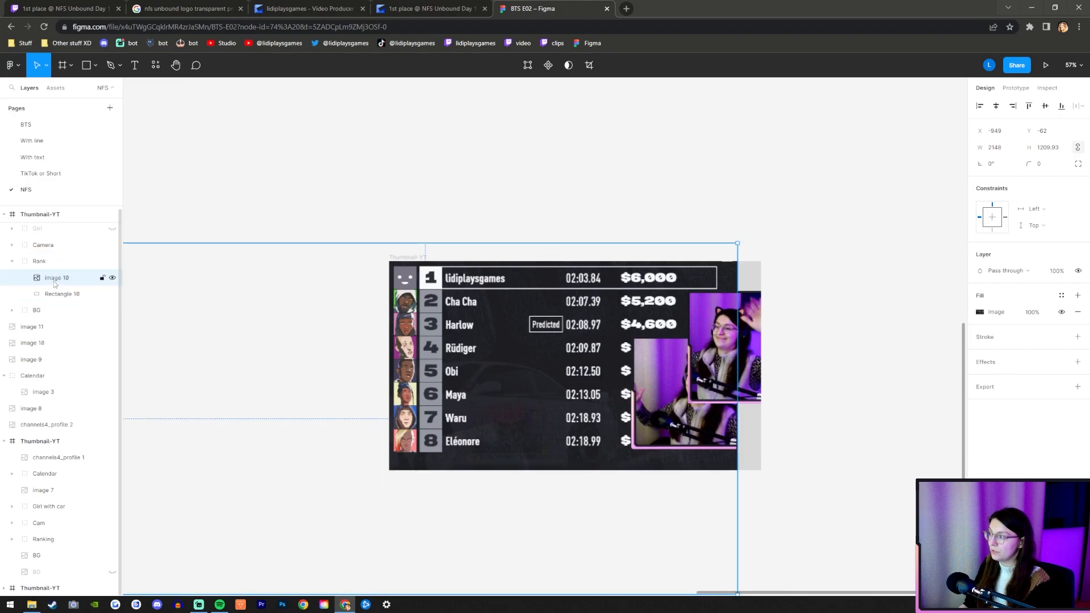
pyautogui.keyDown('shift'); pyautogui.click(61, 294); pyautogui.keyUp('shift')
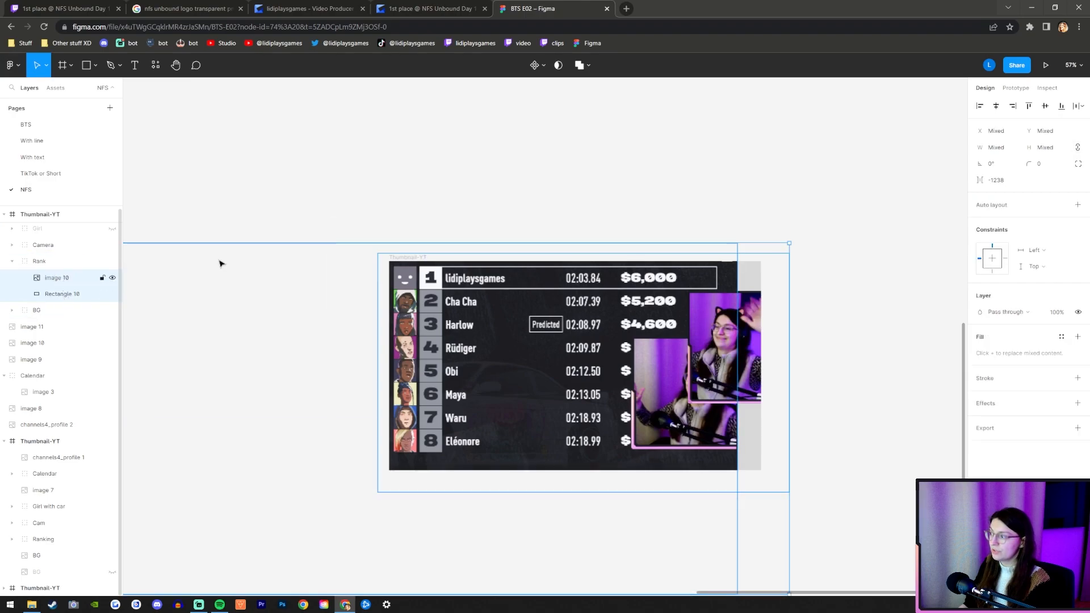
pyautogui.click(558, 64)
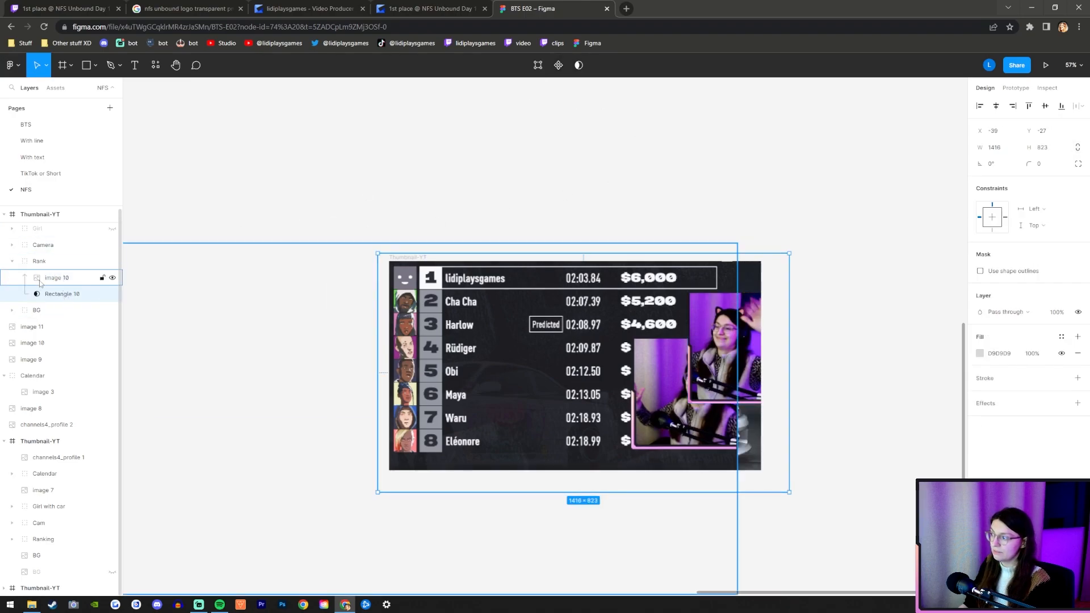
pyautogui.click(41, 283)
pyautogui.click(44, 290)
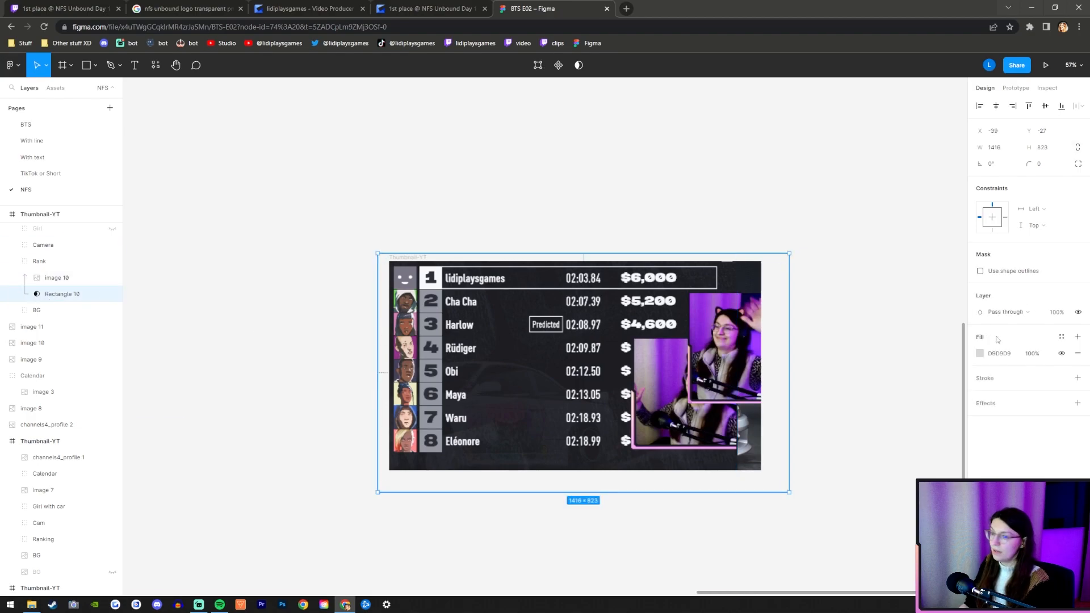
# Change the mask rectangle's fill to a linear gradient with white color stops.
pyautogui.click(979, 354)
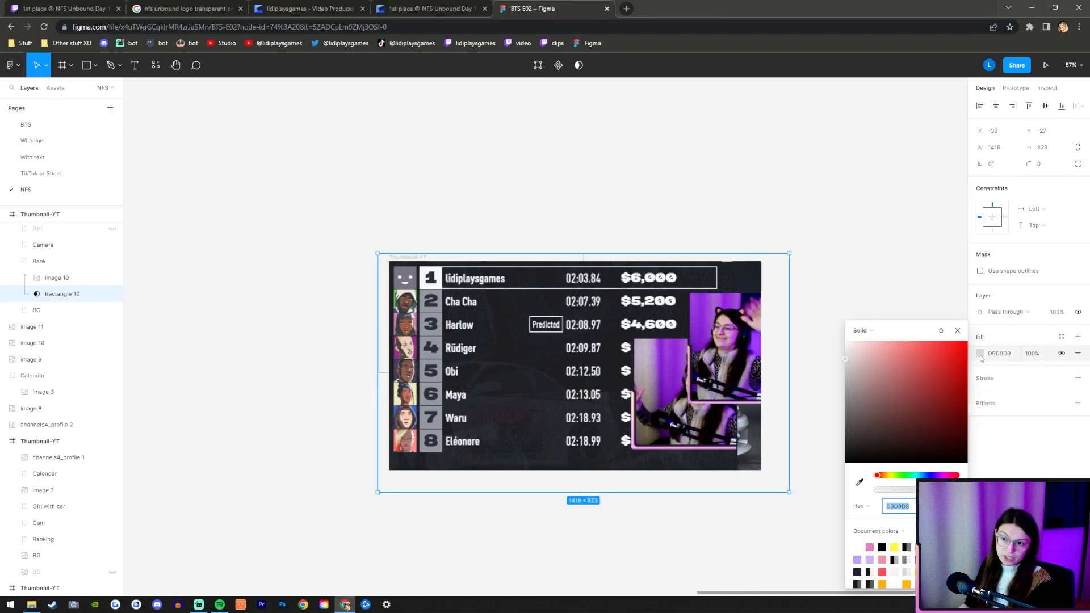
pyautogui.click(884, 331)
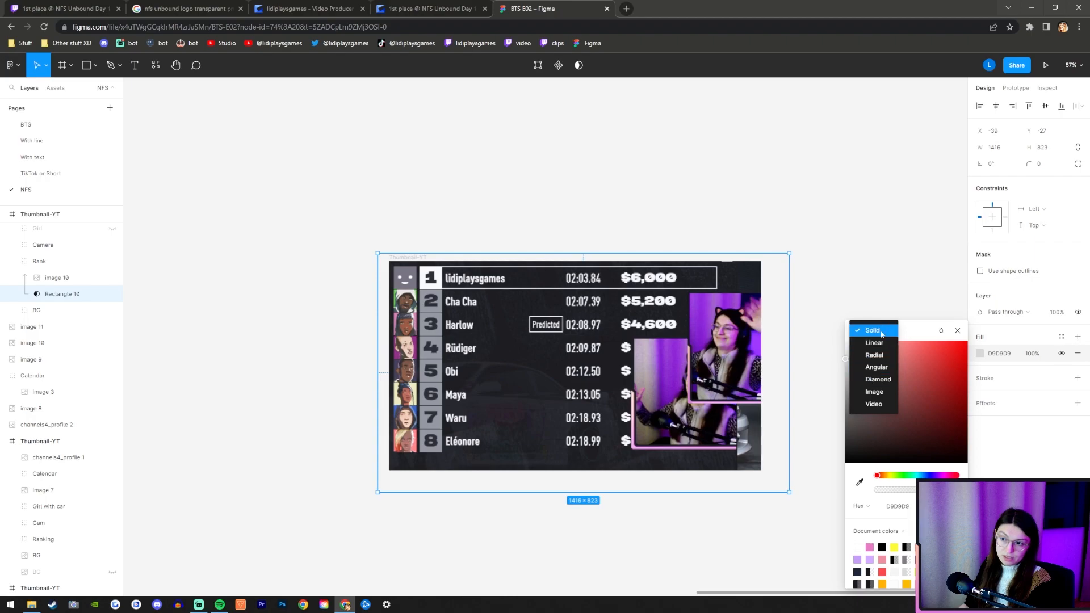
pyautogui.click(874, 343)
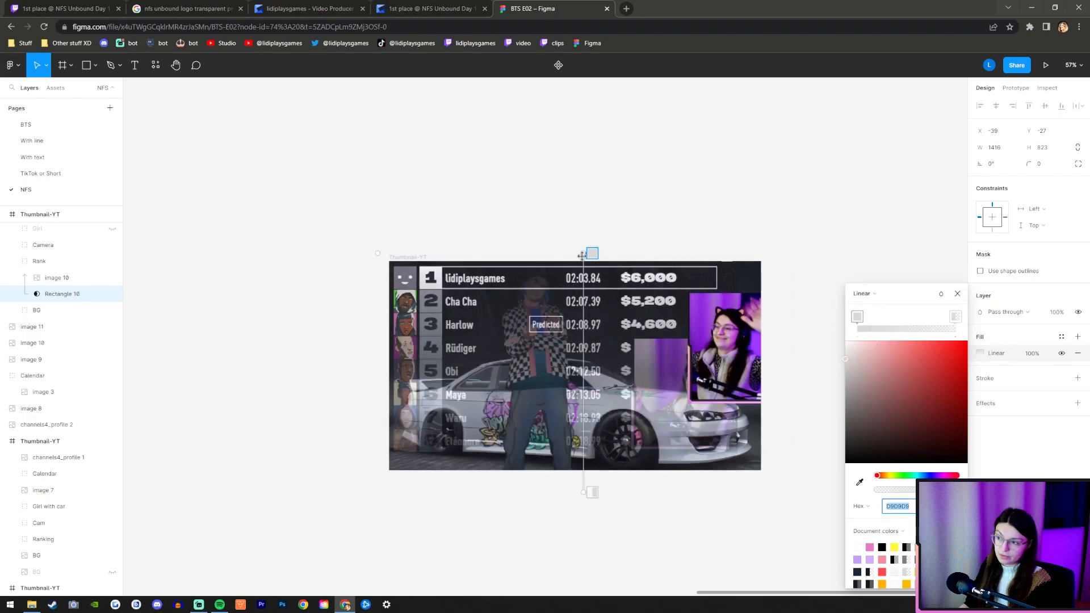
pyautogui.click(859, 318)
pyautogui.moveTo(867, 370); pyautogui.dragTo(752, 296)
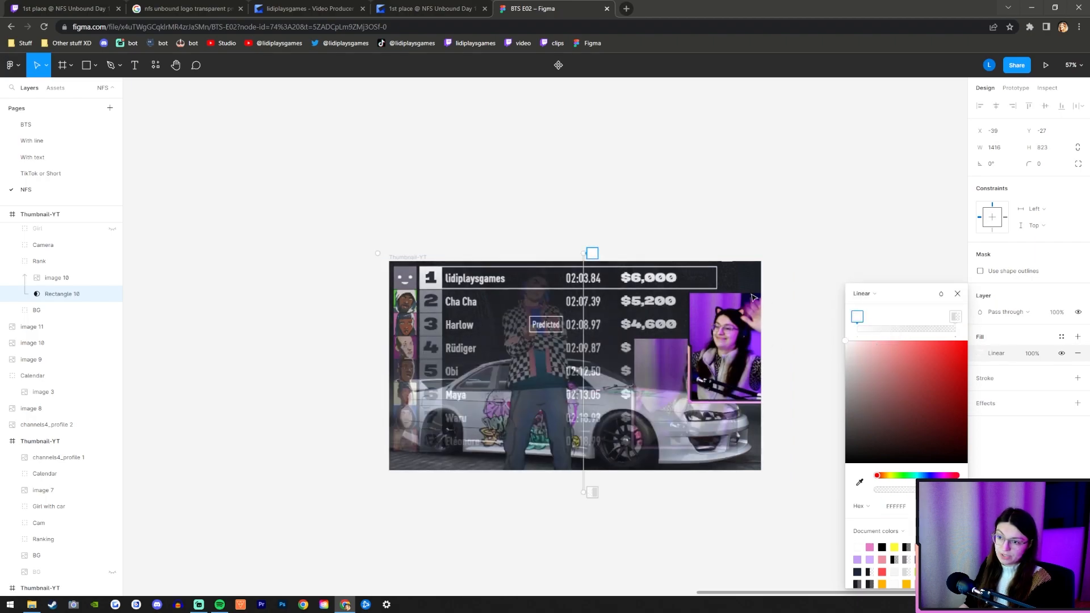
pyautogui.click(956, 316)
pyautogui.click(860, 318)
# Shorten the mask gradient to fade the ranking out below the third row, adding a stop near the transparent end.
pyautogui.moveTo(592, 253); pyautogui.dragTo(570, 278)
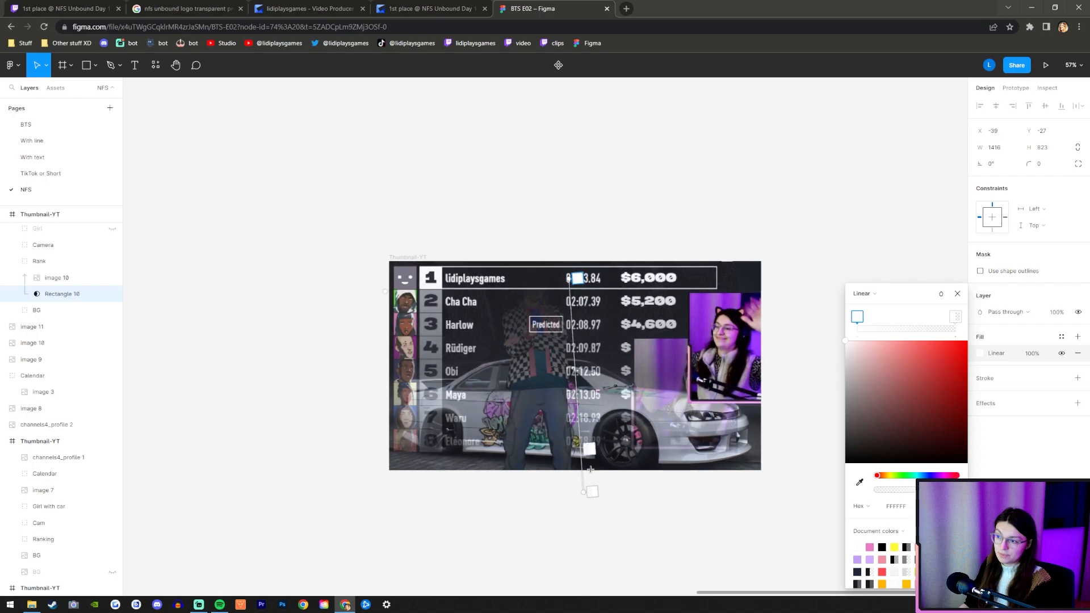
pyautogui.moveTo(582, 497); pyautogui.dragTo(574, 342)
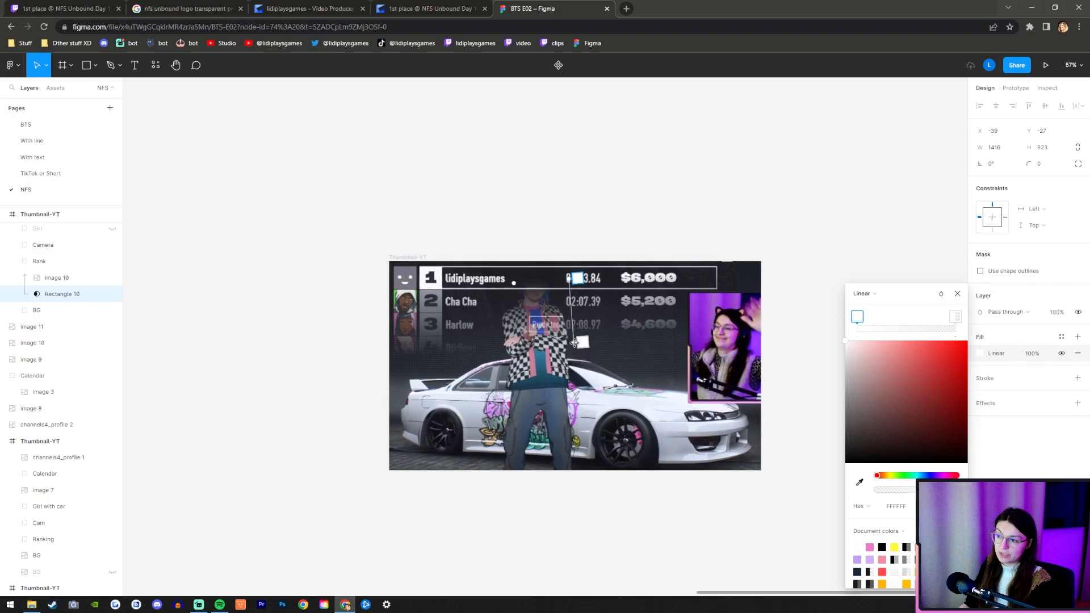
pyautogui.click(579, 328)
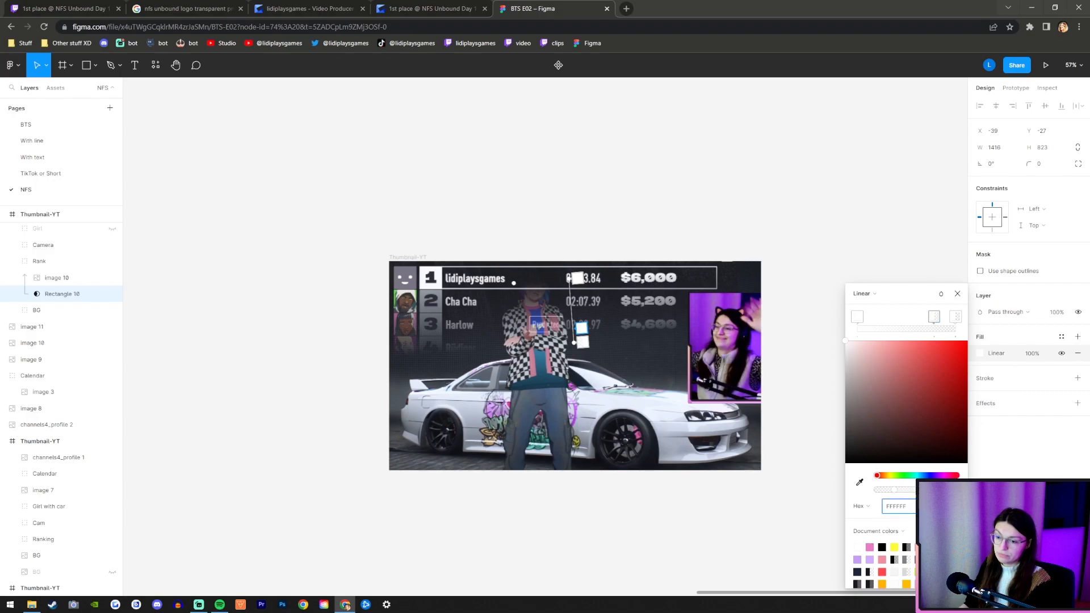
pyautogui.press('Return')
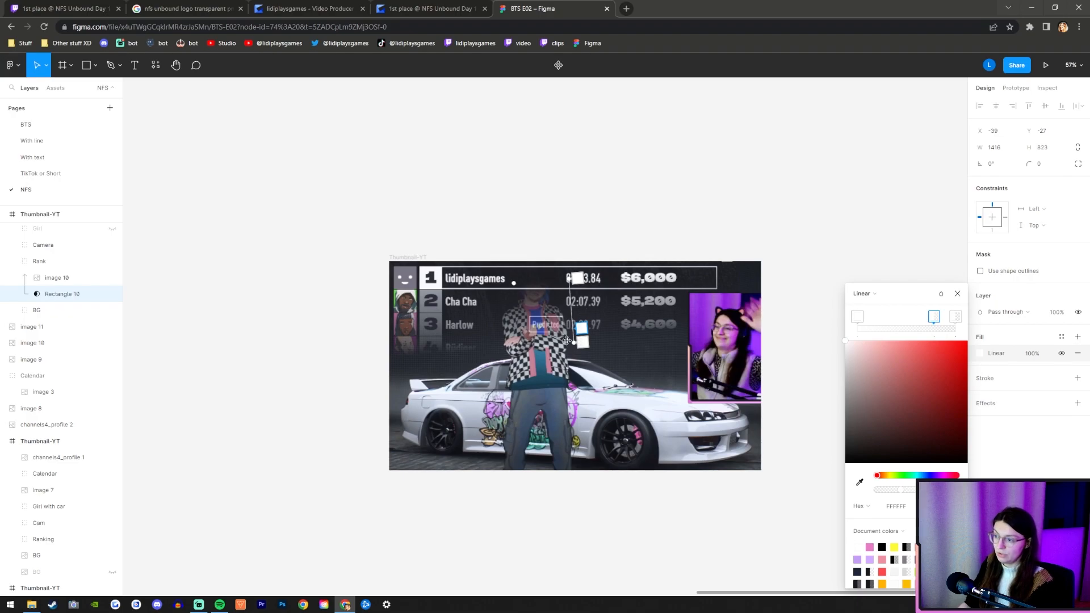
pyautogui.click(957, 294)
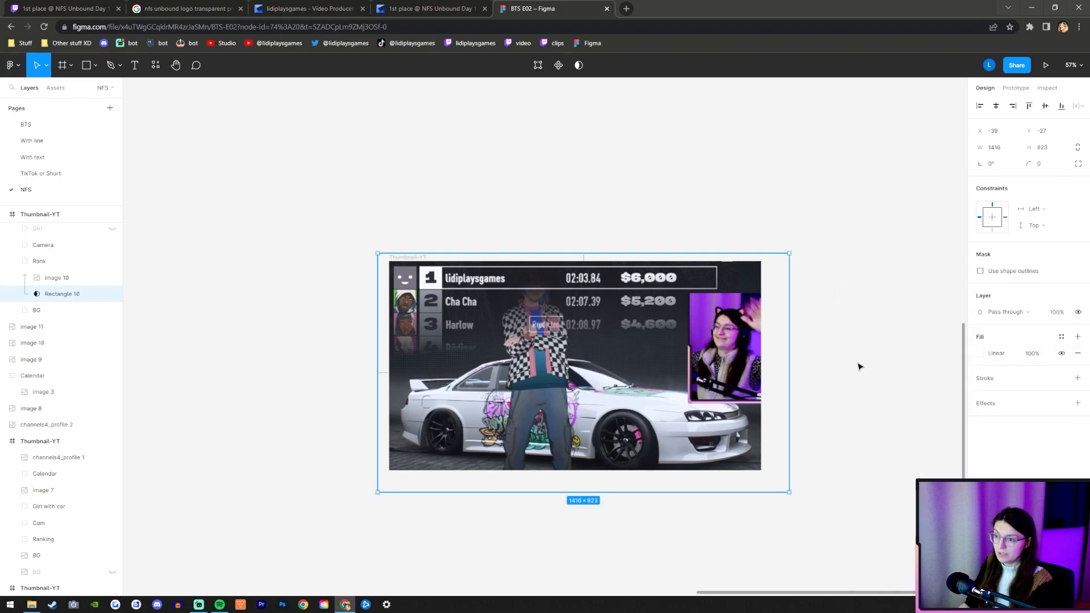
pyautogui.click(858, 365)
pyautogui.scroll(5, 575, 408)
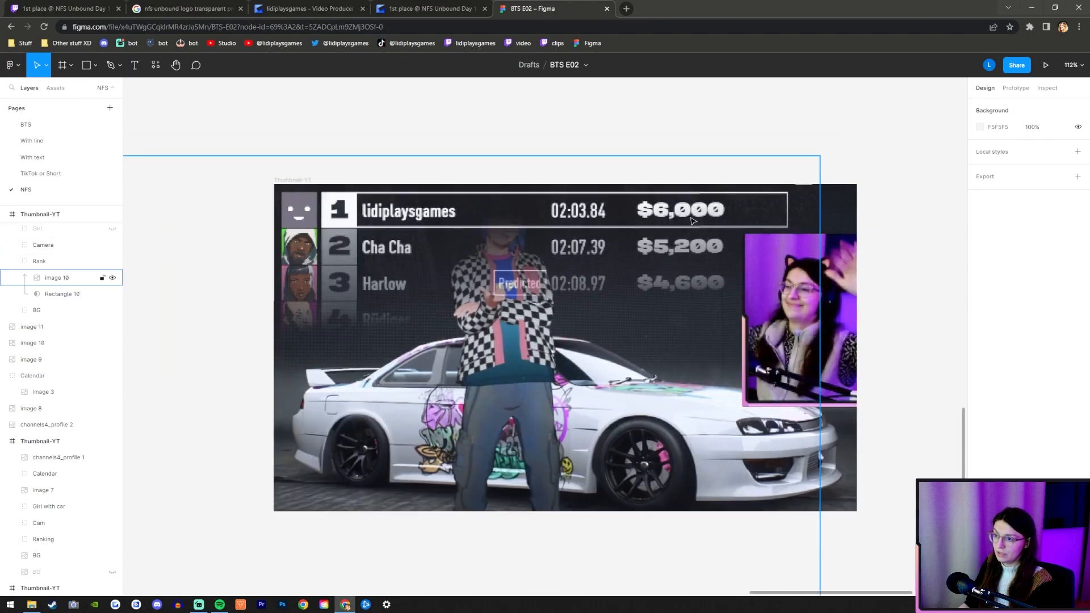
# Nudge the Rank group up to Y -30 and make the Girl group visible again.
pyautogui.click(55, 262)
pyautogui.moveTo(507, 235); pyautogui.dragTo(507, 233)
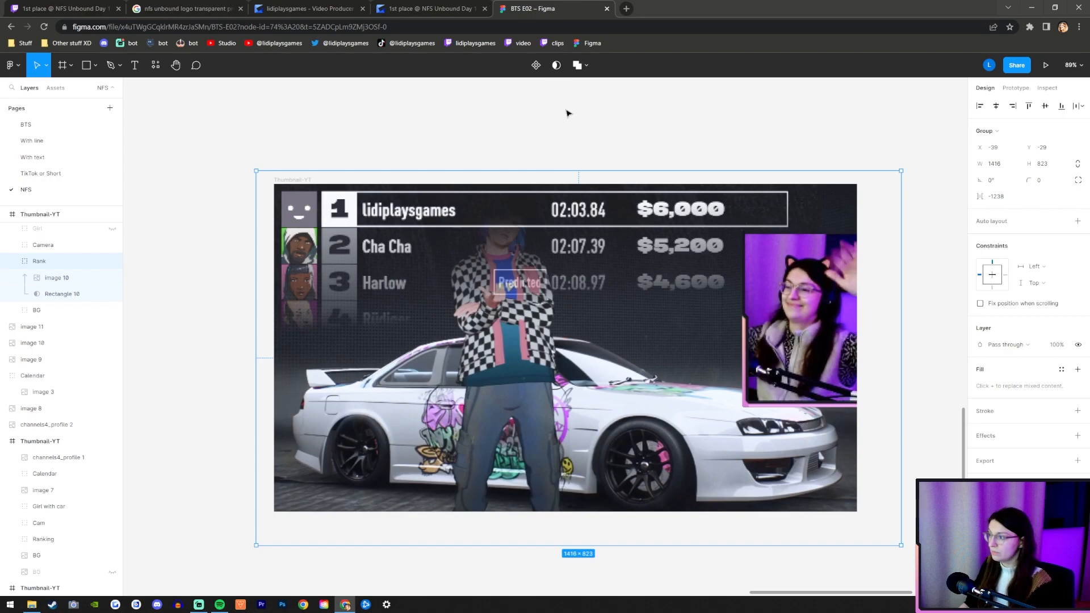
pyautogui.press('Up')
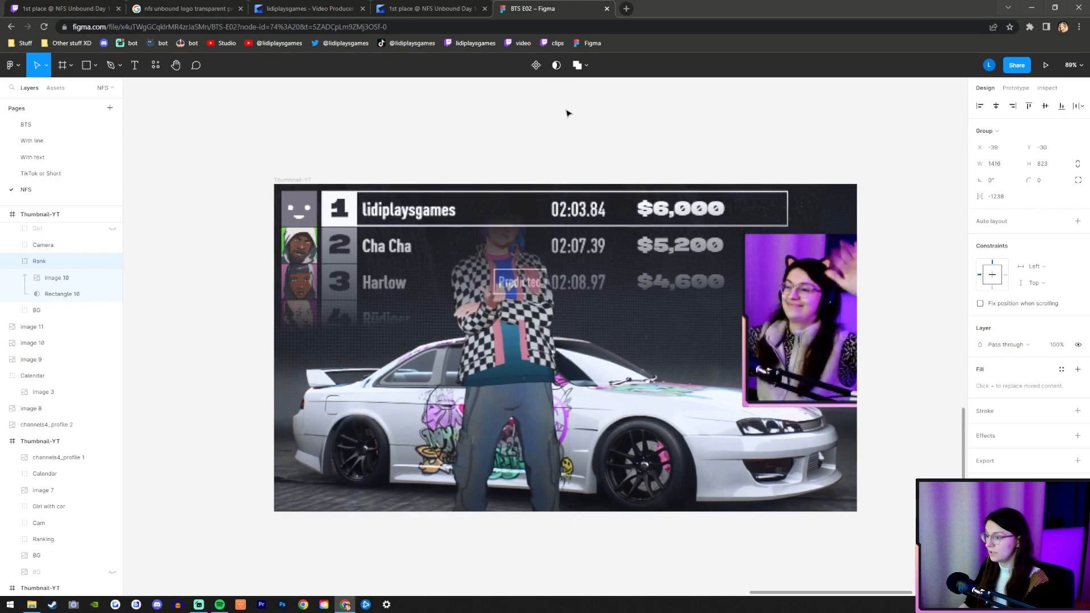
pyautogui.click(56, 230)
pyautogui.click(113, 231)
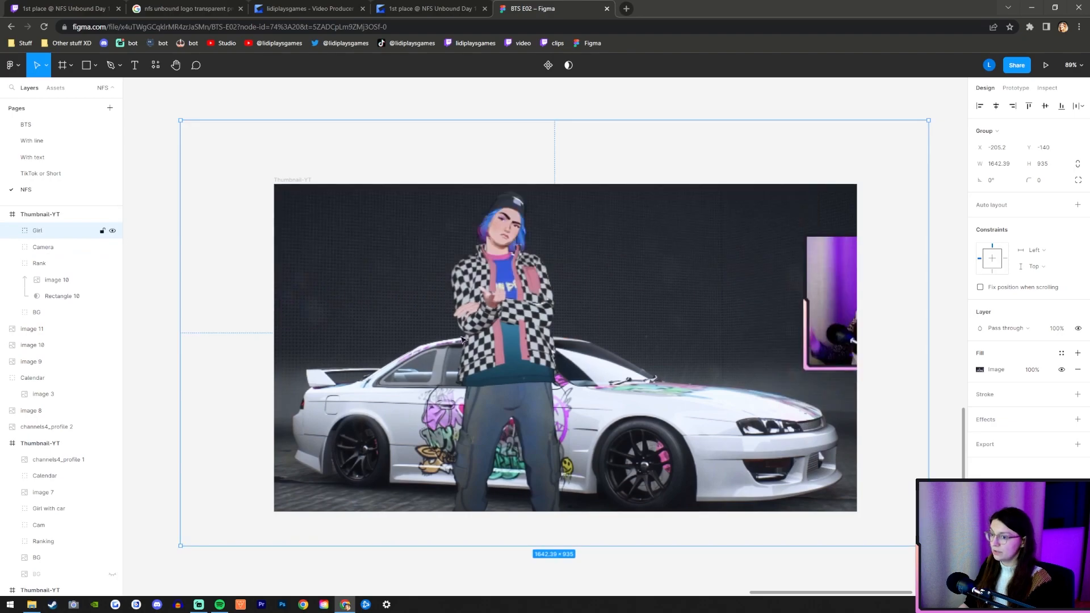
# Start a Pen tool path where the girl's left-hand elbow meets the car roof.
pyautogui.click(151, 121)
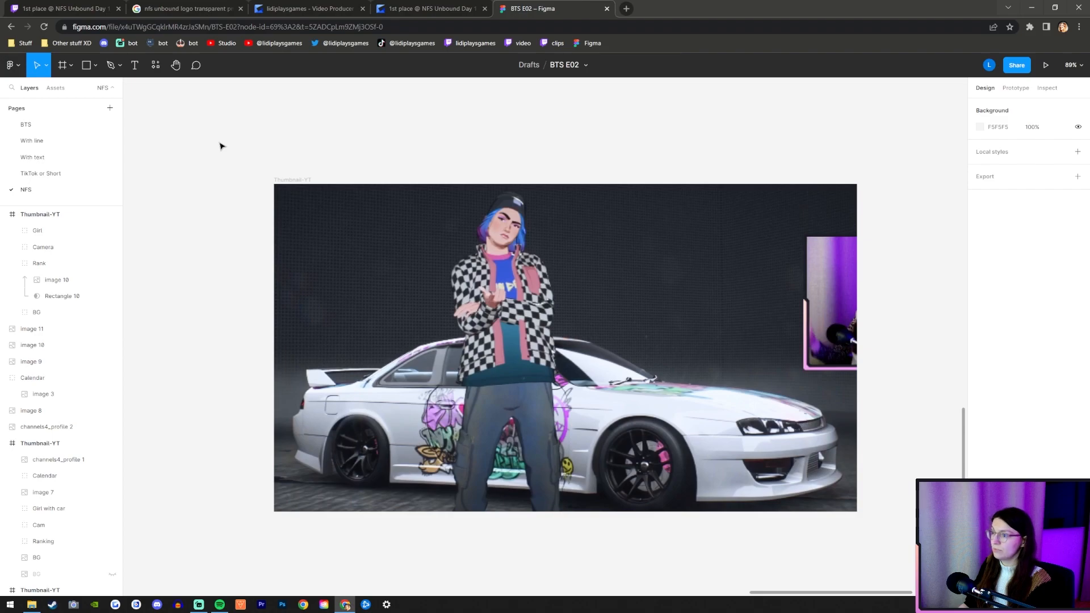
pyautogui.click(111, 65)
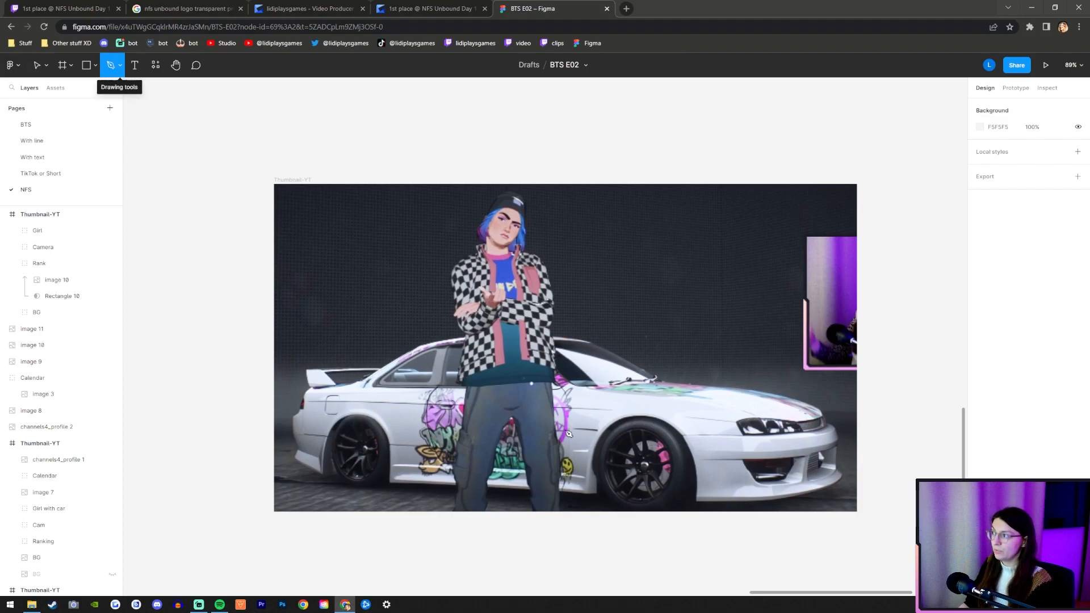
pyautogui.scroll(6, 362, 430)
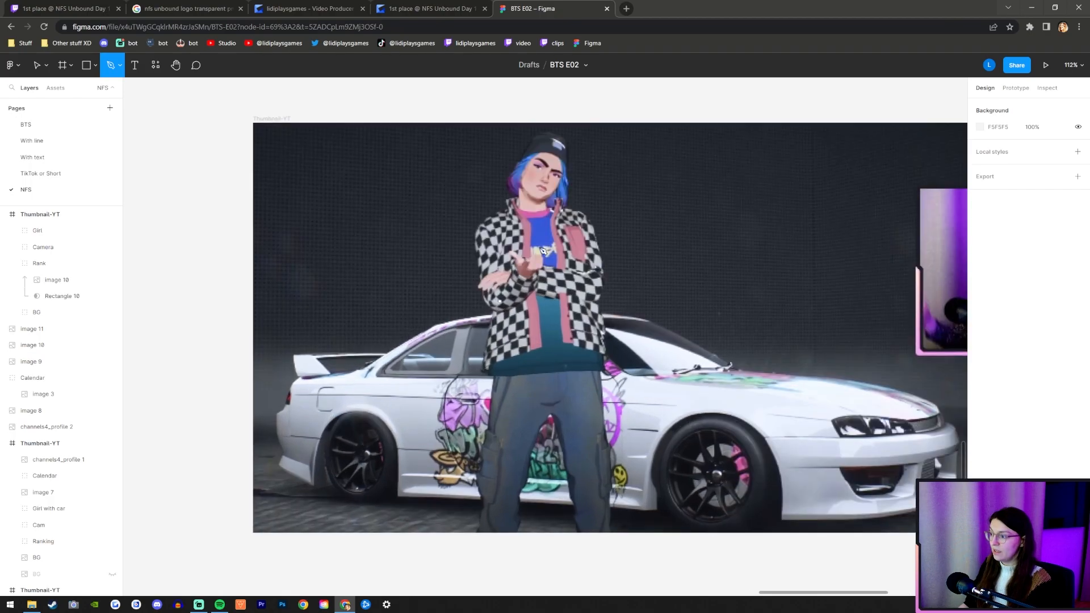
pyautogui.scroll(-4, 459, 446)
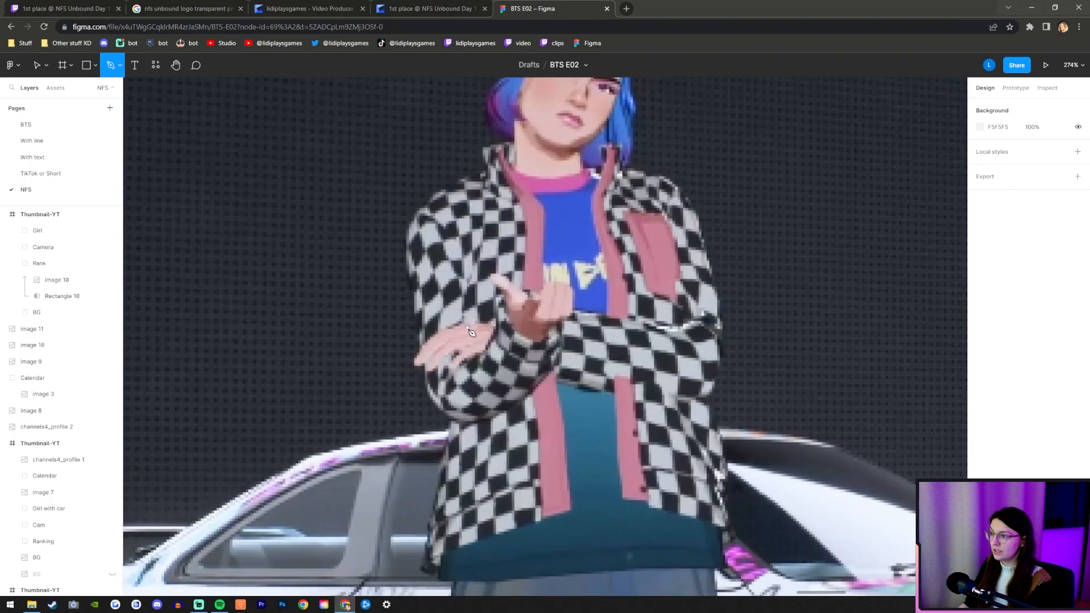
pyautogui.scroll(3, 547, 316)
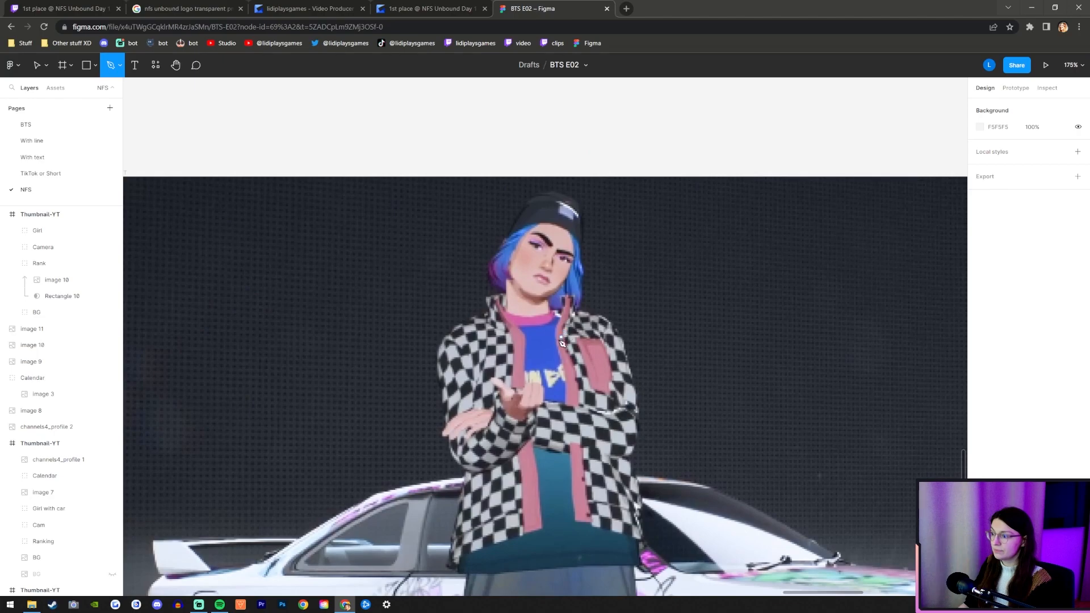
pyautogui.click(422, 511)
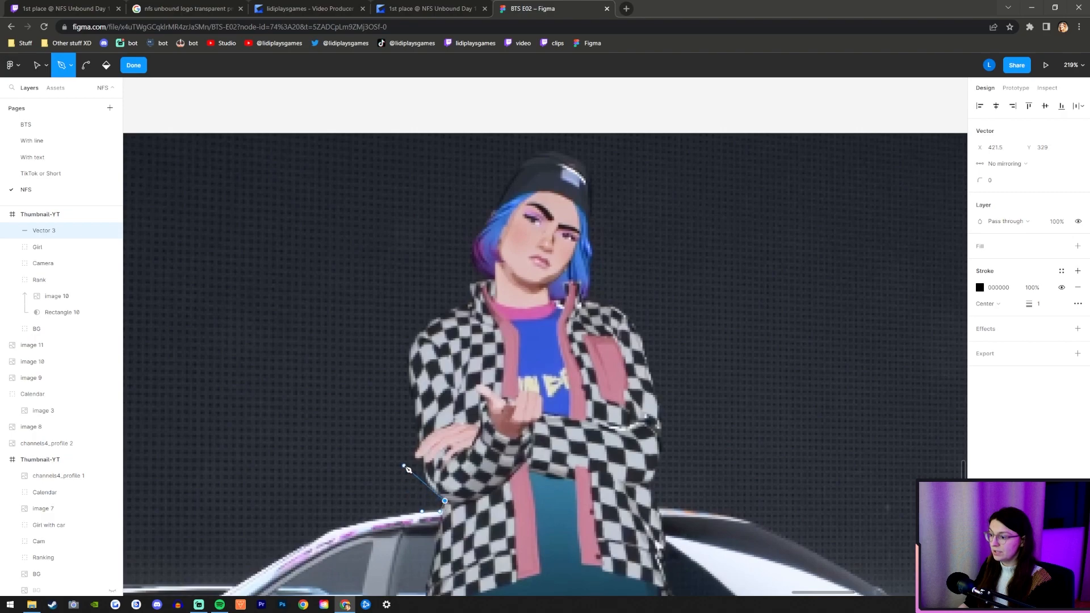
pyautogui.click(427, 450)
pyautogui.click(393, 407)
pyautogui.click(445, 356)
pyautogui.click(398, 298)
pyautogui.click(529, 291)
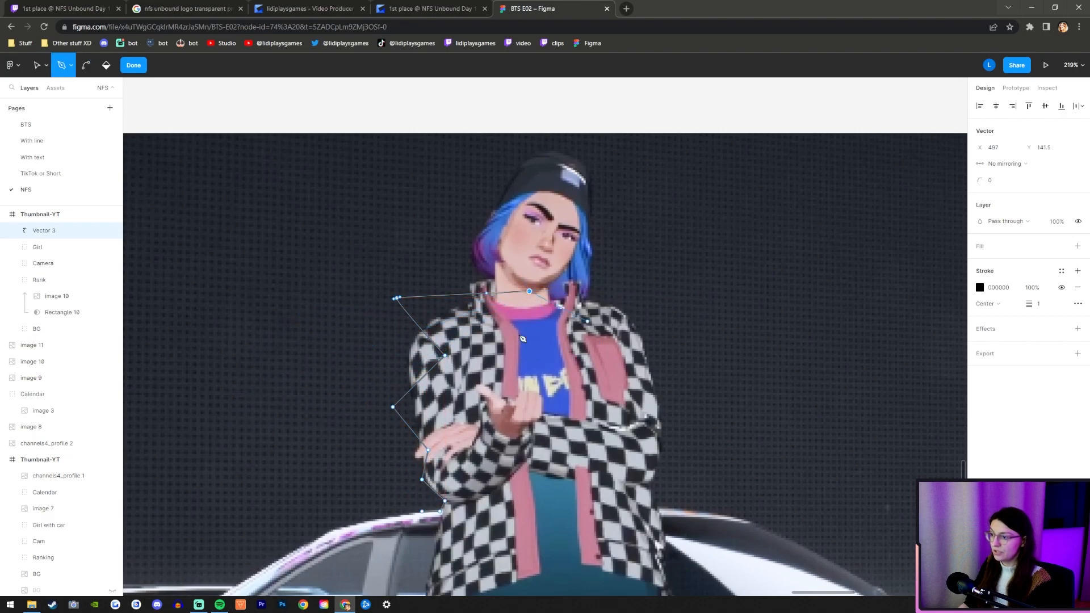
pyautogui.hotkey('ctrl', 'z')
pyautogui.hotkey('ctrl', 'z')
pyautogui.hotkey('ctrl', 'z')
pyautogui.hotkey('ctrl', 'z')
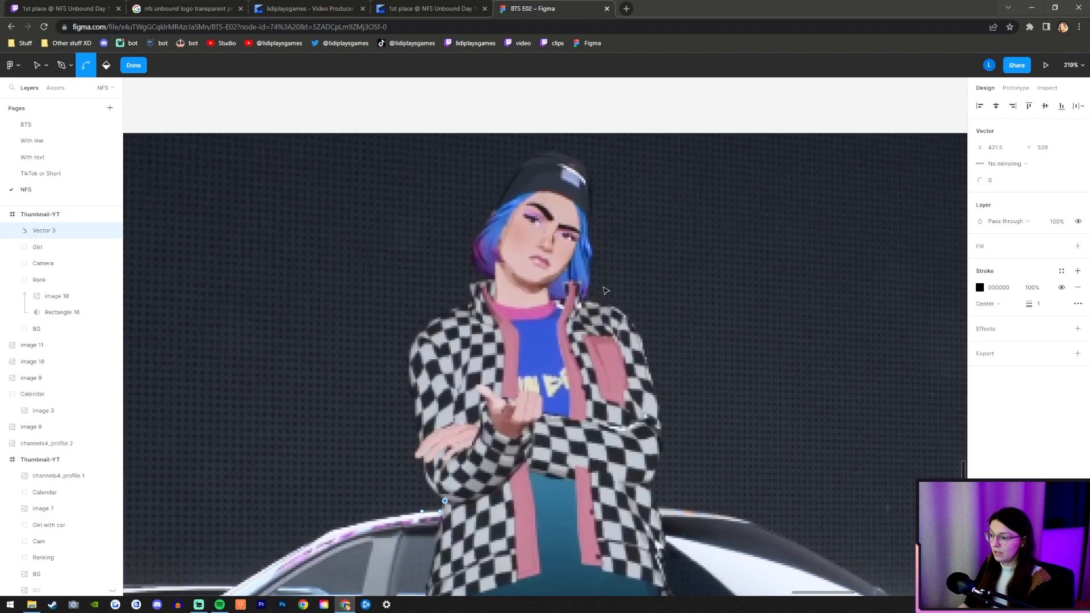
# Continue the pen path from the car roof up around the girl's elbow and the fingers of her resting hand.
pyautogui.press('p')
pyautogui.scroll(2, 439, 507)
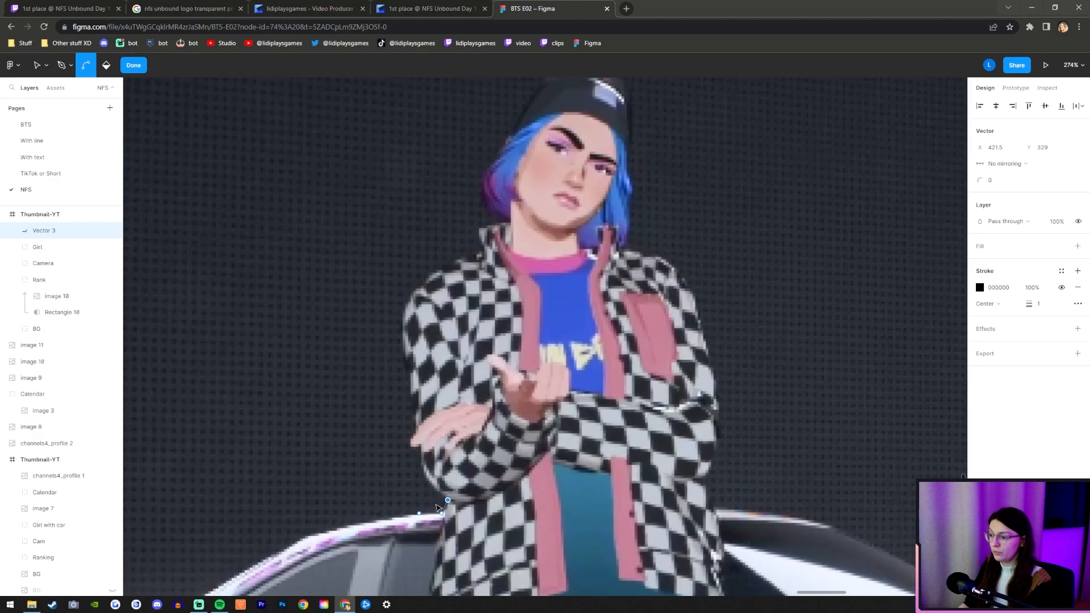
pyautogui.scroll(1, 439, 507)
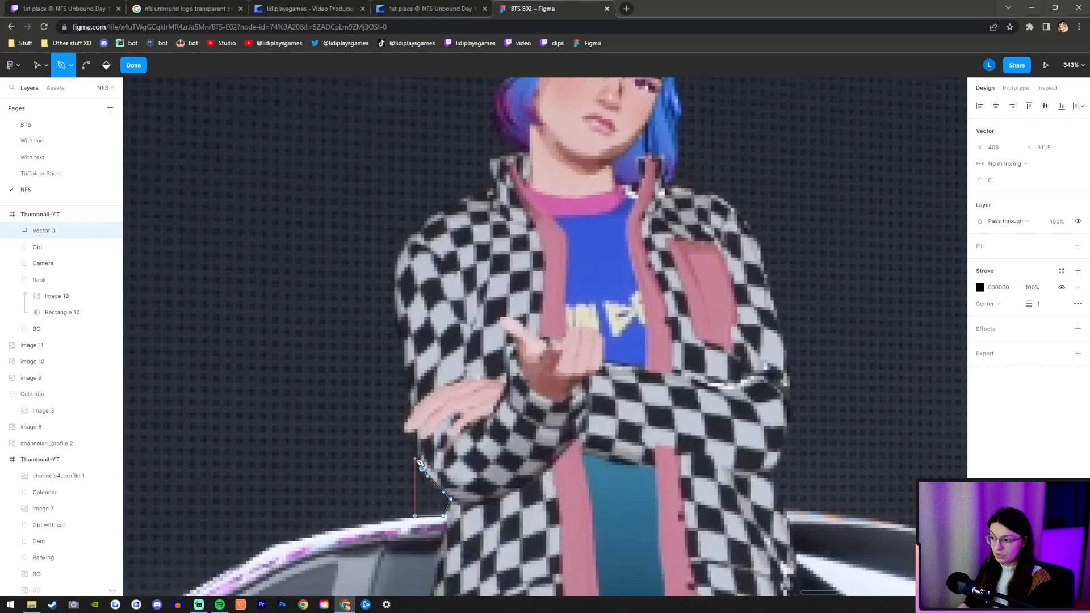
pyautogui.moveTo(417, 456); pyautogui.dragTo(414, 453)
pyautogui.click(415, 435)
pyautogui.moveTo(401, 434); pyautogui.dragTo(401, 431)
pyautogui.click(409, 414)
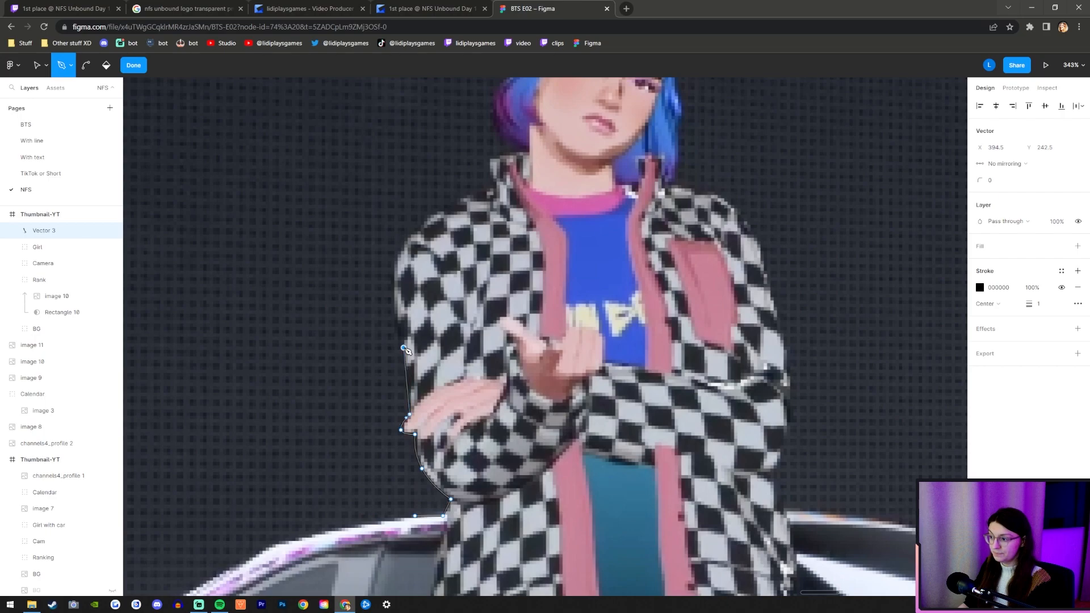
# Trace the checkered sleeve above the resting hand with curved points, over the shoulder and up to the jacket collar.
pyautogui.moveTo(393, 297); pyautogui.dragTo(399, 272)
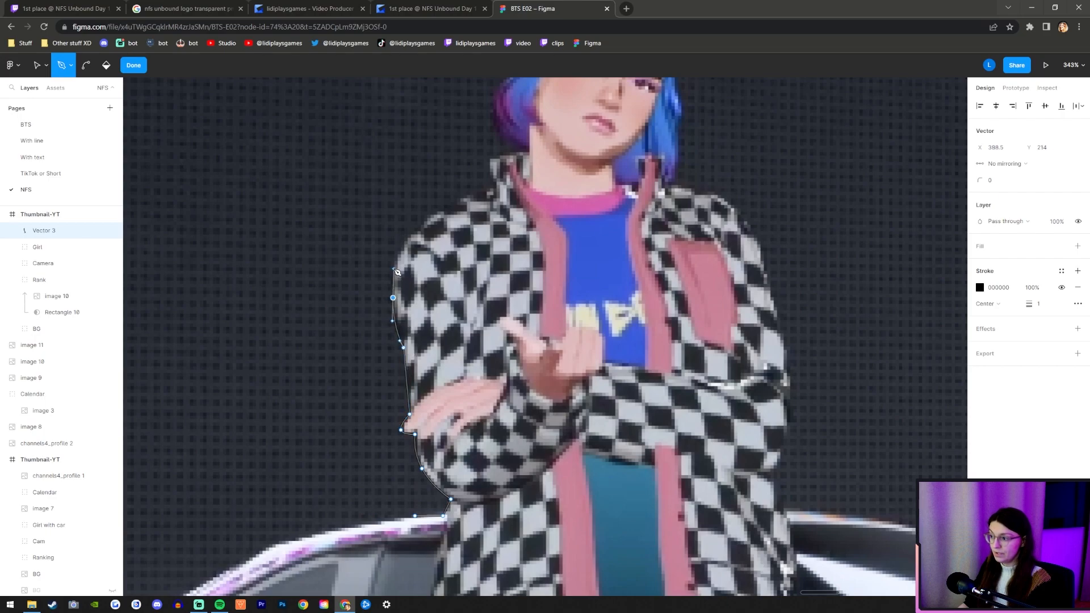
pyautogui.moveTo(421, 224); pyautogui.dragTo(454, 206)
pyautogui.click(492, 189)
pyautogui.click(490, 165)
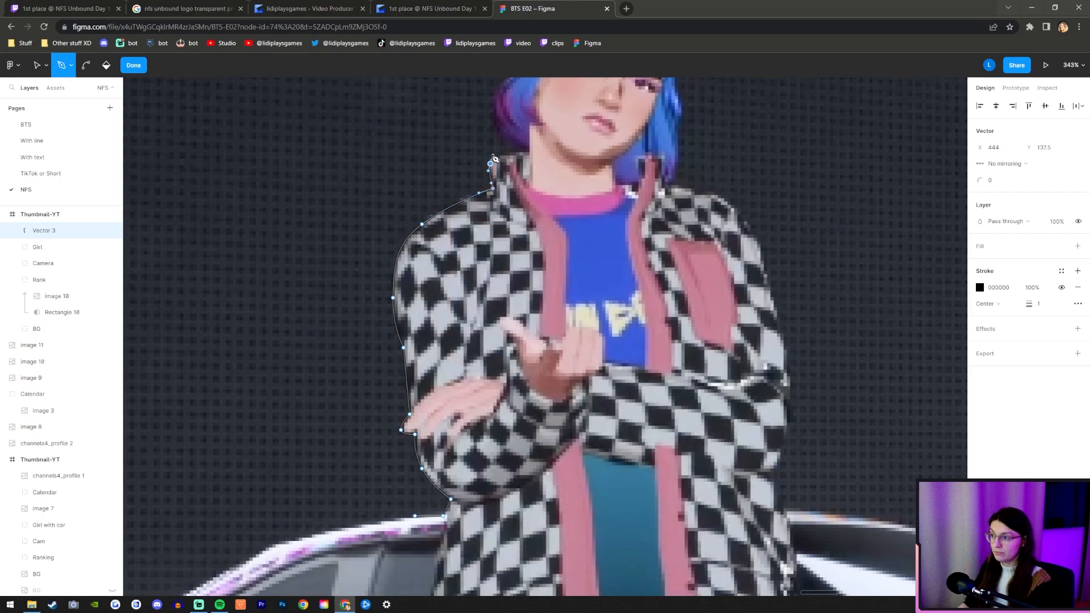
# Outline the girl's head from the collar, around the purple hair, over the beanie and down the blue hair.
pyautogui.scroll(3, 527, 153)
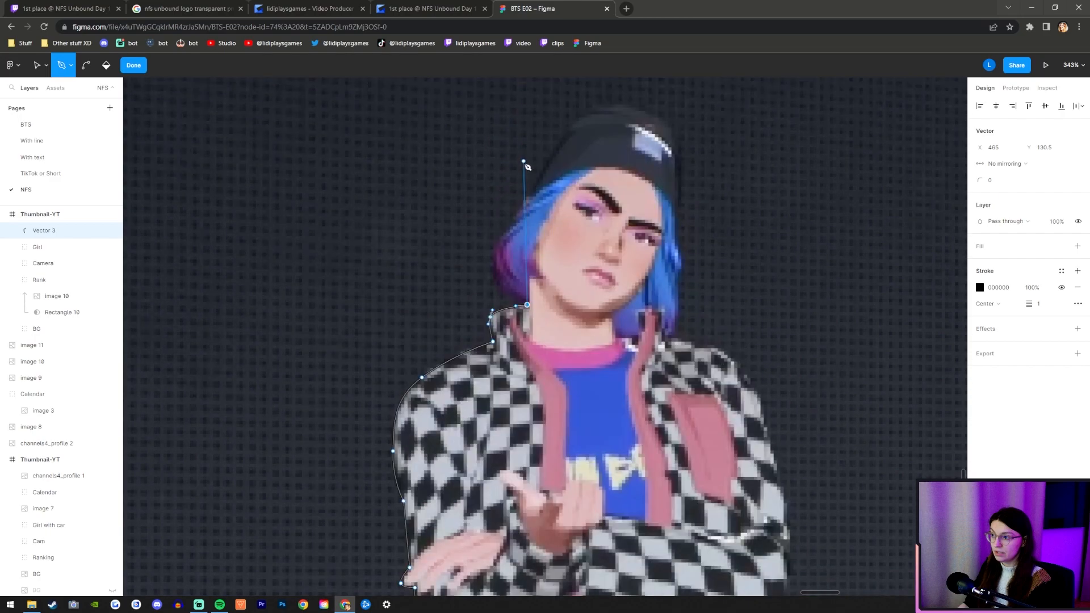
pyautogui.moveTo(496, 277); pyautogui.dragTo(509, 226)
pyautogui.click(500, 231)
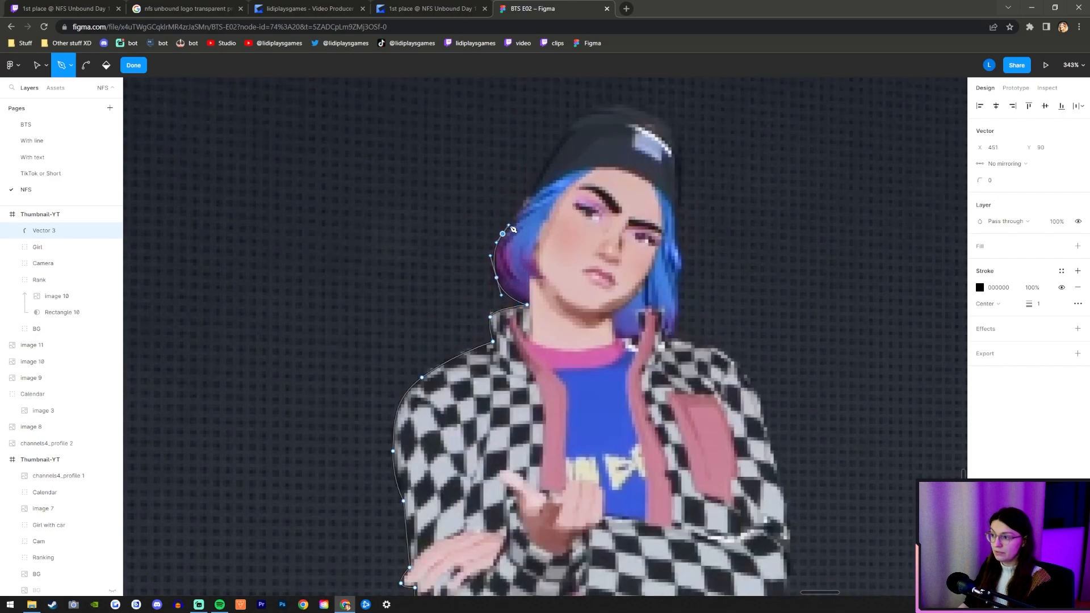
pyautogui.click(554, 152)
pyautogui.click(568, 128)
pyautogui.moveTo(595, 106); pyautogui.dragTo(676, 125)
pyautogui.moveTo(681, 170); pyautogui.dragTo(734, 355)
# Trace from the collar over the pocket-side shoulder and down the outer sleeve to the car roof.
pyautogui.click(670, 342)
pyautogui.click(765, 411)
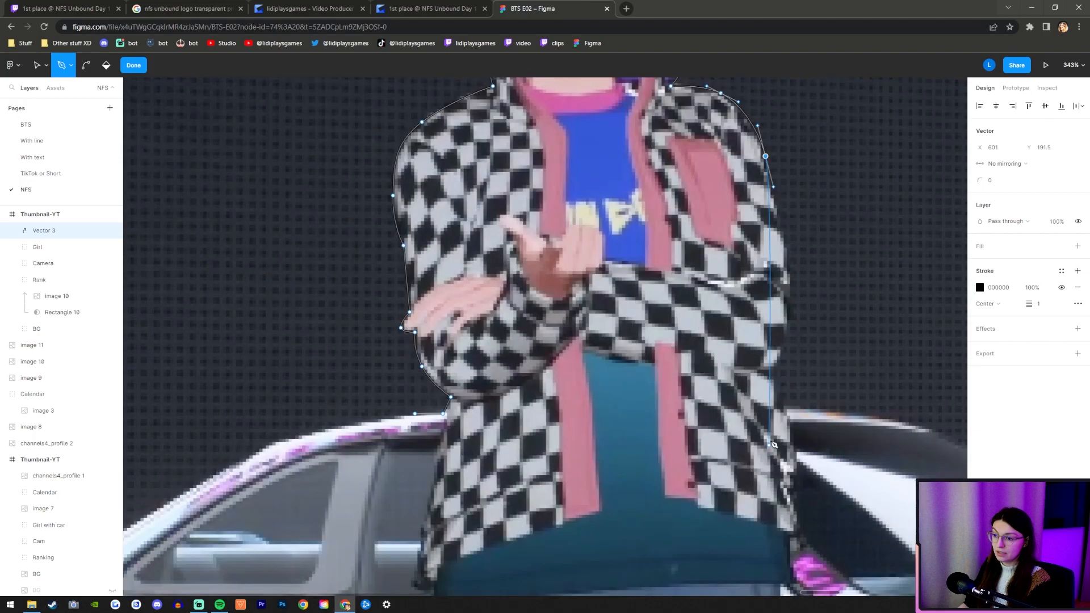
pyautogui.scroll(-5, 774, 454)
pyautogui.moveTo(790, 288); pyautogui.dragTo(790, 312)
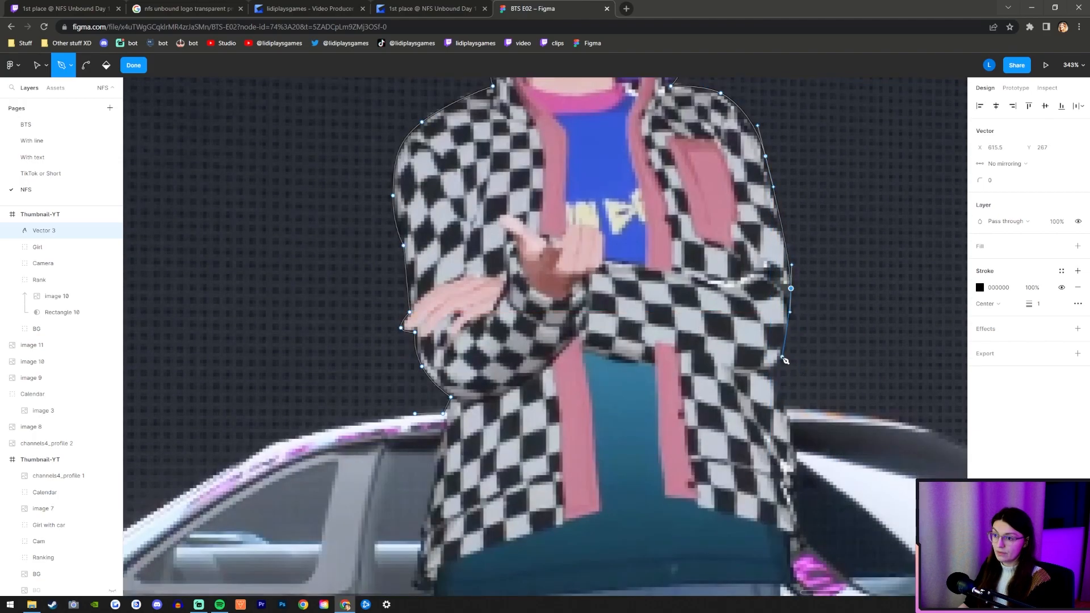
pyautogui.moveTo(780, 363); pyautogui.dragTo(789, 411)
# Extend the path along the car's roof and down the windshield edge to the wipers at the hood.
pyautogui.scroll(-5, 784, 409)
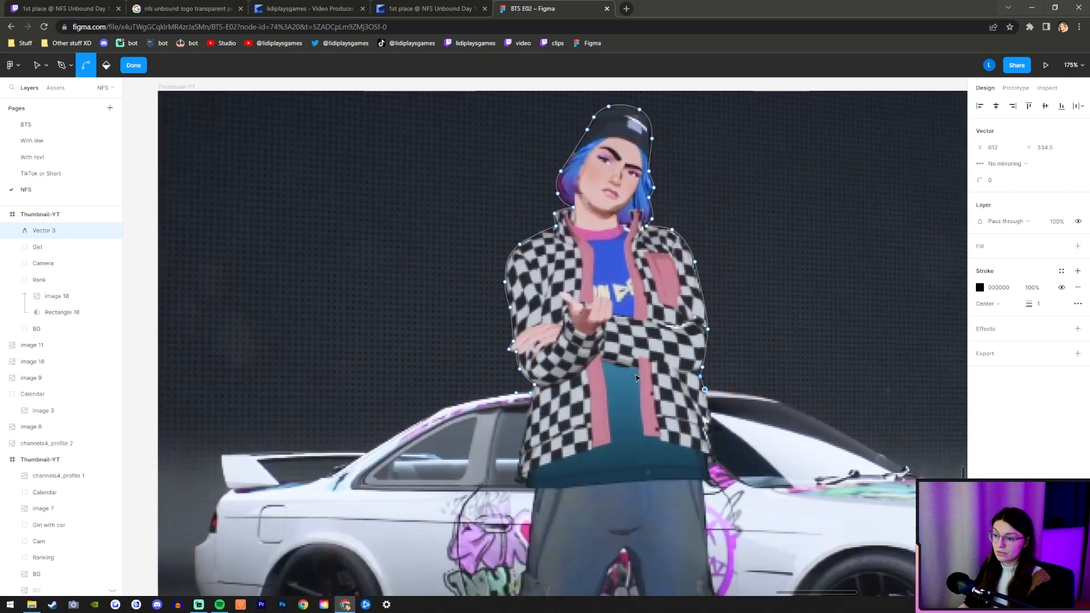
pyautogui.scroll(5, 681, 395)
pyautogui.click(688, 399)
pyautogui.hotkey('ctrl', 'z')
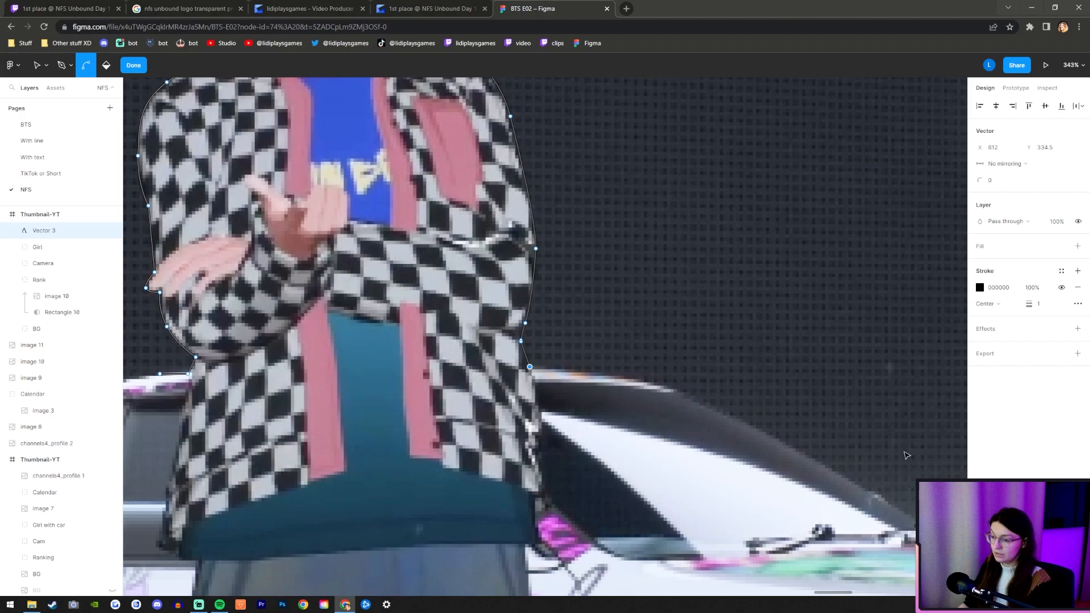
pyautogui.moveTo(644, 381); pyautogui.dragTo(684, 391)
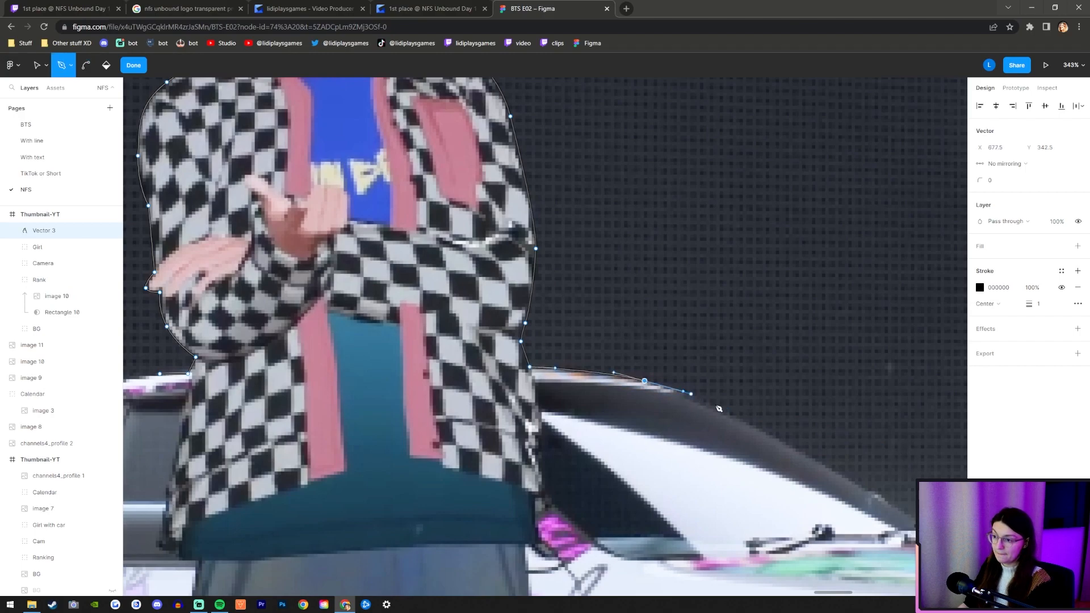
pyautogui.click(782, 441)
pyautogui.scroll(-4, 594, 336)
pyautogui.press('ctrl')
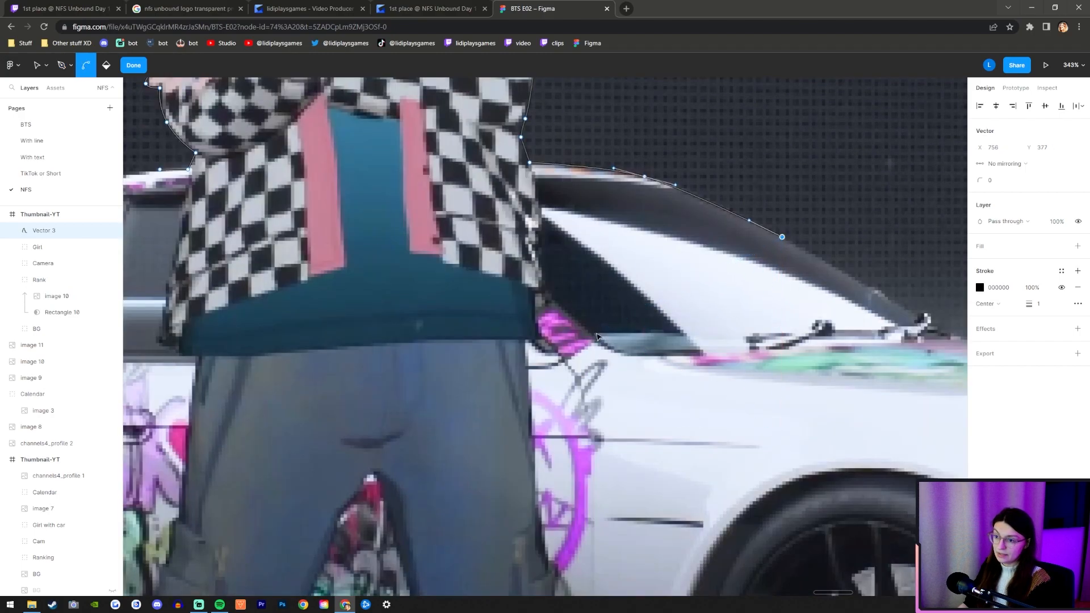
pyautogui.scroll(-3, 596, 336)
pyautogui.scroll(5, 829, 349)
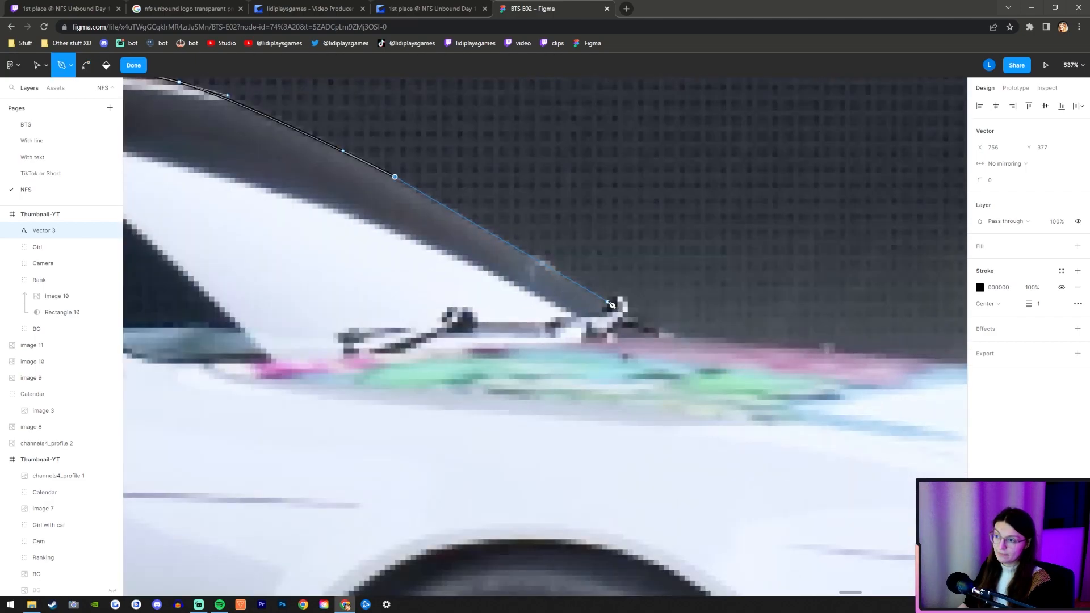
pyautogui.click(680, 340)
# Trace the car's hood from the wipers past the headlight to the front bumper's upper edge.
pyautogui.scroll(-6, 679, 339)
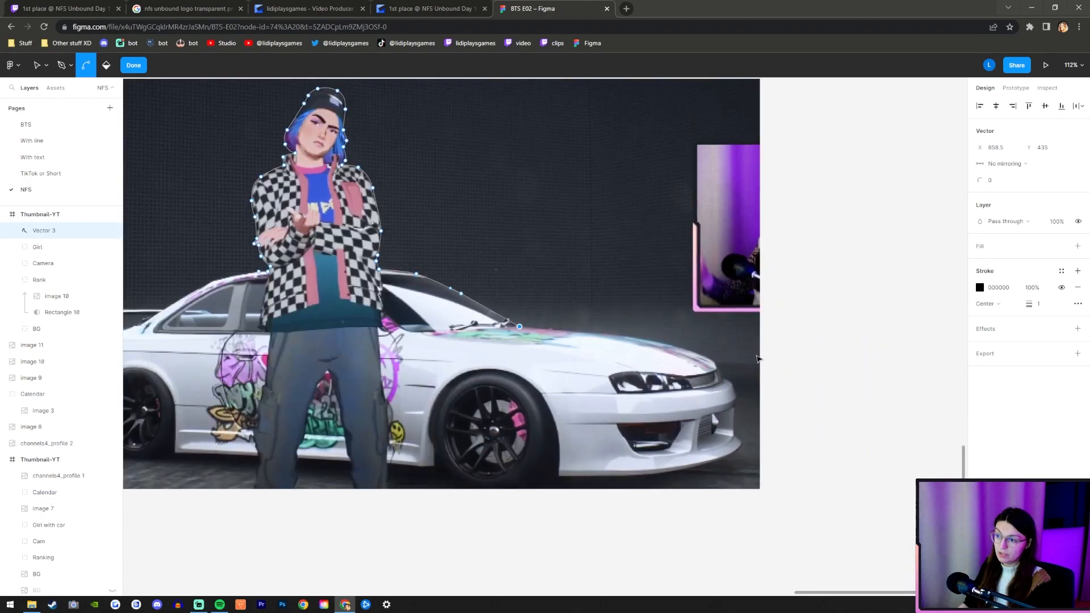
pyautogui.scroll(2, 448, 278)
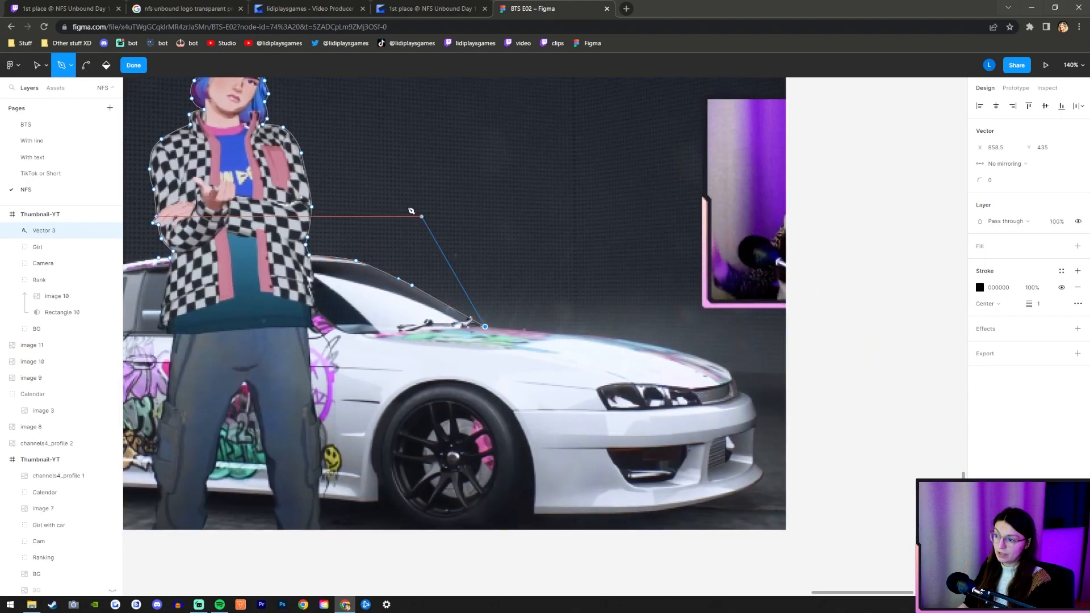
pyautogui.scroll(2, 676, 353)
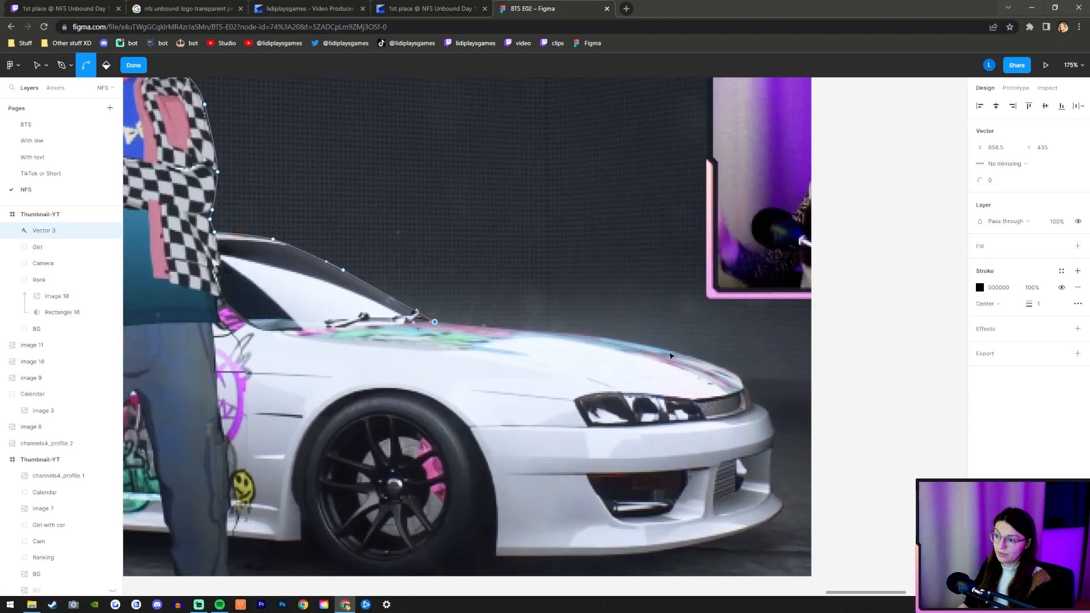
pyautogui.scroll(2, 639, 356)
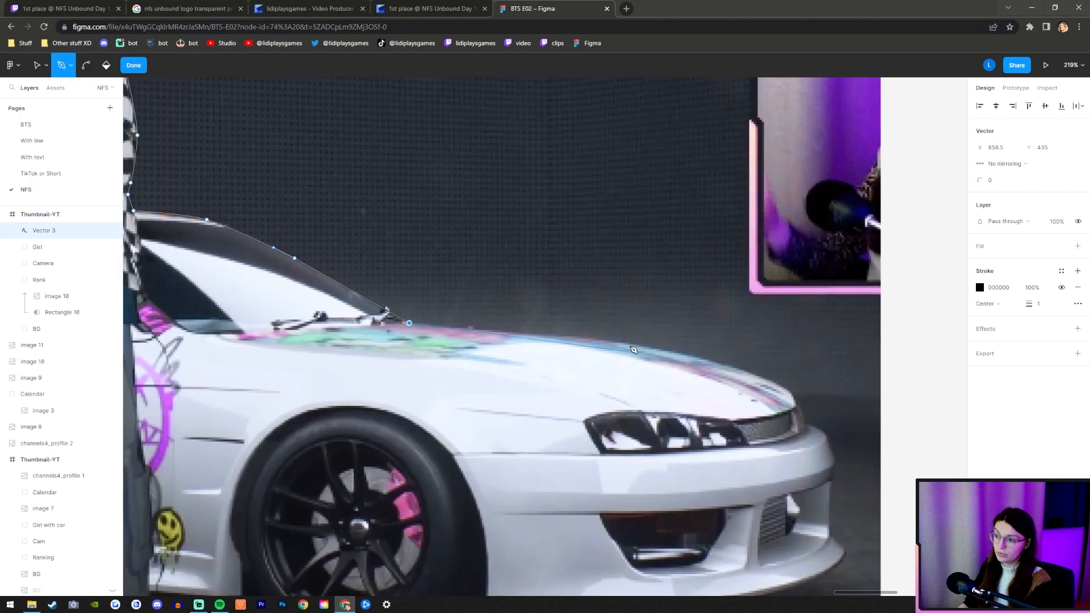
pyautogui.scroll(2, 605, 341)
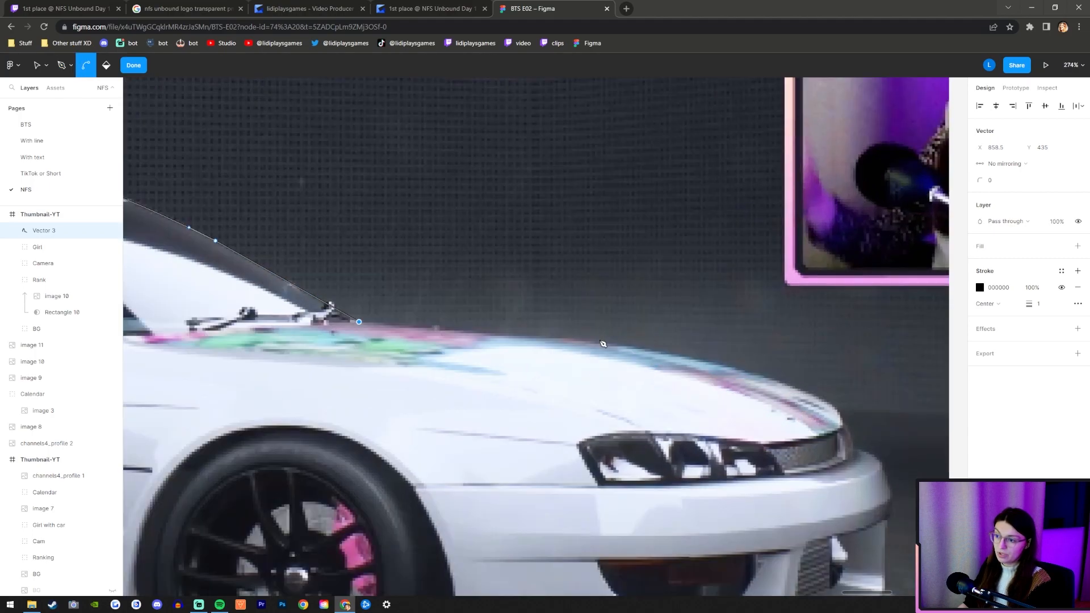
pyautogui.click(564, 337)
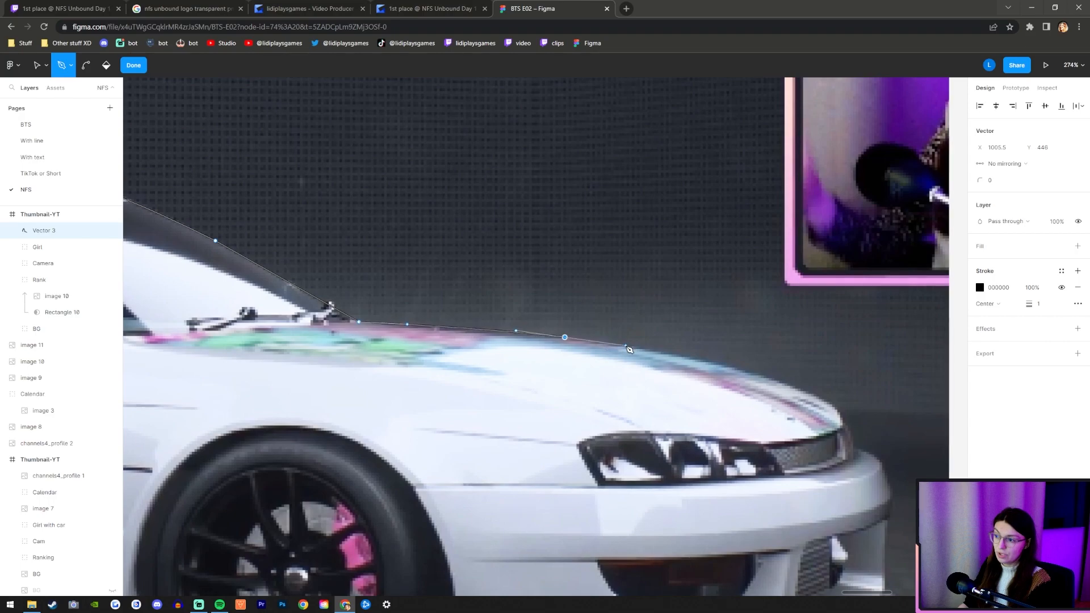
pyautogui.moveTo(761, 375); pyautogui.dragTo(844, 424)
pyautogui.click(852, 435)
pyautogui.click(881, 463)
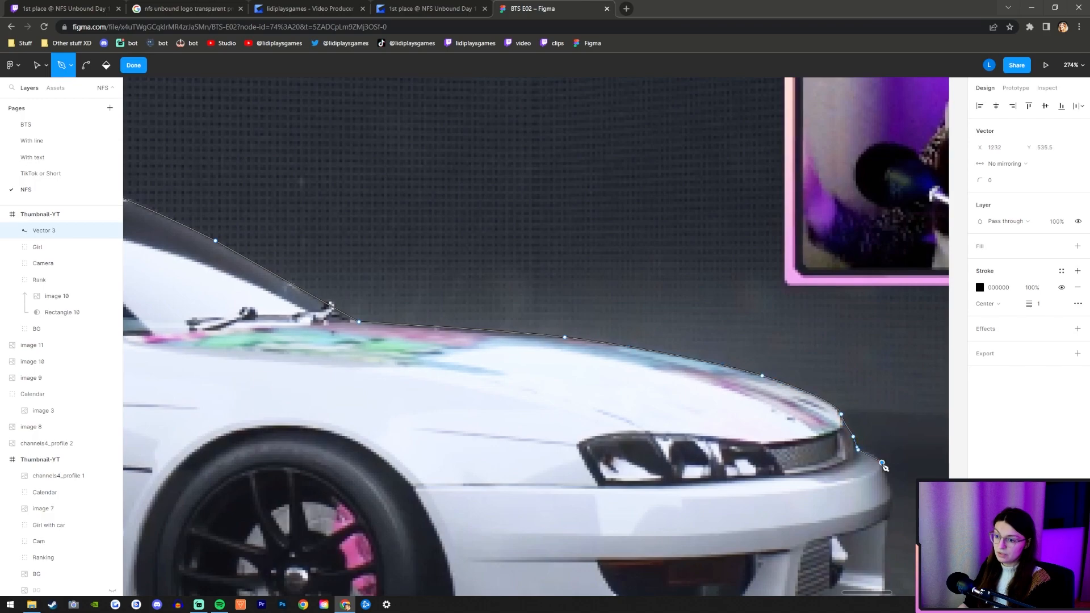
# Run the path back through the lower car body from the front bumper to the rear wheel with straight segments.
pyautogui.scroll(-5, 890, 481)
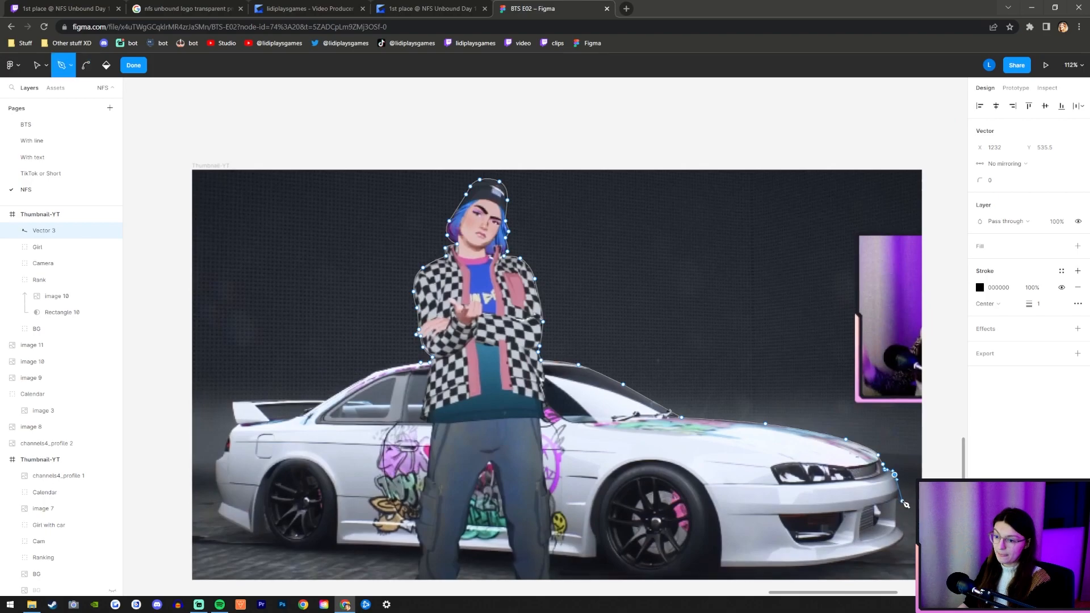
pyautogui.click(841, 495)
pyautogui.click(812, 503)
pyautogui.click(520, 479)
pyautogui.click(330, 480)
# Trace the car's rear end from the bumper around the taillight up to the base of the spoiler.
pyautogui.scroll(5, 216, 454)
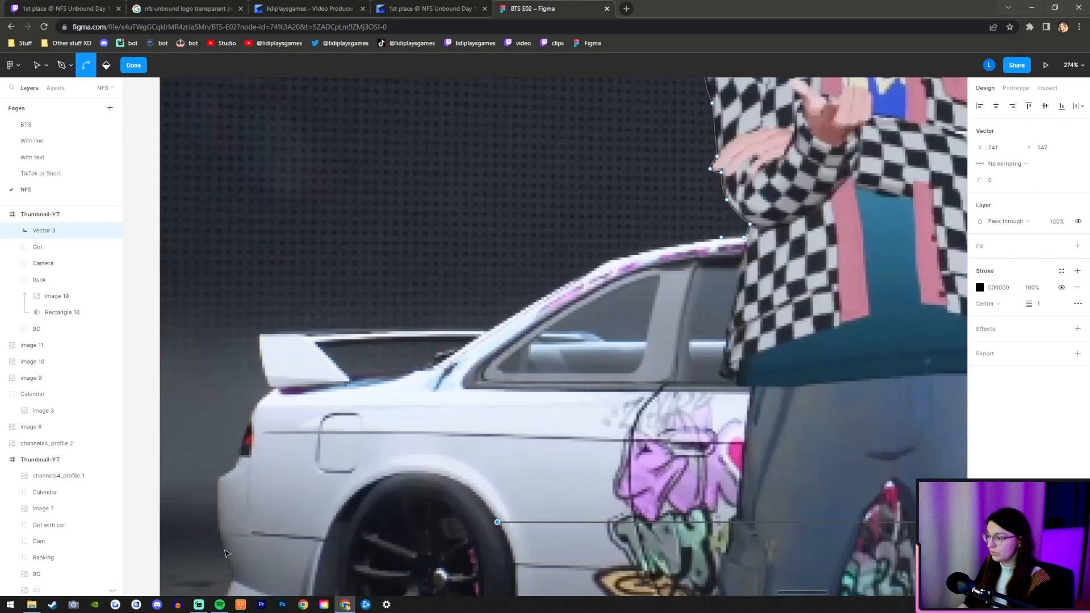
pyautogui.scroll(2, 224, 555)
pyautogui.press('p')
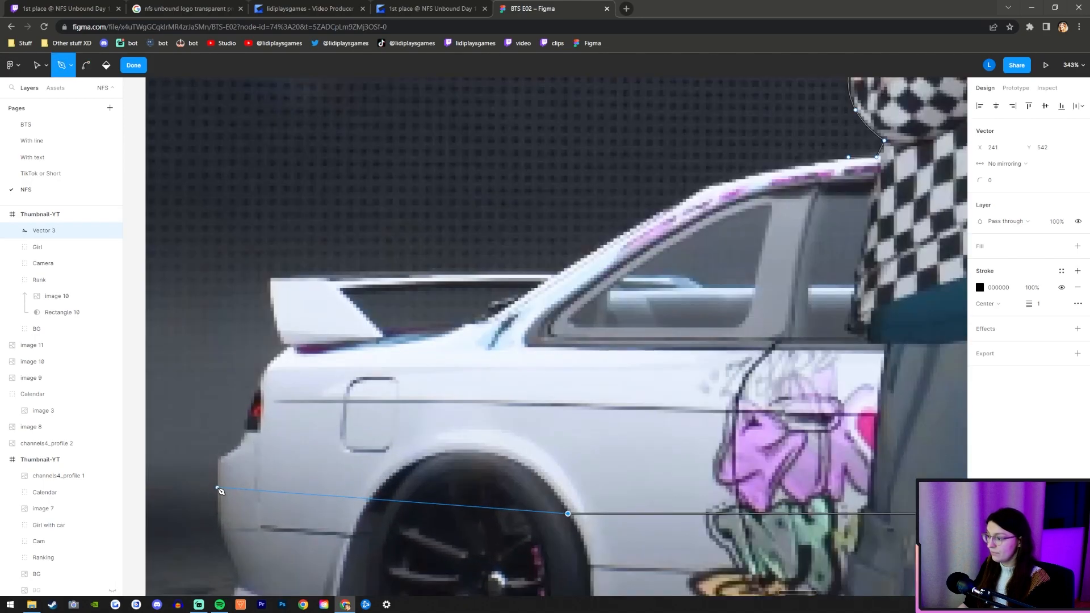
pyautogui.scroll(3, 219, 489)
pyautogui.click(218, 487)
pyautogui.click(218, 440)
pyautogui.moveTo(261, 405); pyautogui.dragTo(267, 378)
pyautogui.moveTo(286, 319); pyautogui.dragTo(300, 304)
pyautogui.click(327, 271)
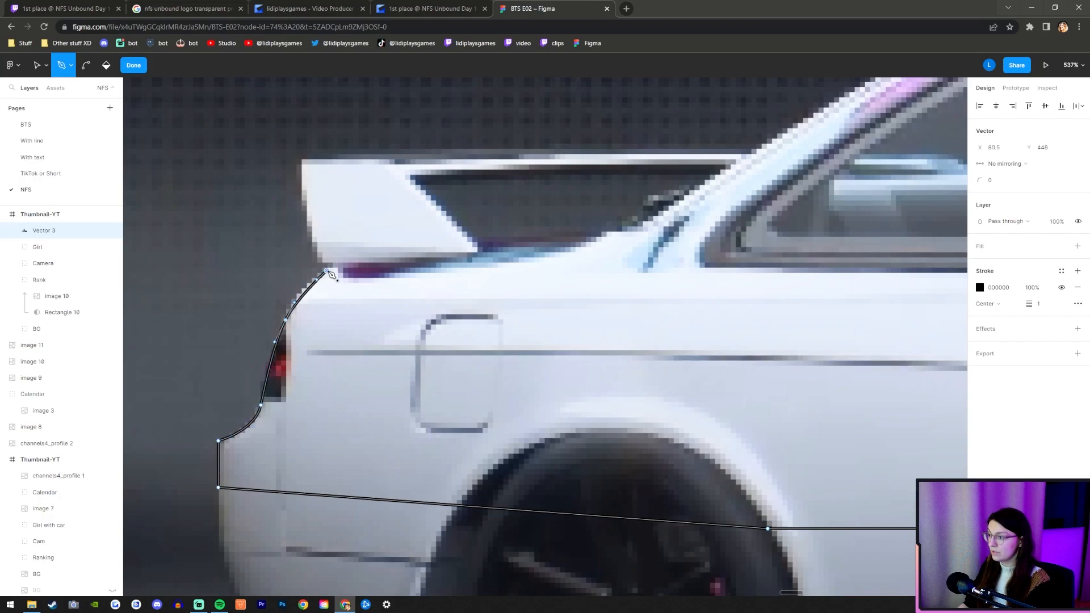
# Outline the spoiler's outer side and top edge as far as the car's rear roof pillar.
pyautogui.scroll(3, 305, 265)
pyautogui.scroll(5, 325, 192)
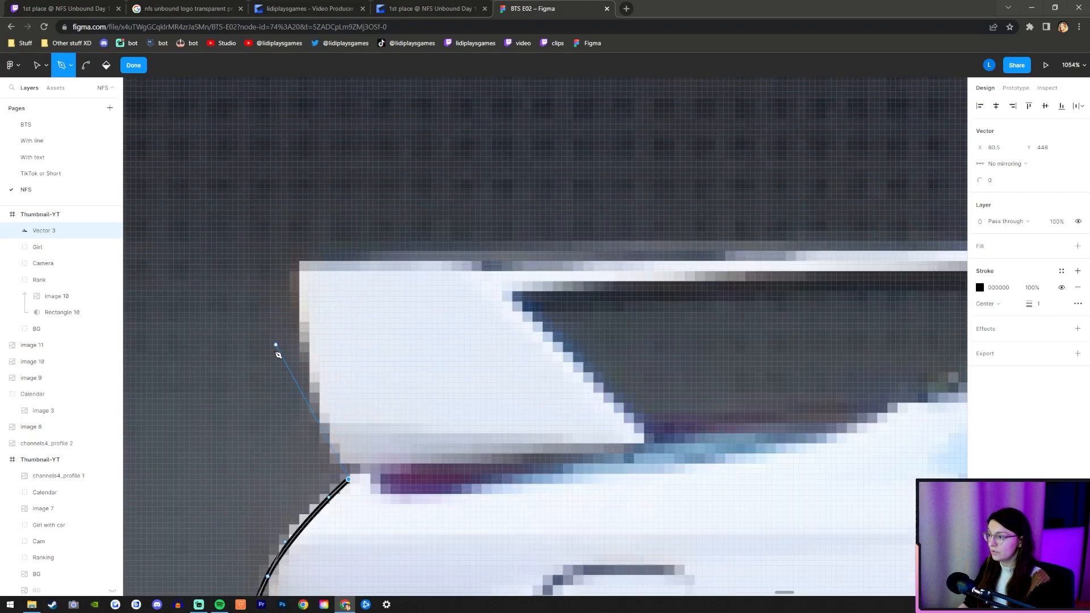
pyautogui.moveTo(299, 347); pyautogui.dragTo(295, 285)
pyautogui.click(301, 264)
pyautogui.click(577, 263)
pyautogui.scroll(-5, 410, 281)
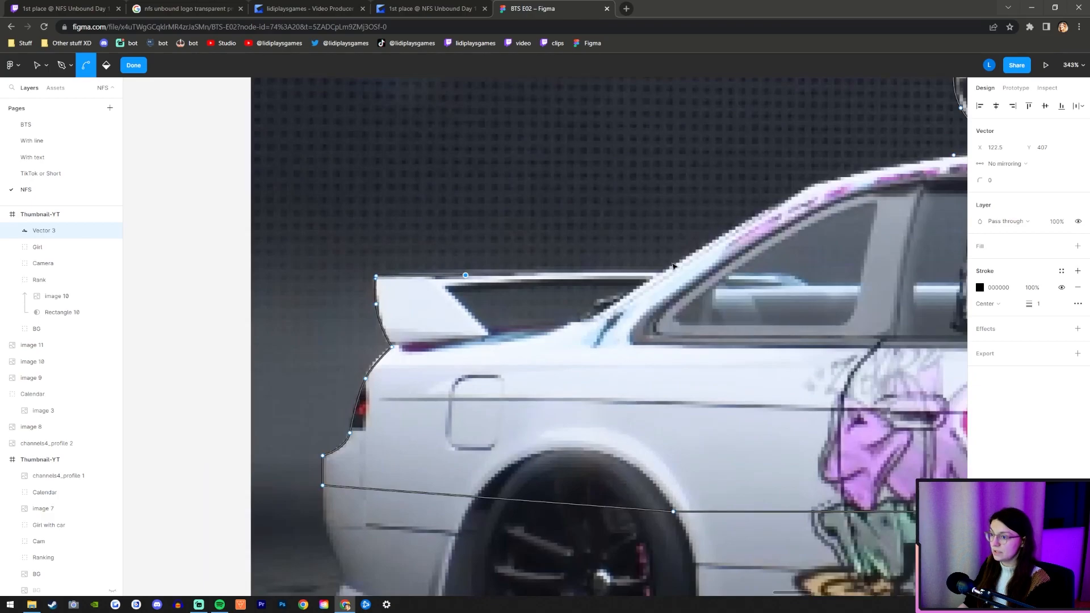
pyautogui.scroll(2, 674, 264)
pyautogui.click(658, 278)
pyautogui.scroll(-2, 659, 279)
pyautogui.scroll(-3, 660, 281)
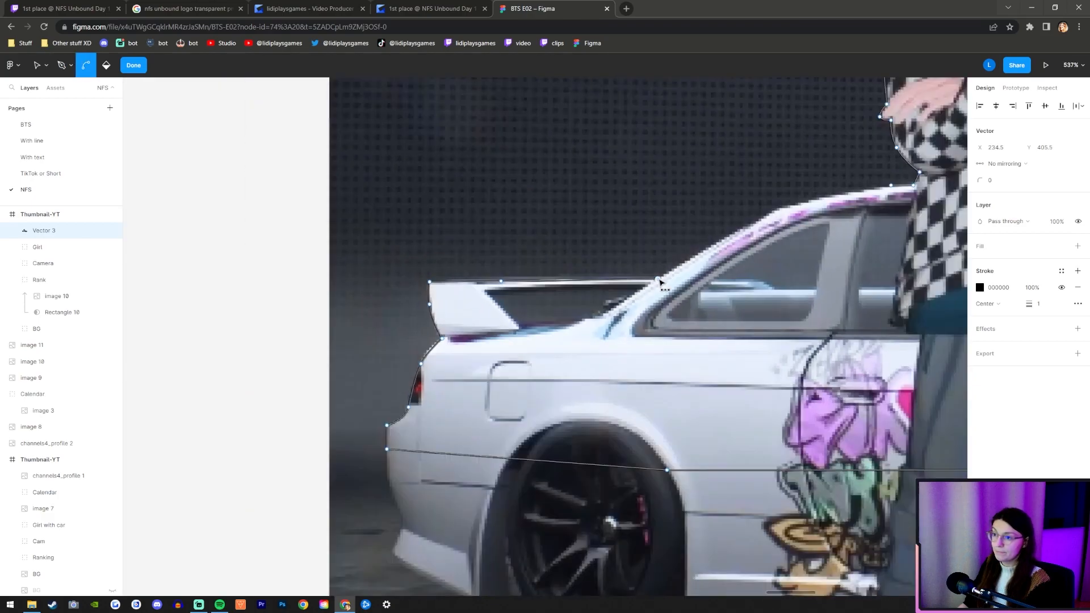
# Continue the cutout path from the spoiler up the car's rear roof pillar with a curved anchor point.
pyautogui.scroll(2, 627, 247)
pyautogui.click(639, 256)
pyautogui.moveTo(667, 244); pyautogui.dragTo(682, 234)
pyautogui.moveTo(799, 198); pyautogui.dragTo(886, 189)
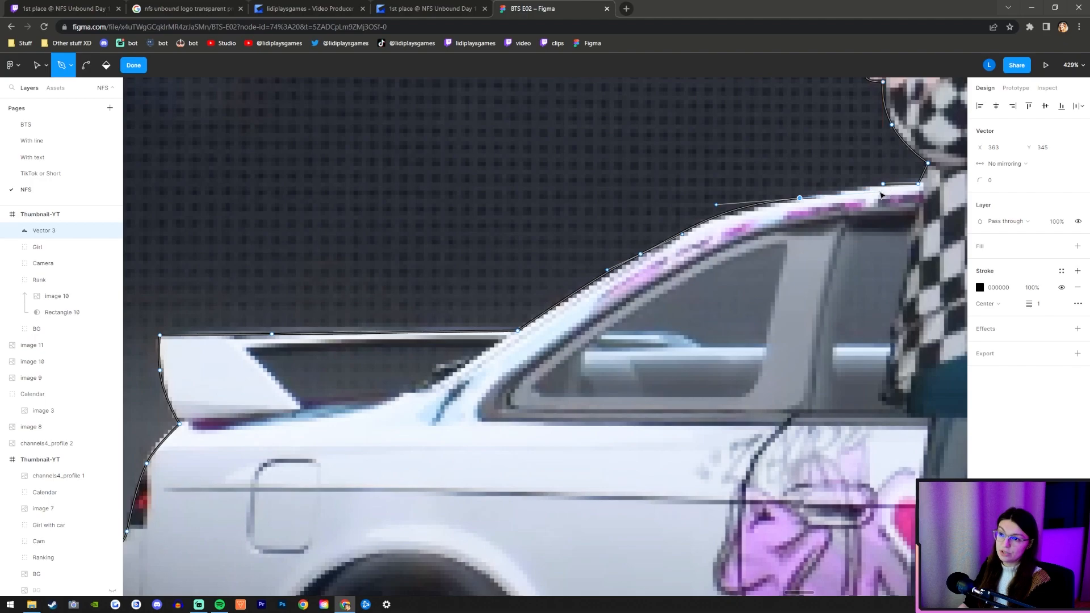
pyautogui.click(883, 195)
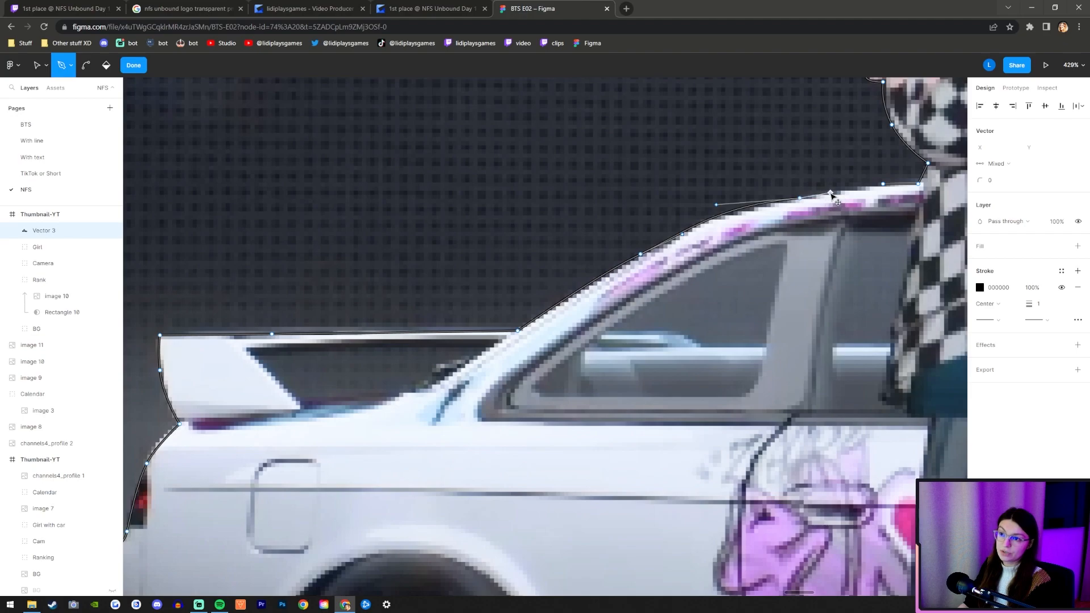
pyautogui.click(885, 185)
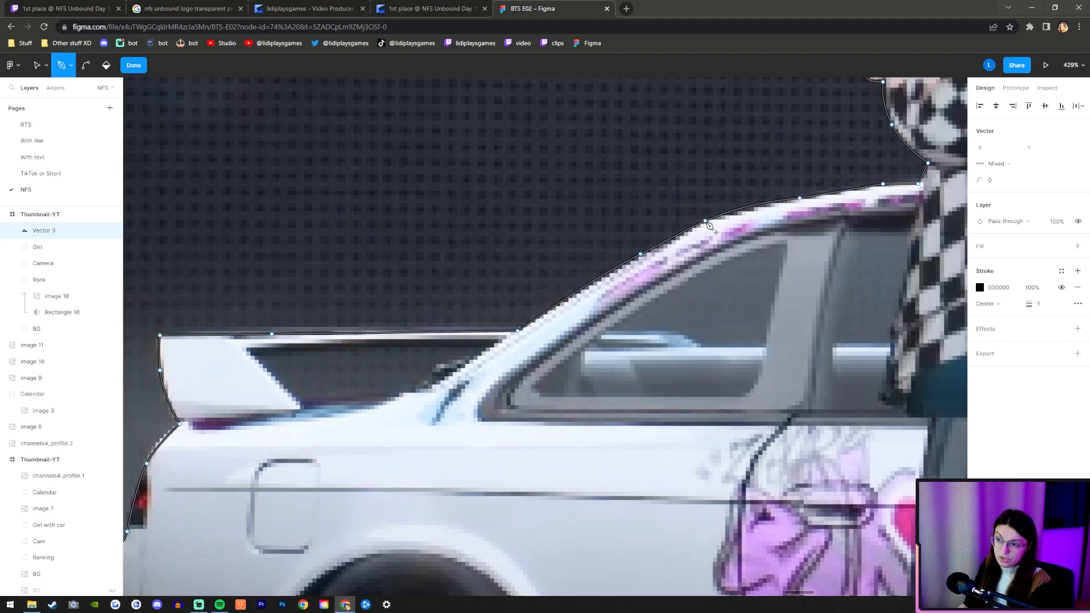
pyautogui.hotkey('ctrl', 'z')
pyautogui.hotkey('ctrl', 'z')
pyautogui.hotkey('ctrl', 'z')
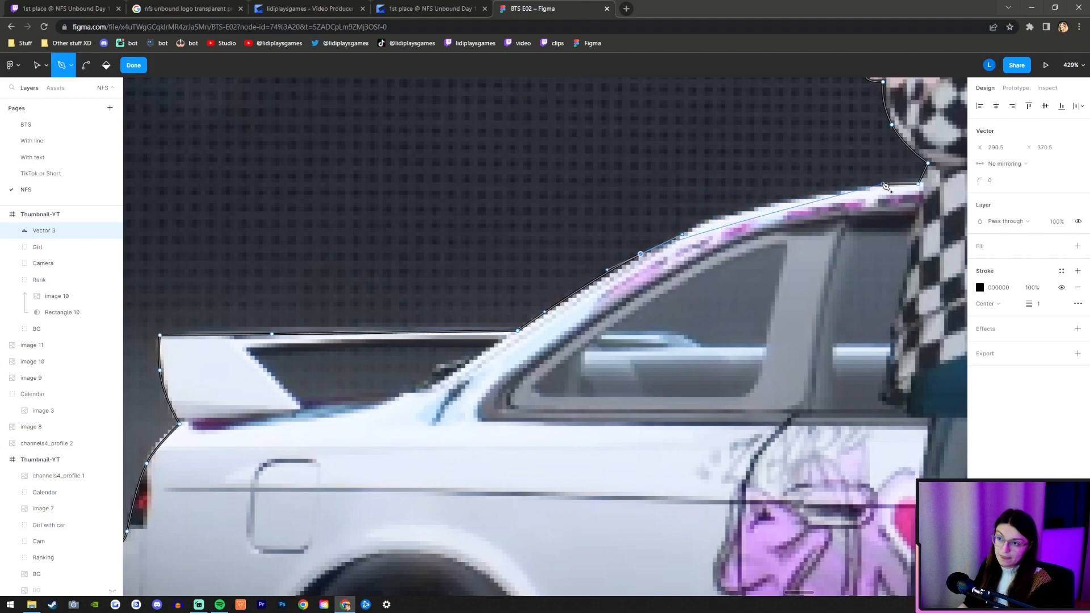
# Close the cutout path with a curve along the rear roofline to its existing roof point beside the girl, and finish editing it.
pyautogui.moveTo(883, 185)
pyautogui.mouseDown()
pyautogui.moveTo(902, 181)
pyautogui.moveTo(810, 178)
pyautogui.moveTo(888, 170)
pyautogui.mouseUp()
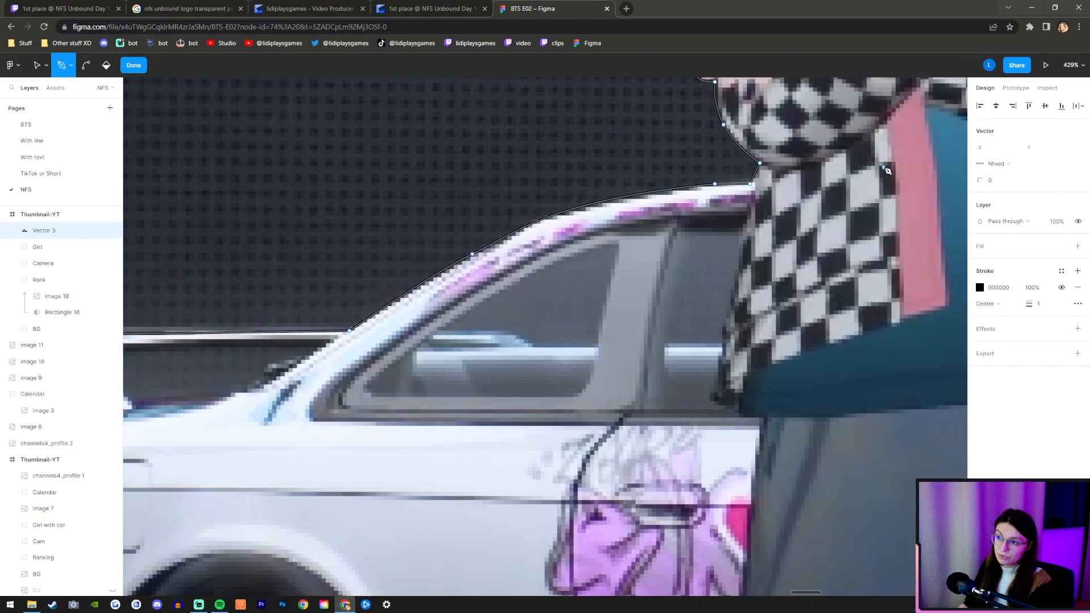
pyautogui.scroll(-10, 618, 244)
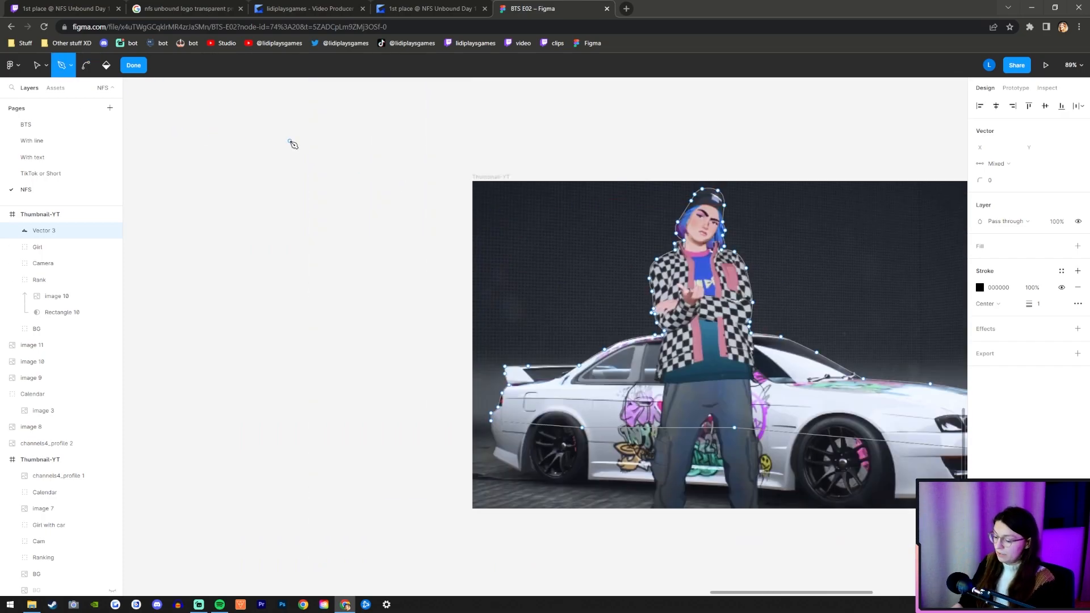
pyautogui.press('Escape')
# Remove the stroke from the traced girl-and-car outline and give it a solid D9D9D9 fill.
pyautogui.scroll(-5, 253, 189)
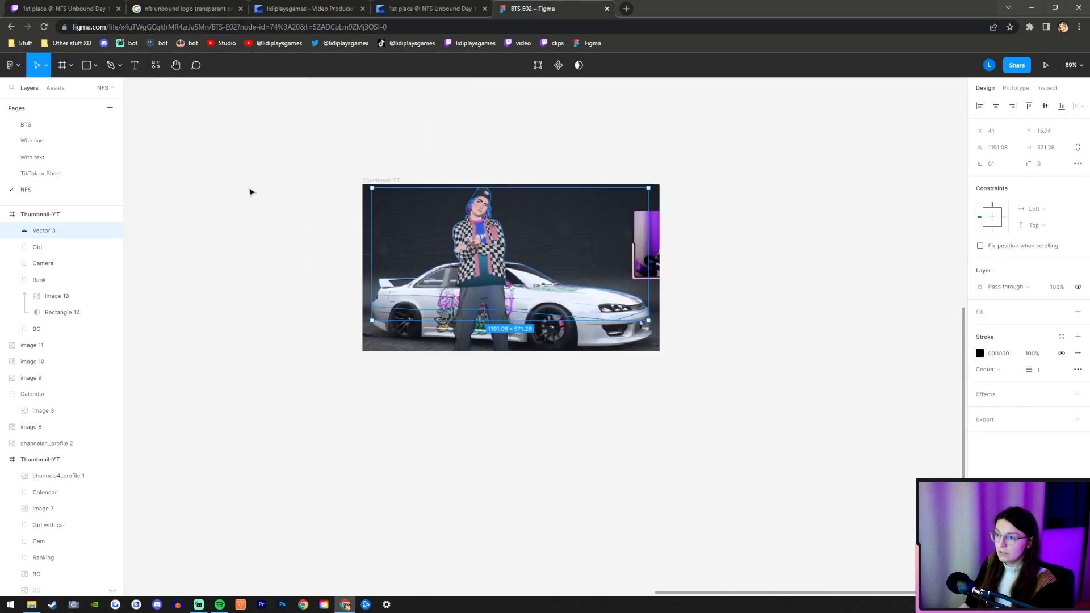
pyautogui.scroll(5, 517, 207)
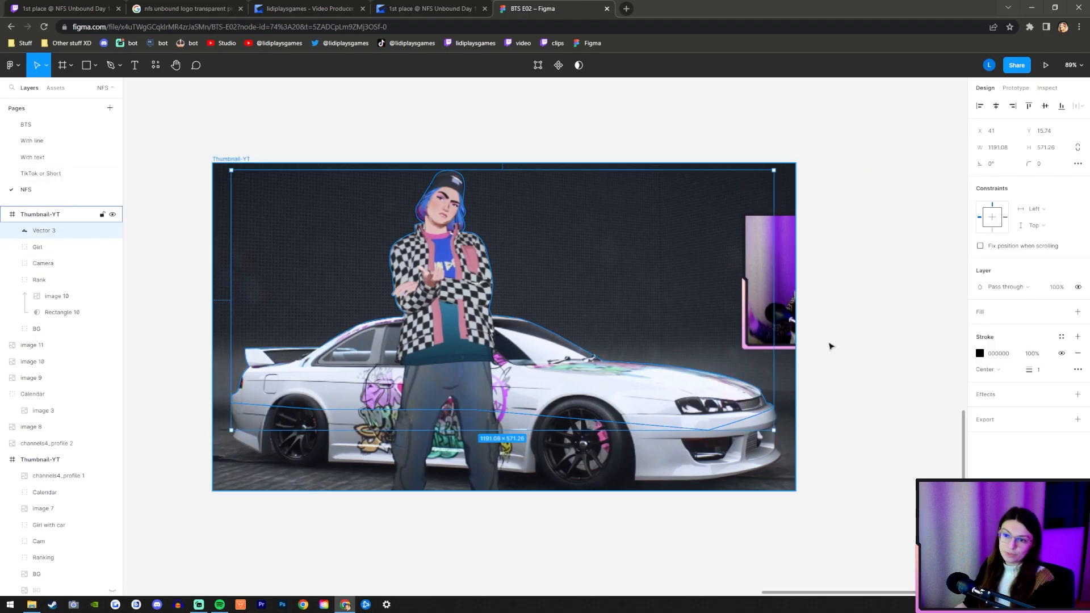
pyautogui.click(1078, 353)
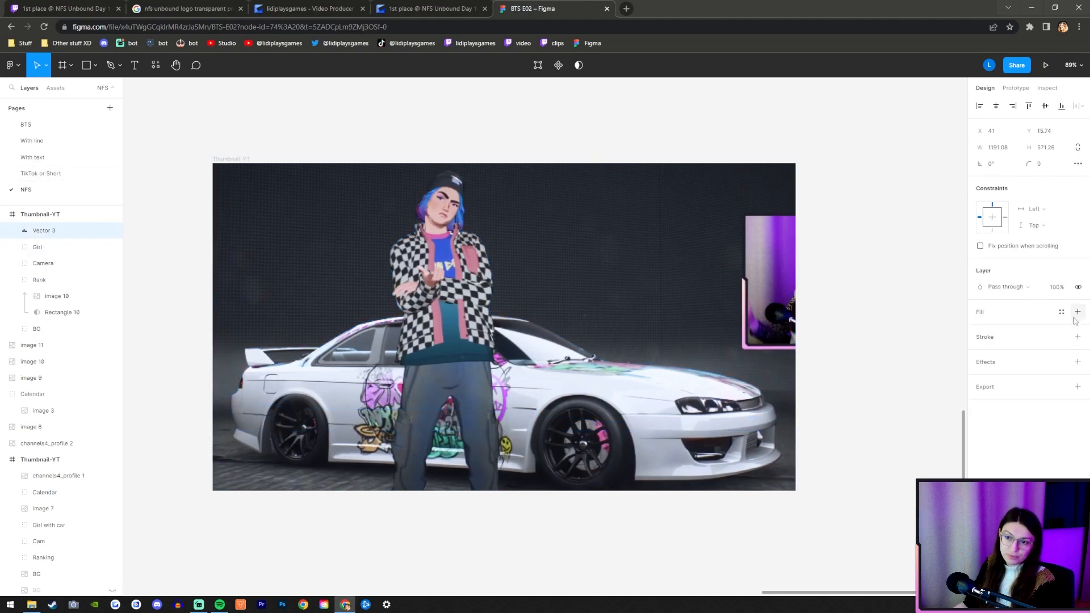
pyautogui.click(1077, 312)
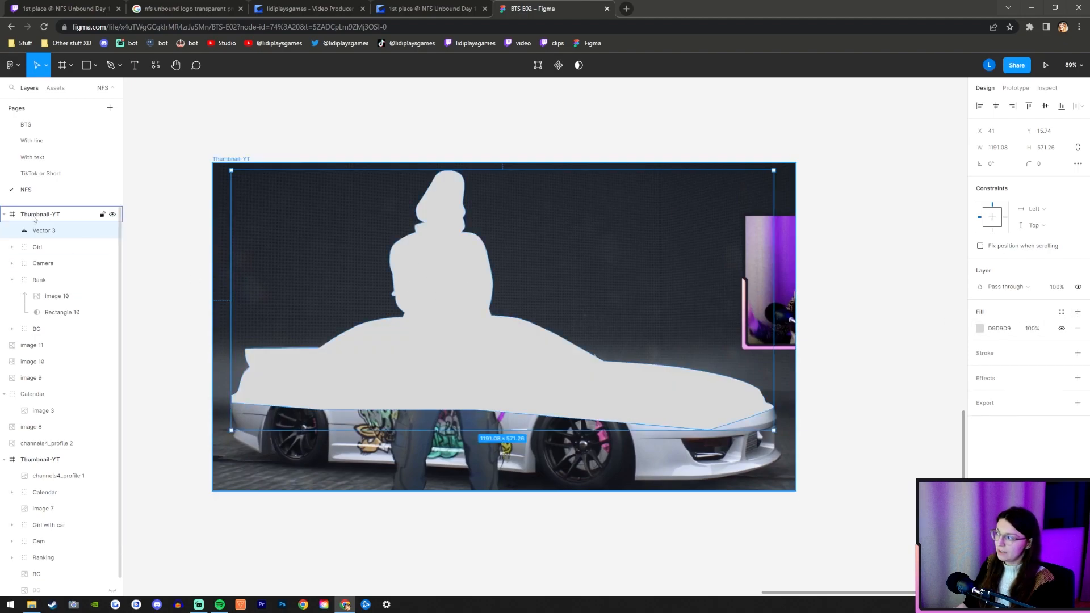
# Place Vector 3 directly below the Girl layer and use it as a mask on Girl.
pyautogui.moveTo(68, 231); pyautogui.dragTo(39, 257)
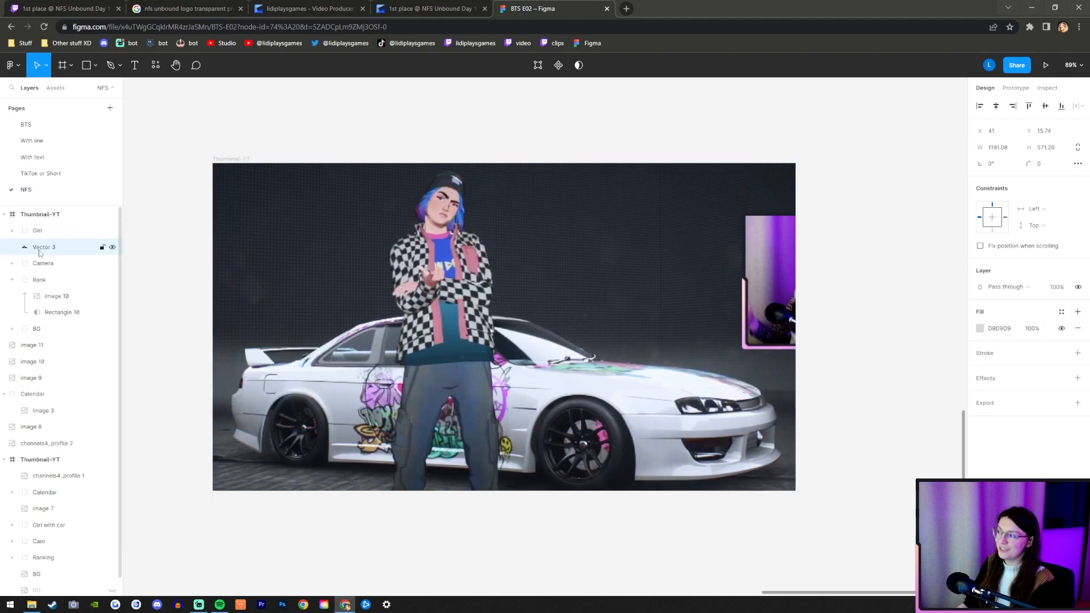
pyautogui.click(97, 231)
pyautogui.keyDown('shift'); pyautogui.click(96, 247); pyautogui.keyUp('shift')
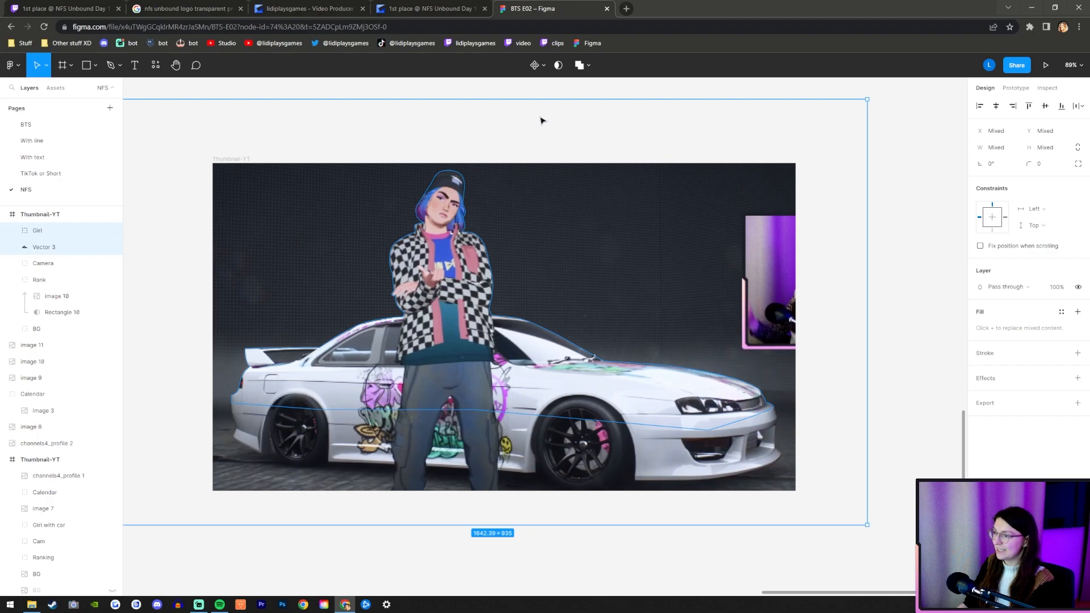
pyautogui.click(558, 65)
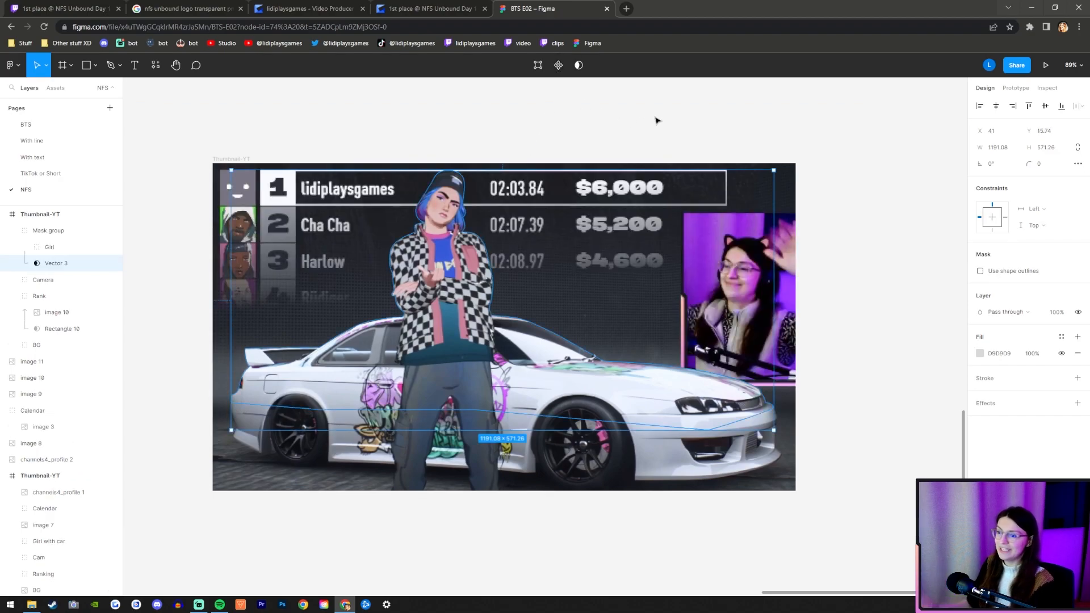
# Examine the masked girl and car against the ranking and camera, both close up and at thumbnail size.
pyautogui.click(876, 281)
pyautogui.scroll(-3, 874, 351)
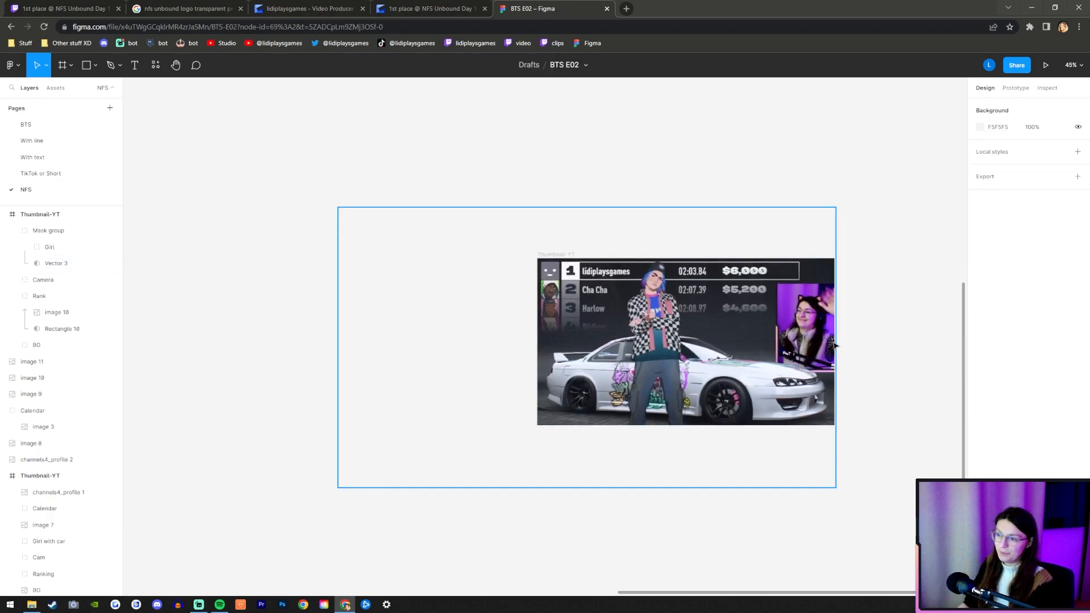
pyautogui.scroll(4, 836, 346)
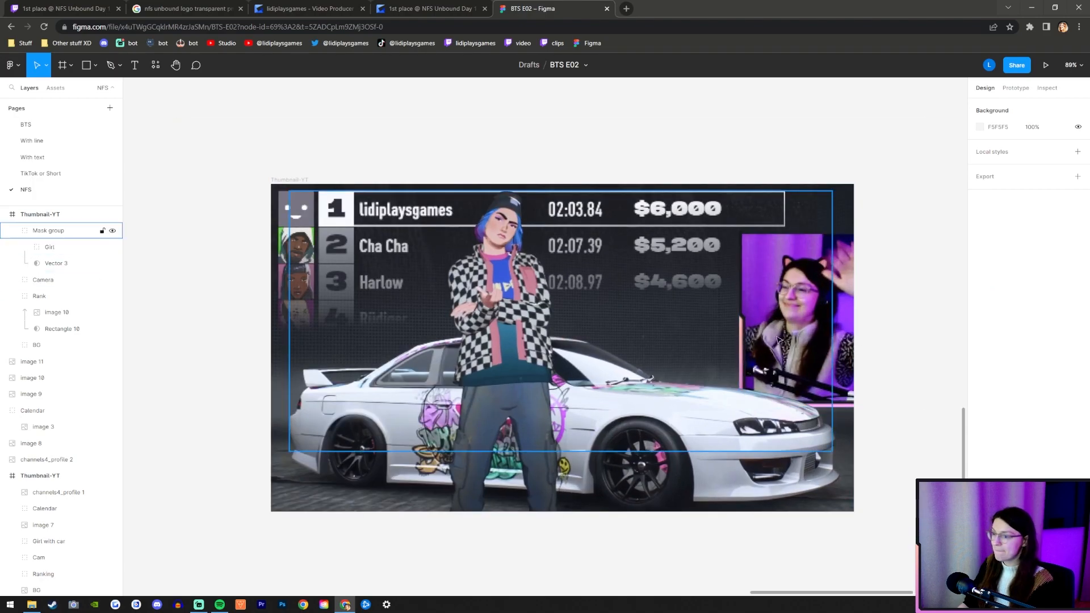
pyautogui.scroll(-2, 806, 346)
pyautogui.scroll(1, 795, 337)
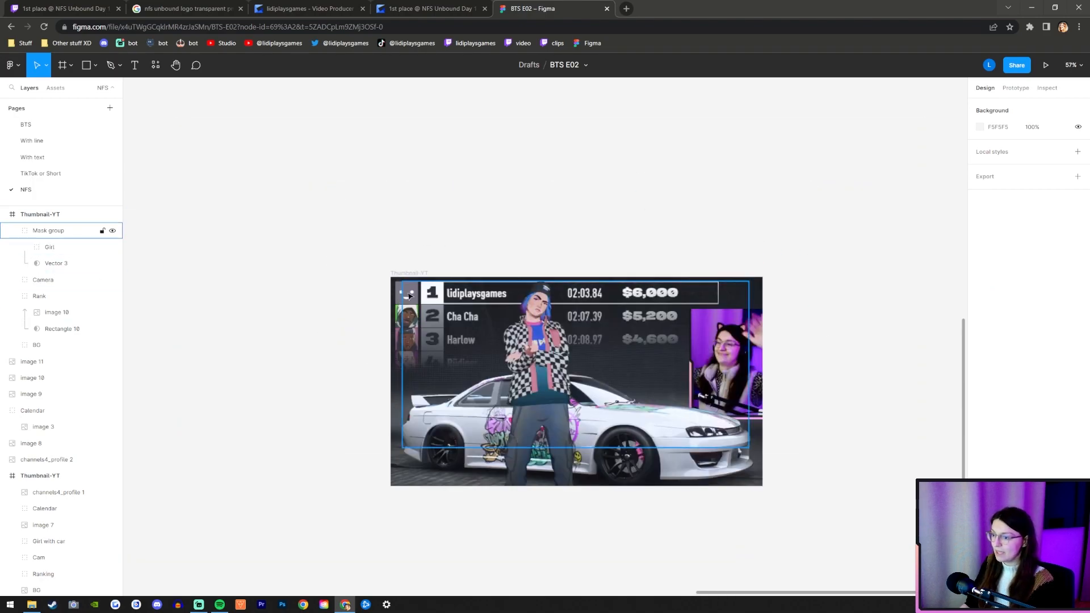
pyautogui.scroll(3, 613, 471)
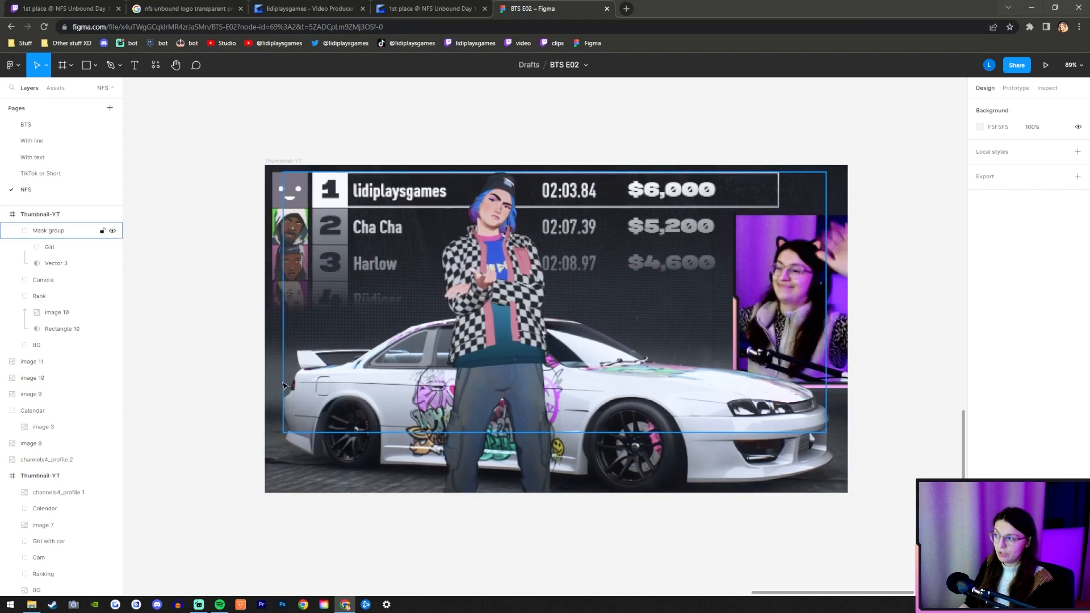
pyautogui.scroll(-4, 660, 188)
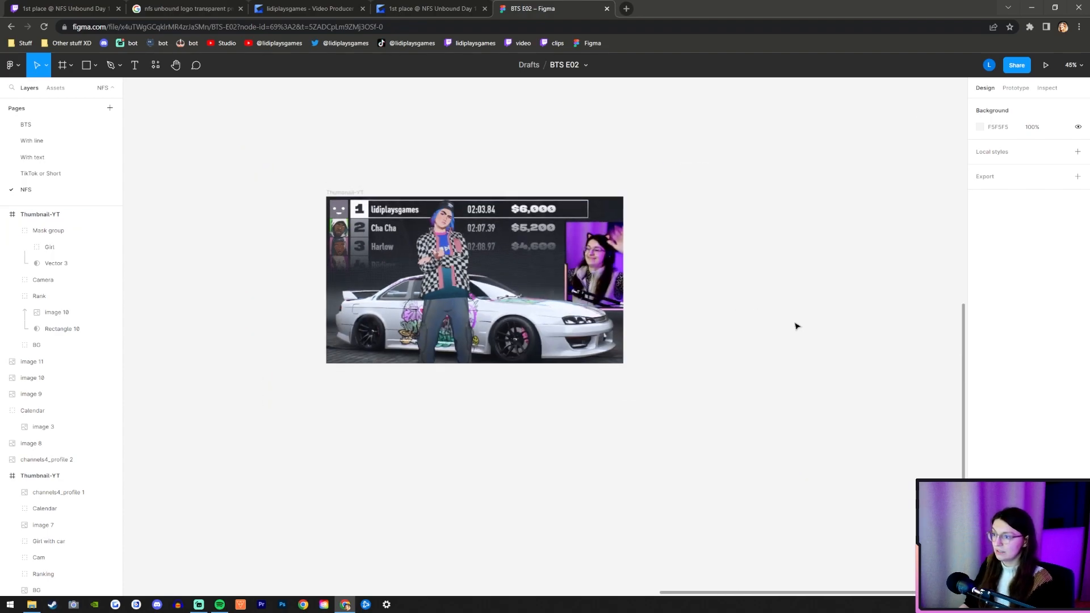
pyautogui.scroll(3, 530, 329)
# Nudge the Camera group up to Y 93, just beneath the first ranking row's frame.
pyautogui.click(45, 279)
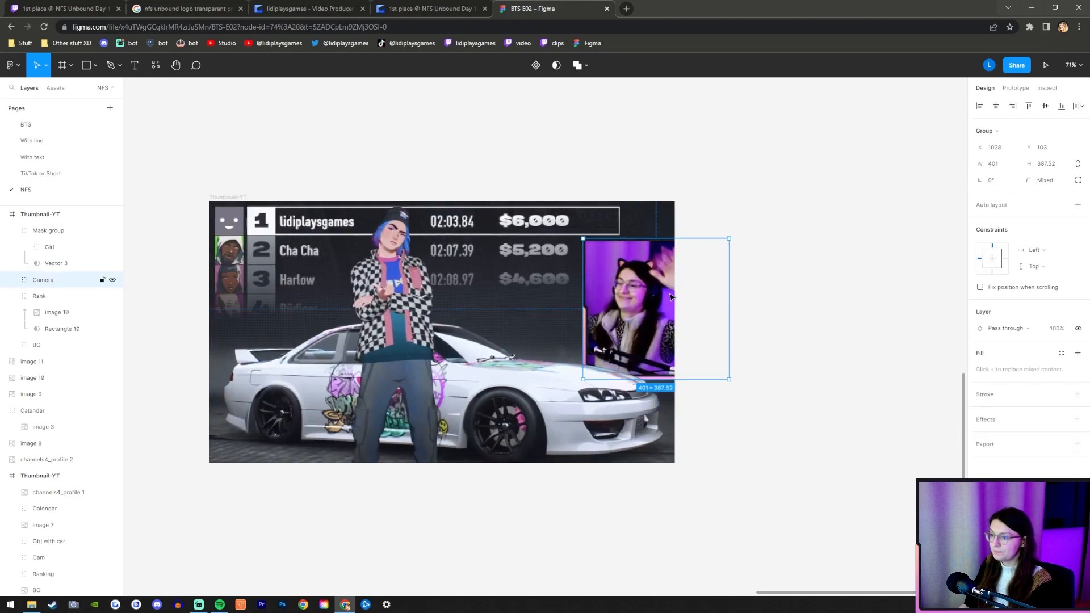
pyautogui.hotkey('shift', 'Up')
pyautogui.press('Up')
pyautogui.press('Up')
pyautogui.press('Up')
pyautogui.press('Up')
pyautogui.press('Up')
pyautogui.press('Up')
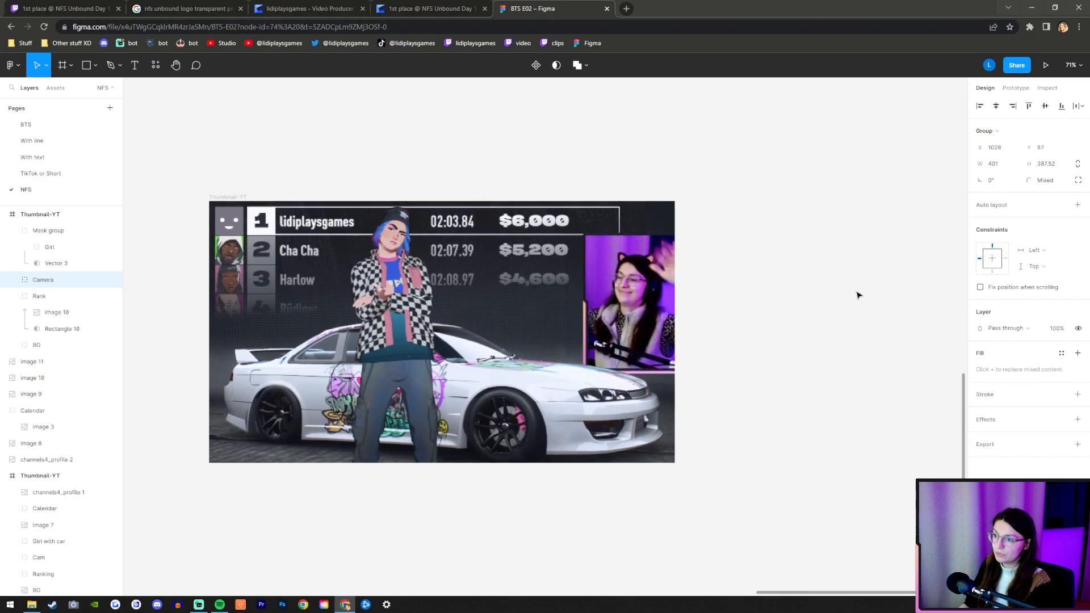
pyautogui.press('Down')
pyautogui.press('Down')
pyautogui.press('Down')
pyautogui.press('Down')
pyautogui.press('Down')
pyautogui.press('Down')
pyautogui.press('Down')
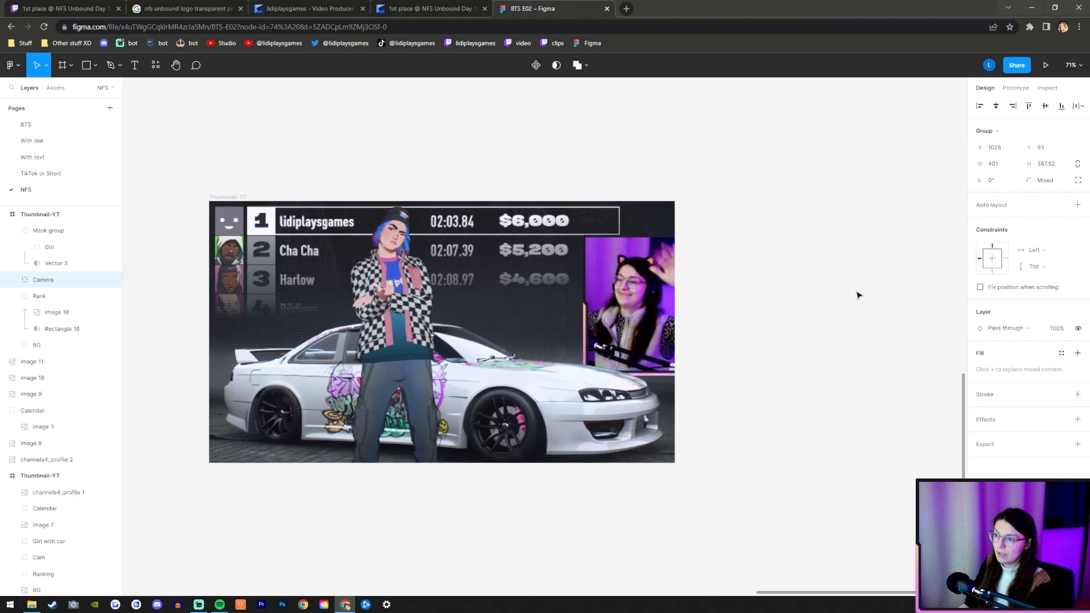
pyautogui.click(763, 248)
# Shift the Camera group farther into the thumbnail to X 1022, Y 94.
pyautogui.scroll(5, 763, 247)
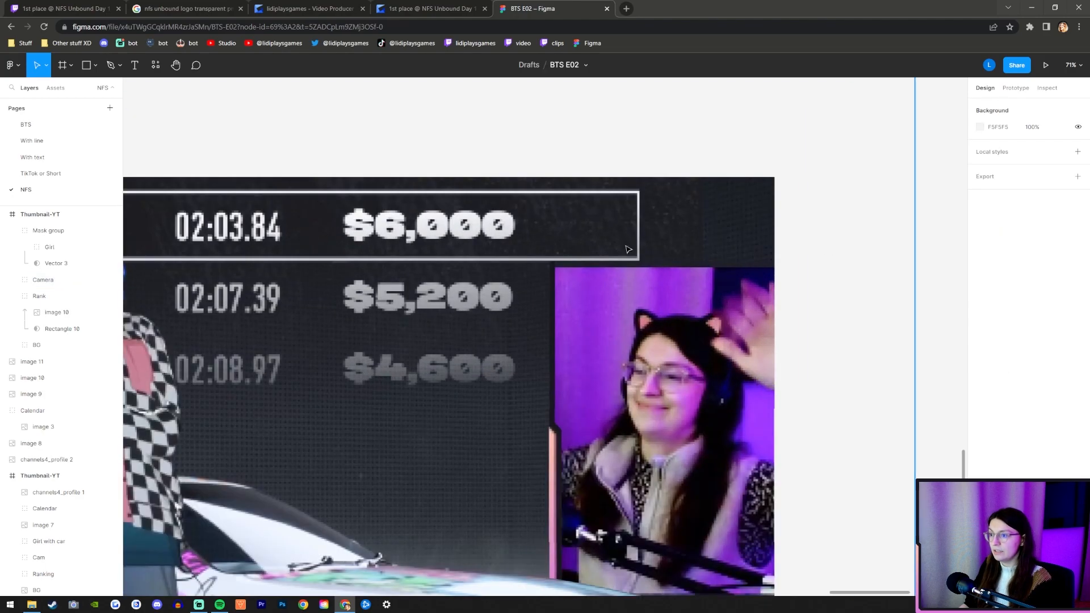
pyautogui.scroll(-5, 741, 338)
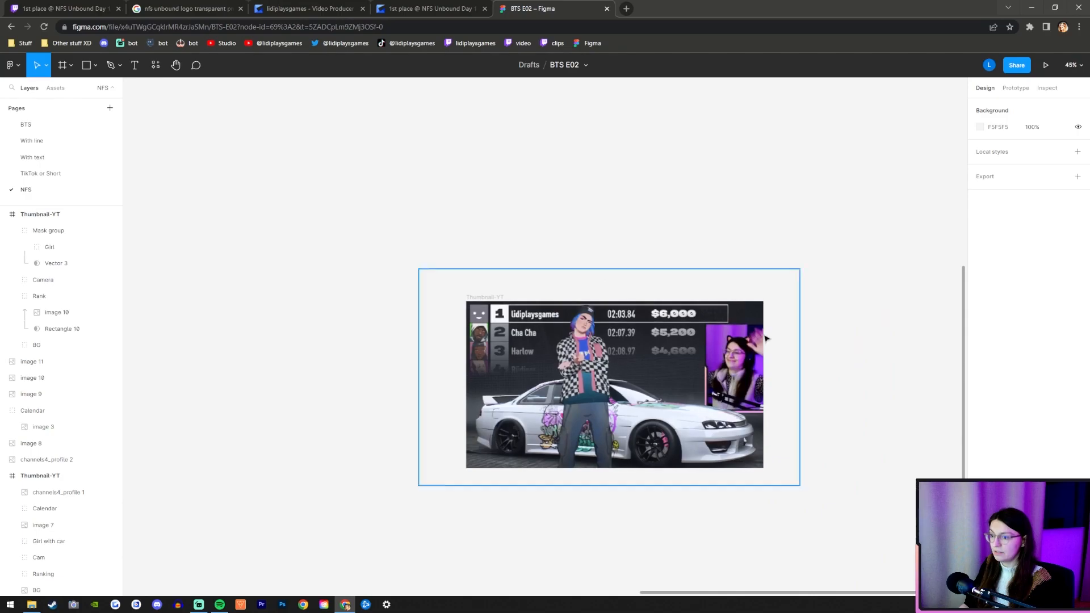
pyautogui.scroll(5, 779, 363)
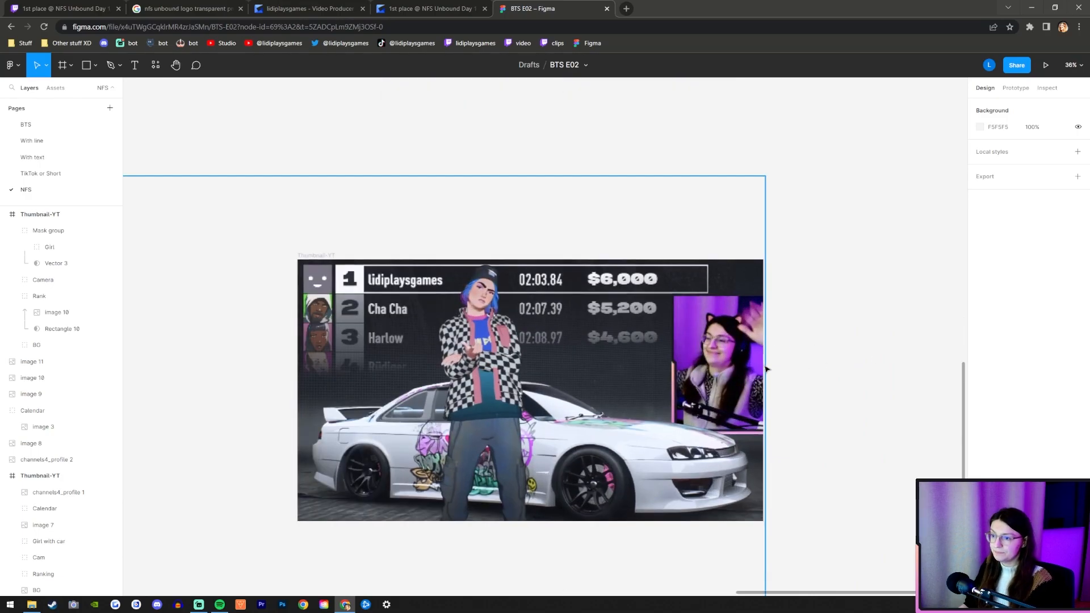
pyautogui.click(46, 287)
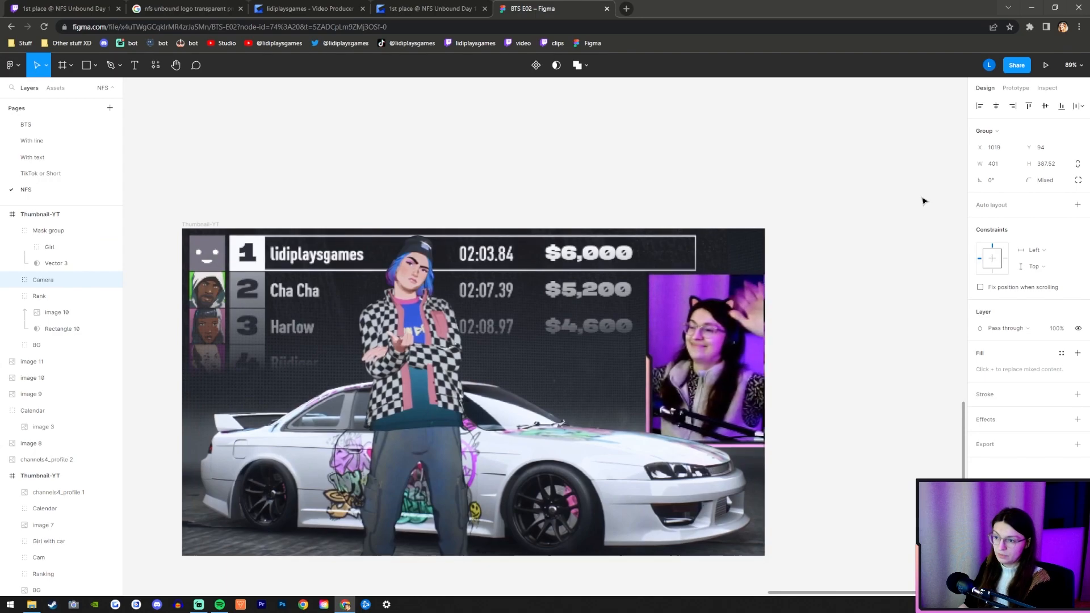
pyautogui.press('Left')
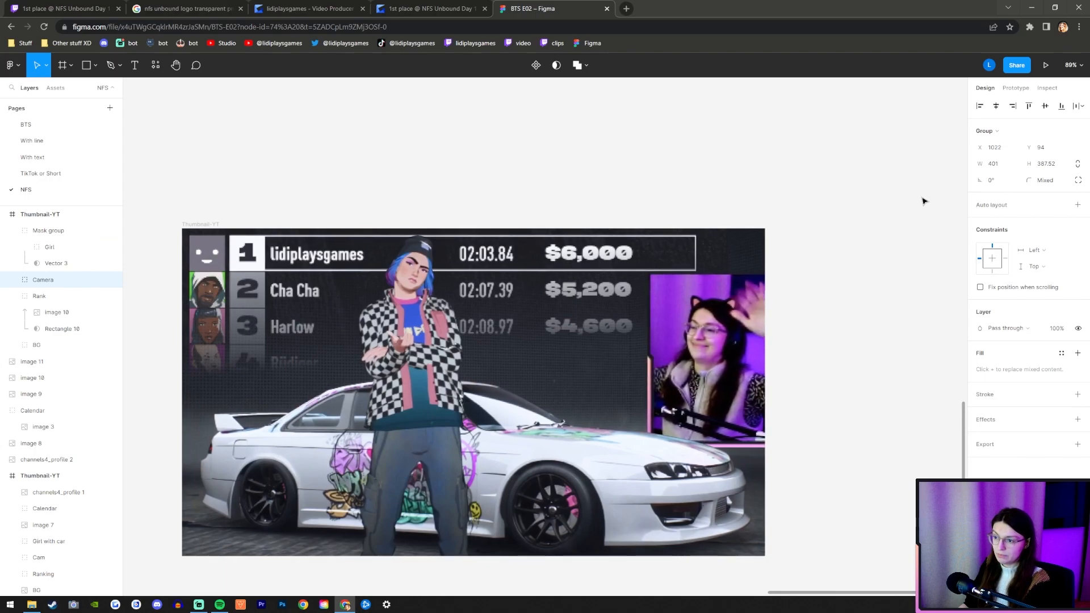
pyautogui.click(868, 224)
# Add an anchor point to the Vector 3 mask on the outer hair edge, between the beanie and the jaw-level curl.
pyautogui.scroll(-4, 641, 363)
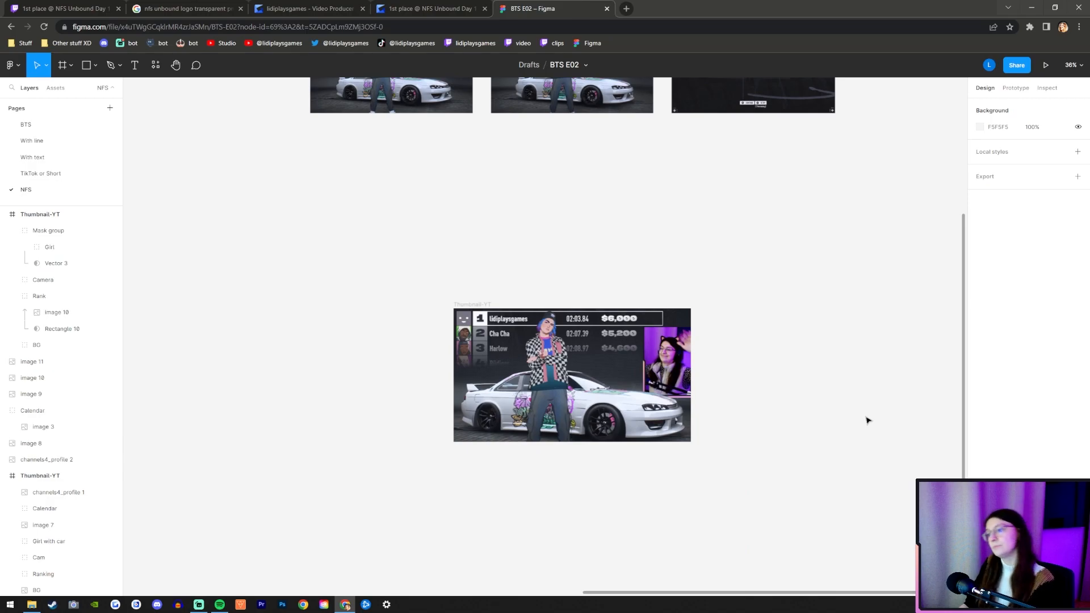
pyautogui.scroll(4, 626, 371)
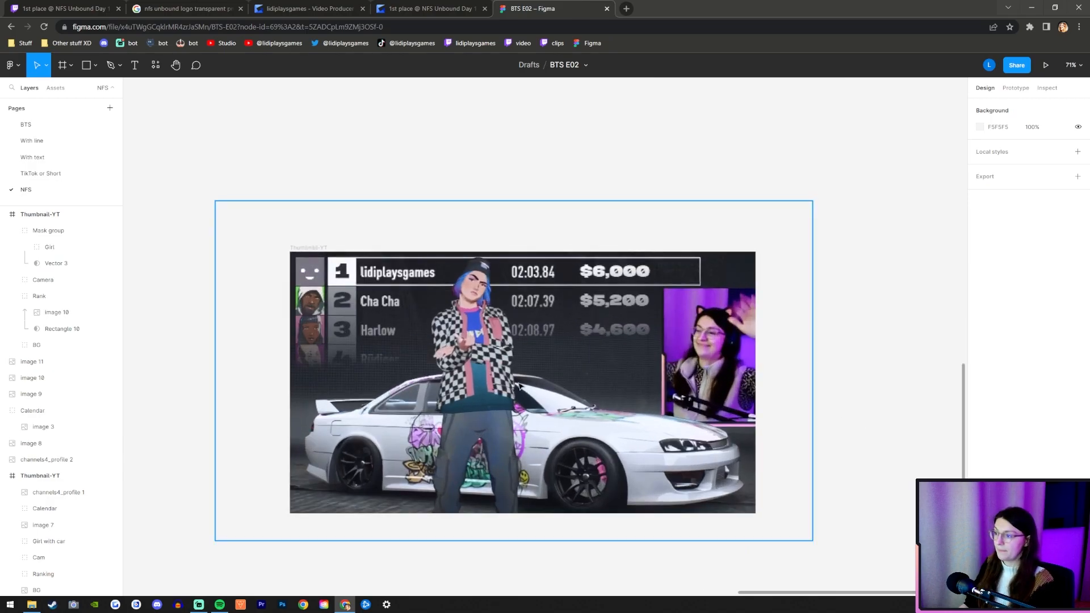
pyautogui.scroll(5, 475, 368)
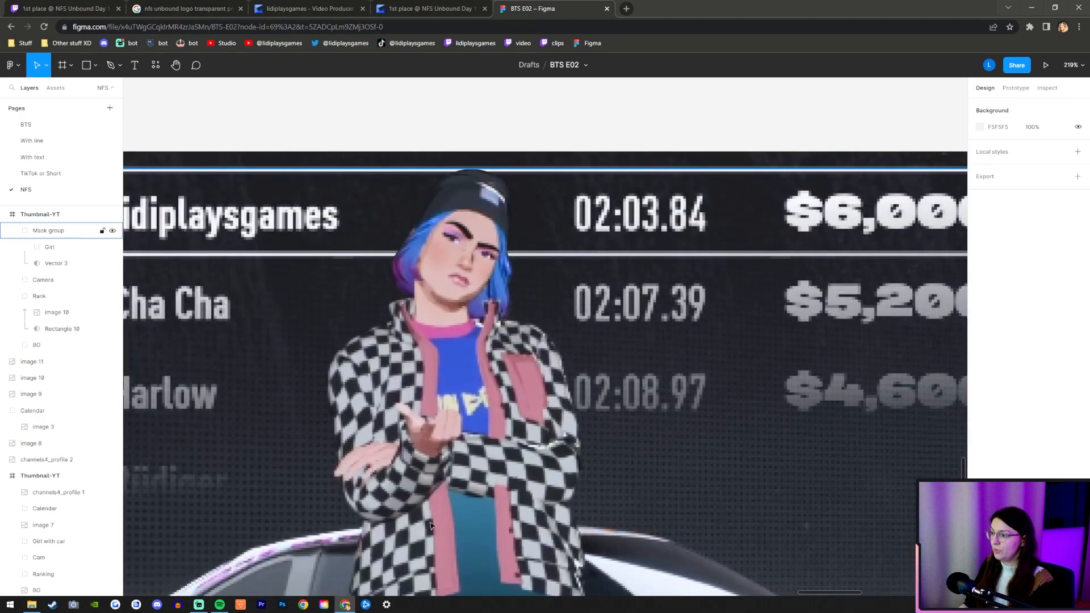
pyautogui.scroll(4, 469, 321)
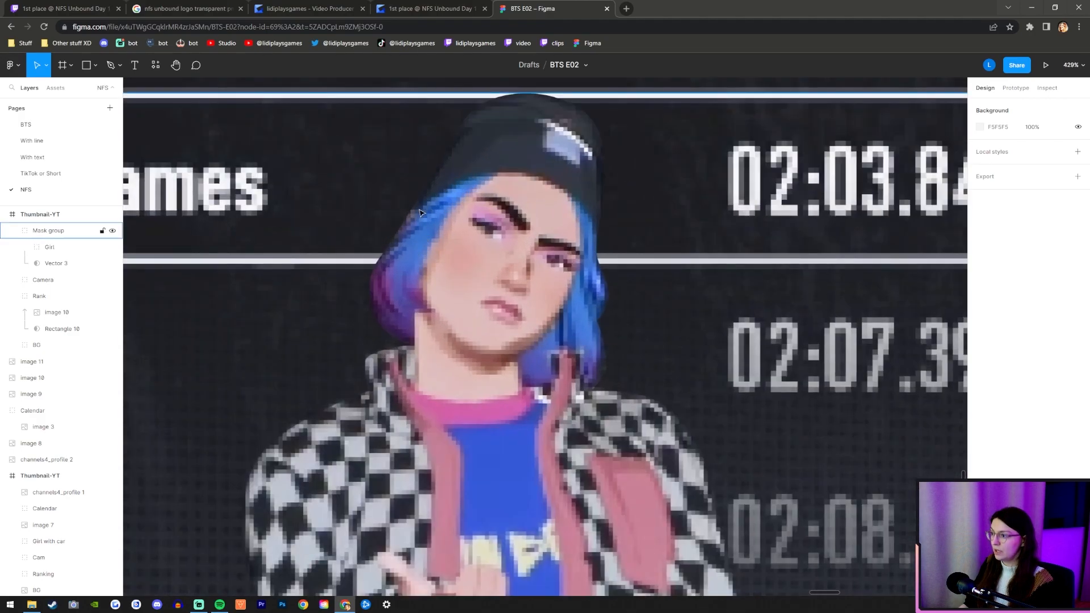
pyautogui.click(508, 248)
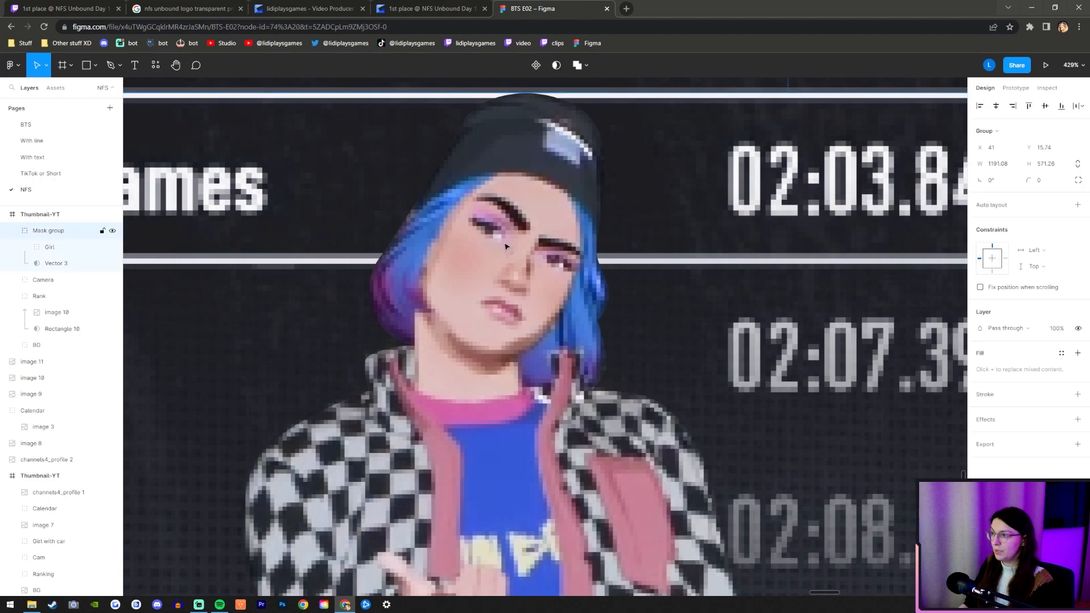
pyautogui.click(44, 262)
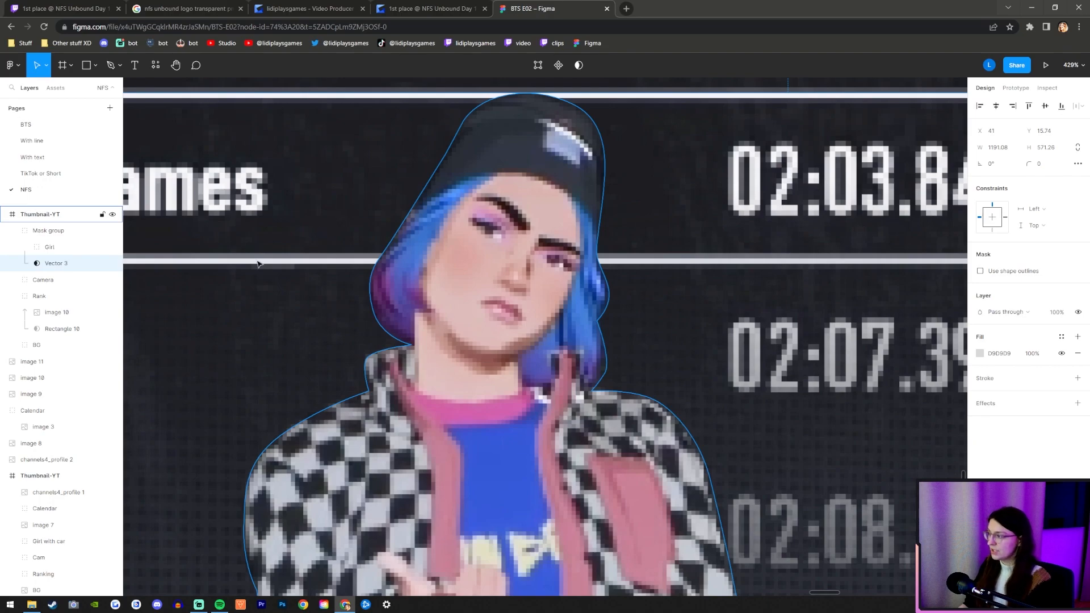
pyautogui.press('Return')
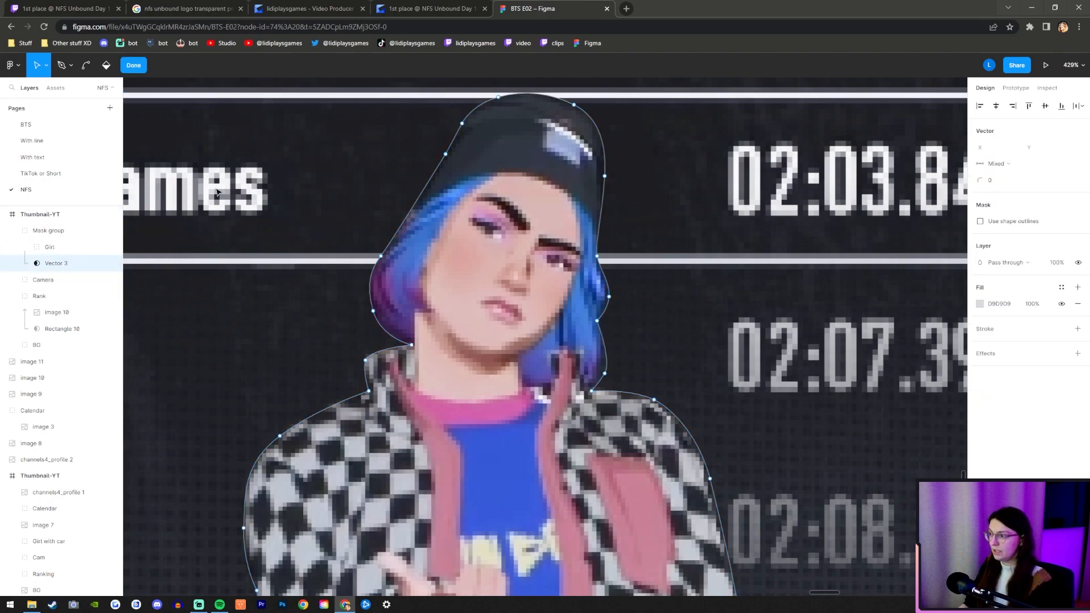
pyautogui.scroll(5, 389, 209)
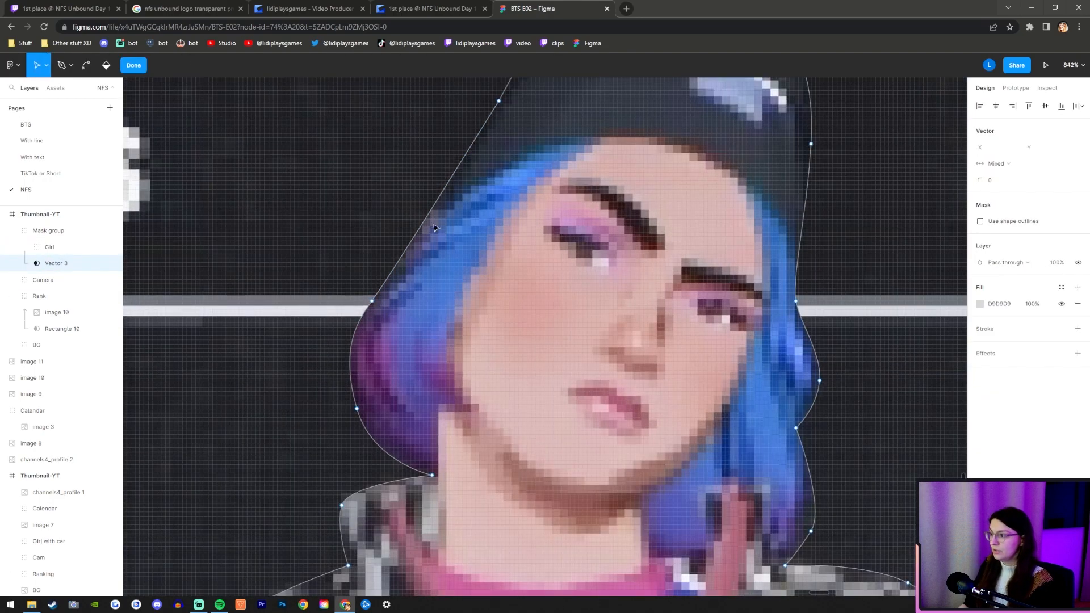
pyautogui.scroll(2, 423, 221)
pyautogui.click(64, 67)
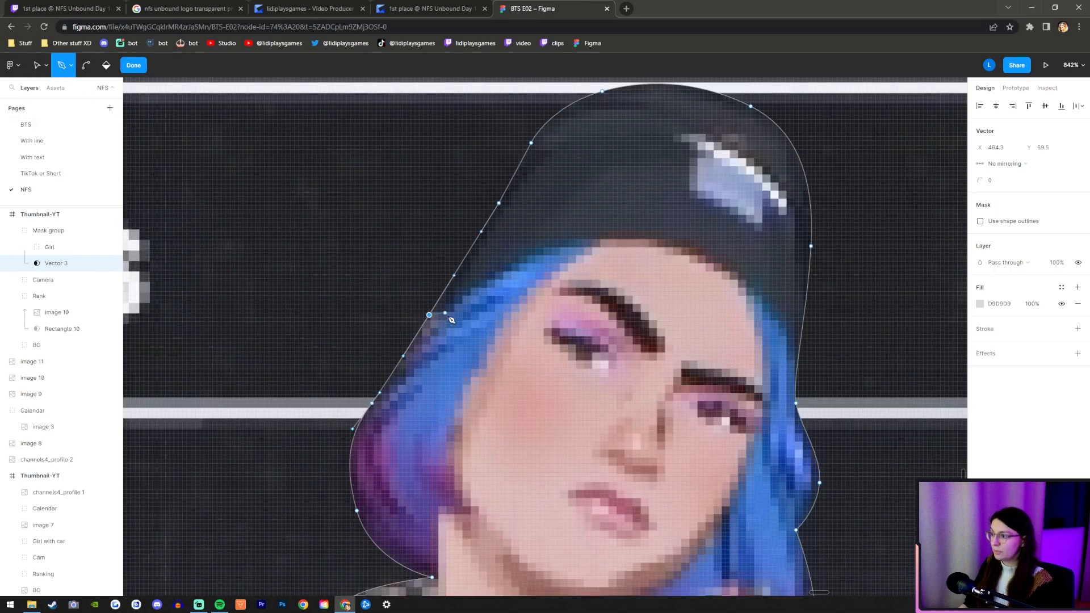
pyautogui.click(429, 315)
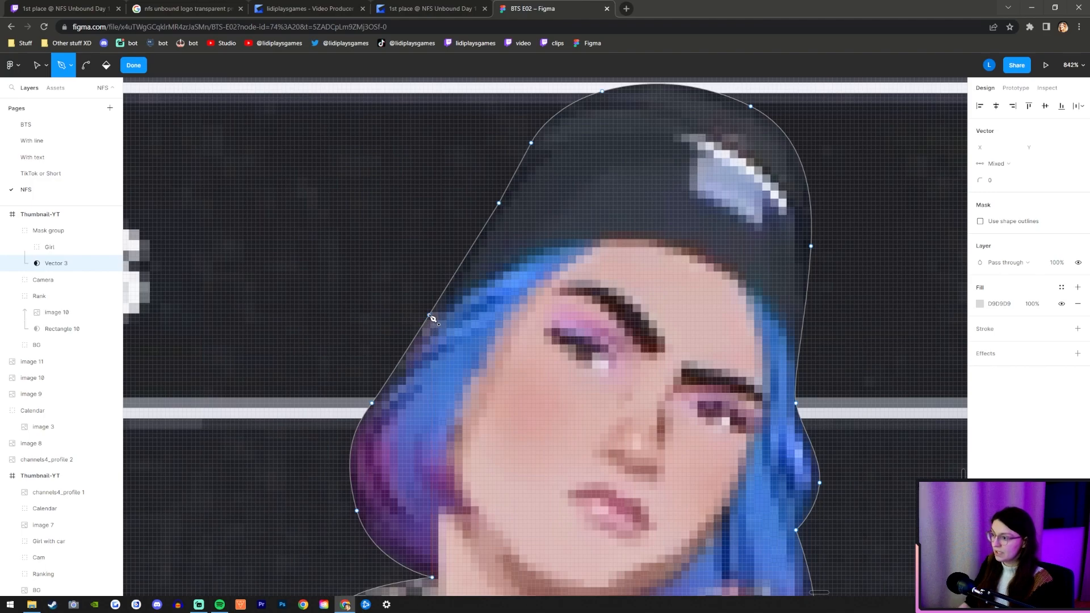
# Move the new mask point inward to X 466, Y 72.5 and bend its upper curve handle along the hair edge.
pyautogui.click(37, 67)
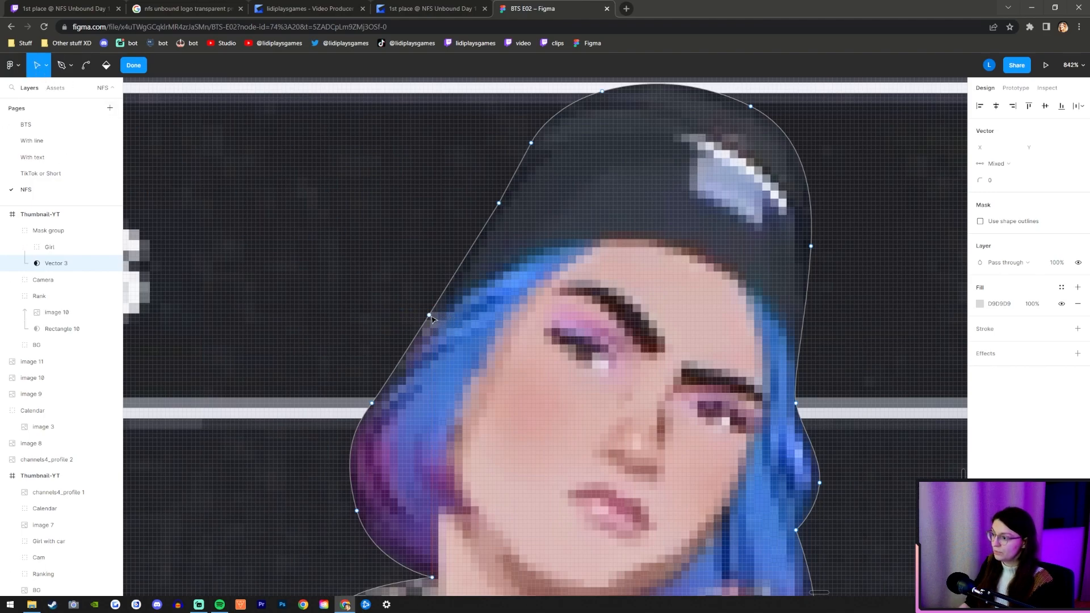
pyautogui.moveTo(430, 318); pyautogui.dragTo(438, 329)
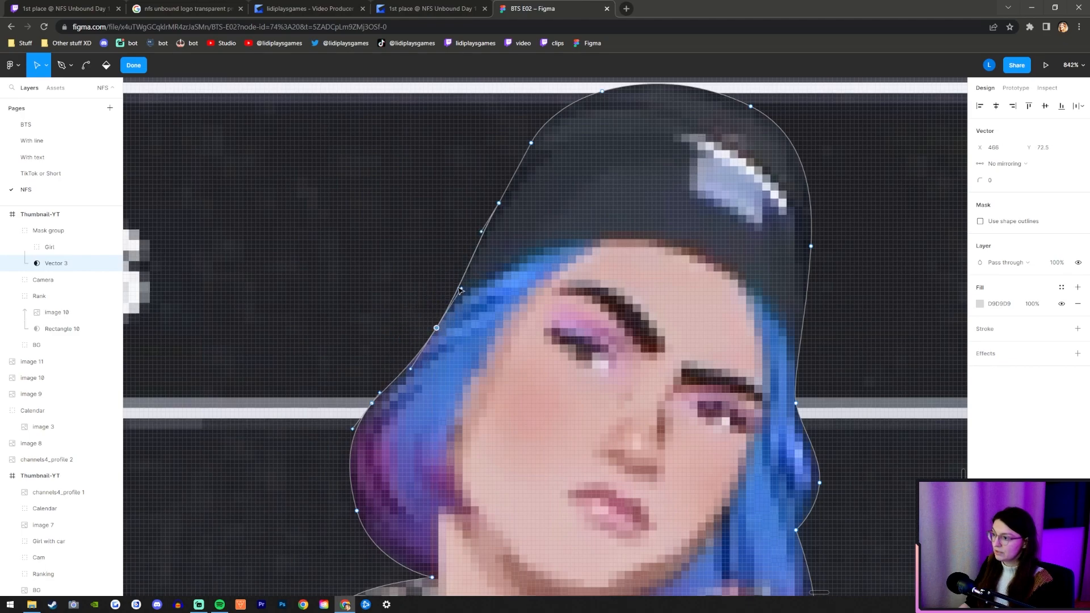
pyautogui.moveTo(461, 288); pyautogui.dragTo(455, 277)
pyautogui.moveTo(410, 368); pyautogui.dragTo(435, 378)
pyautogui.hotkey('ctrl', 'z')
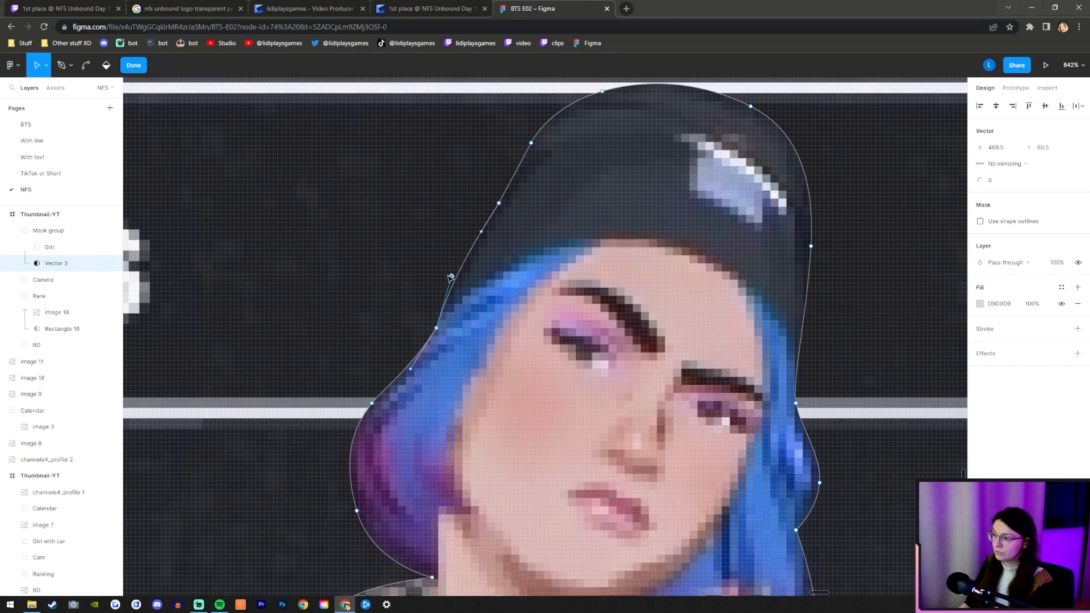
pyautogui.click(58, 281)
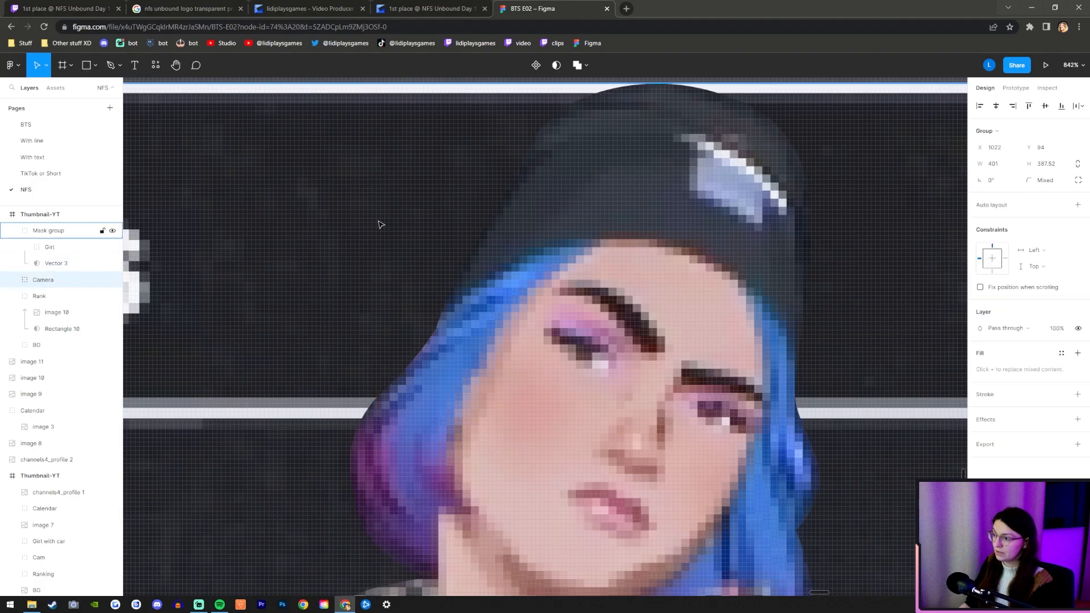
# Examine the refined cutout in the whole composition at thumbnail size.
pyautogui.scroll(-5, 545, 332)
pyautogui.scroll(-6, 646, 380)
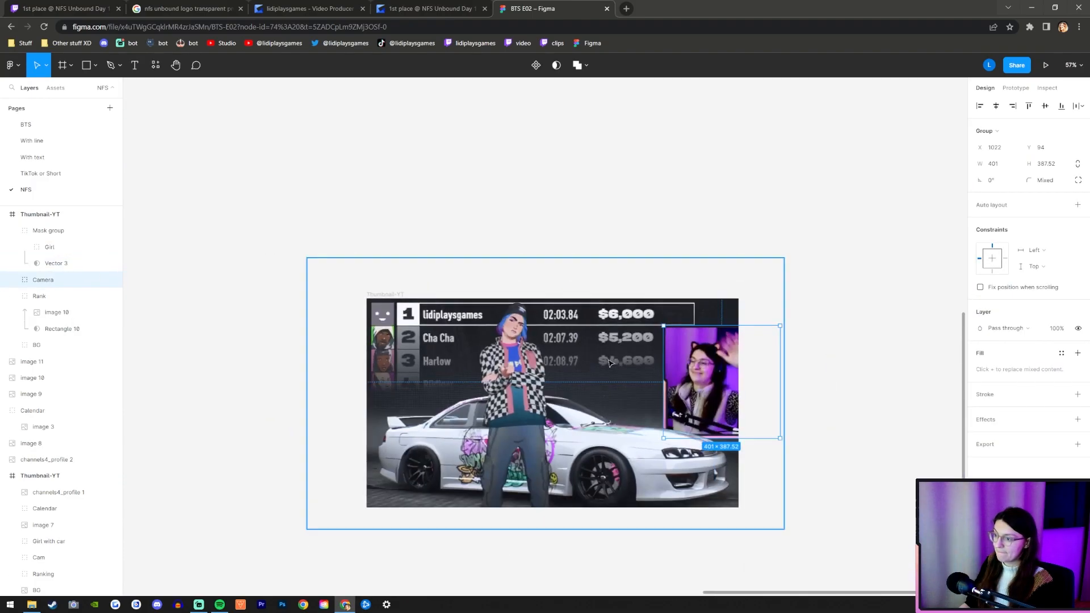
pyautogui.click(854, 431)
pyautogui.scroll(-2, 669, 437)
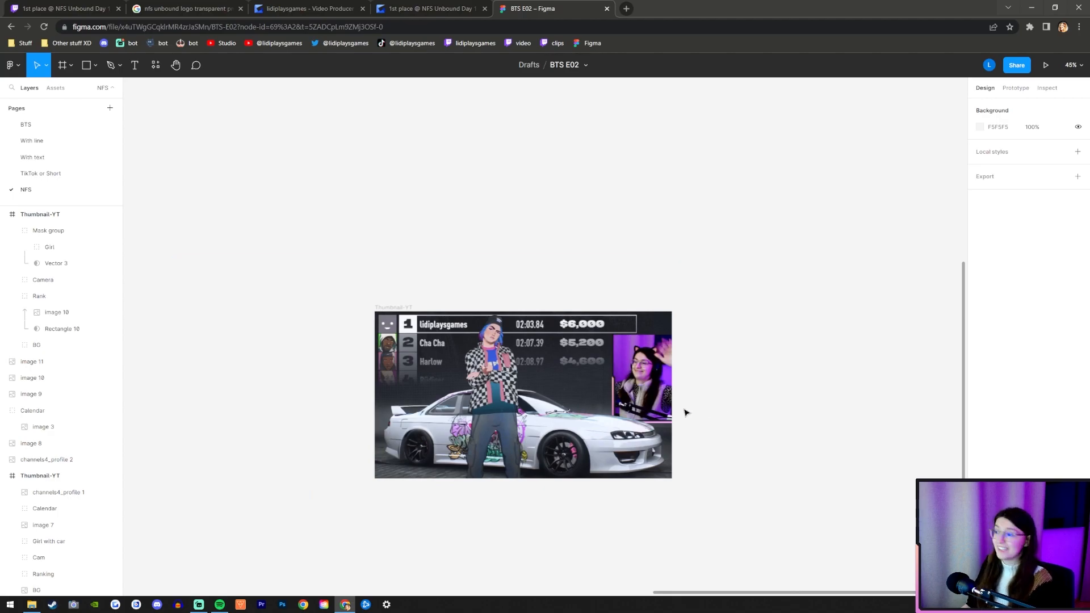
pyautogui.scroll(1, 446, 372)
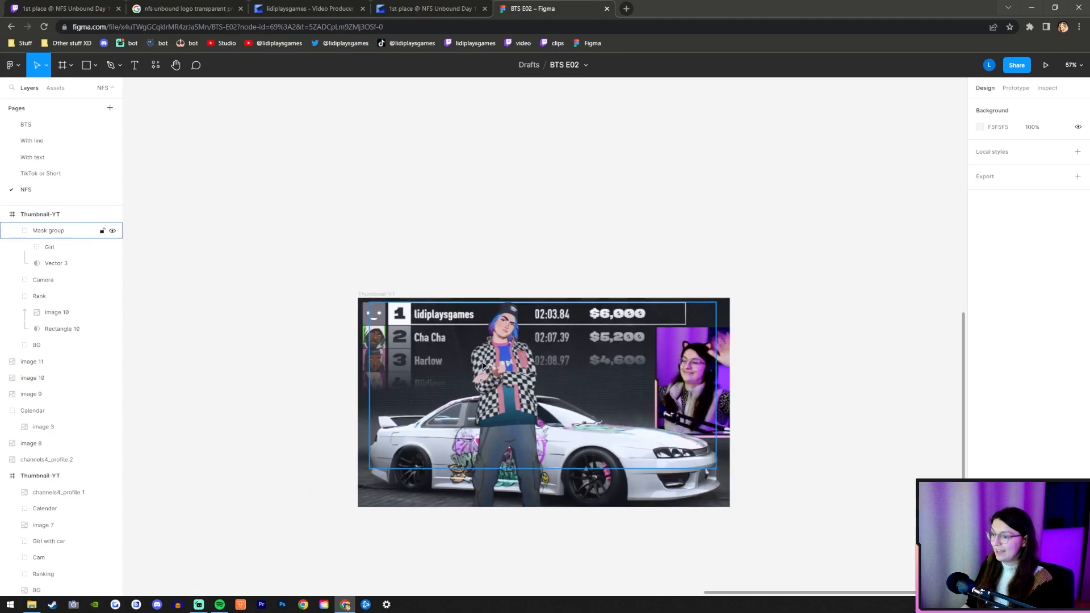
# Copy the channels4_profile 2 picture from the loose assets into the new Thumbnail-YT frame.
pyautogui.scroll(-5, 482, 365)
pyautogui.click(521, 216)
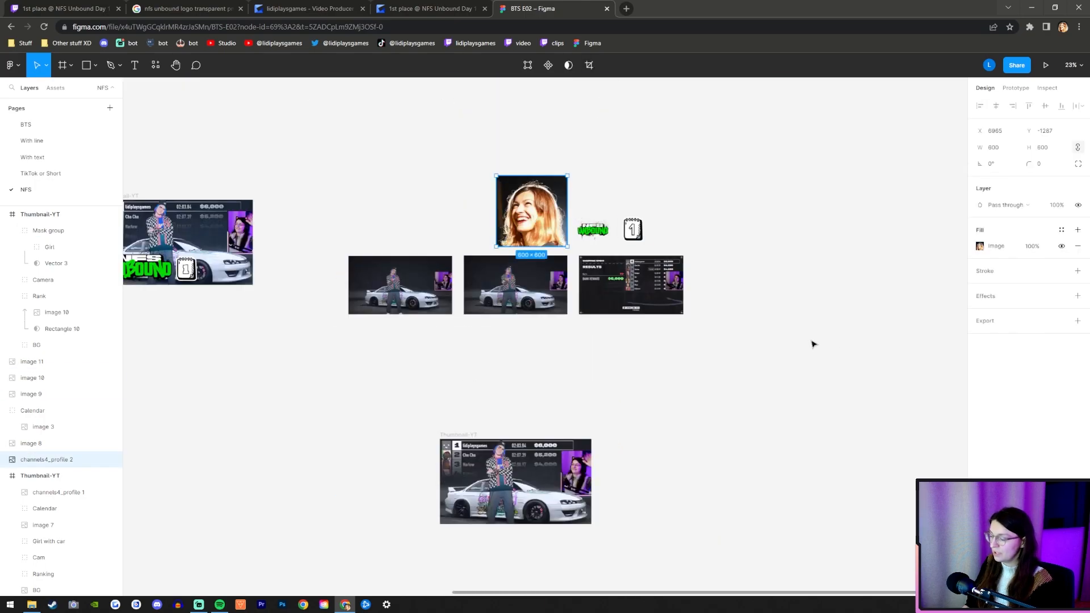
pyautogui.scroll(10, 511, 443)
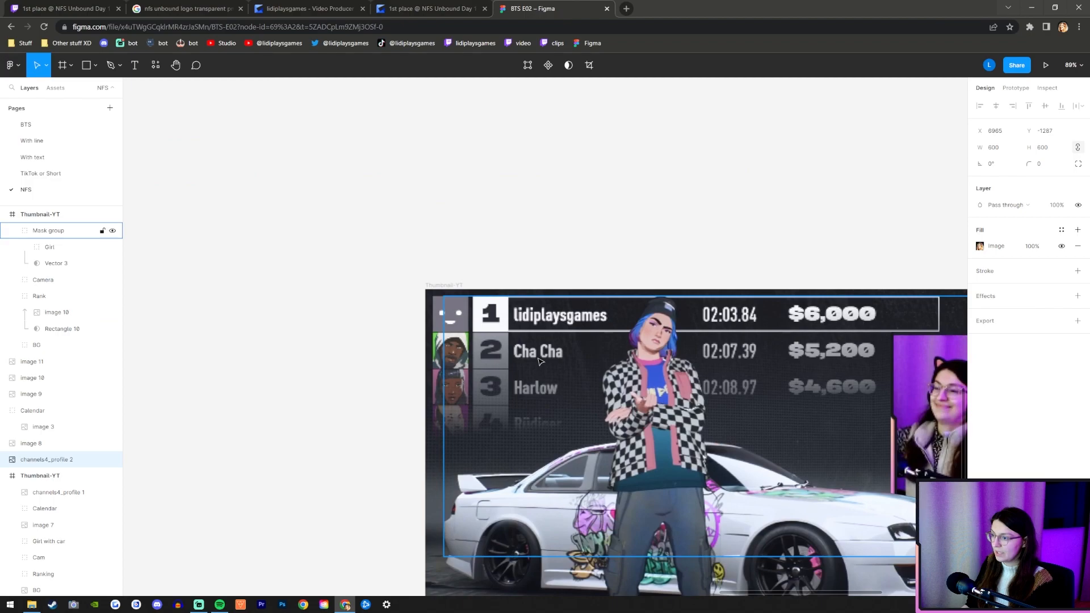
pyautogui.click(435, 286)
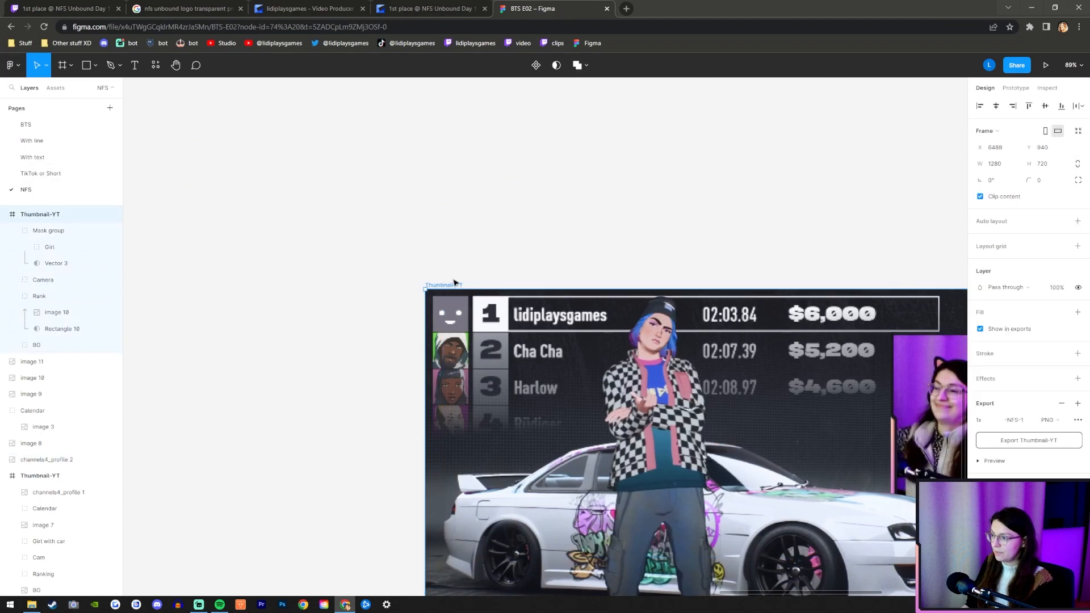
pyautogui.hotkey('ctrl', 'v')
# Scale the pasted profile picture to 78 × 78 and fit it over the first-place avatar at X 16, Y 16.
pyautogui.moveTo(716, 418); pyautogui.dragTo(597, 413)
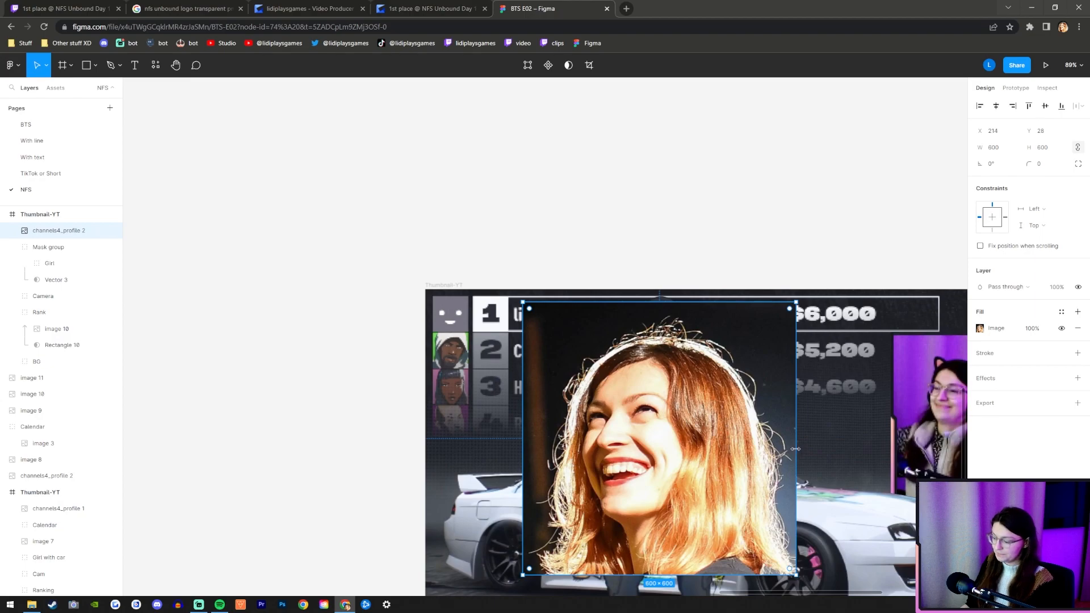
pyautogui.moveTo(795, 449); pyautogui.dragTo(446, 311)
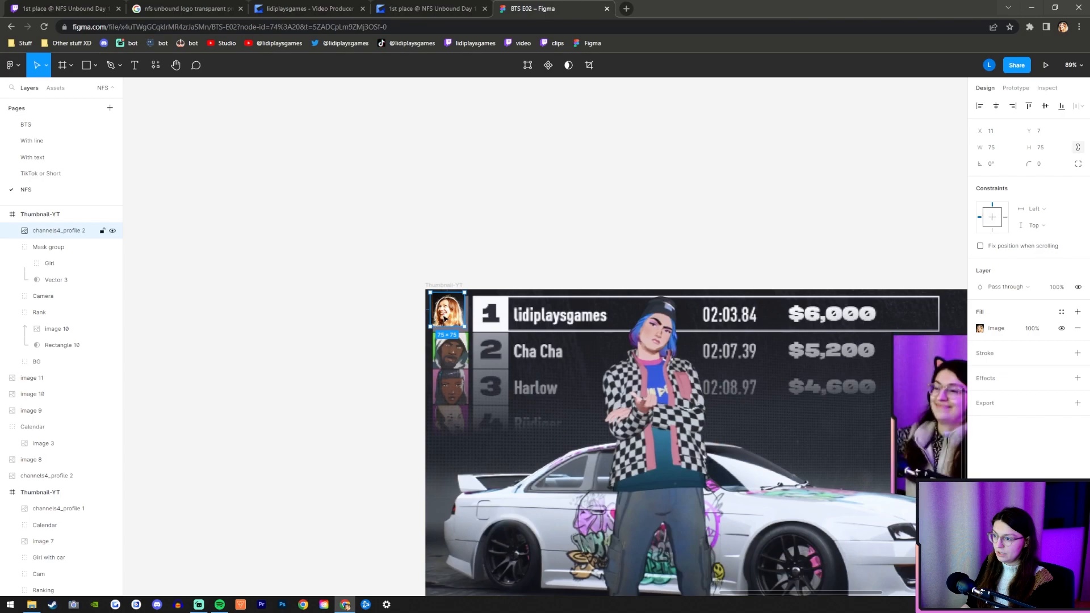
pyautogui.scroll(5, 447, 310)
pyautogui.moveTo(492, 353); pyautogui.dragTo(511, 377)
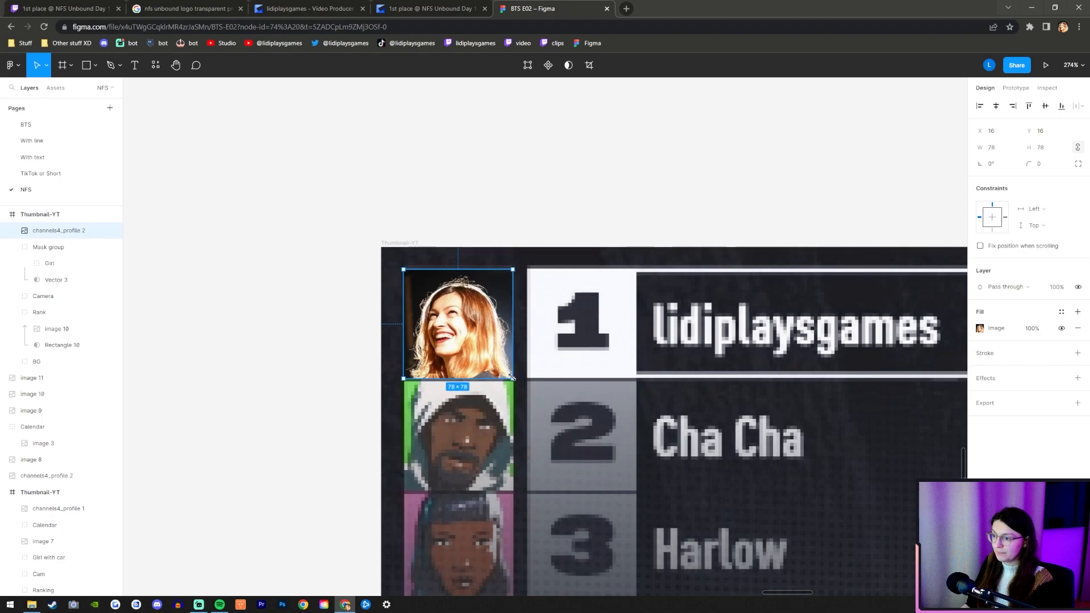
# Reduce the contrast of the profile picture's image fill.
pyautogui.click(979, 329)
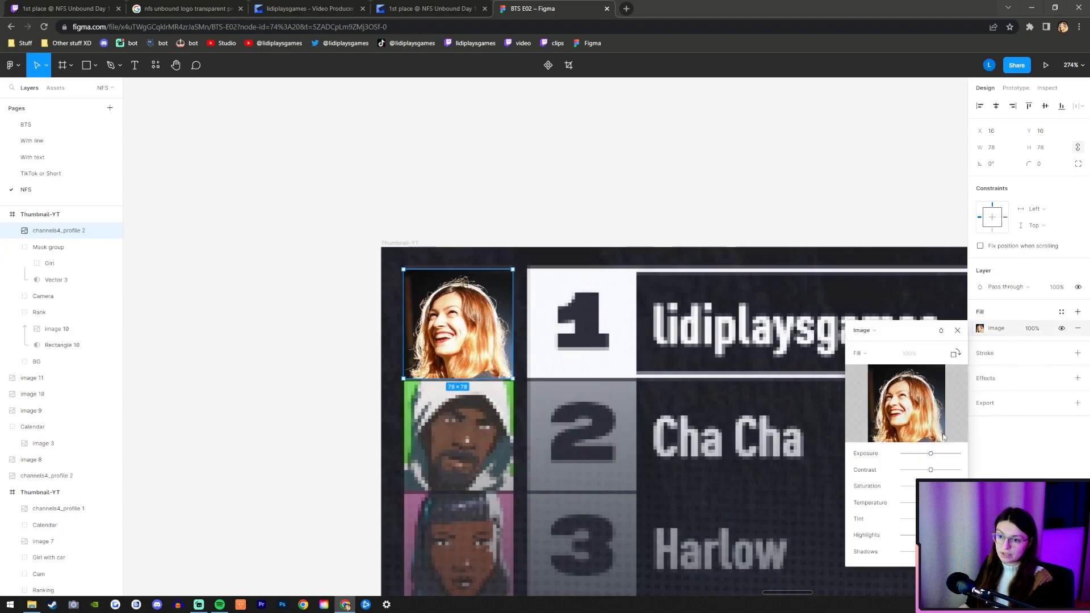
pyautogui.moveTo(931, 457)
pyautogui.mouseDown()
pyautogui.moveTo(943, 452)
pyautogui.moveTo(895, 480)
pyautogui.moveTo(915, 470)
pyautogui.mouseUp()
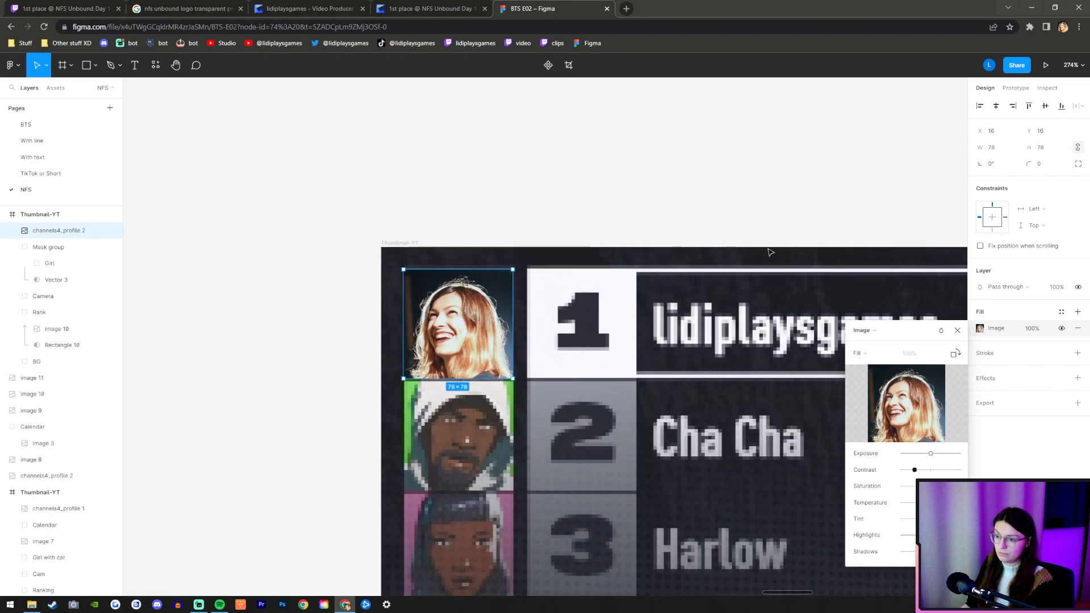
# Close the image fill settings, enlarge the first-place profile picture to 79 × 79 and raise it to Y 14.
pyautogui.click(959, 329)
pyautogui.click(644, 153)
pyautogui.scroll(-2, 298, 257)
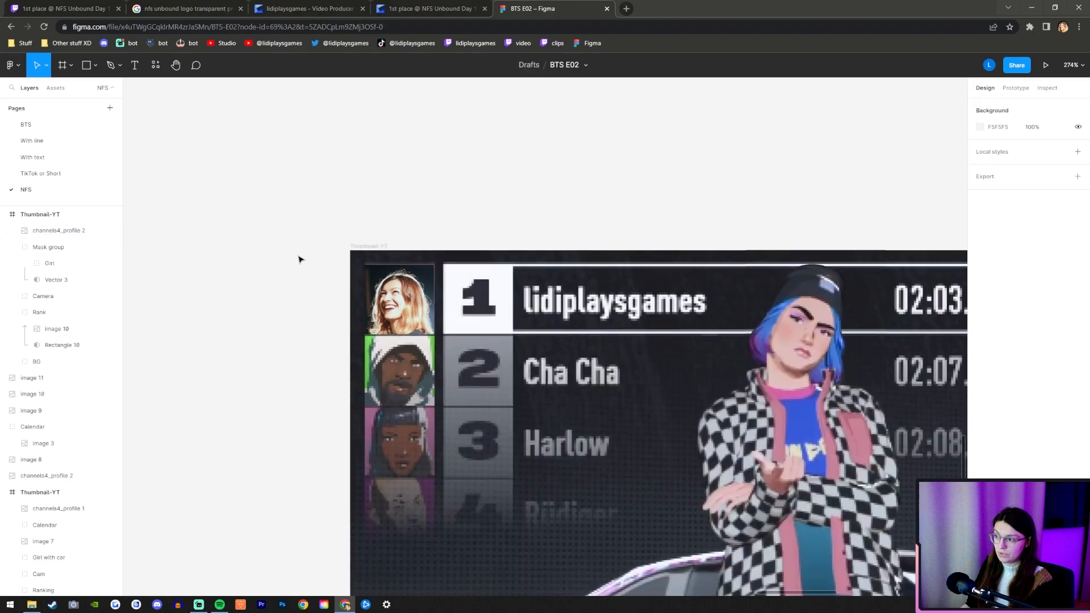
pyautogui.scroll(4, 352, 270)
pyautogui.click(385, 291)
pyautogui.scroll(3, 387, 259)
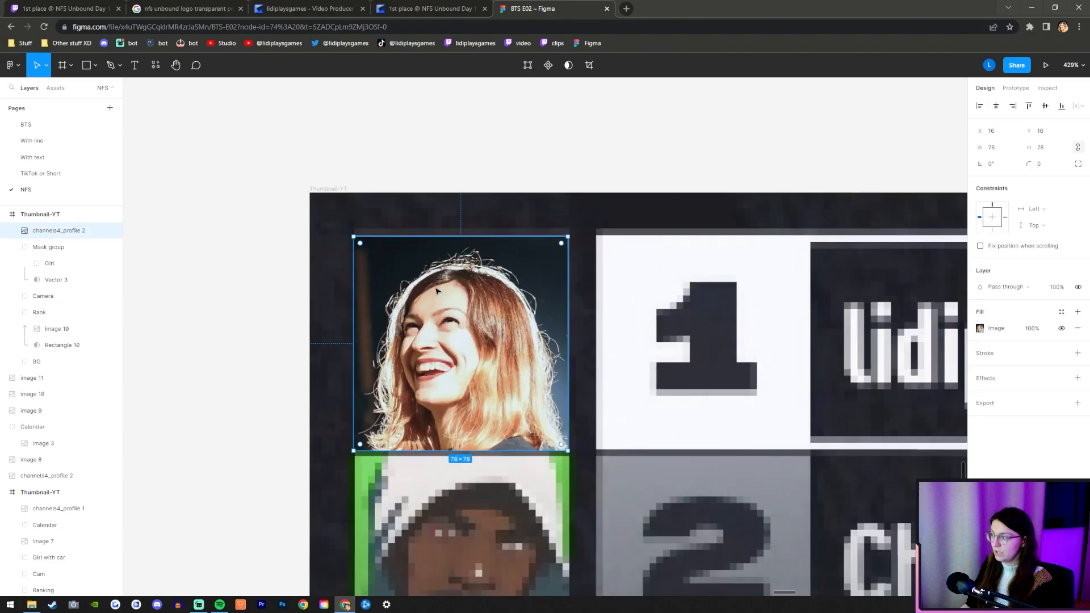
pyautogui.moveTo(573, 234); pyautogui.dragTo(569, 238)
pyautogui.click(562, 127)
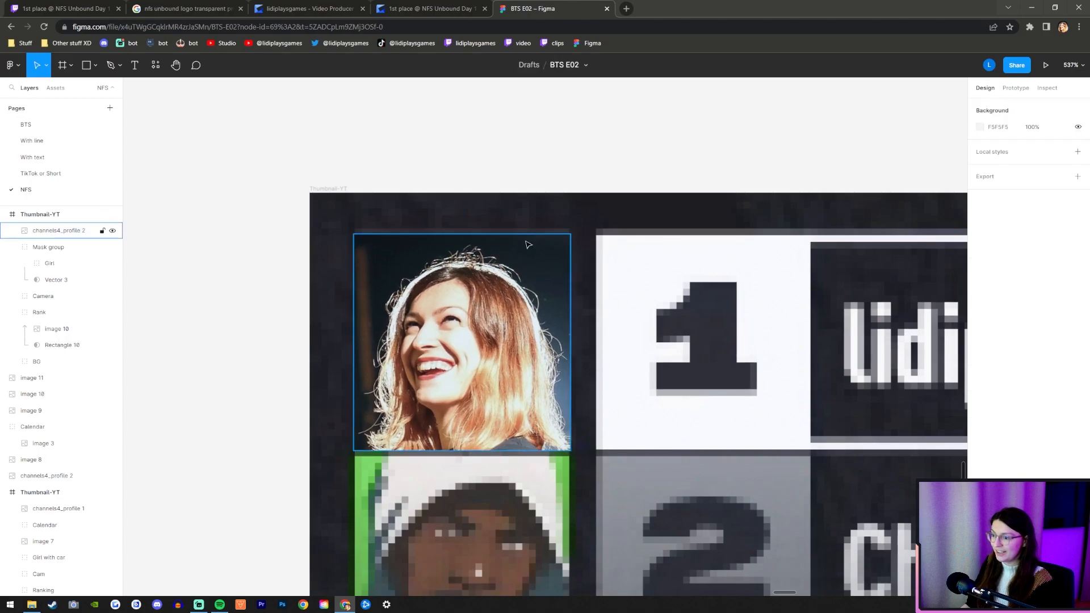
pyautogui.click(500, 332)
pyautogui.press('Up')
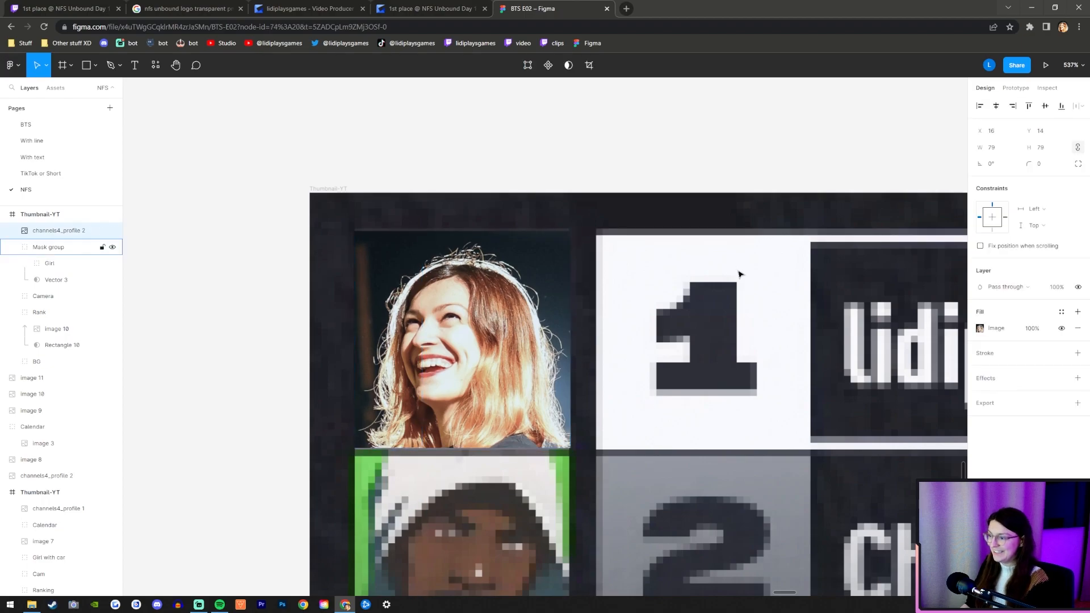
# Enlarge the profile picture to 80 × 80 so it reaches the lower edge of the first-place row.
pyautogui.scroll(3, 433, 465)
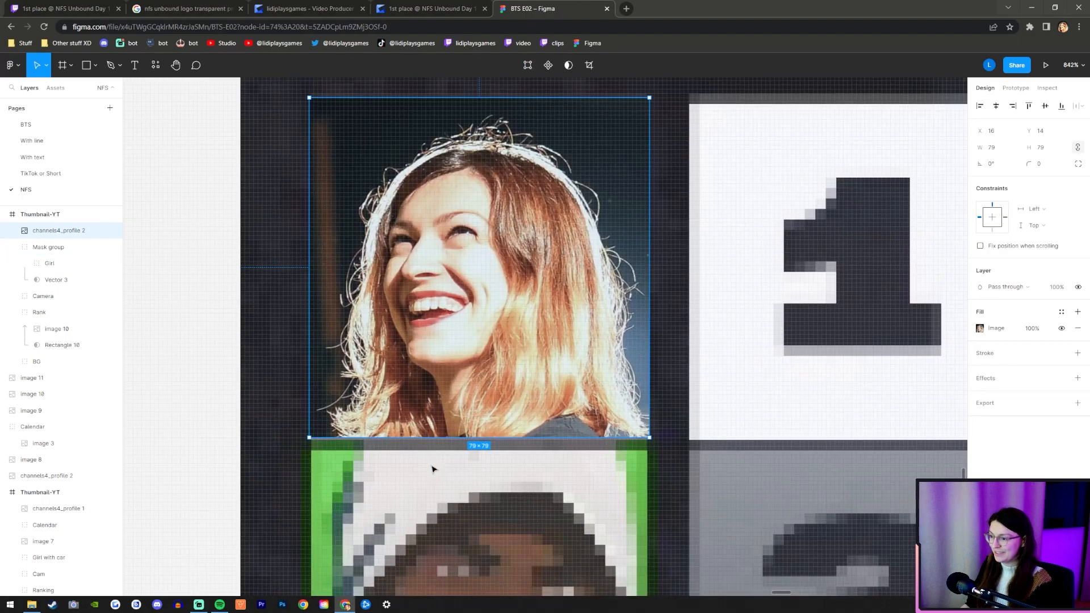
pyautogui.moveTo(474, 437); pyautogui.dragTo(474, 441)
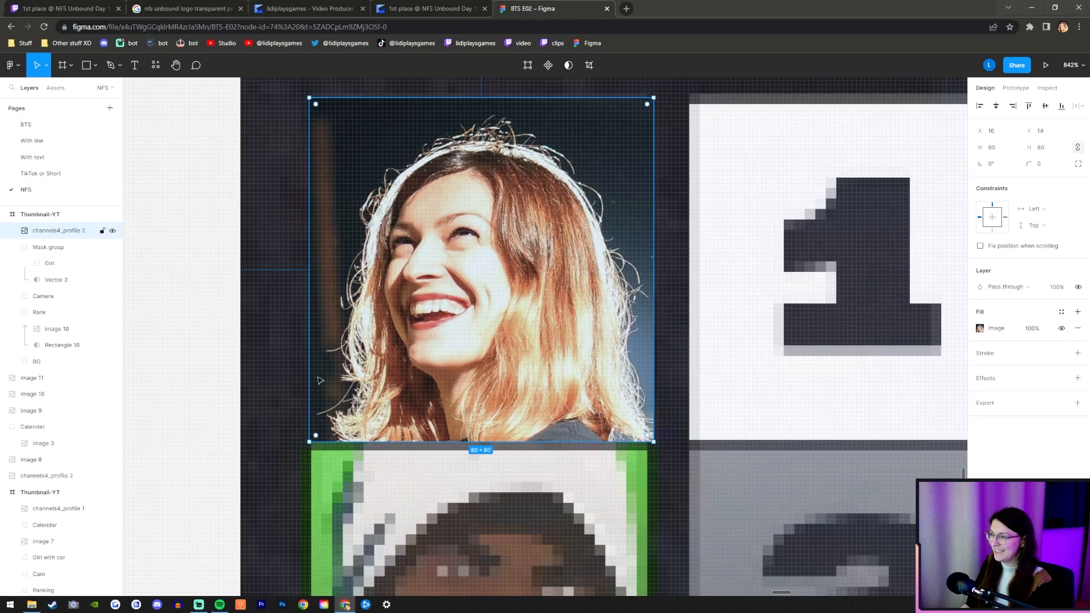
pyautogui.click(231, 391)
pyautogui.scroll(-6, 443, 385)
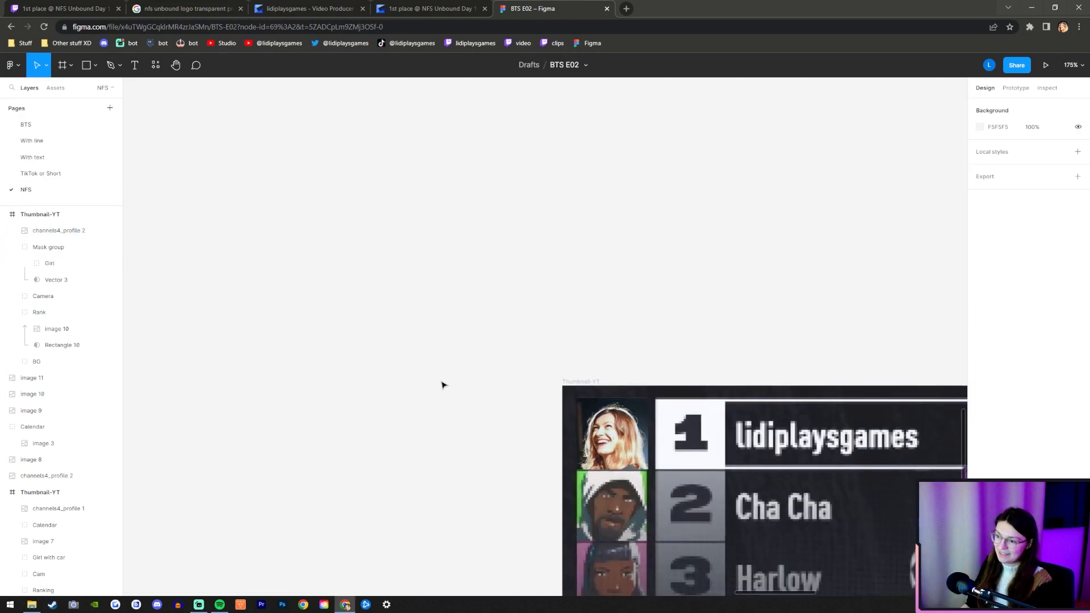
pyautogui.scroll(-2, 443, 385)
pyautogui.scroll(6, 579, 441)
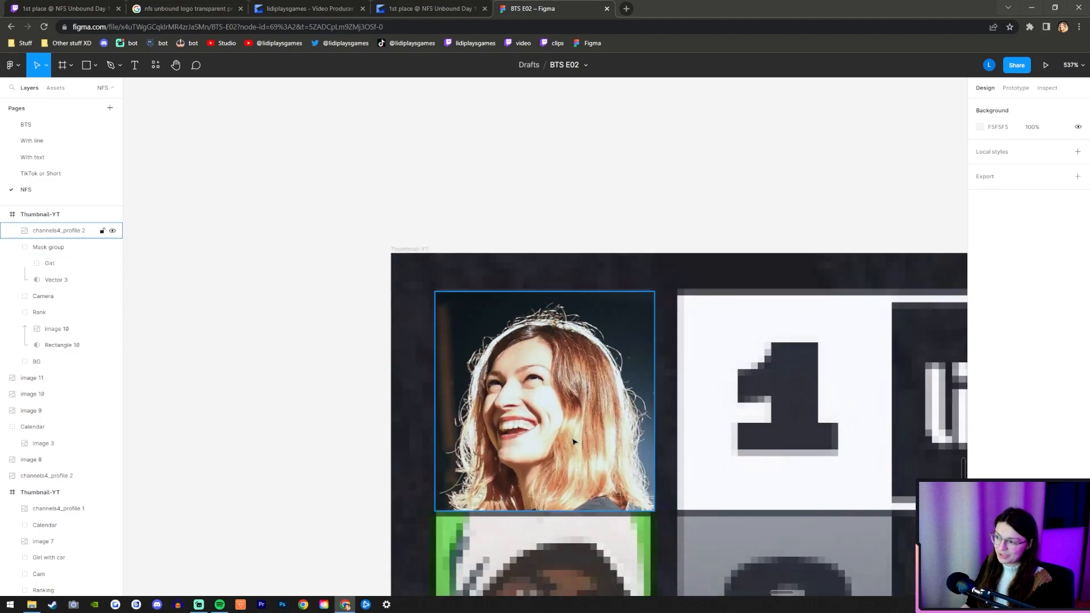
# Shift the profile picture to X 15, Y 13 and enlarge it to 81 × 81.
pyautogui.scroll(2, 579, 442)
pyautogui.click(579, 442)
pyautogui.click(641, 133)
pyautogui.click(617, 445)
pyautogui.moveTo(545, 527); pyautogui.dragTo(546, 530)
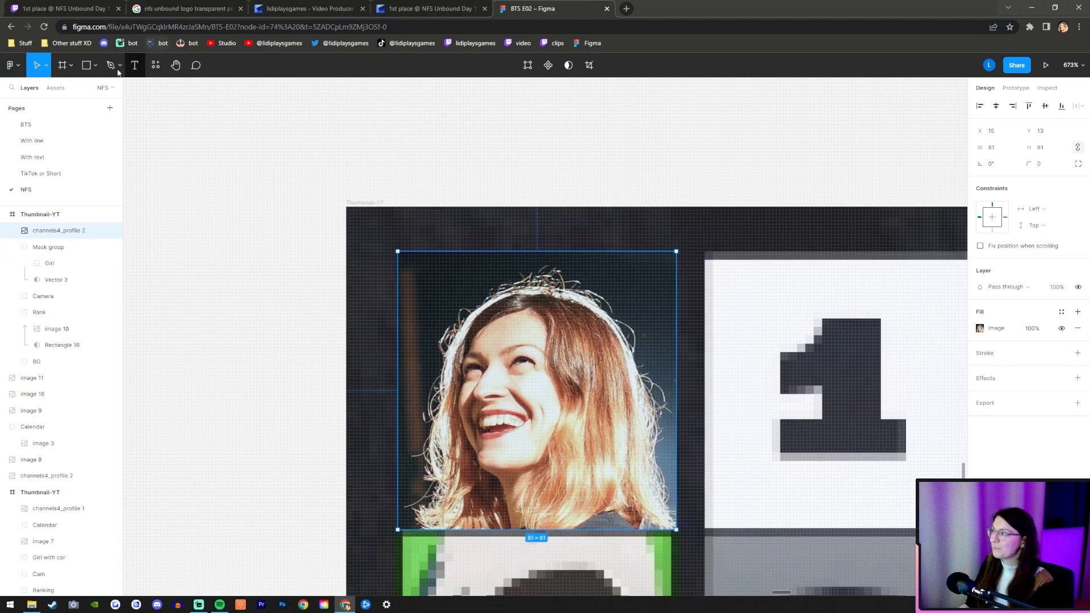
# Draw a 78 × 78 rectangle over the profile picture and align it with the first-place avatar at X 17, Y 16.
pyautogui.click(86, 66)
pyautogui.moveTo(404, 543)
pyautogui.mouseDown()
pyautogui.moveTo(710, 321)
pyautogui.moveTo(669, 348)
pyautogui.moveTo(657, 291)
pyautogui.moveTo(674, 274)
pyautogui.moveTo(674, 287)
pyautogui.mouseUp()
pyautogui.moveTo(487, 404); pyautogui.dragTo(487, 389)
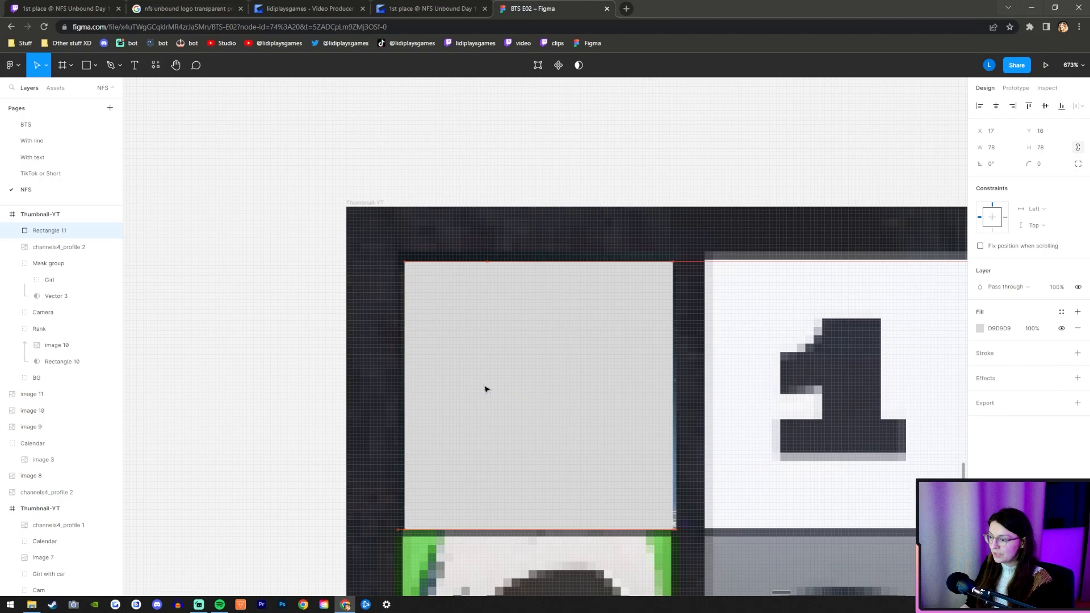
# Place the rectangle below the profile picture in the layer order and use it as the picture's mask.
pyautogui.moveTo(48, 228); pyautogui.dragTo(49, 253)
pyautogui.keyDown('shift'); pyautogui.click(49, 231); pyautogui.keyUp('shift')
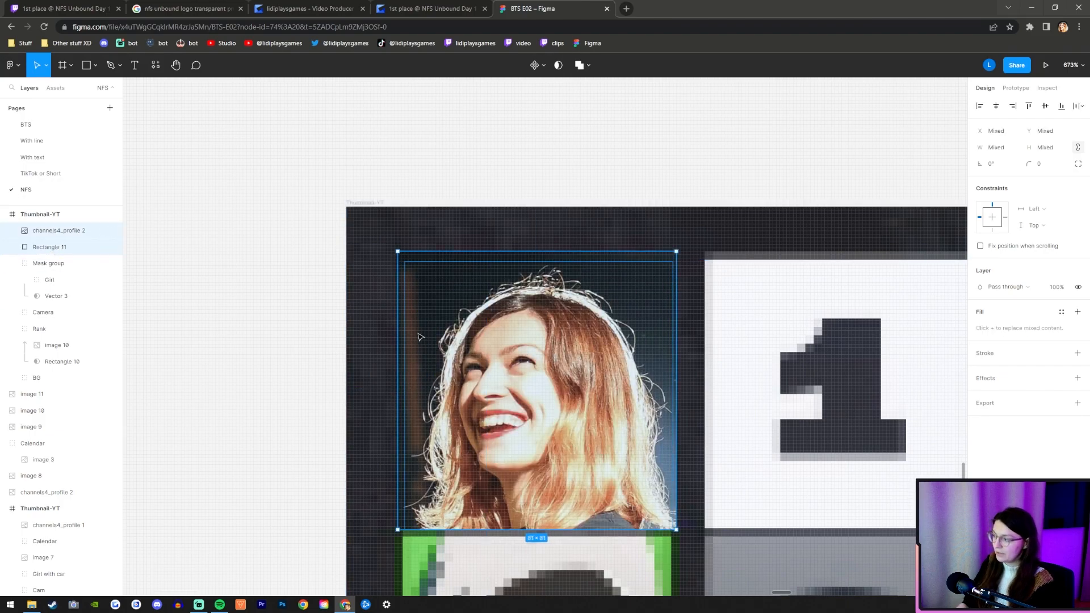
pyautogui.click(558, 65)
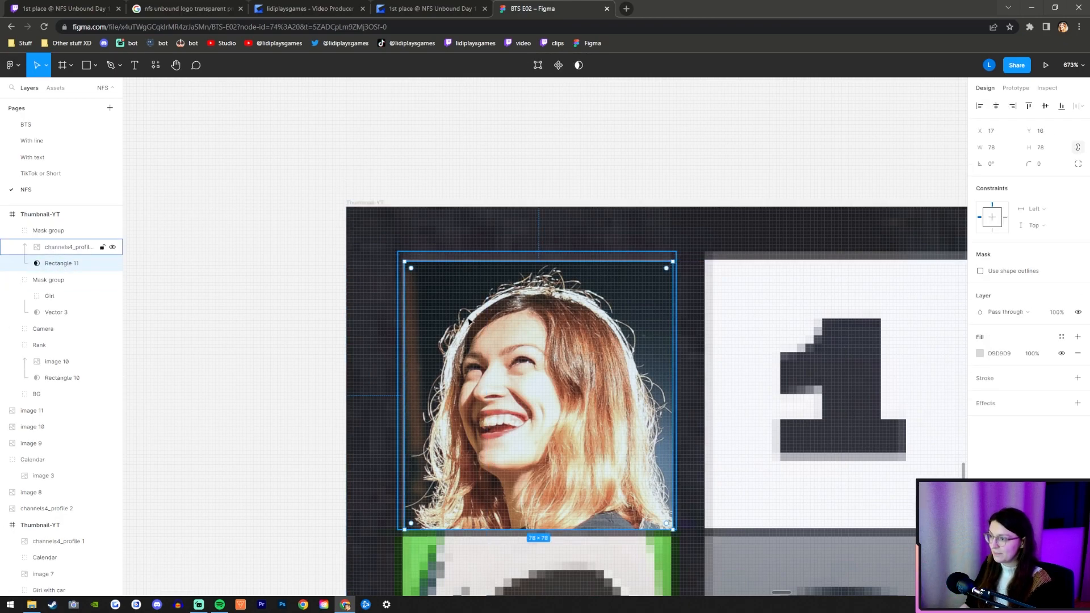
# Move the mask rectangle to X 16 and enlarge it to 79 × 79 with its upper edge at Y 15.
pyautogui.scroll(2, 444, 311)
pyautogui.press('Left')
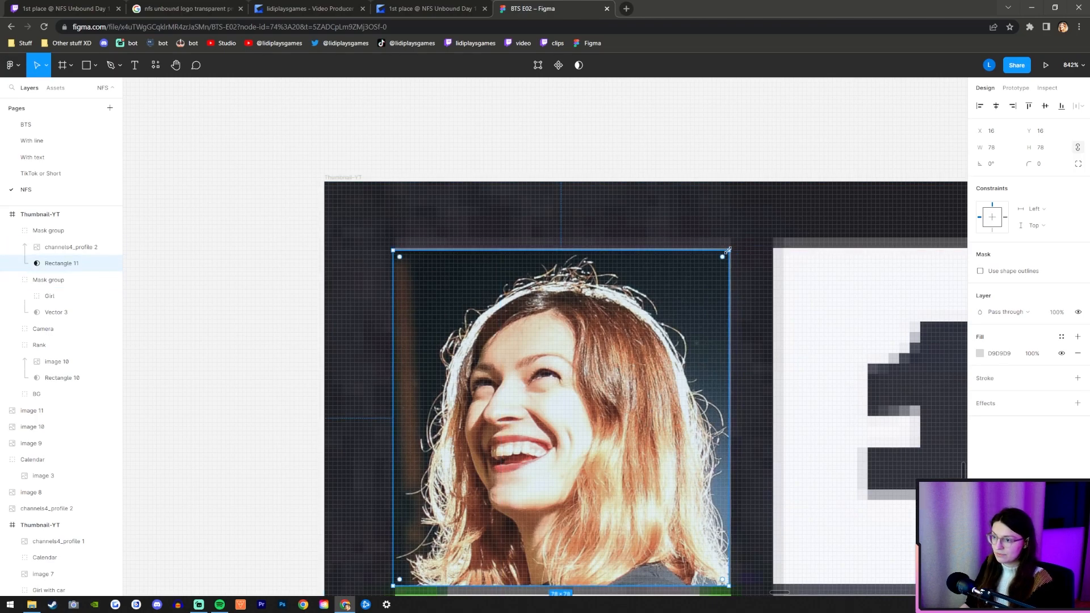
pyautogui.moveTo(729, 249); pyautogui.dragTo(732, 246)
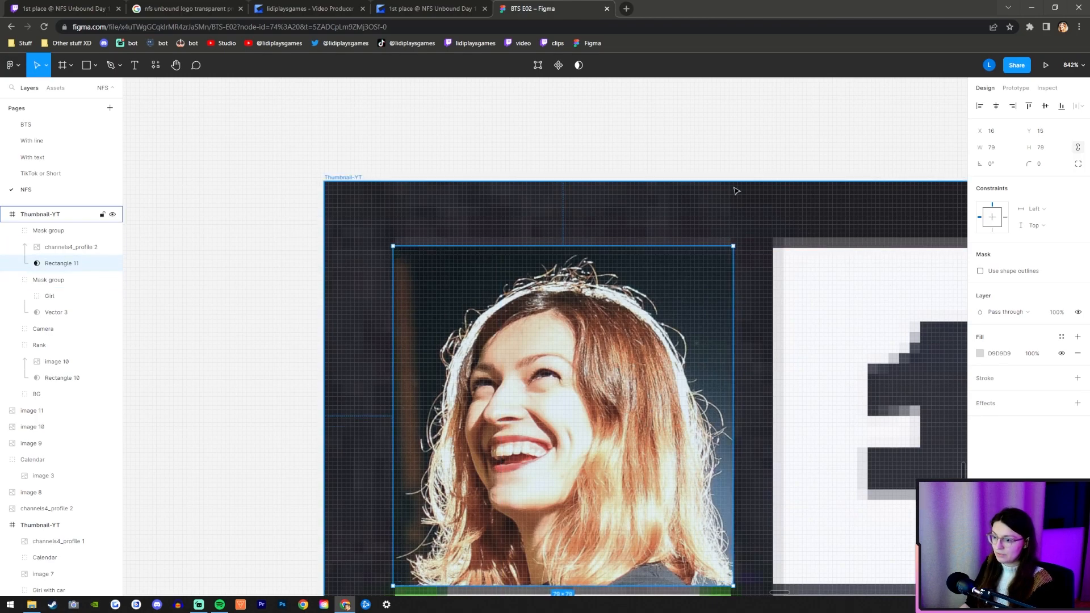
pyautogui.click(543, 177)
pyautogui.scroll(-12, 319, 208)
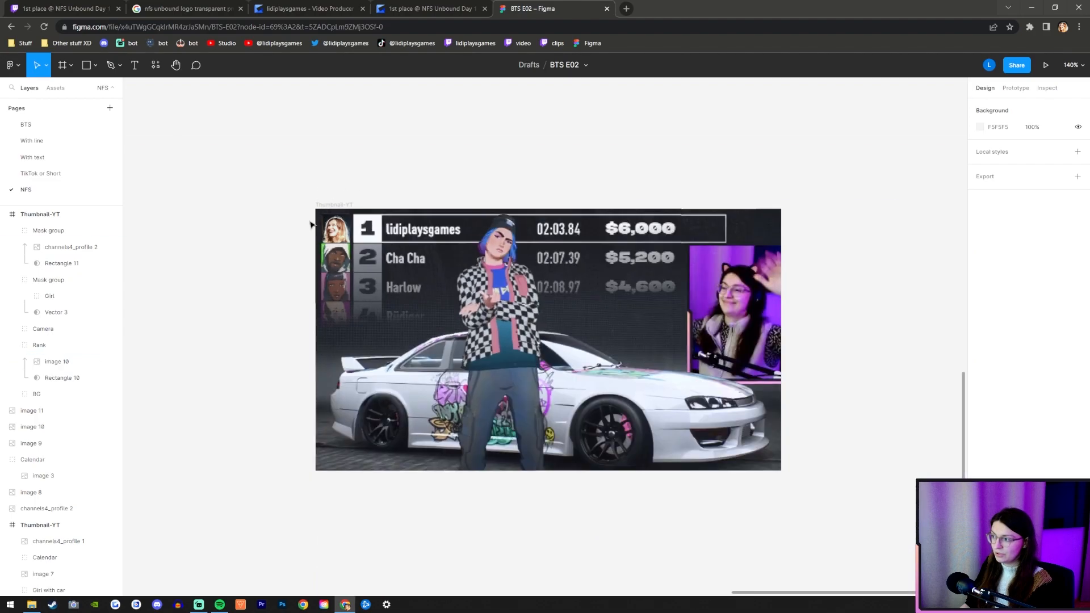
# Collapse the profile picture's mask group and the girl's mask group in the layer list.
pyautogui.scroll(-1, 672, 416)
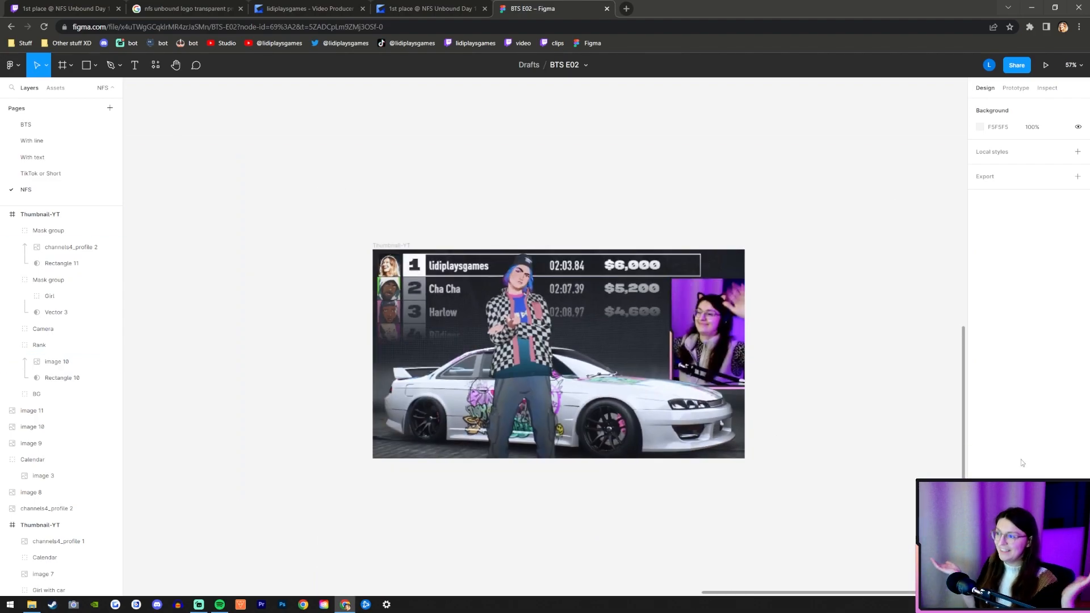
pyautogui.click(12, 231)
pyautogui.click(11, 248)
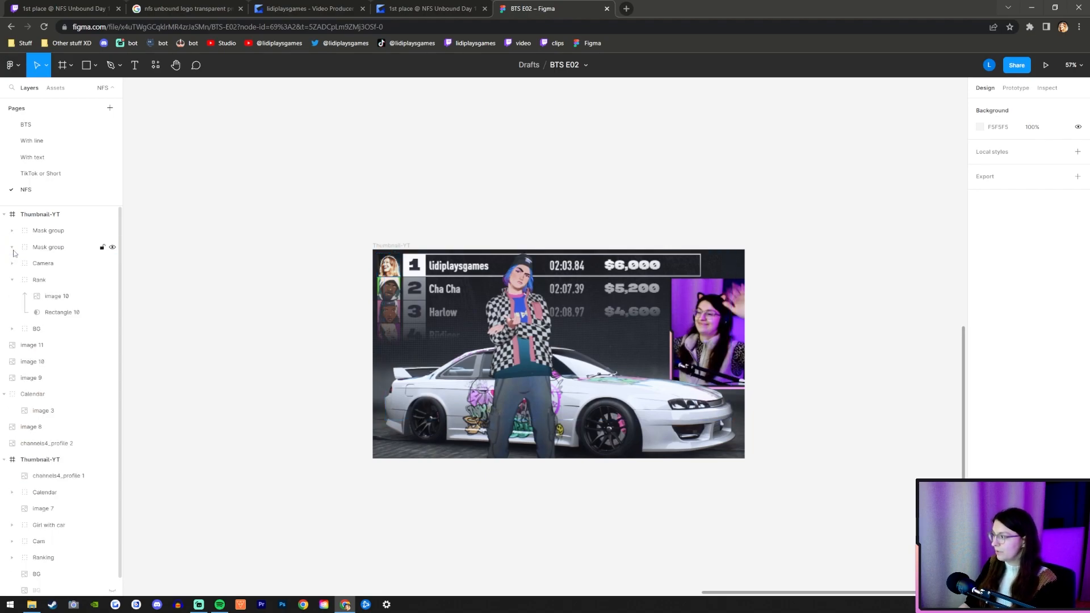
# Copy the loose NFS Unbound logo and the Calendar group into the new Thumbnail-YT frame.
pyautogui.scroll(-4, 730, 195)
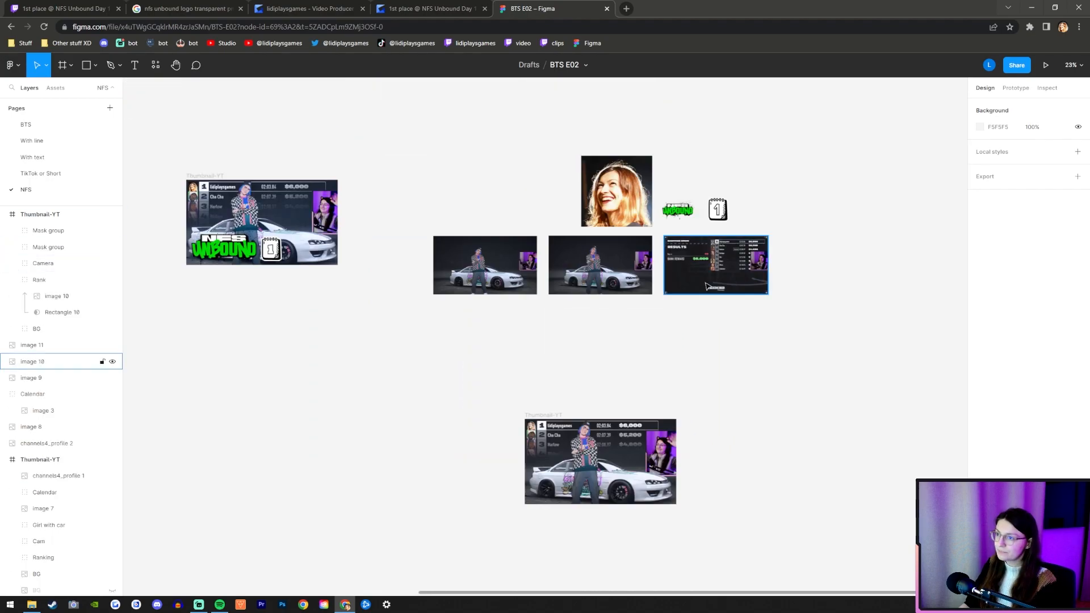
pyautogui.moveTo(738, 223); pyautogui.dragTo(658, 190)
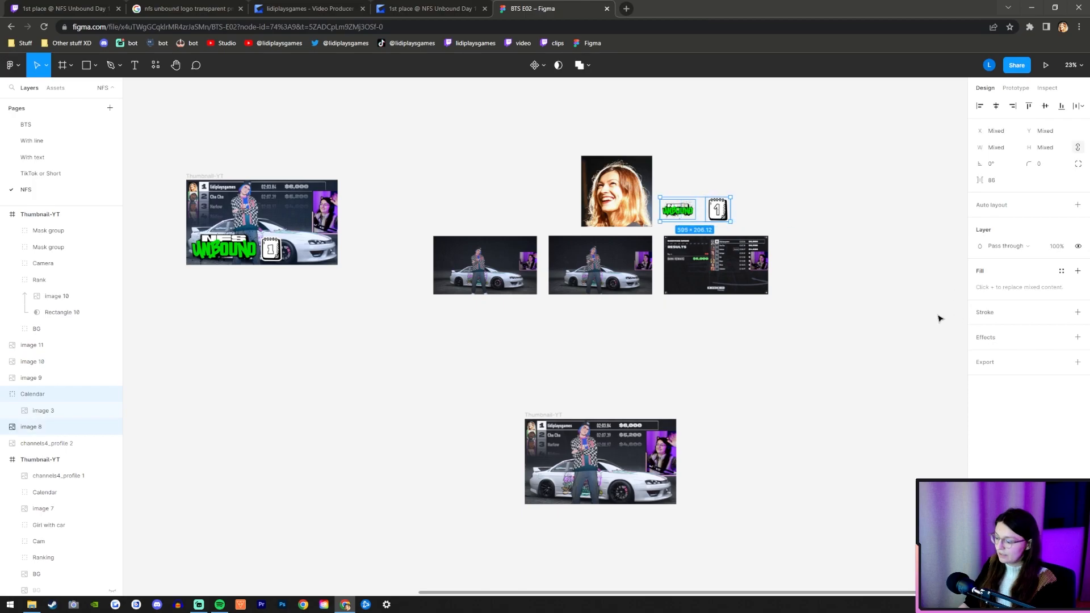
pyautogui.scroll(-1, 590, 493)
pyautogui.keyDown('ctrl'); pyautogui.scroll(6, 593, 459); pyautogui.keyUp('ctrl')
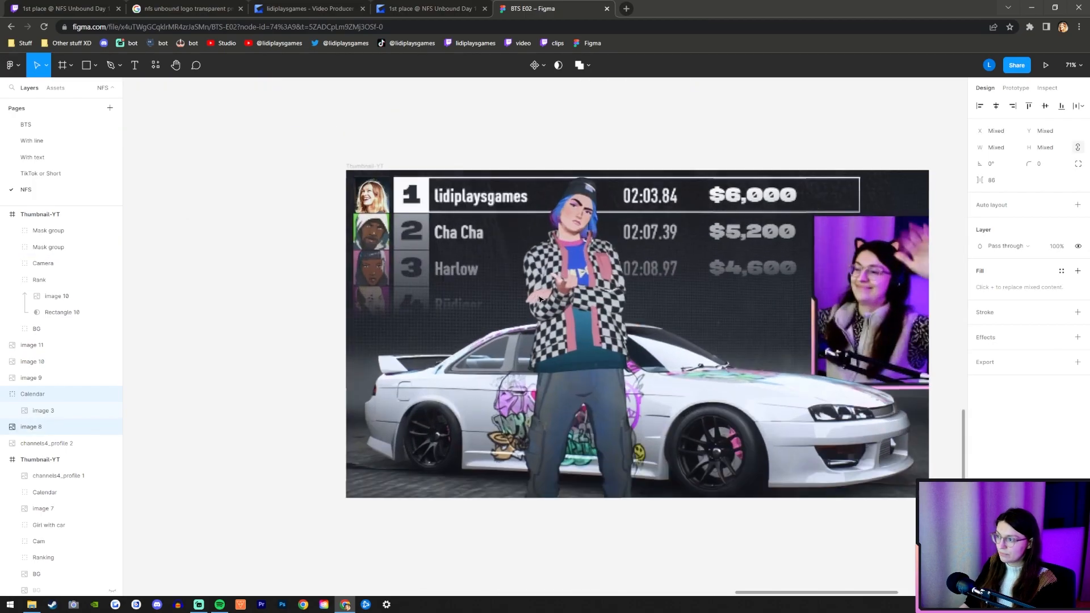
pyautogui.click(363, 166)
pyautogui.hotkey('ctrl', 'v')
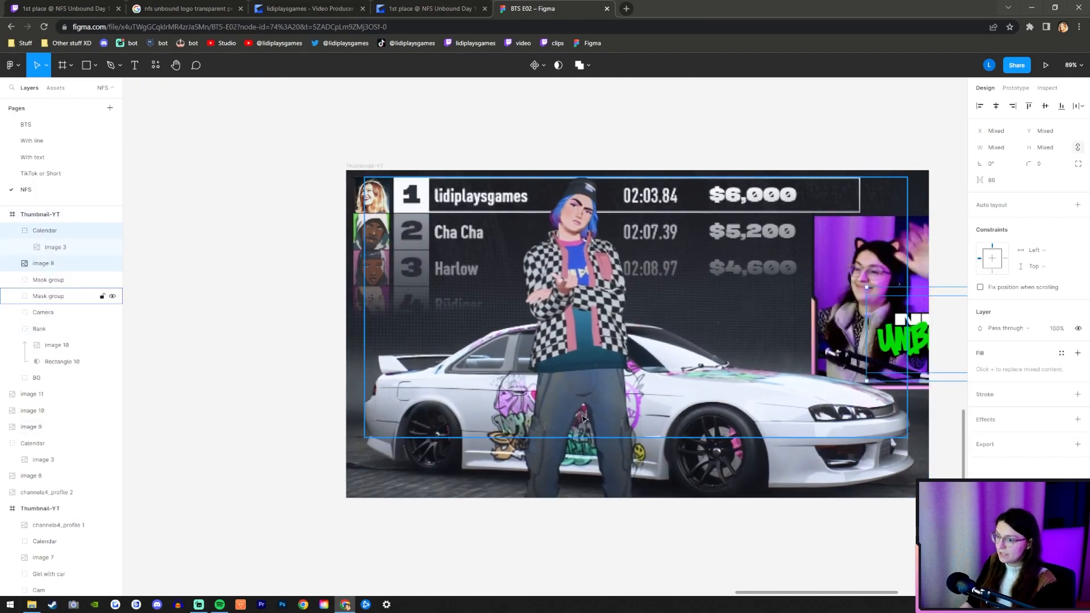
# Move the pasted logo and calendar together onto the middle of the thumbnail.
pyautogui.keyDown('ctrl'); pyautogui.scroll(-1, 224, 391); pyautogui.keyUp('ctrl')
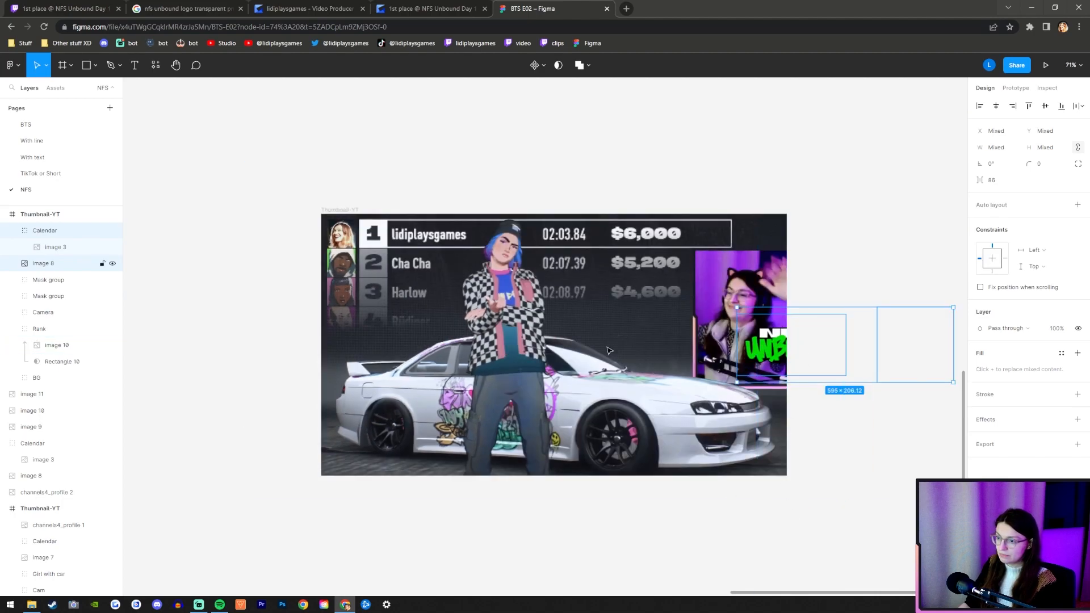
pyautogui.moveTo(630, 351); pyautogui.dragTo(469, 348)
pyautogui.click(286, 406)
# Enlarge the NFS Unbound logo to 648 × 365 and place it in the thumbnail's lower-left area at X -11, Y 397.
pyautogui.keyDown('ctrl'); pyautogui.scroll(1, 394, 408); pyautogui.keyUp('ctrl')
pyautogui.click(465, 312)
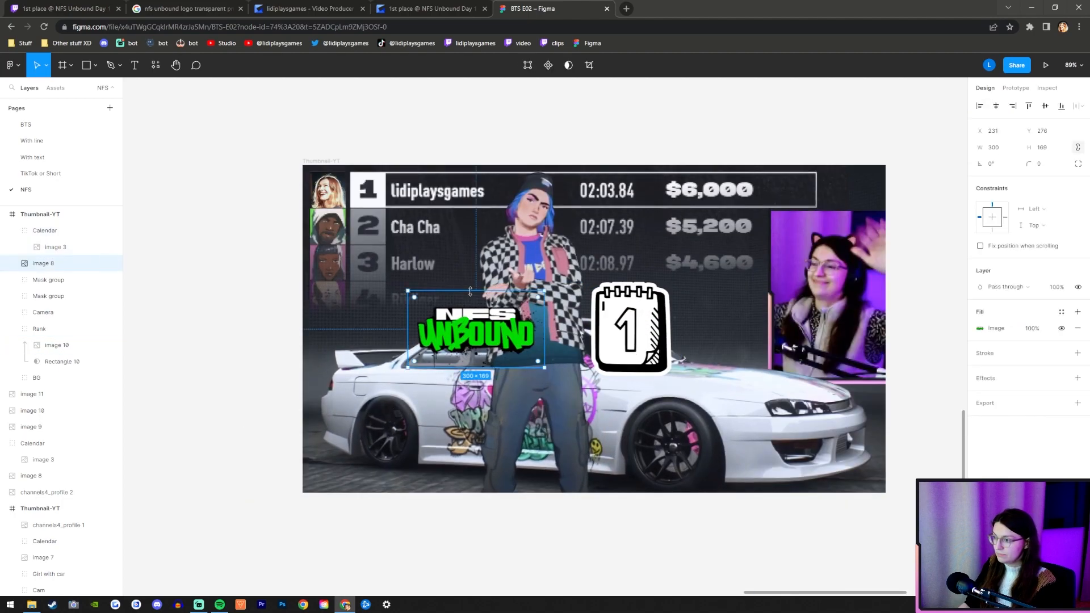
pyautogui.moveTo(476, 290); pyautogui.dragTo(427, 449)
pyautogui.moveTo(592, 428); pyautogui.dragTo(579, 431)
pyautogui.moveTo(585, 430); pyautogui.dragTo(587, 430)
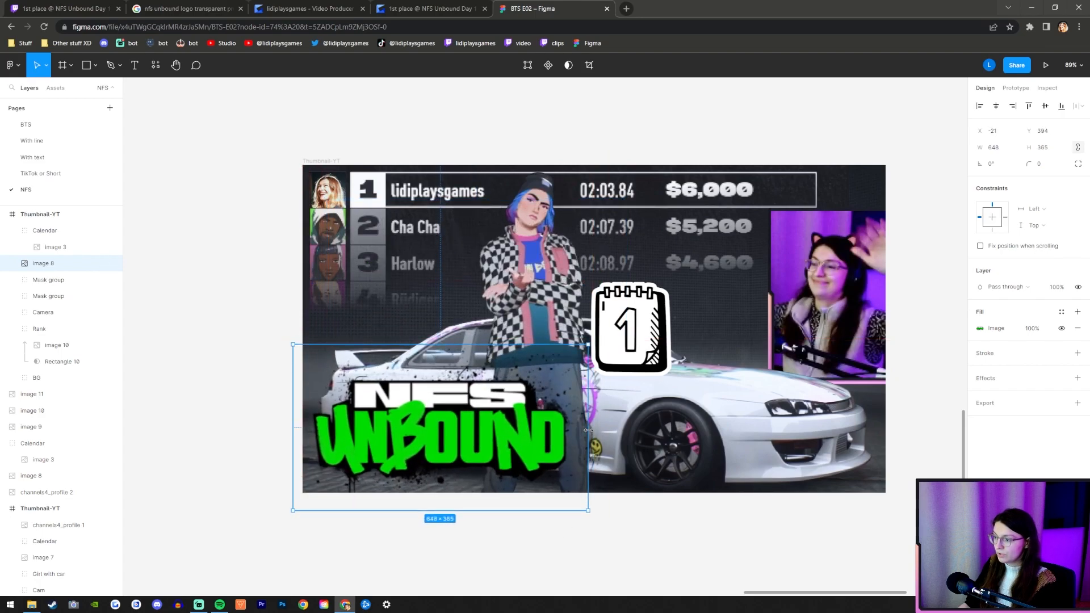
pyautogui.moveTo(423, 437); pyautogui.dragTo(428, 439)
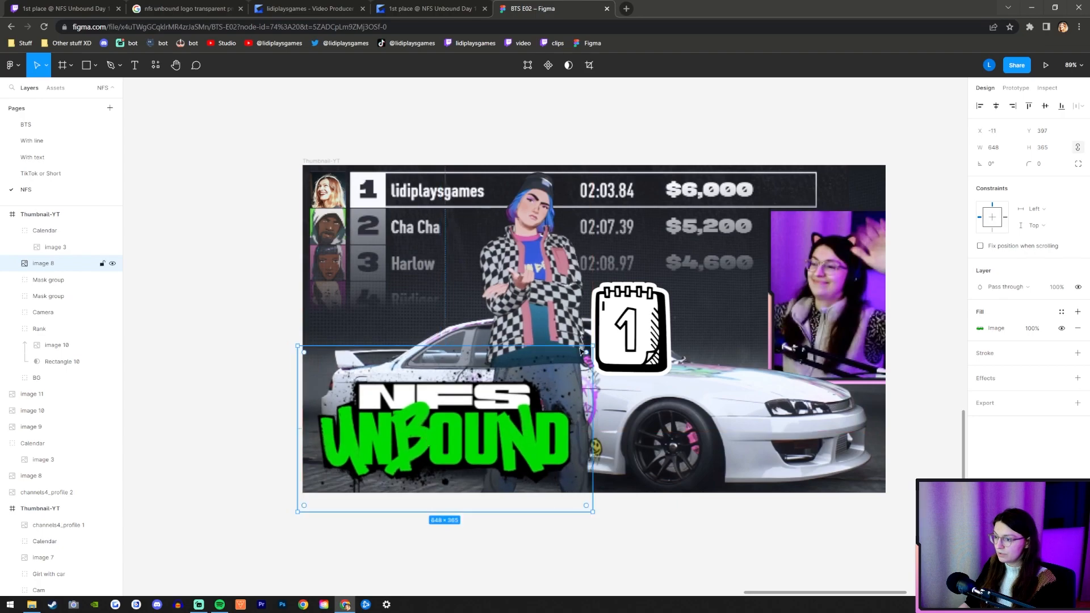
# Move the Calendar group beside the end of the NFS Unbound logo, at X 606, Y 512.
pyautogui.click(641, 366)
pyautogui.moveTo(630, 328); pyautogui.dragTo(620, 454)
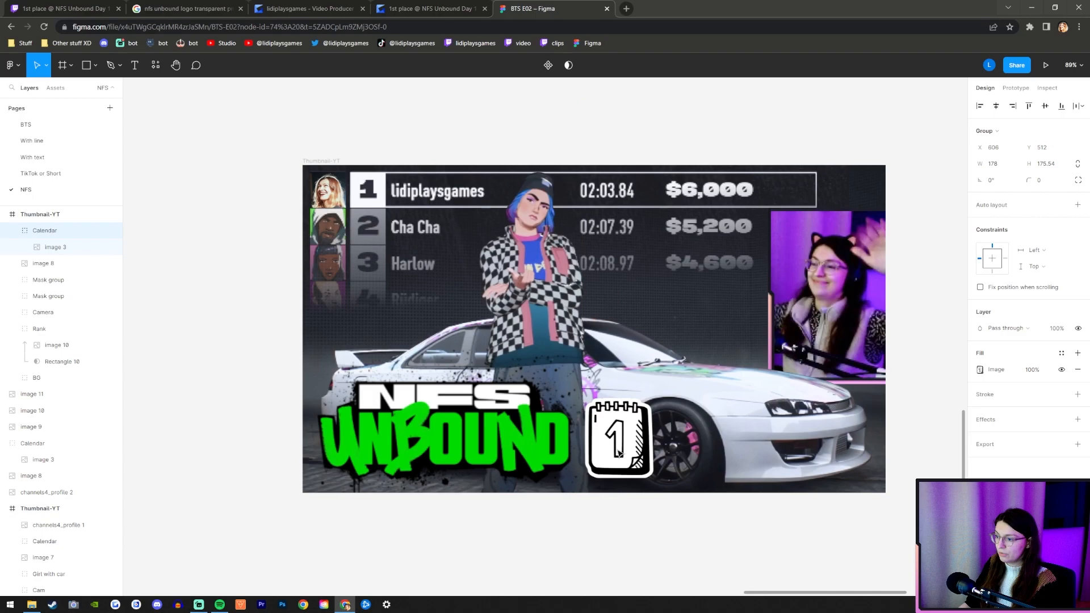
pyautogui.click(637, 540)
# Examine the logo and calendar placement up close and within the whole thumbnail composition.
pyautogui.scroll(-5, 391, 442)
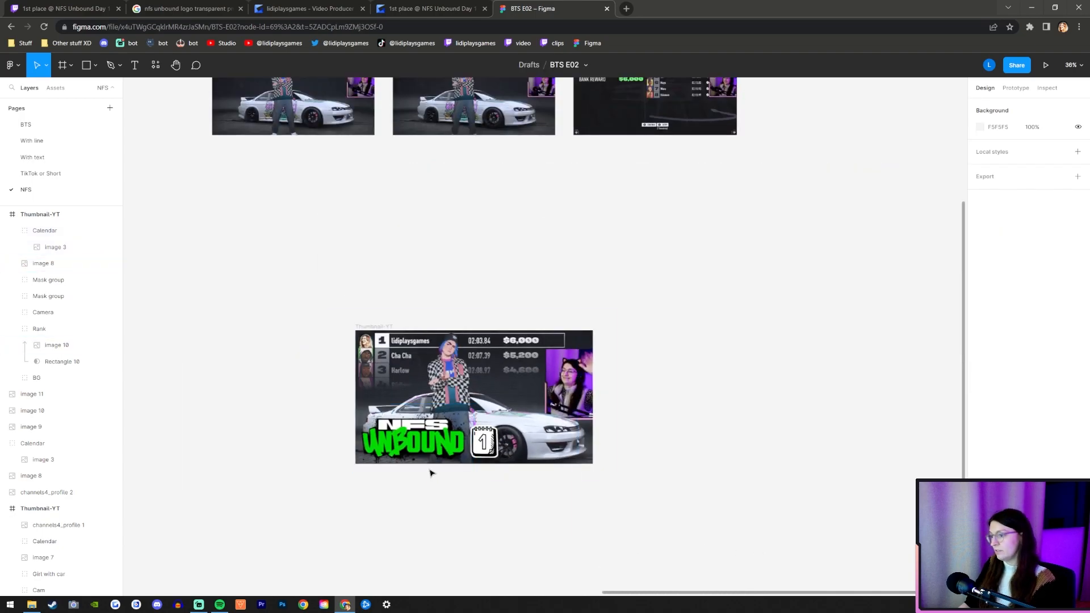
pyautogui.scroll(6, 437, 471)
pyautogui.scroll(3, 514, 437)
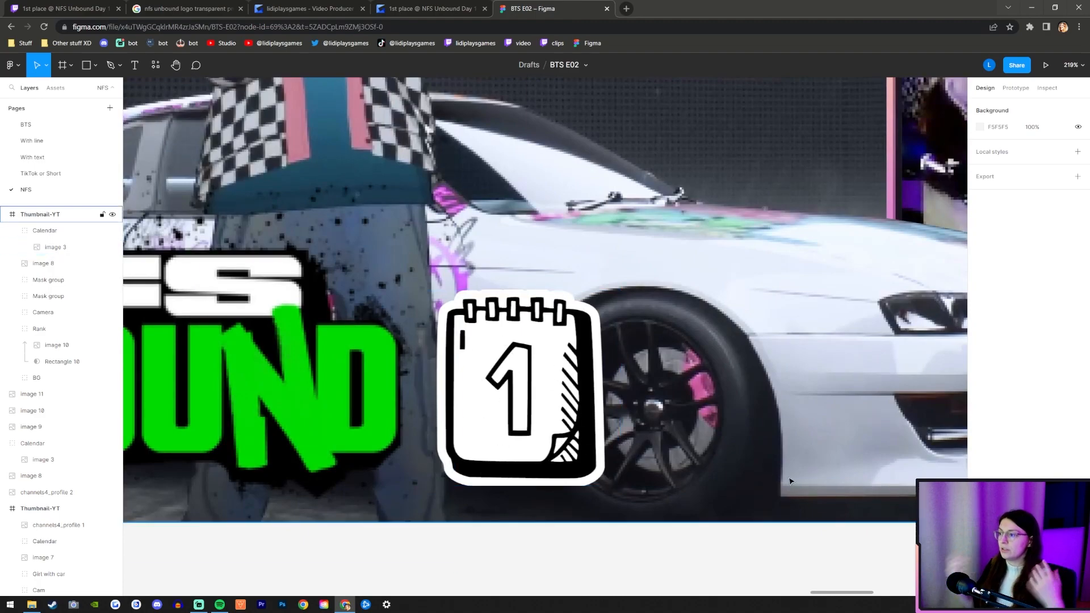
pyautogui.scroll(-5, 717, 290)
pyautogui.scroll(2, 632, 262)
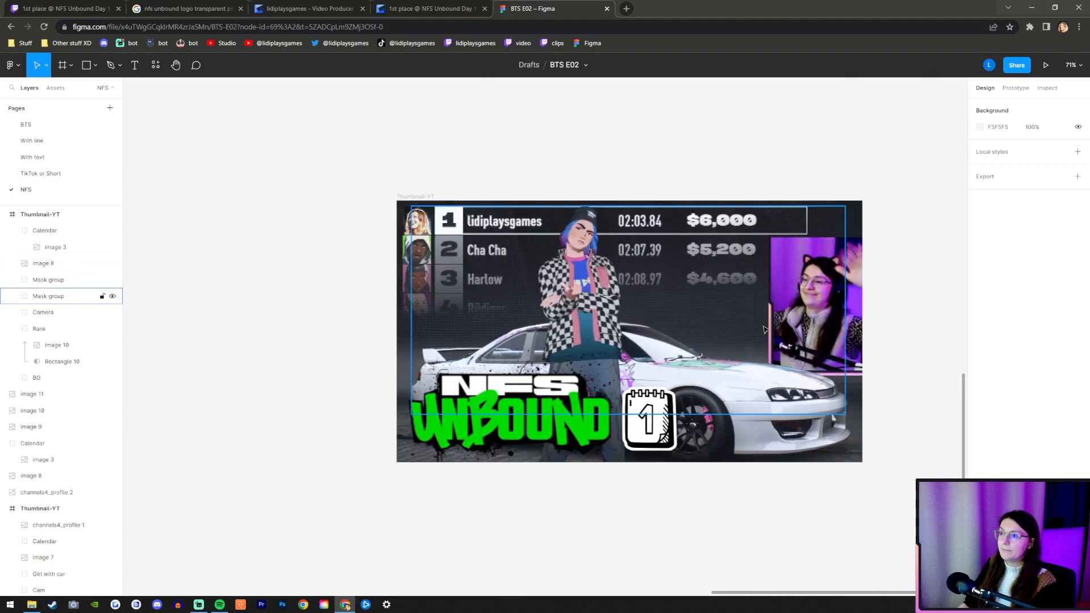
pyautogui.scroll(1, 811, 356)
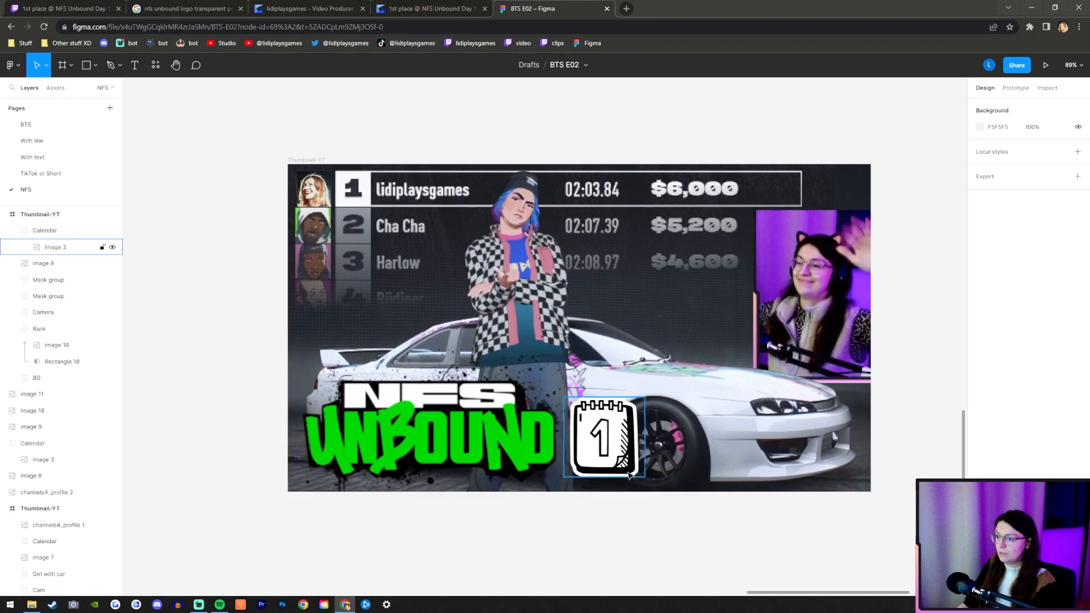
pyautogui.scroll(3, 592, 432)
pyautogui.scroll(-4, 591, 432)
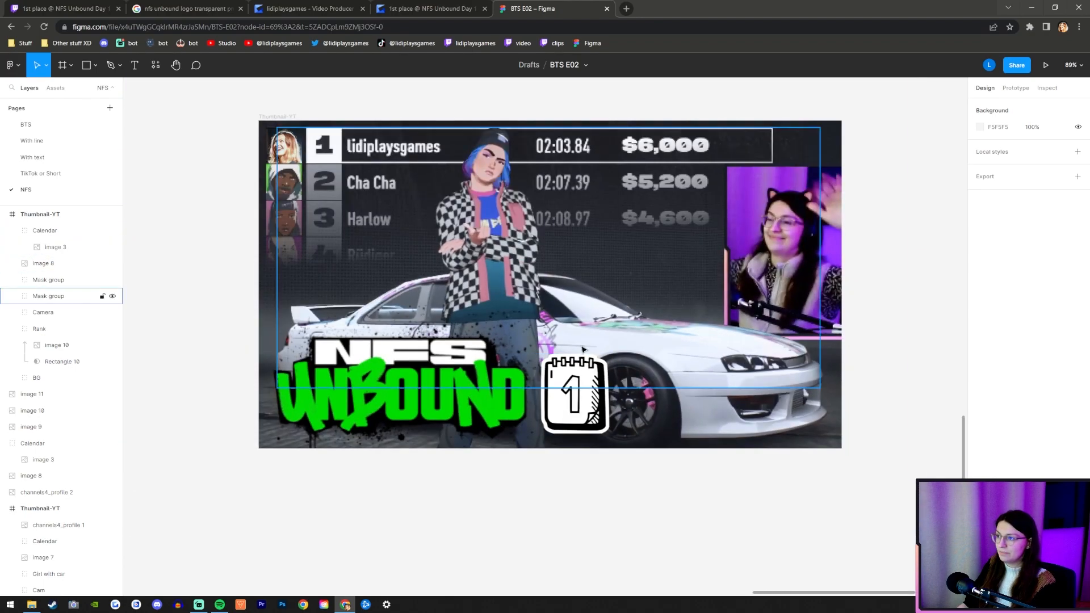
pyautogui.scroll(1, 582, 362)
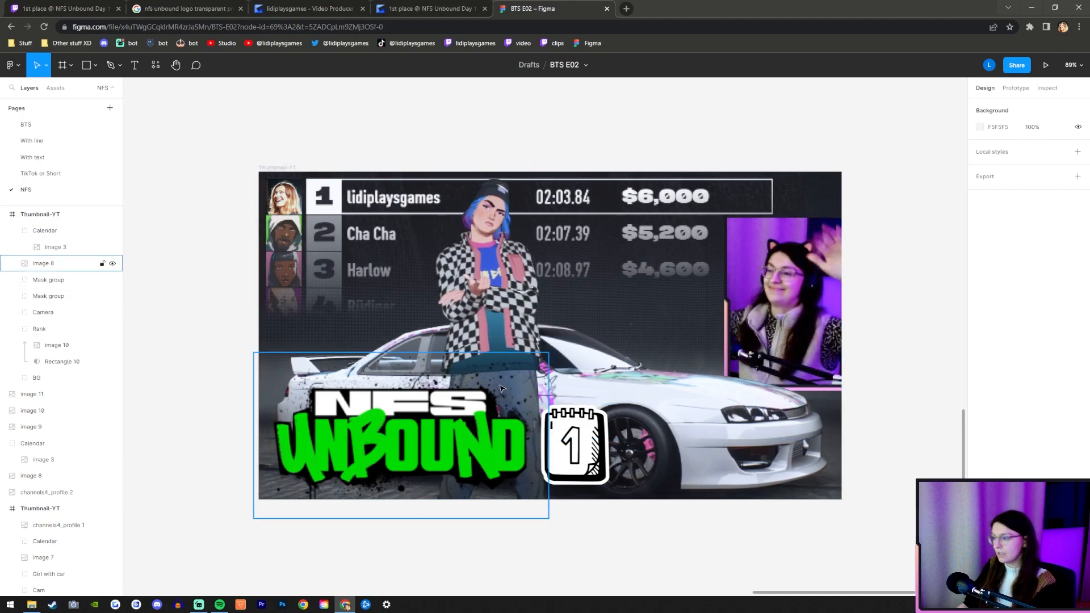
# Draw a rectangle about 56 × 97 over the printed 1 on the calendar icon.
pyautogui.scroll(3, 624, 486)
pyautogui.scroll(3, 624, 486)
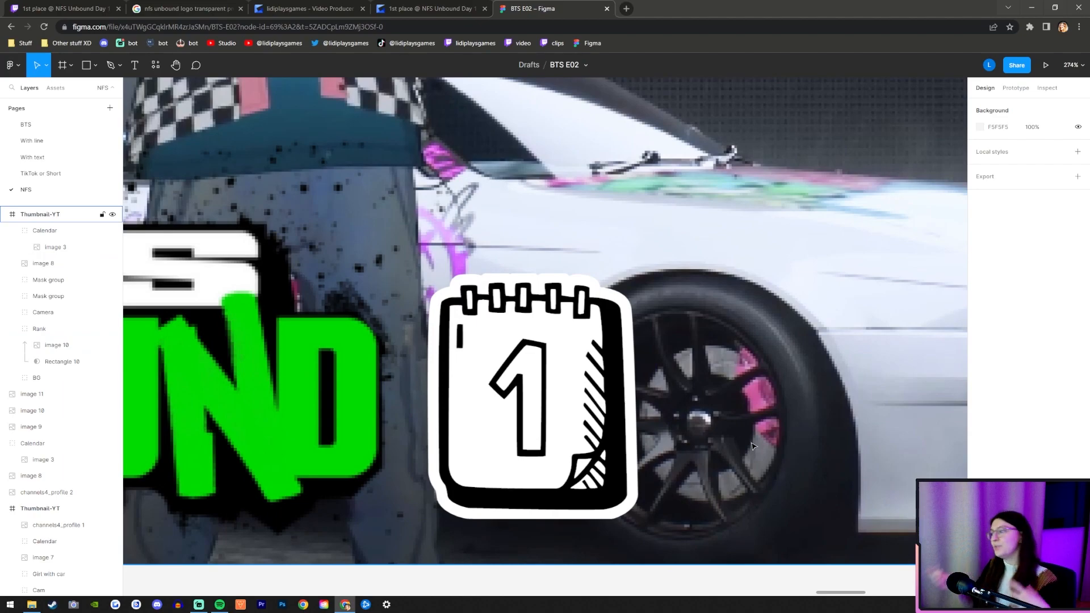
pyautogui.click(620, 388)
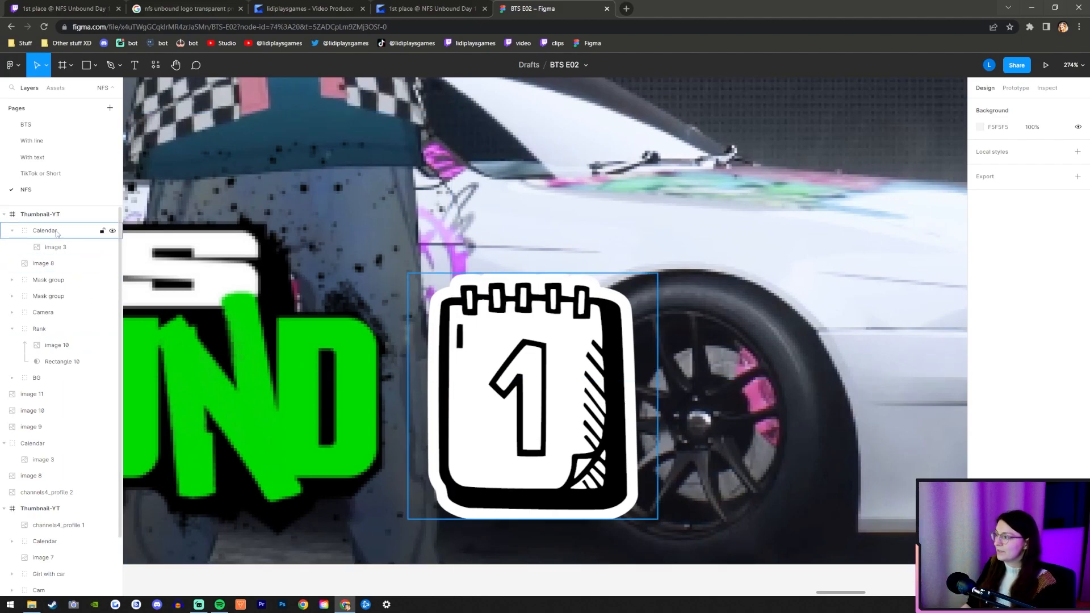
pyautogui.press('r')
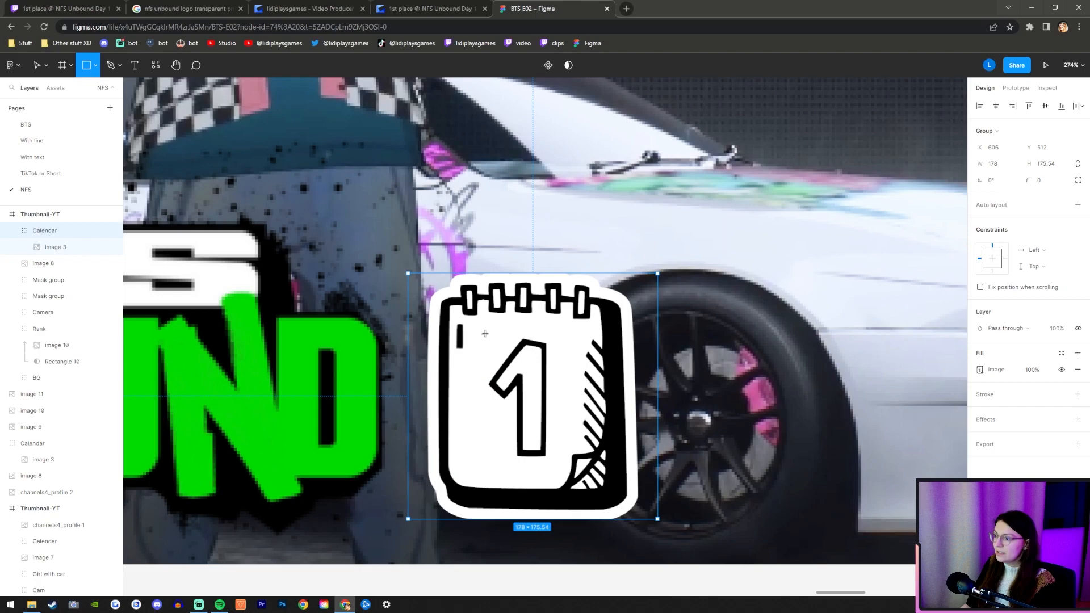
pyautogui.moveTo(481, 331)
pyautogui.mouseDown()
pyautogui.moveTo(560, 438)
pyautogui.moveTo(559, 466)
pyautogui.mouseUp()
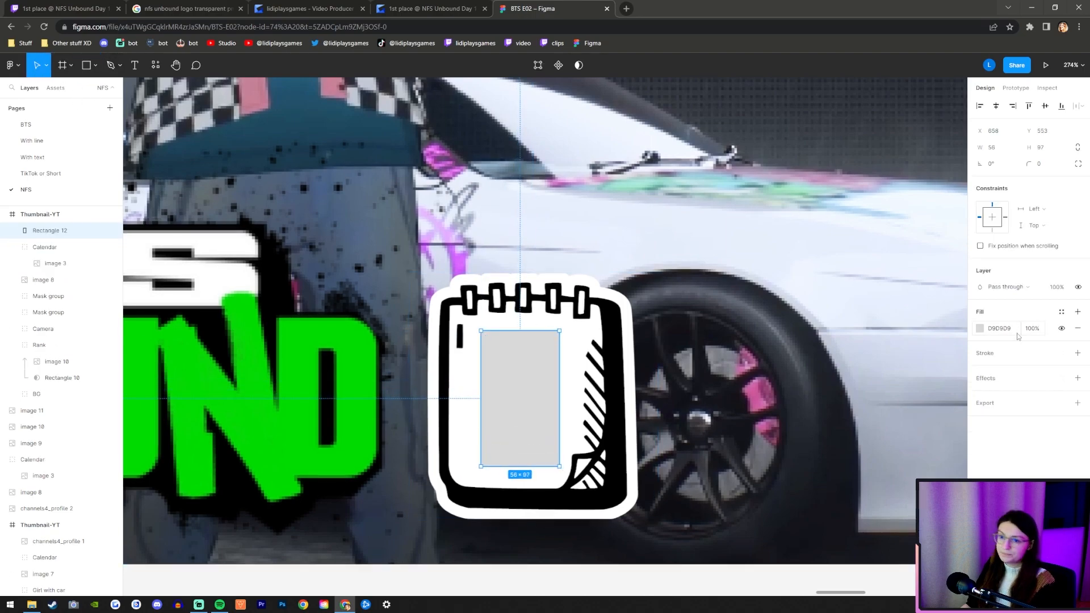
# Fill the rectangle with the calendar's white, FFFFFF, and nest it inside the Calendar group above the icon image.
pyautogui.click(979, 329)
pyautogui.click(869, 547)
pyautogui.click(958, 331)
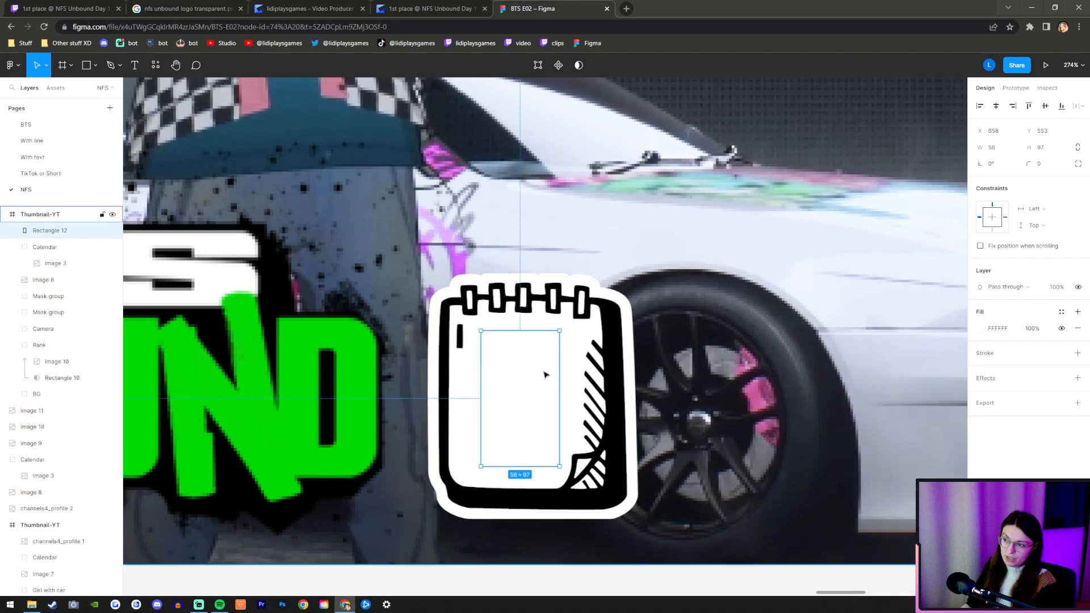
pyautogui.click(980, 328)
pyautogui.click(859, 482)
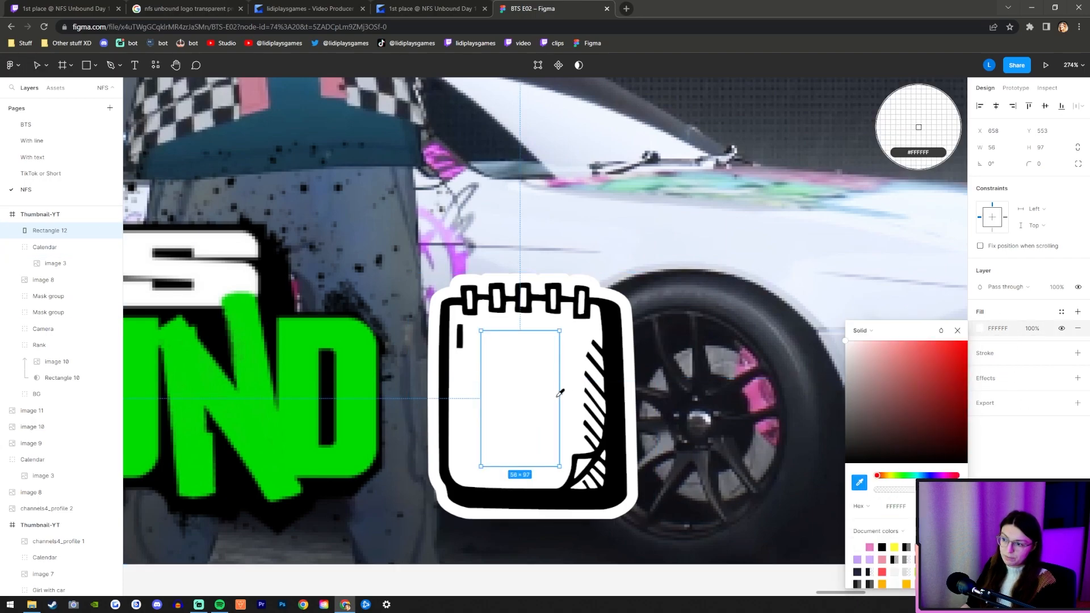
pyautogui.click(577, 343)
pyautogui.click(958, 331)
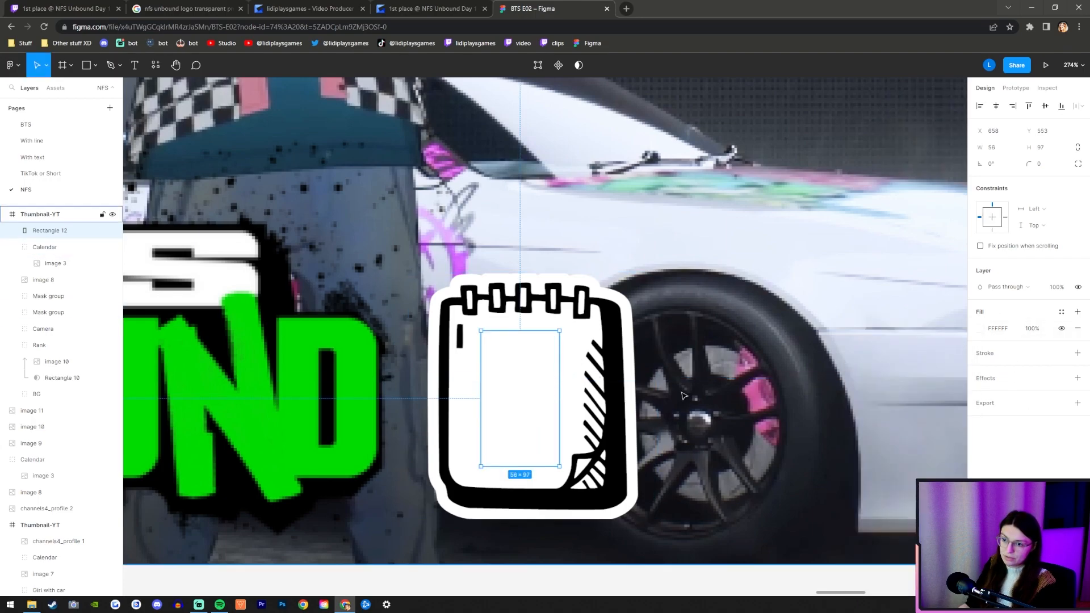
pyautogui.moveTo(50, 230); pyautogui.dragTo(52, 250)
pyautogui.click(53, 232)
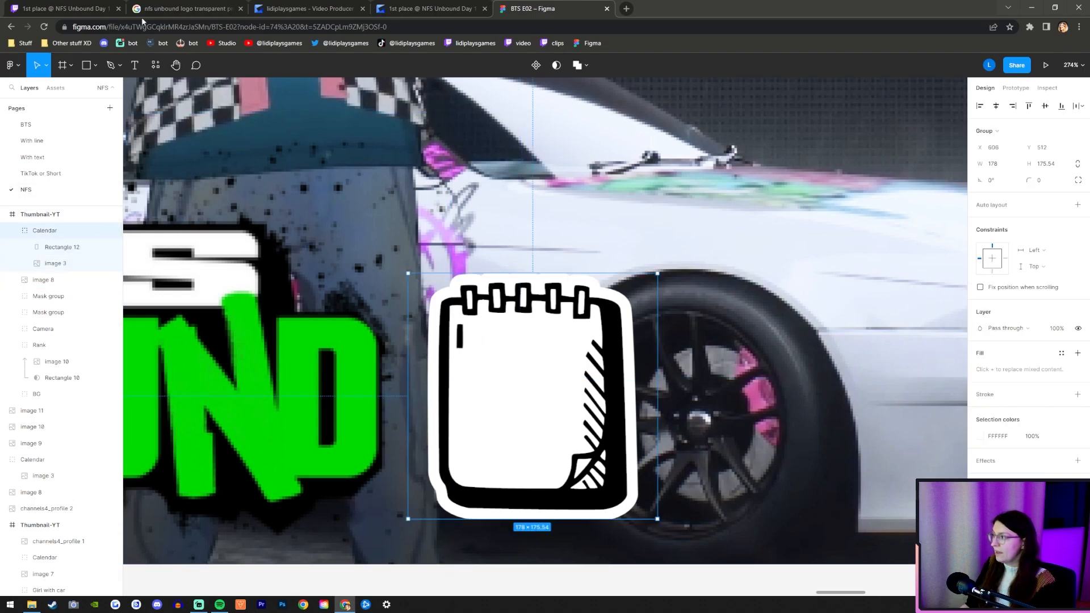
# Add the text "1" in the Calendar group and fit it in a 50 × 92 text box on the blank page, at X 666, Y 554.
pyautogui.click(136, 66)
pyautogui.click(495, 353)
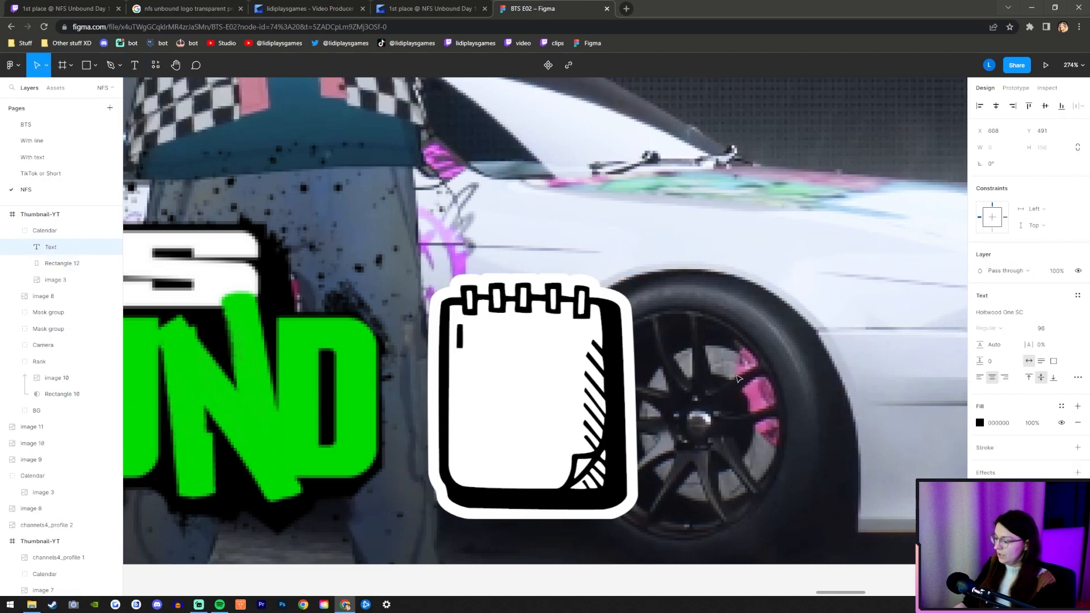
pyautogui.write('1')
pyautogui.press('Escape')
pyautogui.moveTo(488, 397); pyautogui.dragTo(513, 438)
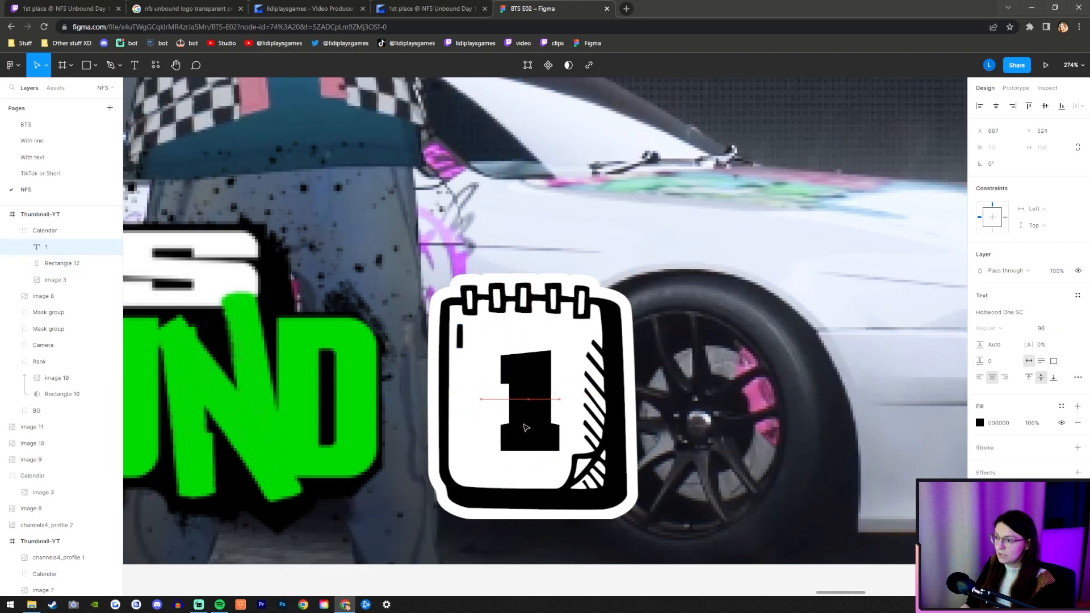
pyautogui.moveTo(530, 503); pyautogui.dragTo(534, 416)
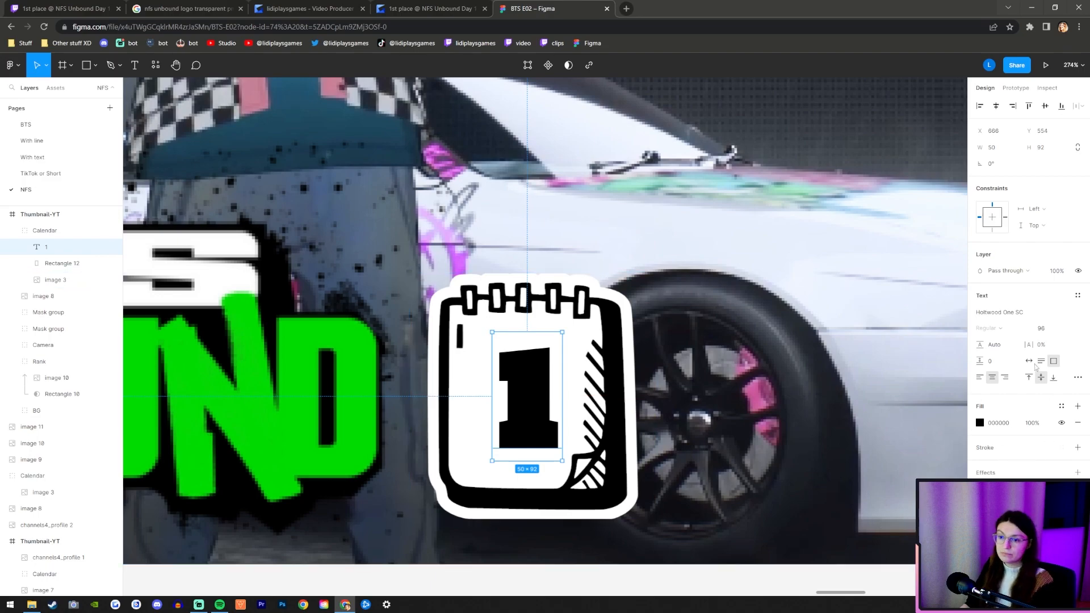
# Recolour the calendar's 1 white, FFFFFF, and give it a thick black 000000 stroke matching the icon's line art.
pyautogui.click(979, 422)
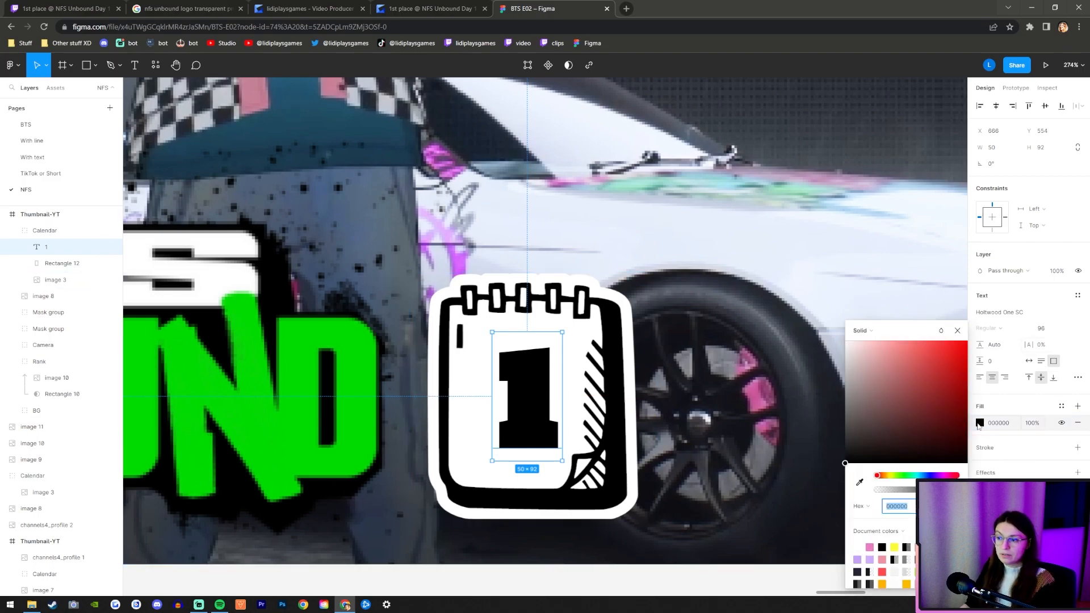
pyautogui.doubleClick(529, 410)
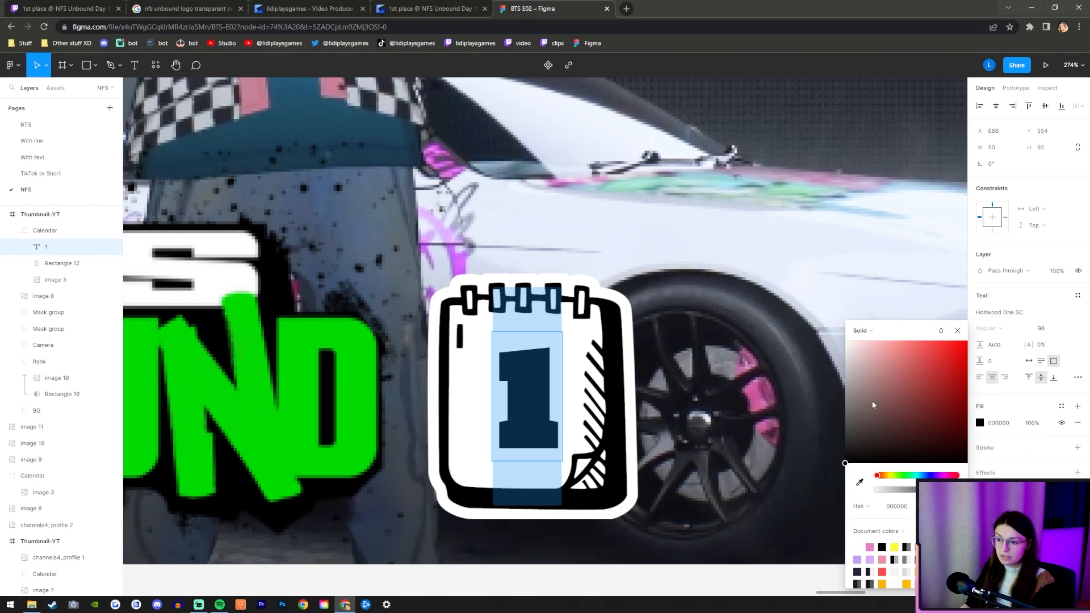
pyautogui.moveTo(872, 405); pyautogui.dragTo(640, 240)
pyautogui.click(957, 330)
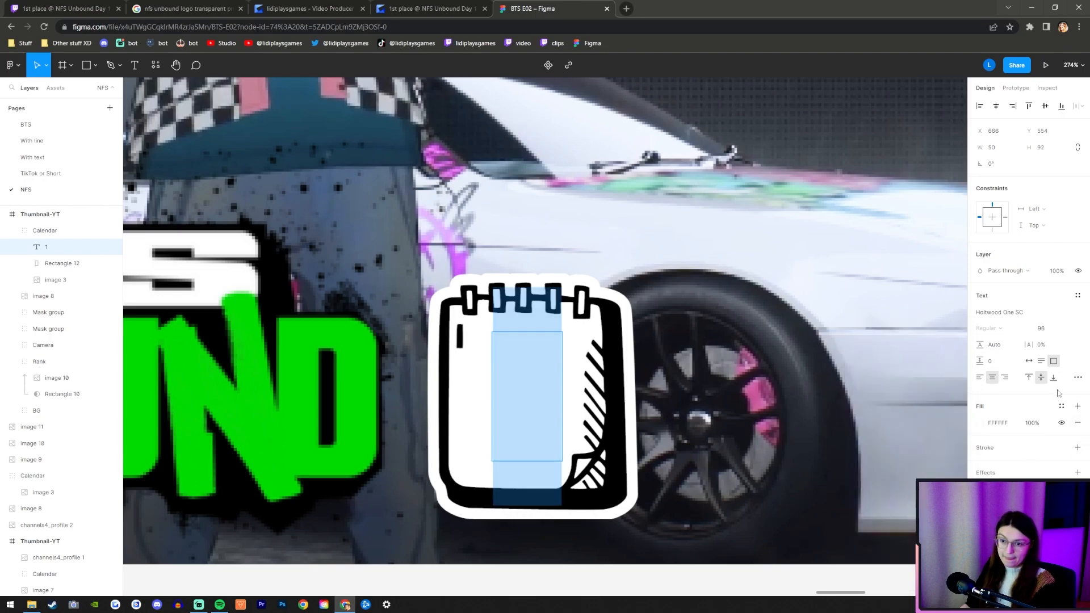
pyautogui.click(1077, 447)
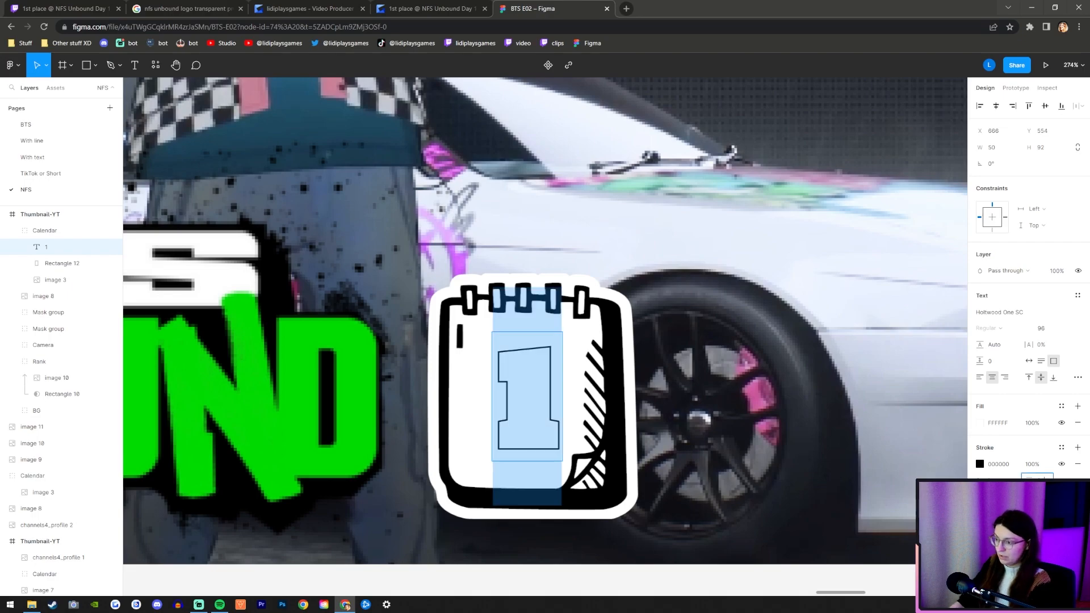
pyautogui.press('Return')
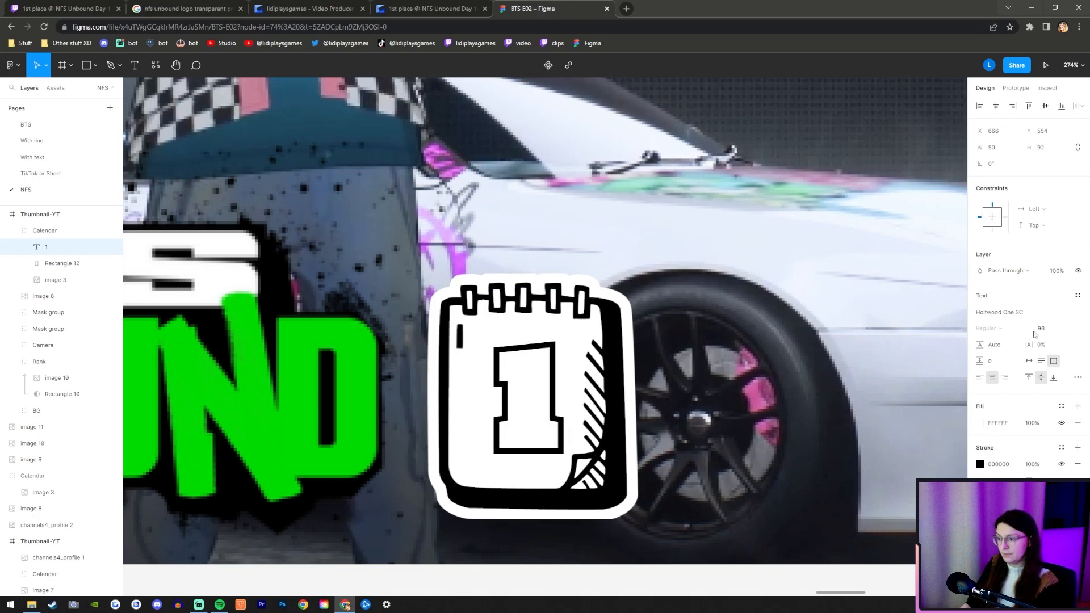
pyautogui.scroll(-10, 551, 320)
pyautogui.click(59, 262)
pyautogui.click(46, 247)
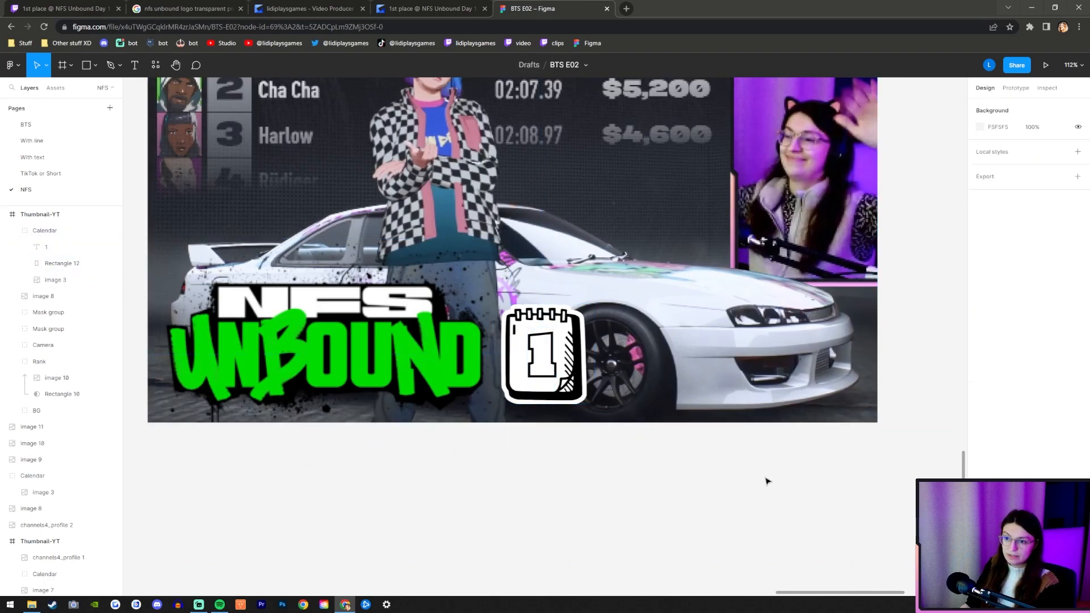
pyautogui.click(766, 479)
pyautogui.scroll(-5, 624, 443)
pyautogui.scroll(3, 584, 310)
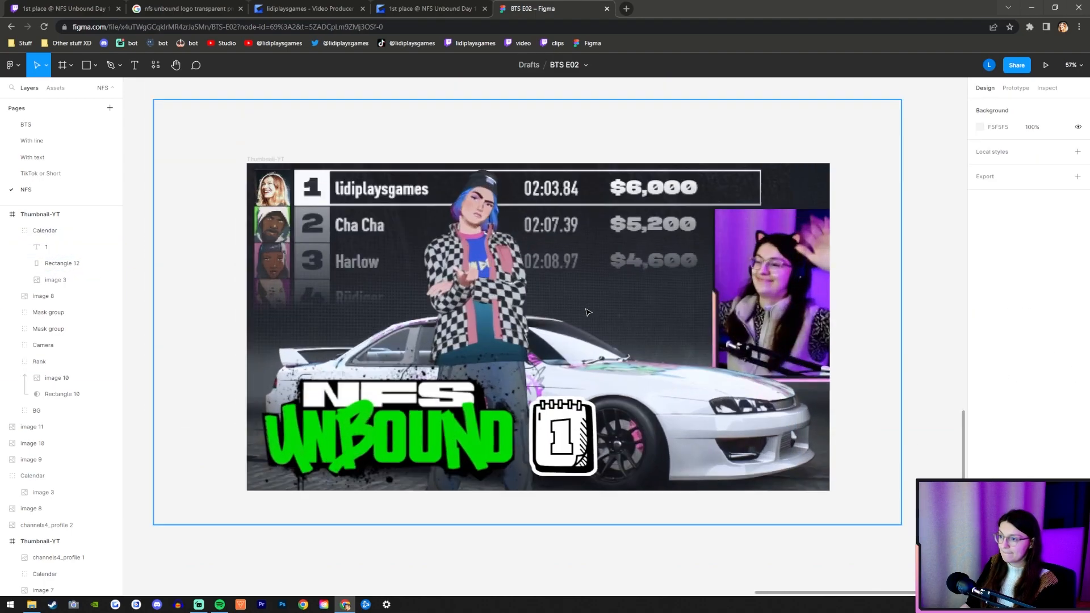